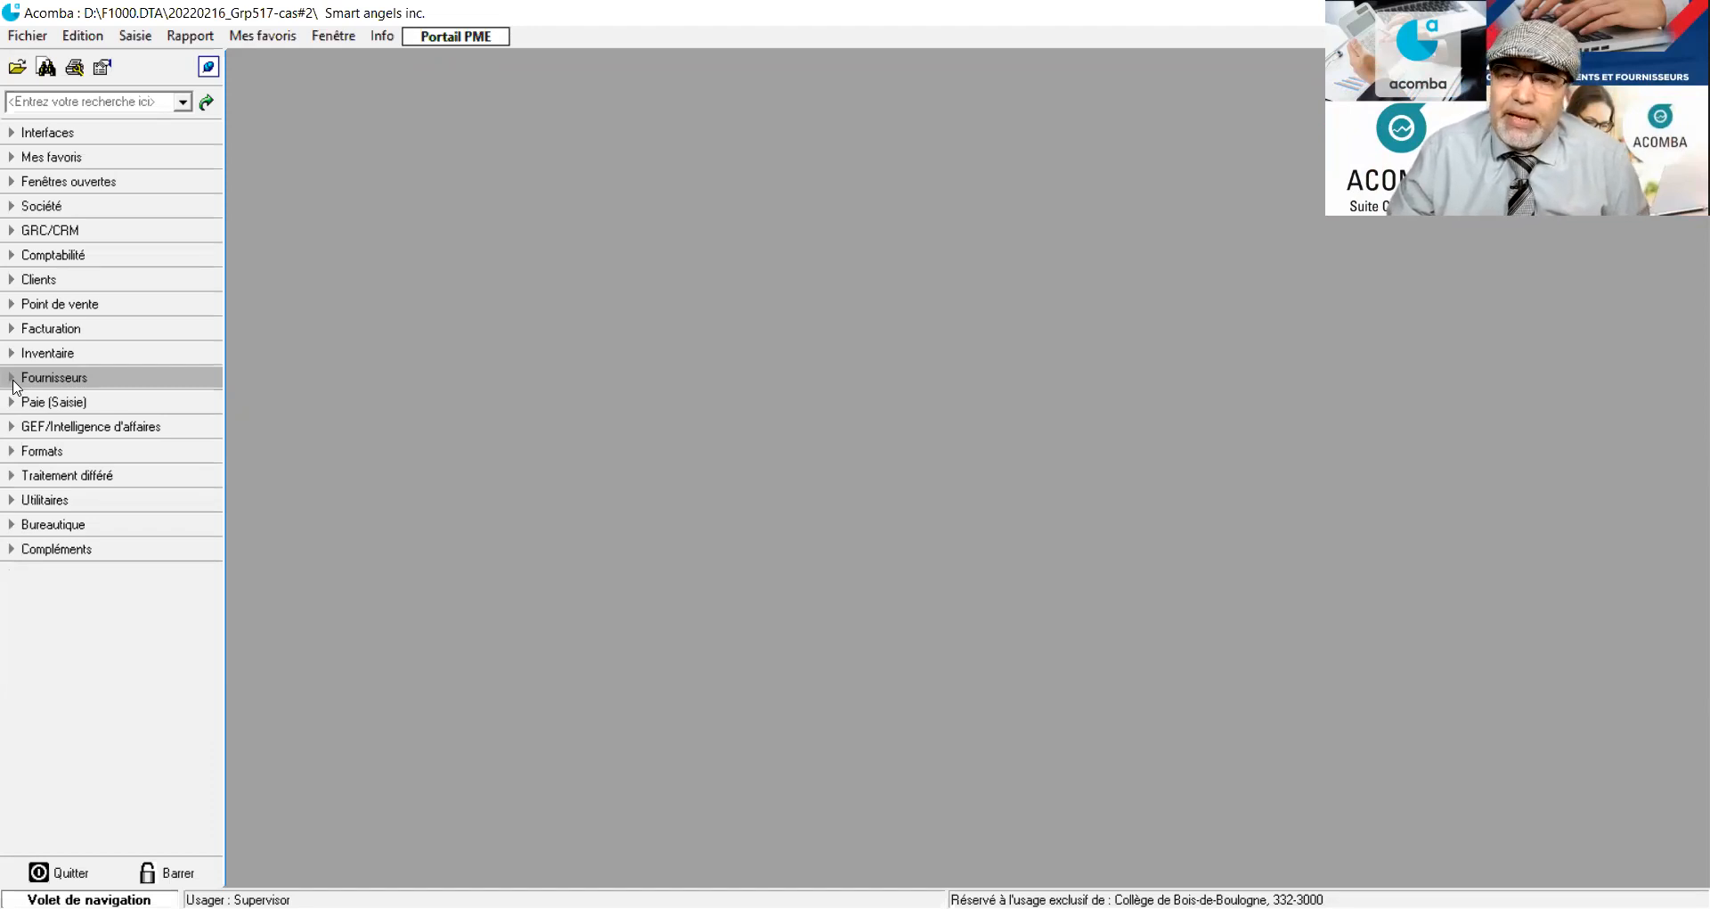
Open Facturation from the navigation pane and switch the form to Commande mode
click(13, 330)
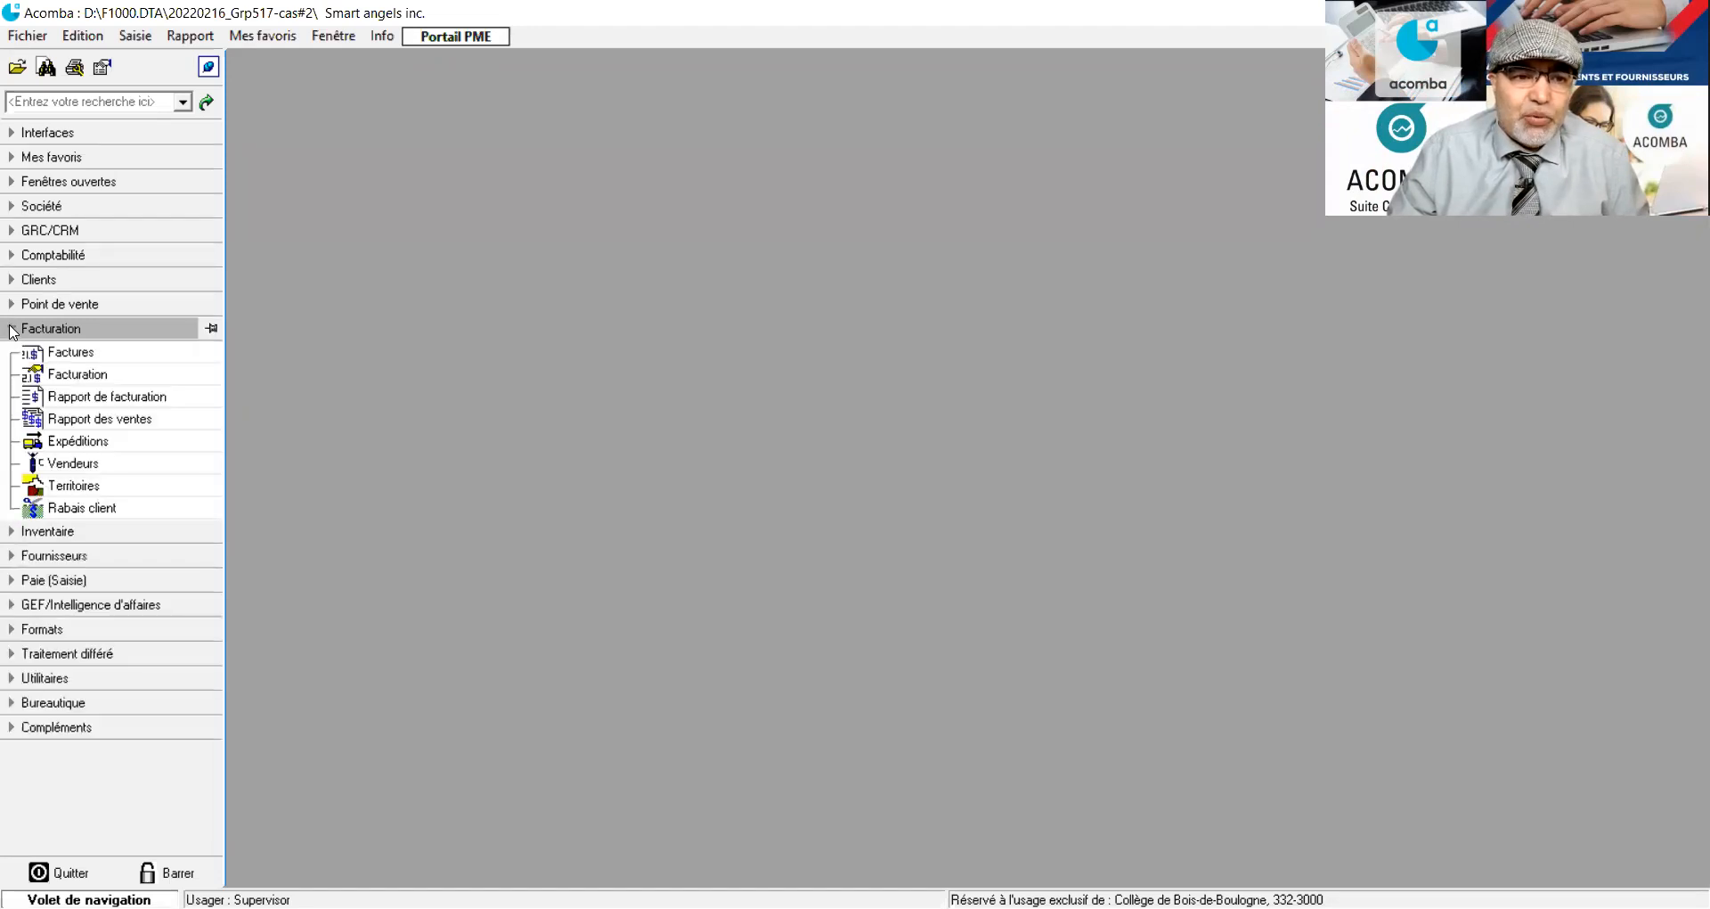
click(70, 378)
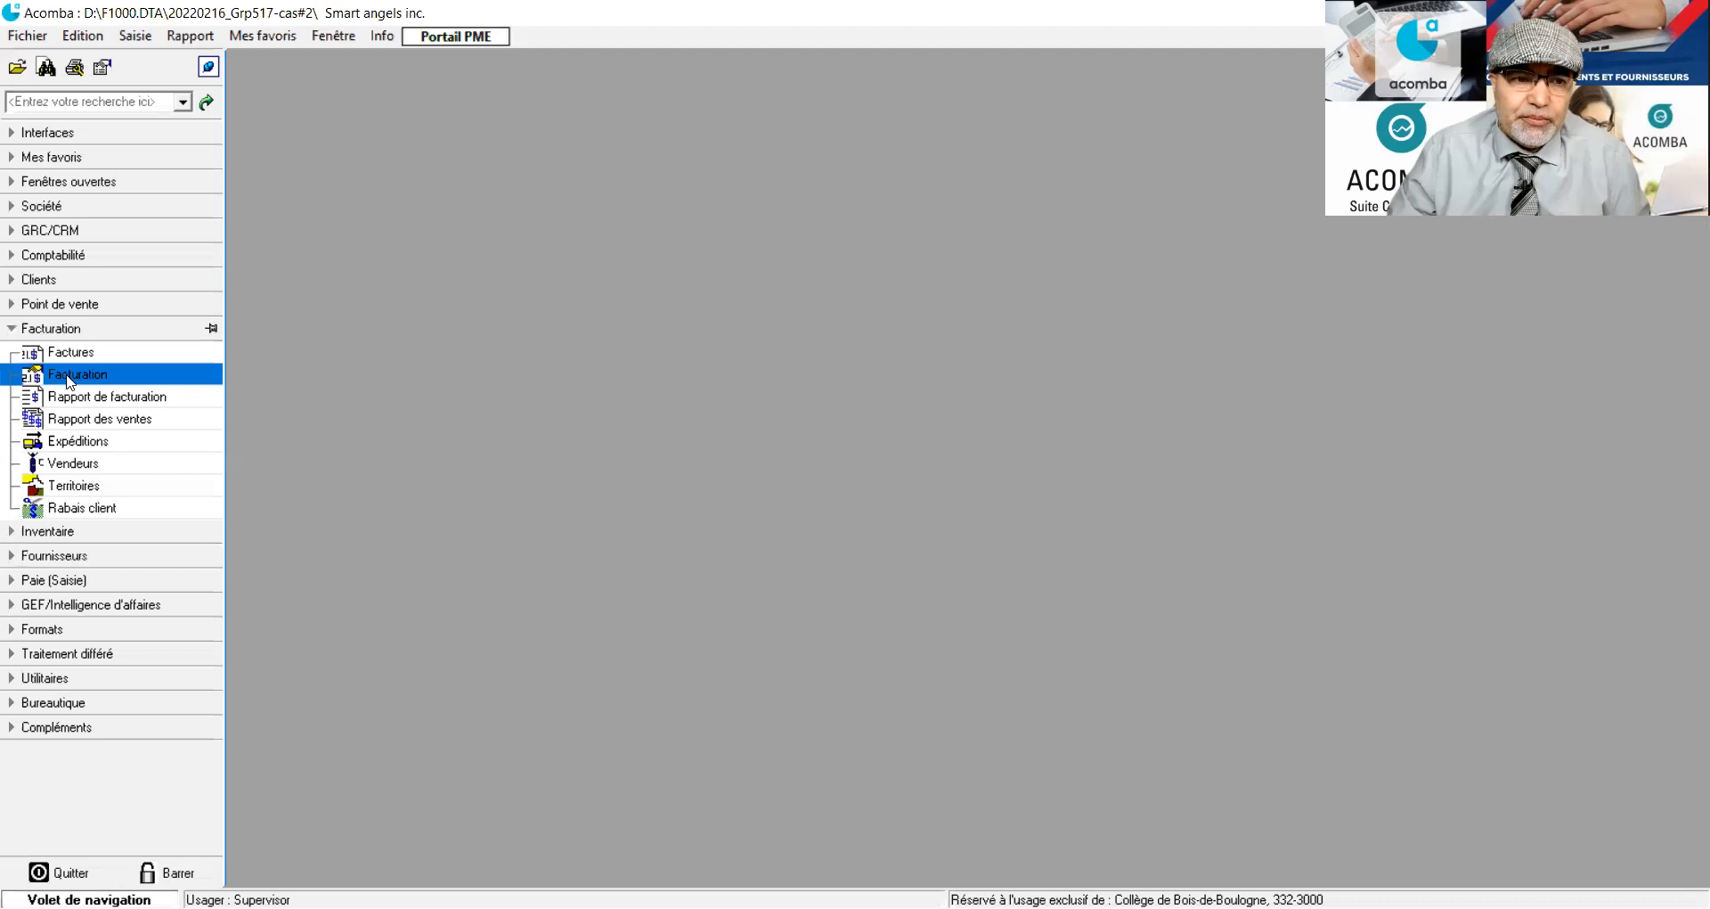
double_click(69, 378)
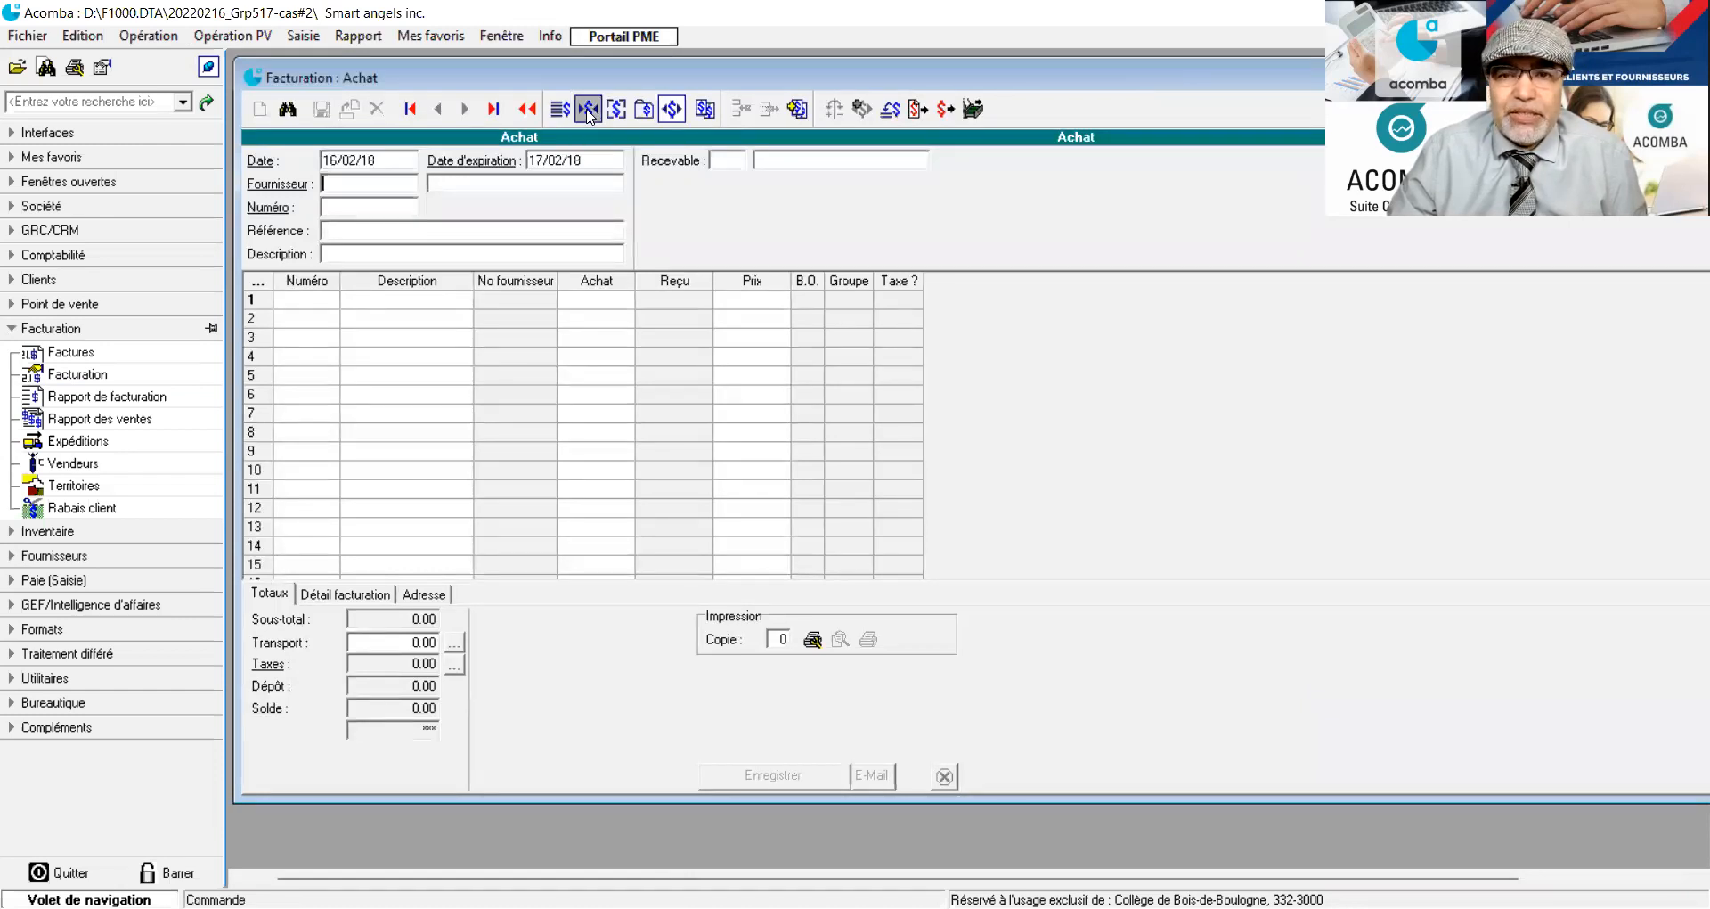
click(588, 108)
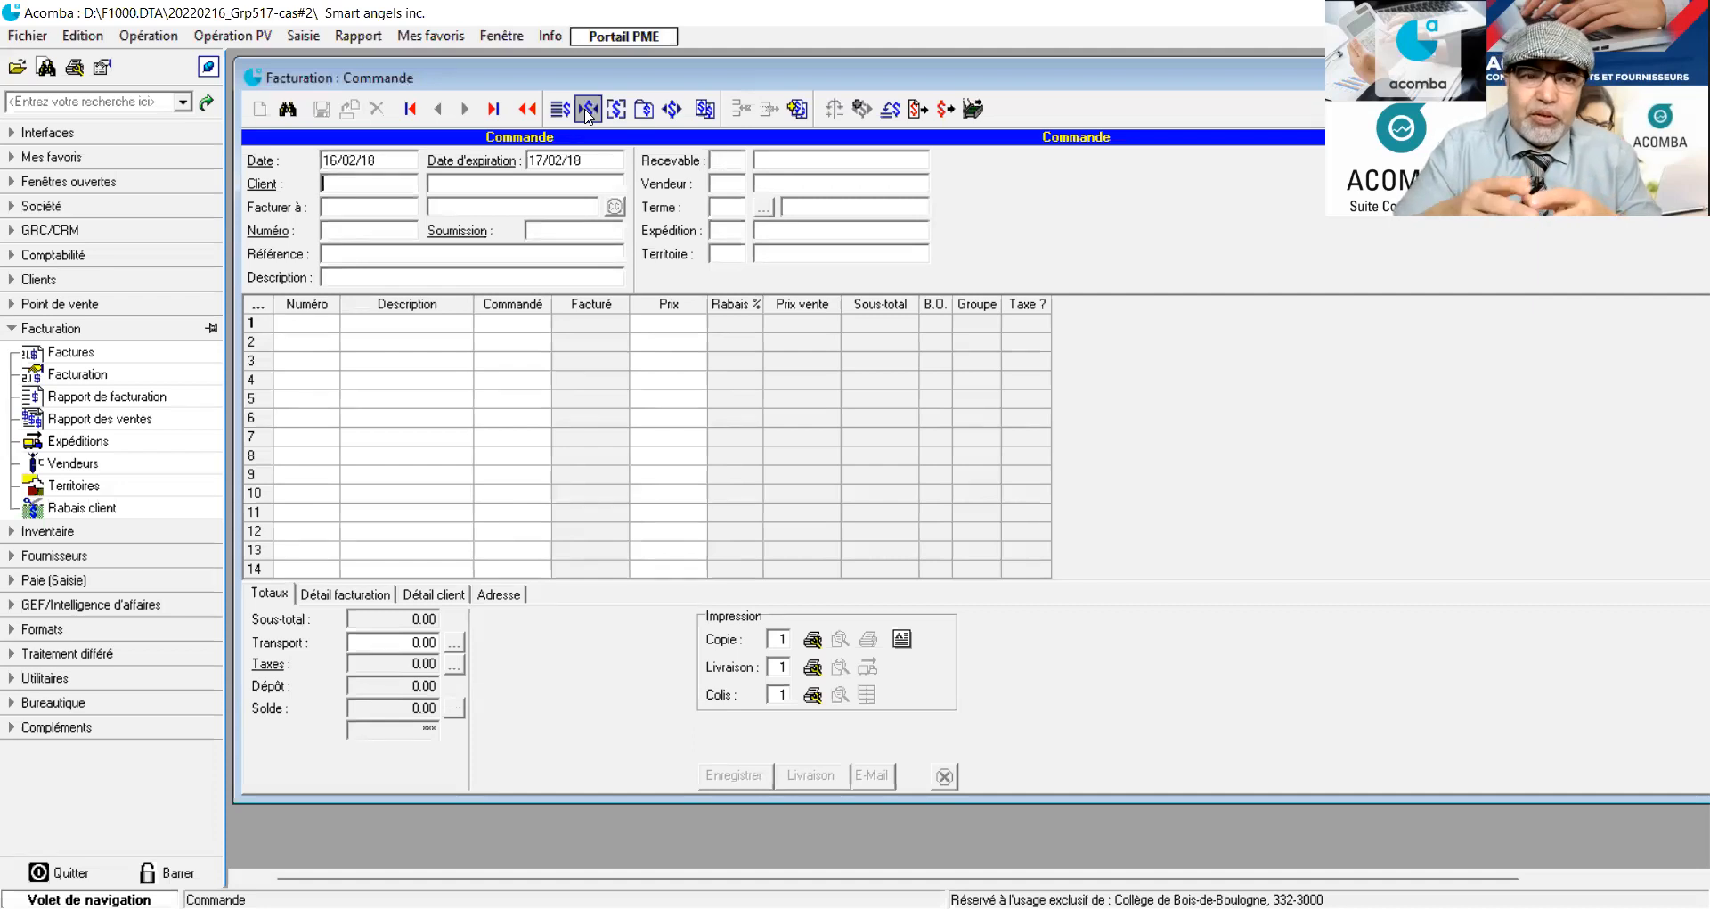
Set the order date to 07/01/18 and bring up the client selector
click(373, 157)
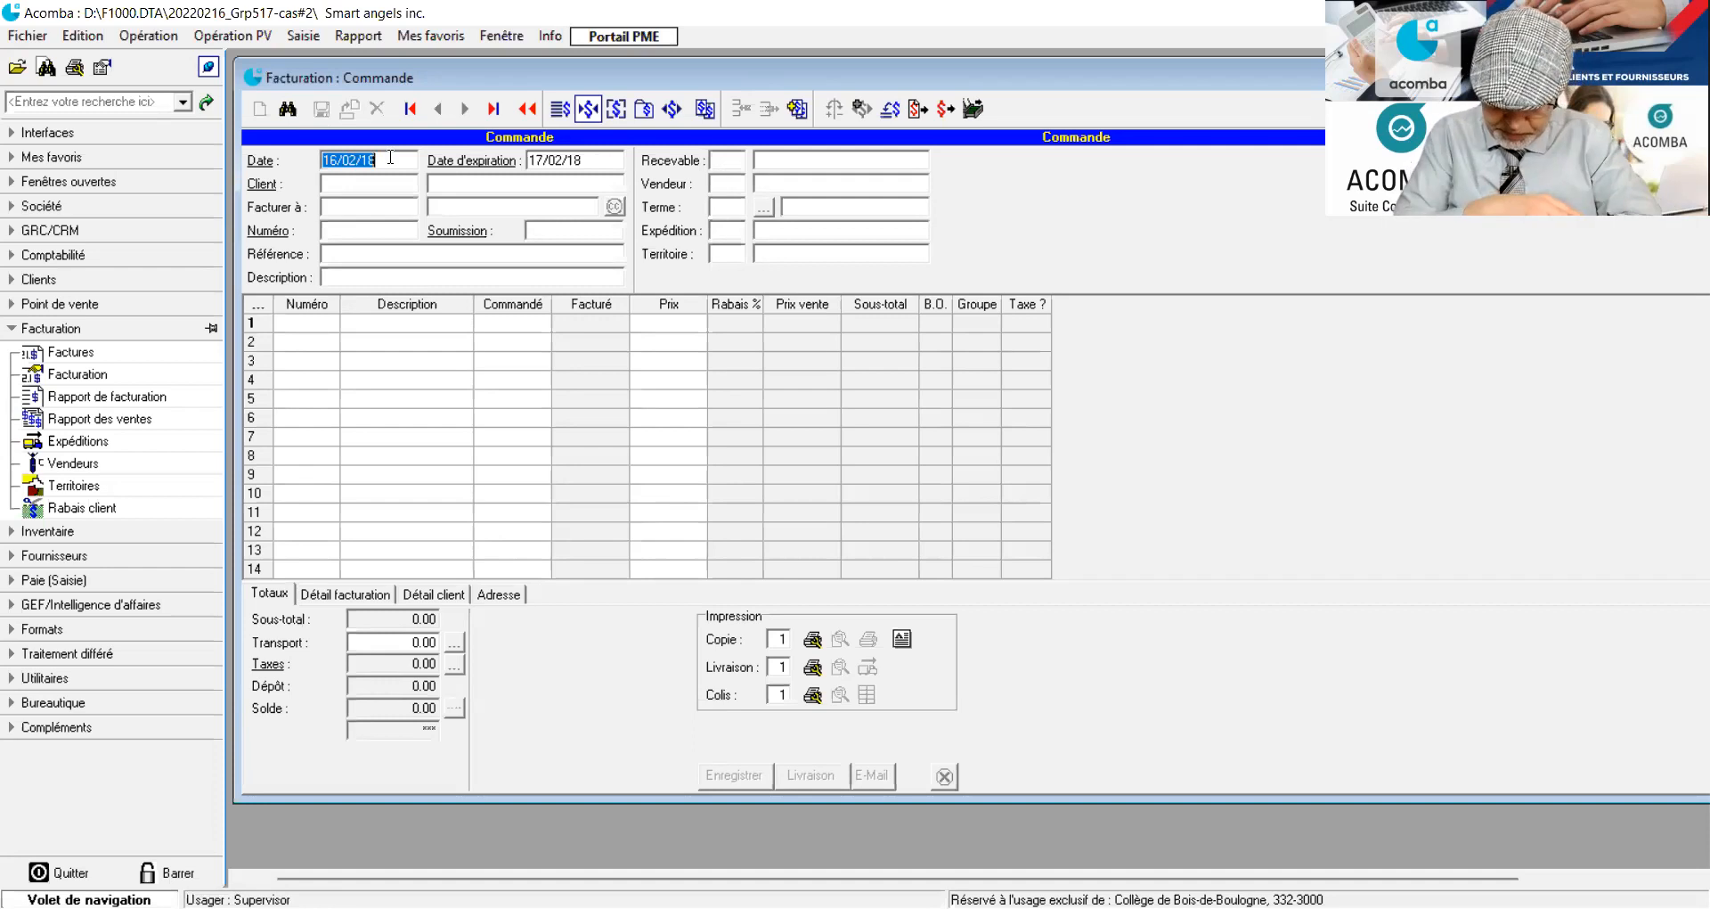
text(07/01/)
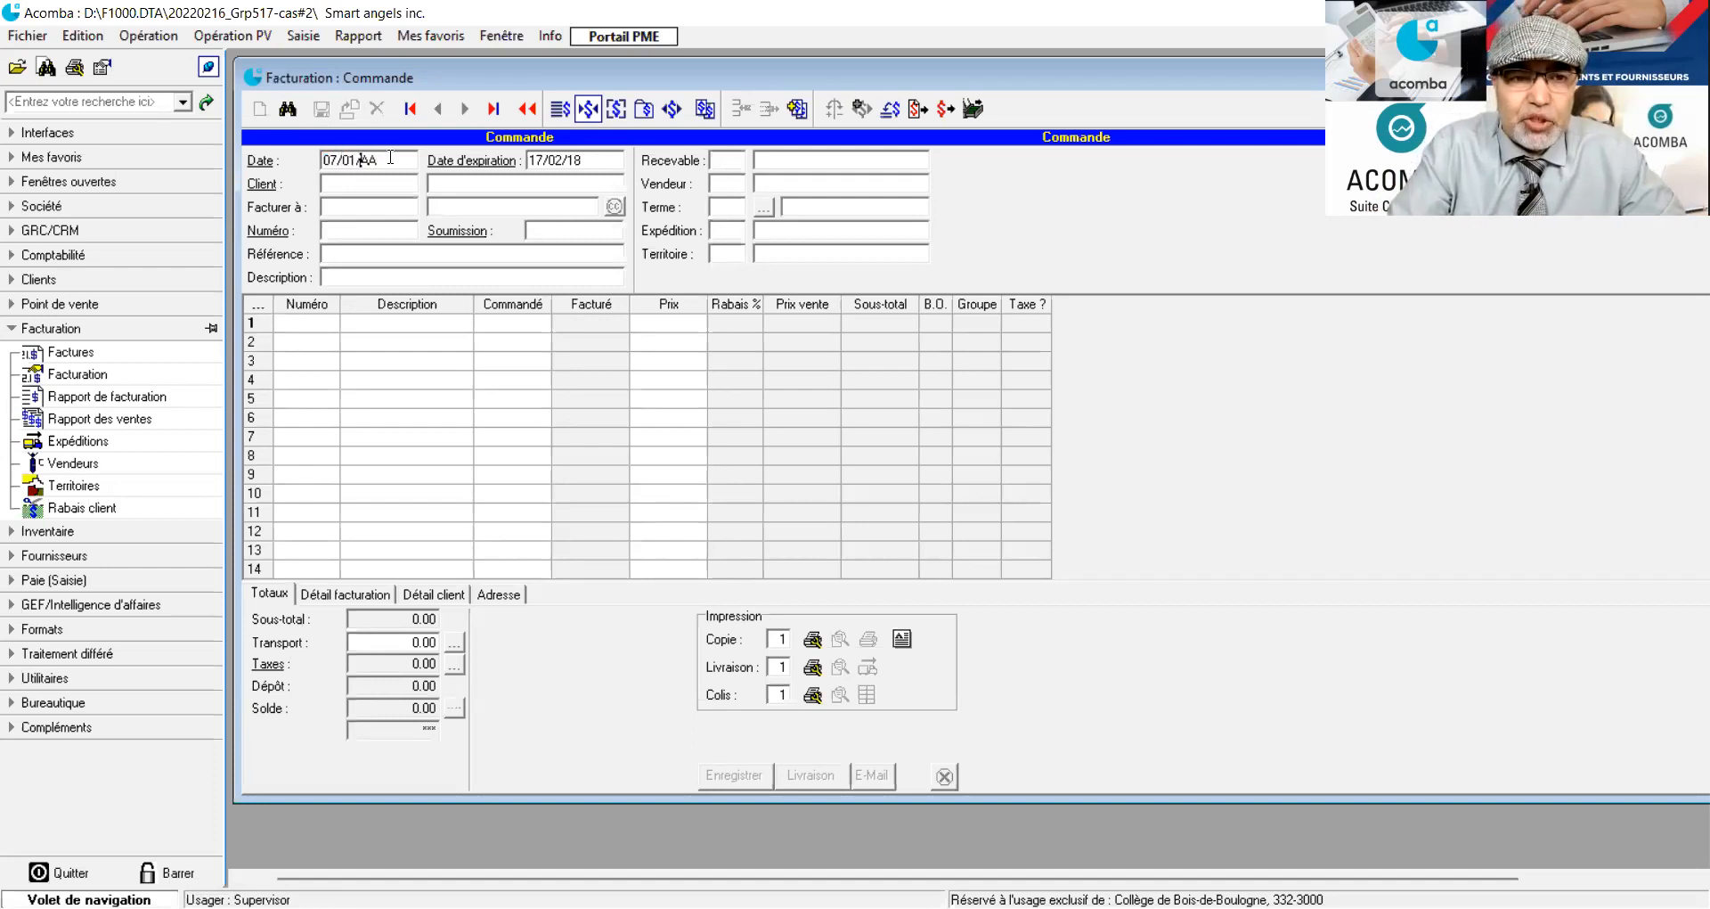
text(18)
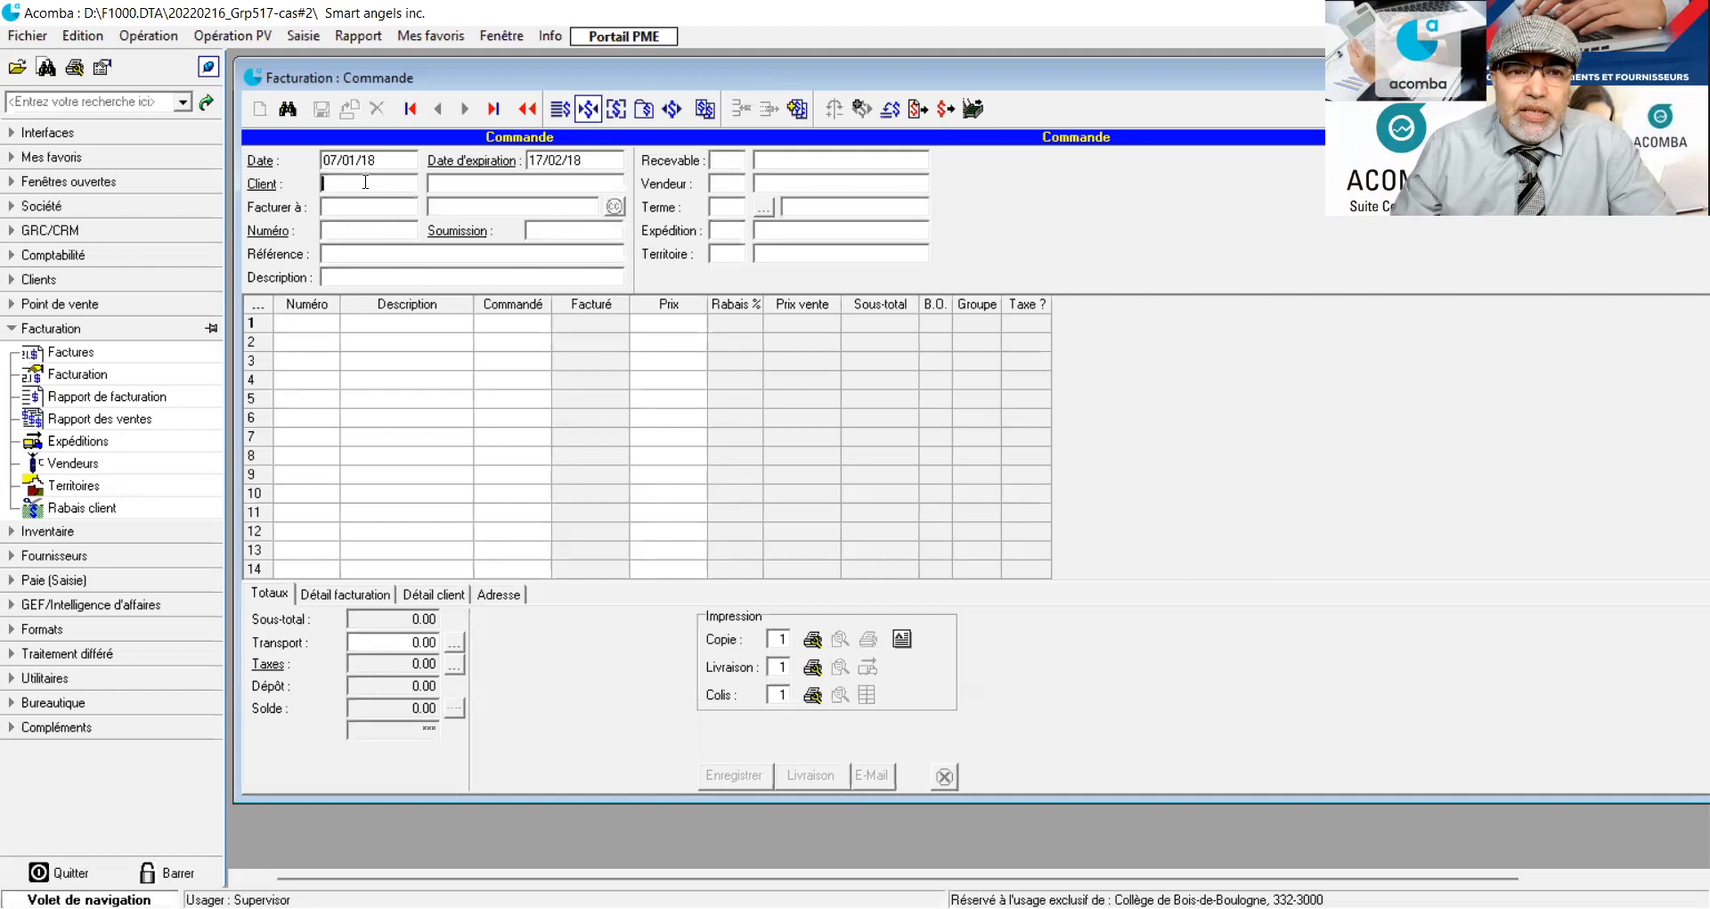
double_click(366, 185)
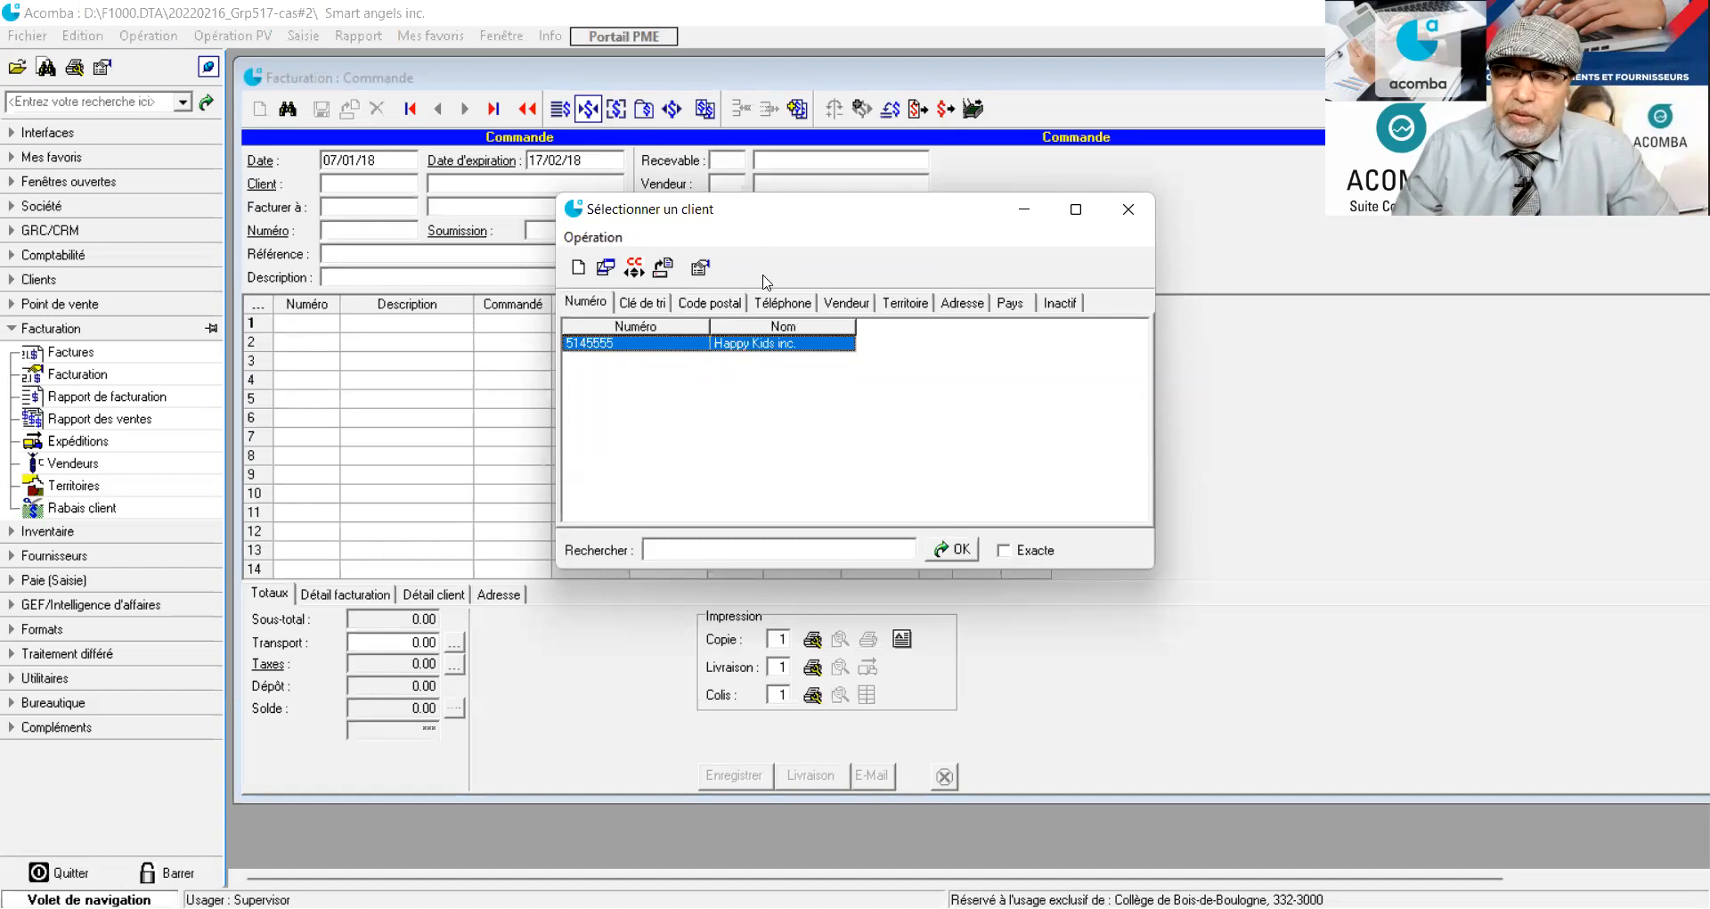
Select Happy Kids inc. as the client and enter order number 11/2018
double_click(686, 346)
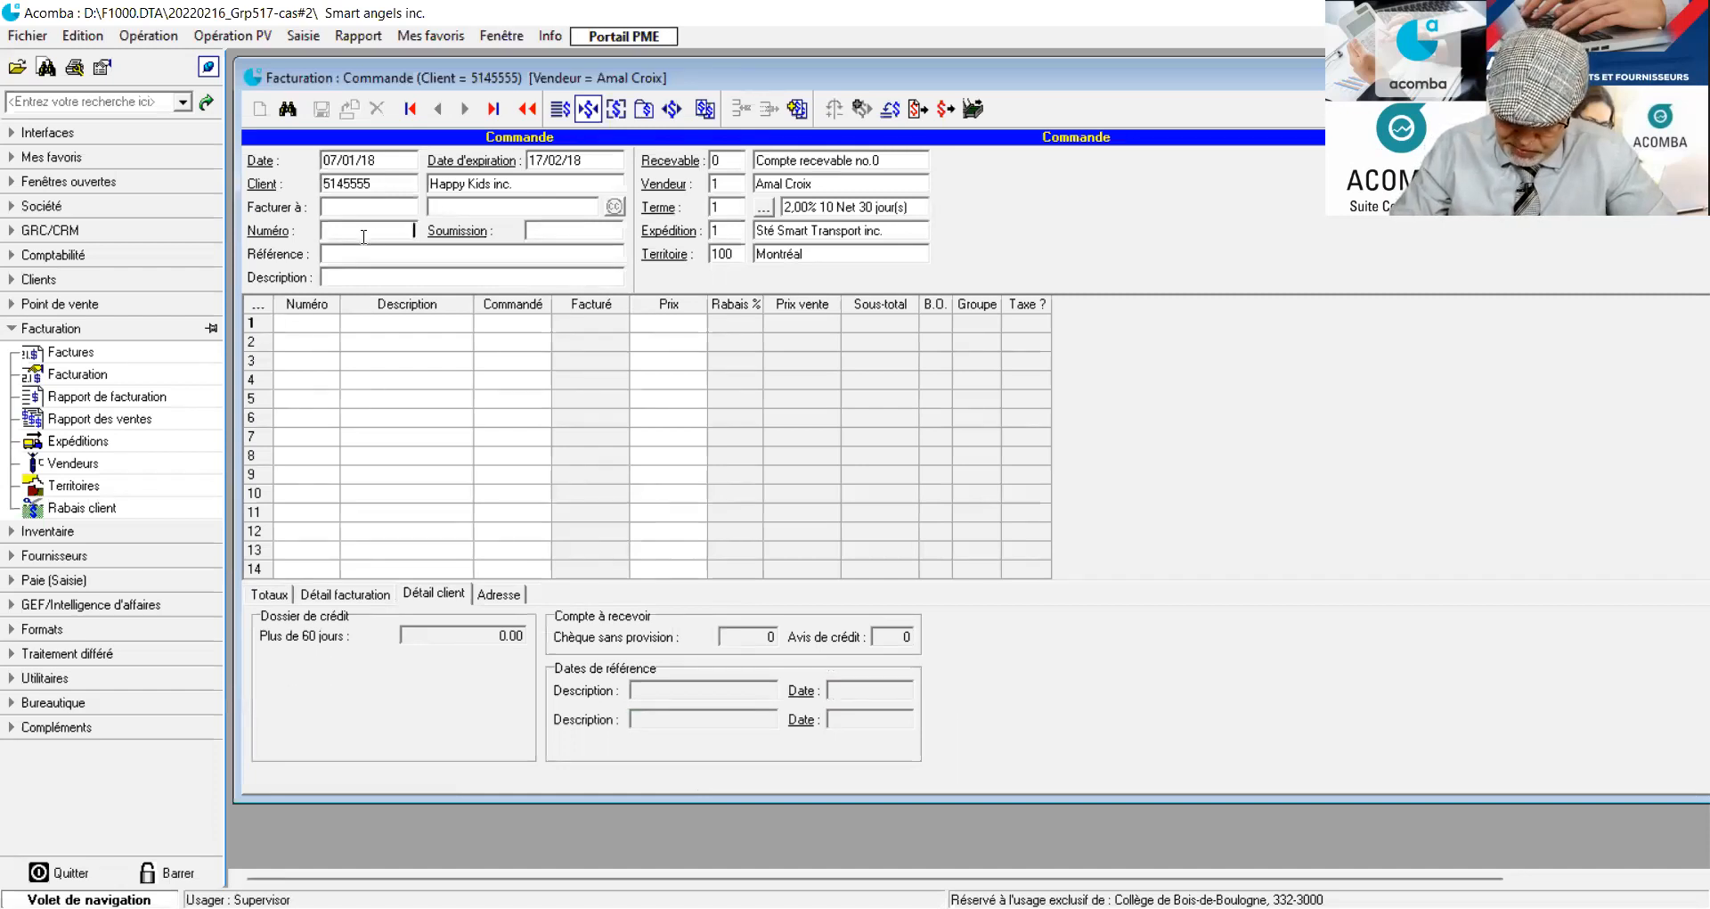
text(11)
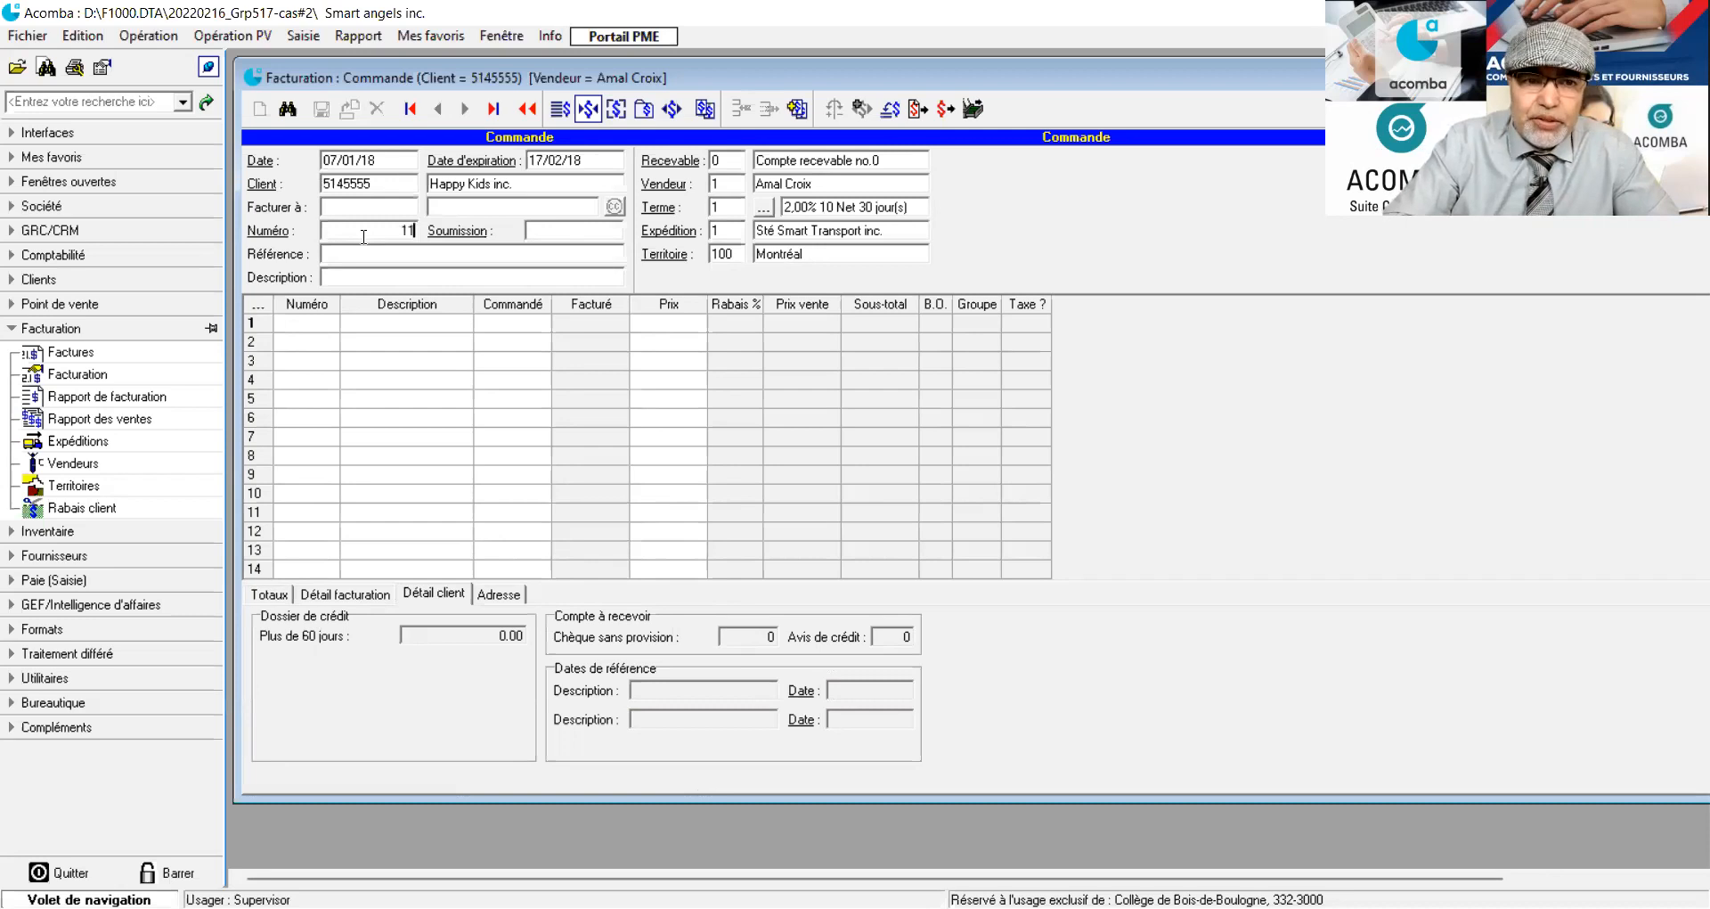
text(/2018)
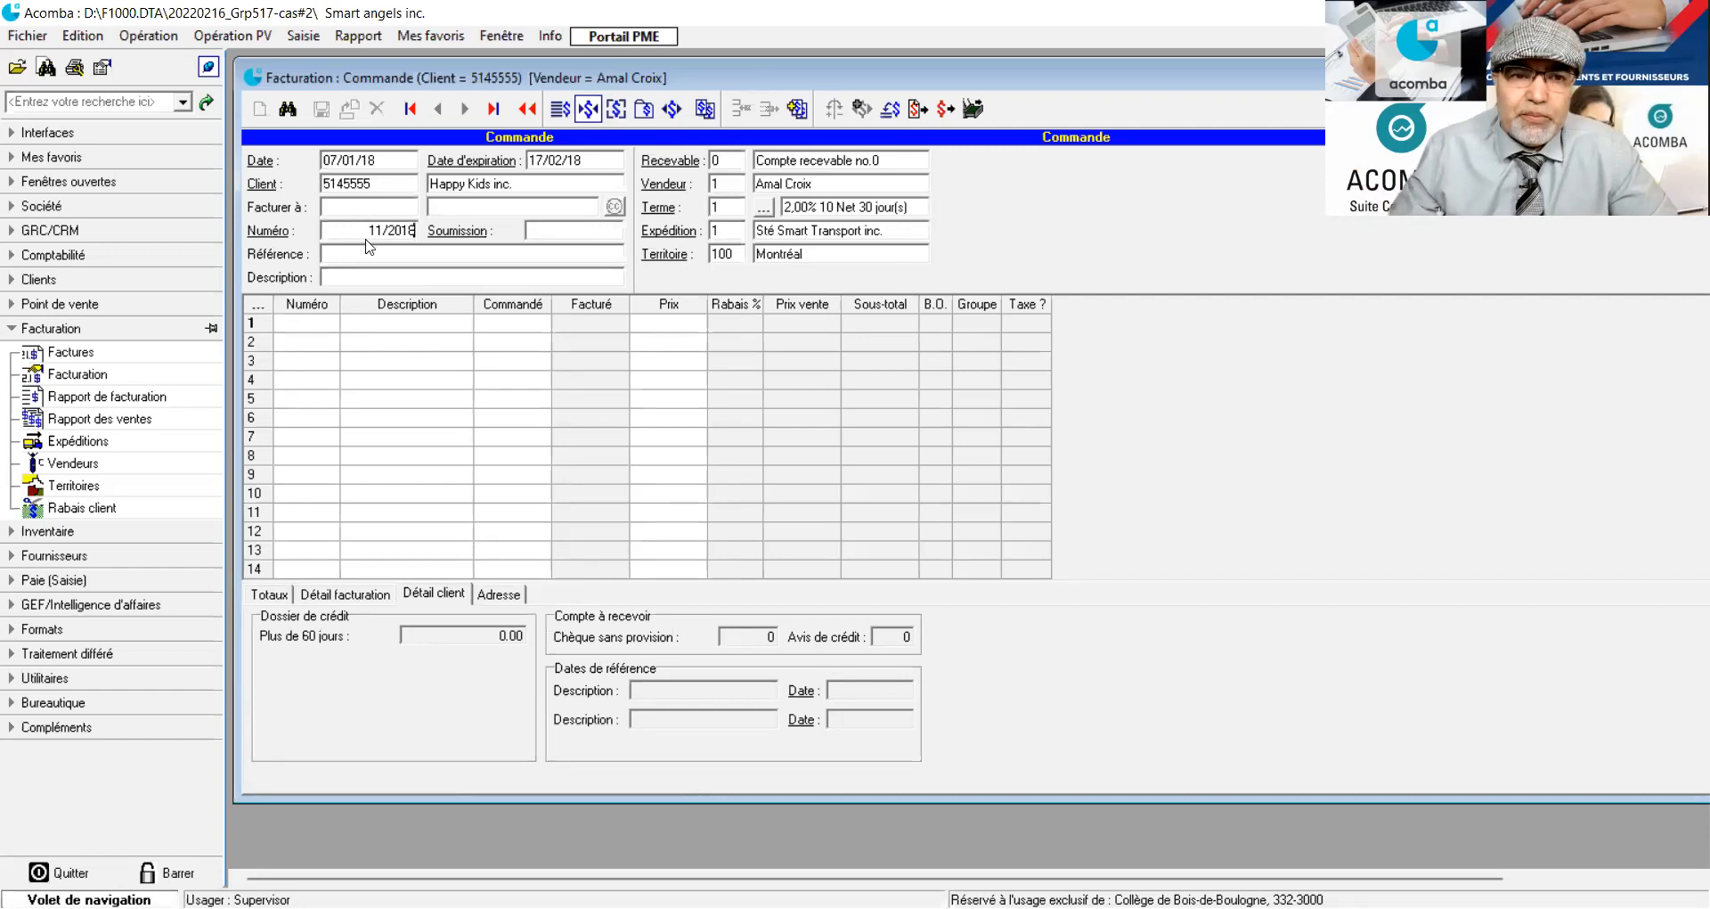
click(367, 251)
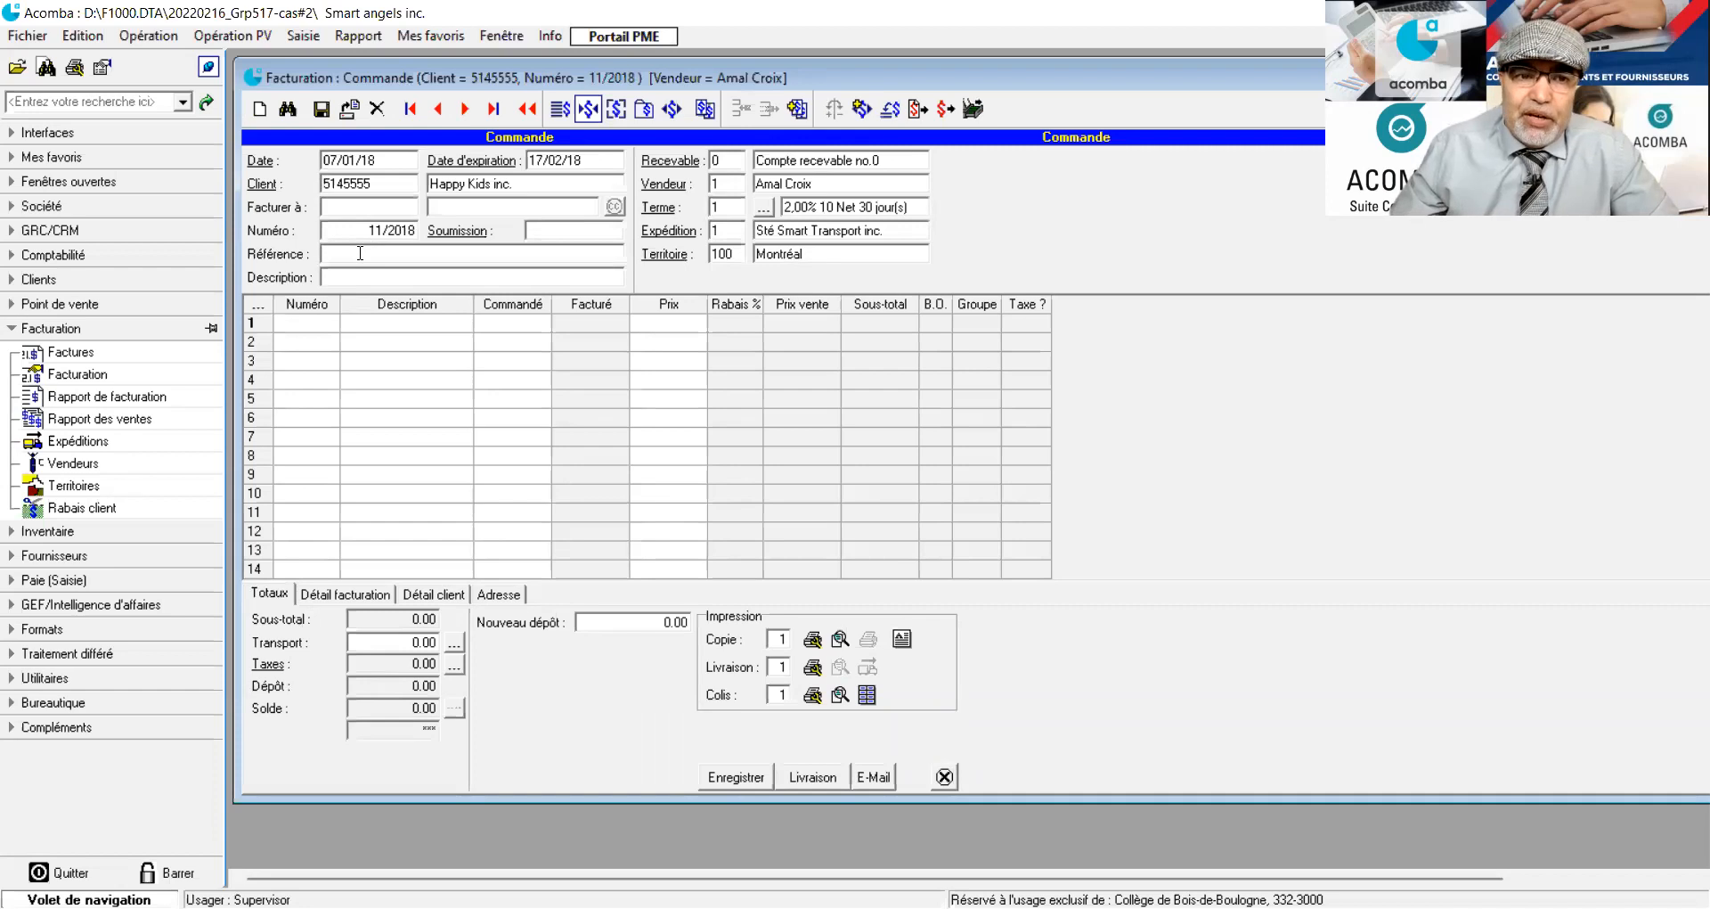
Enter the quote reference Devis#01/2018 and bring up the shipping-method list
text(Devis)
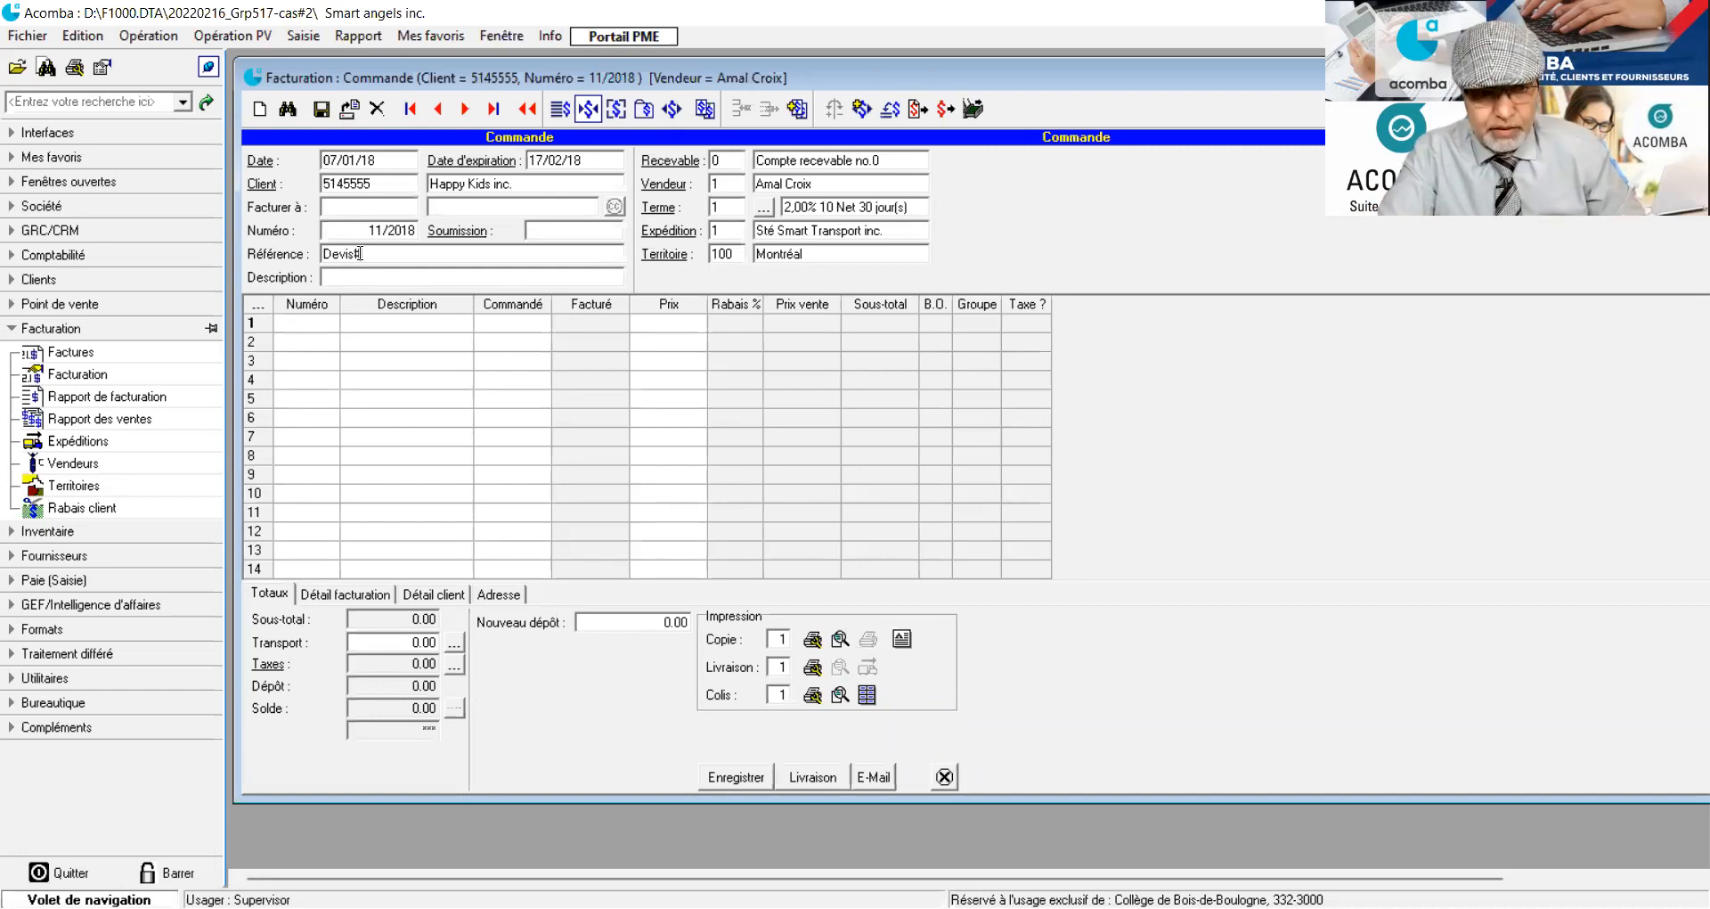
text(1)
text(1/20)
text(18)
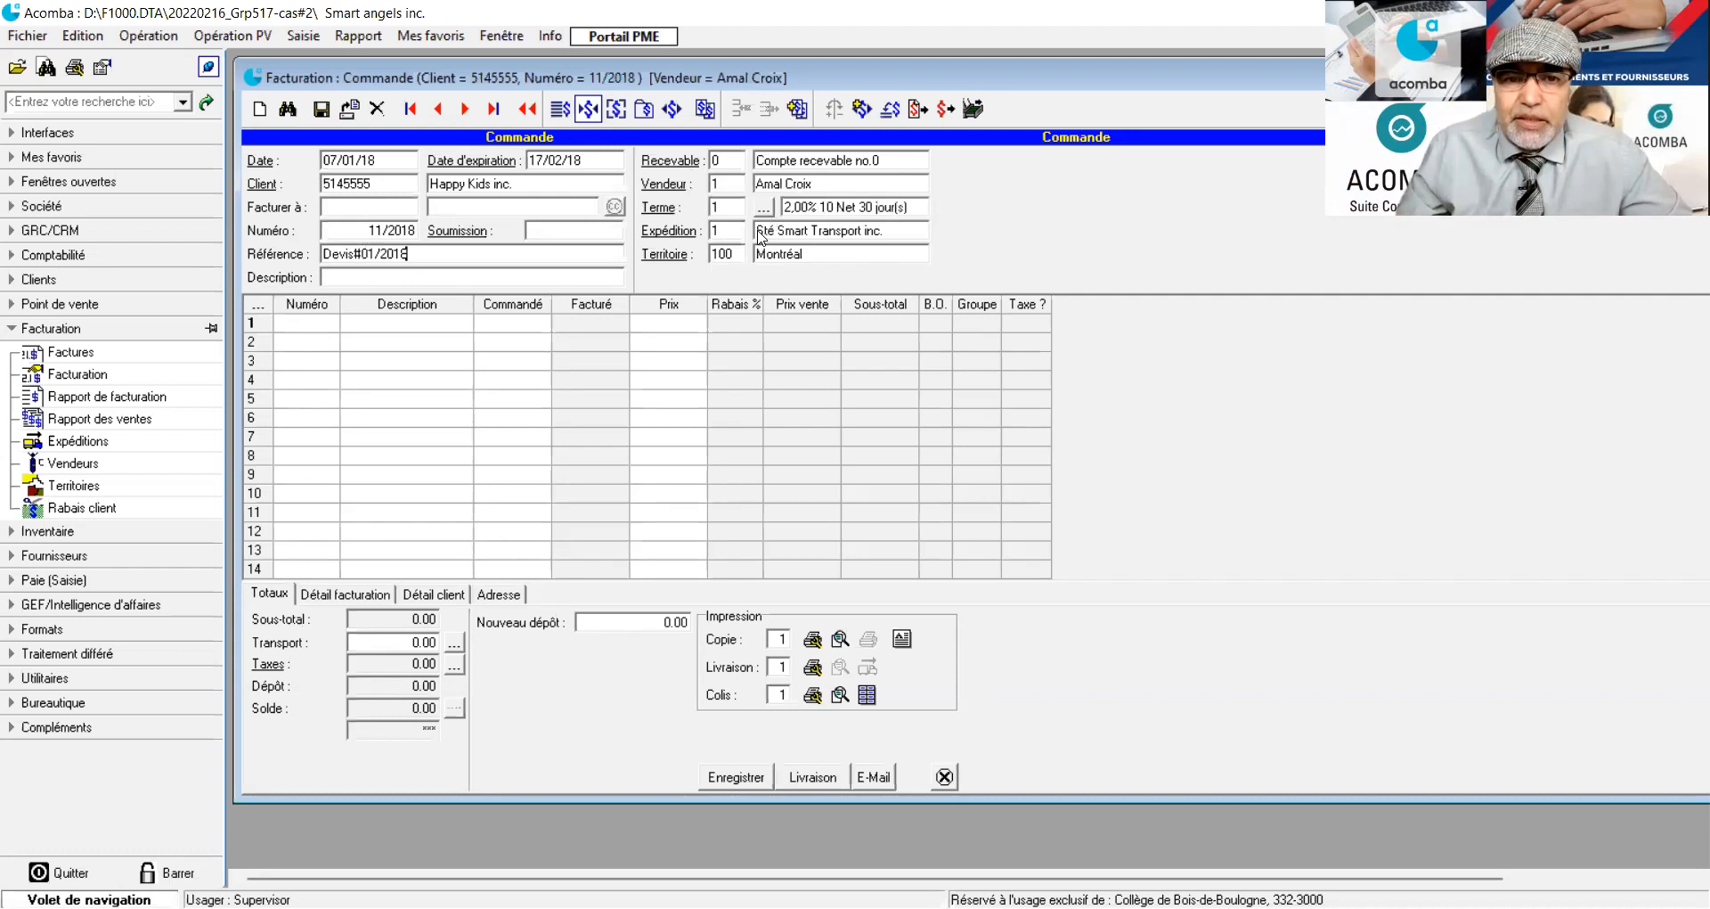
click(671, 234)
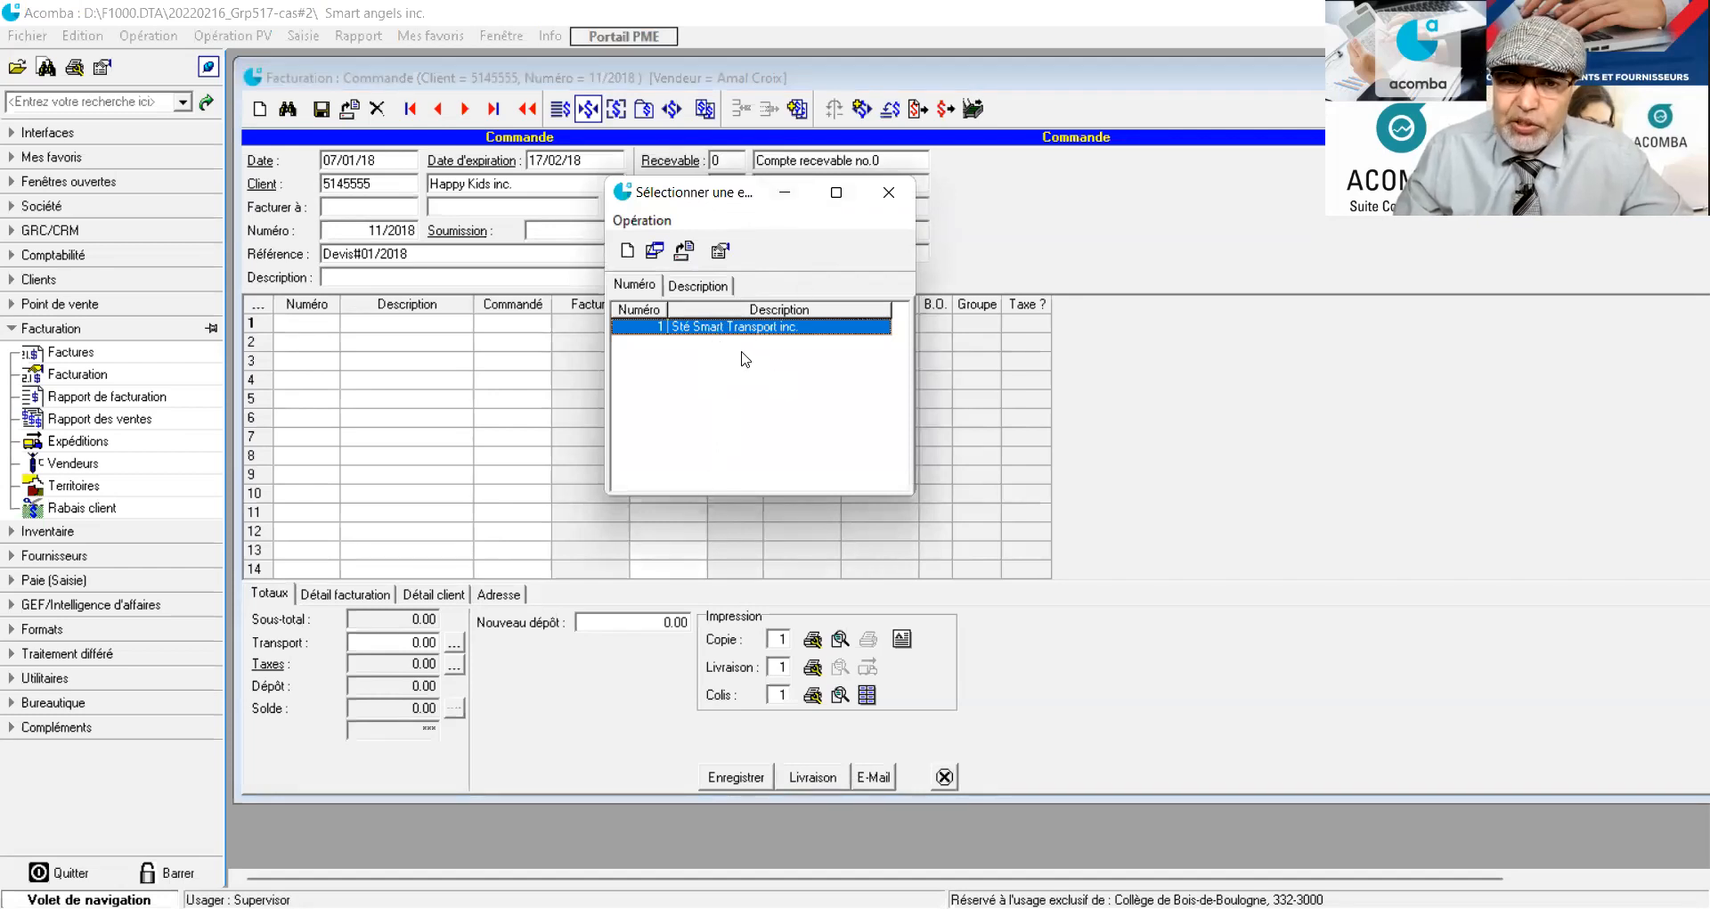
Add and save new shipping method number 2 described 'À la charge du client'
click(628, 252)
text(2)
key(Tab)
text(ransport à la charg)
key(BackSpace)
key(BackSpace)
key(BackSpace)
key(BackSpace)
key(BackSpace)
key(BackSpace)
key(BackSpace)
key(BackSpace)
key(BackSpace)
key(BackSpace)
key(BackSpace)
key(BackSpace)
key(BackSpace)
key(BackSpace)
key(BackSpace)
key(BackSpace)
key(BackSpace)
key(BackSpace)
key(BackSpace)
key(BackSpace)
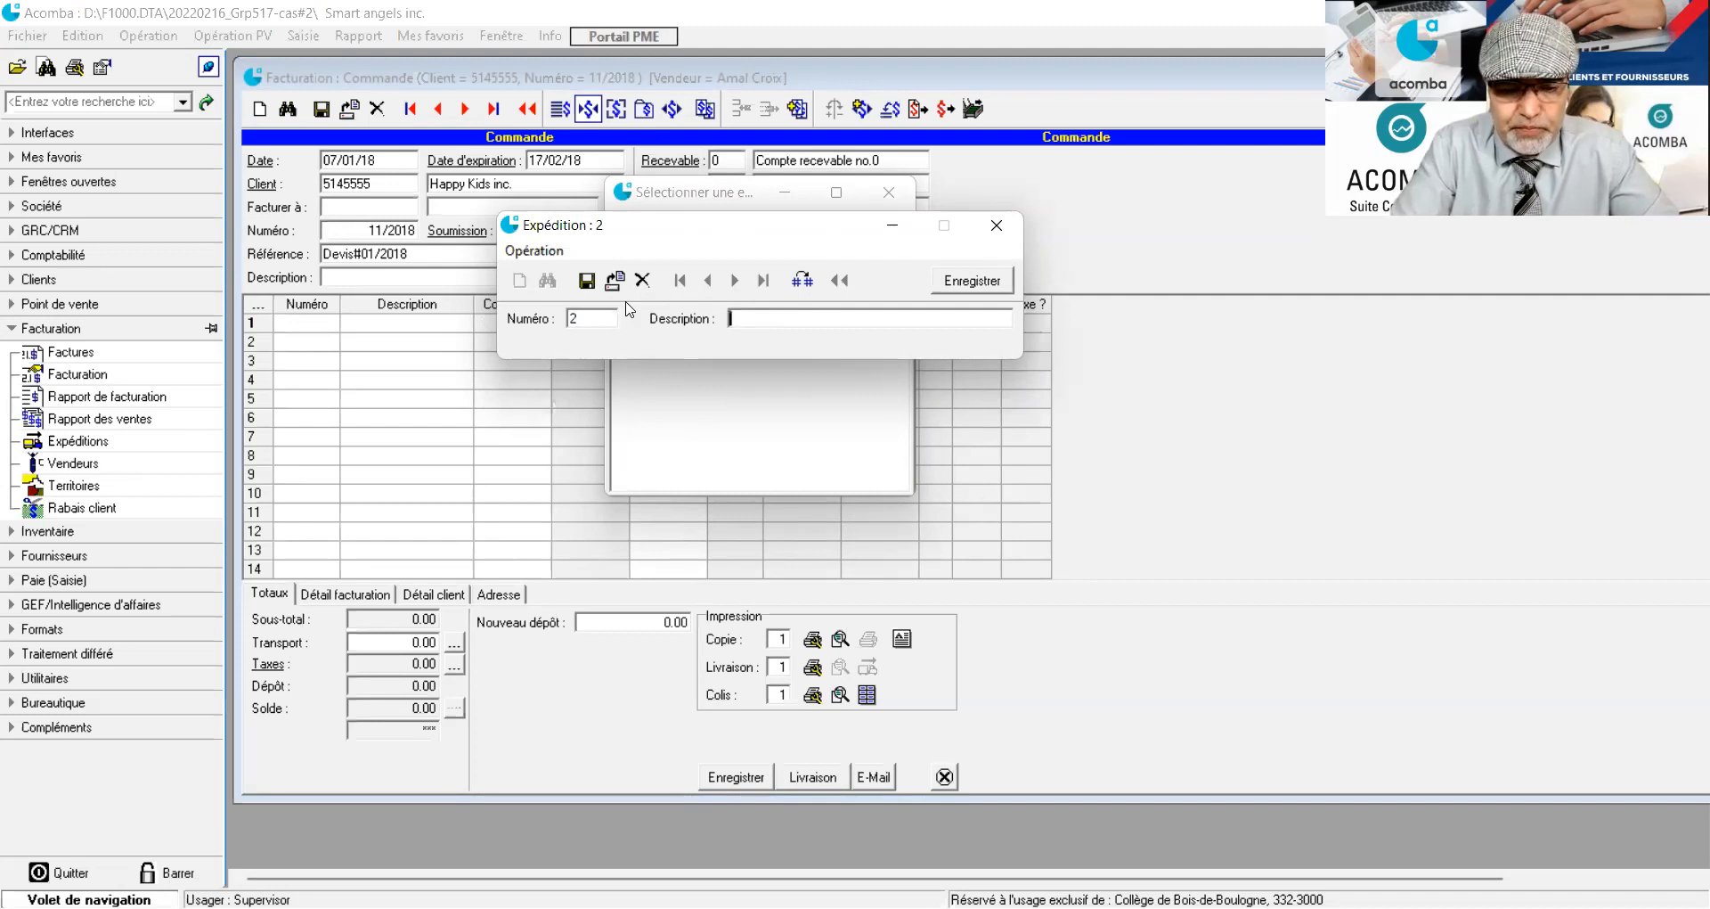
text(À la)
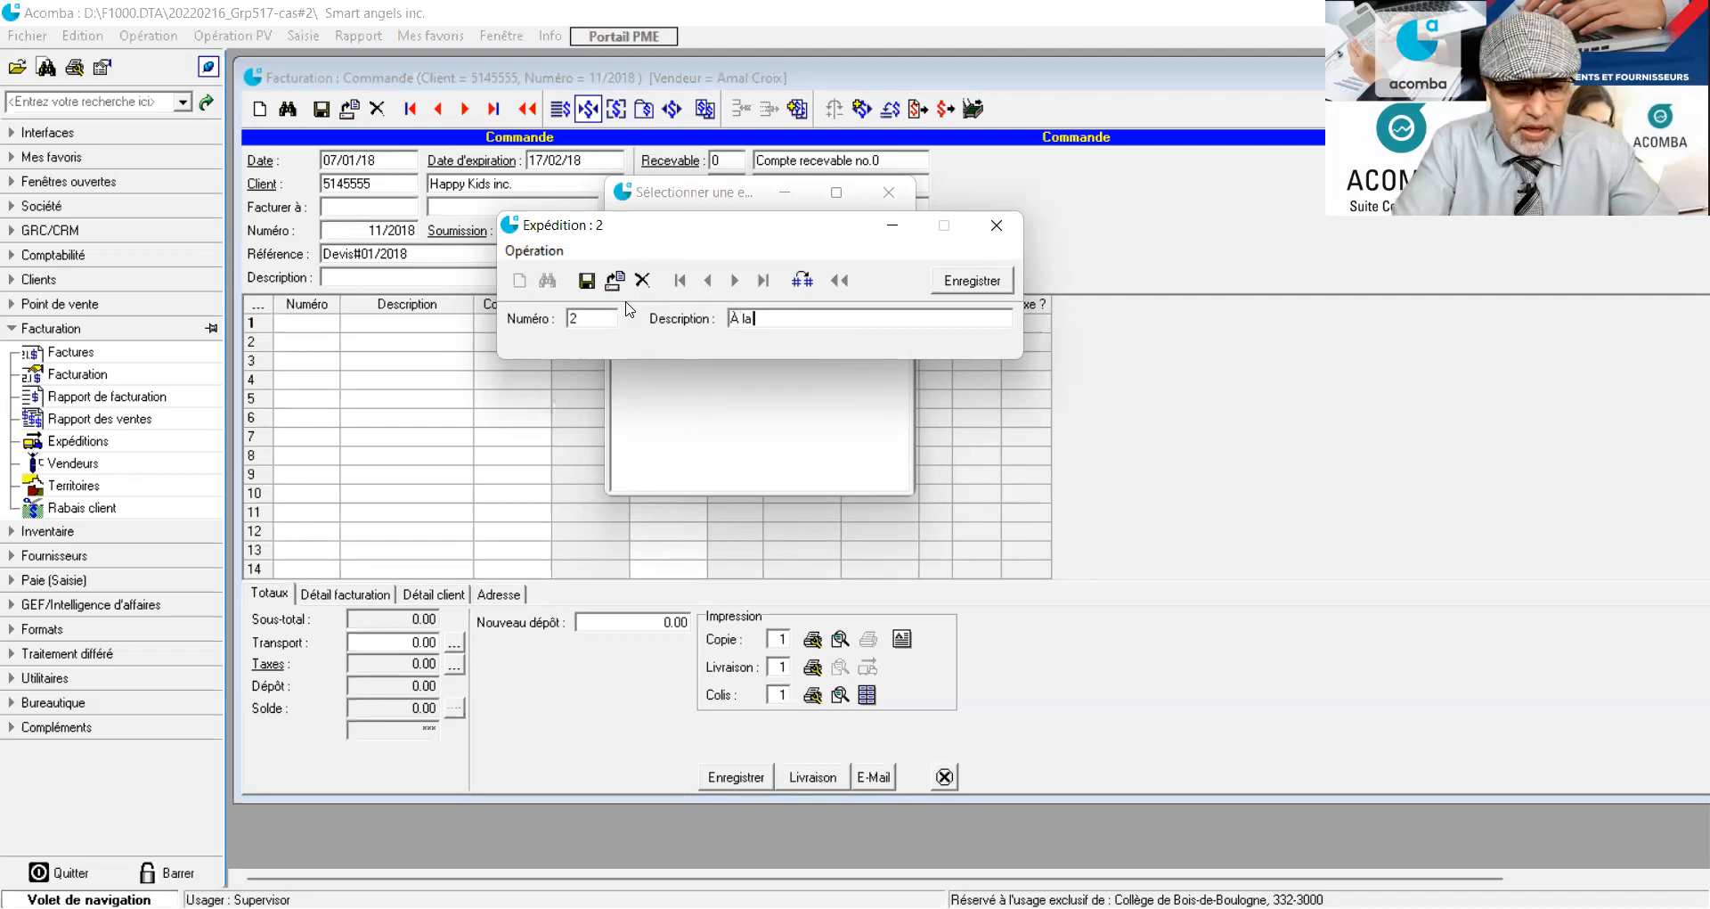
text( charge du client)
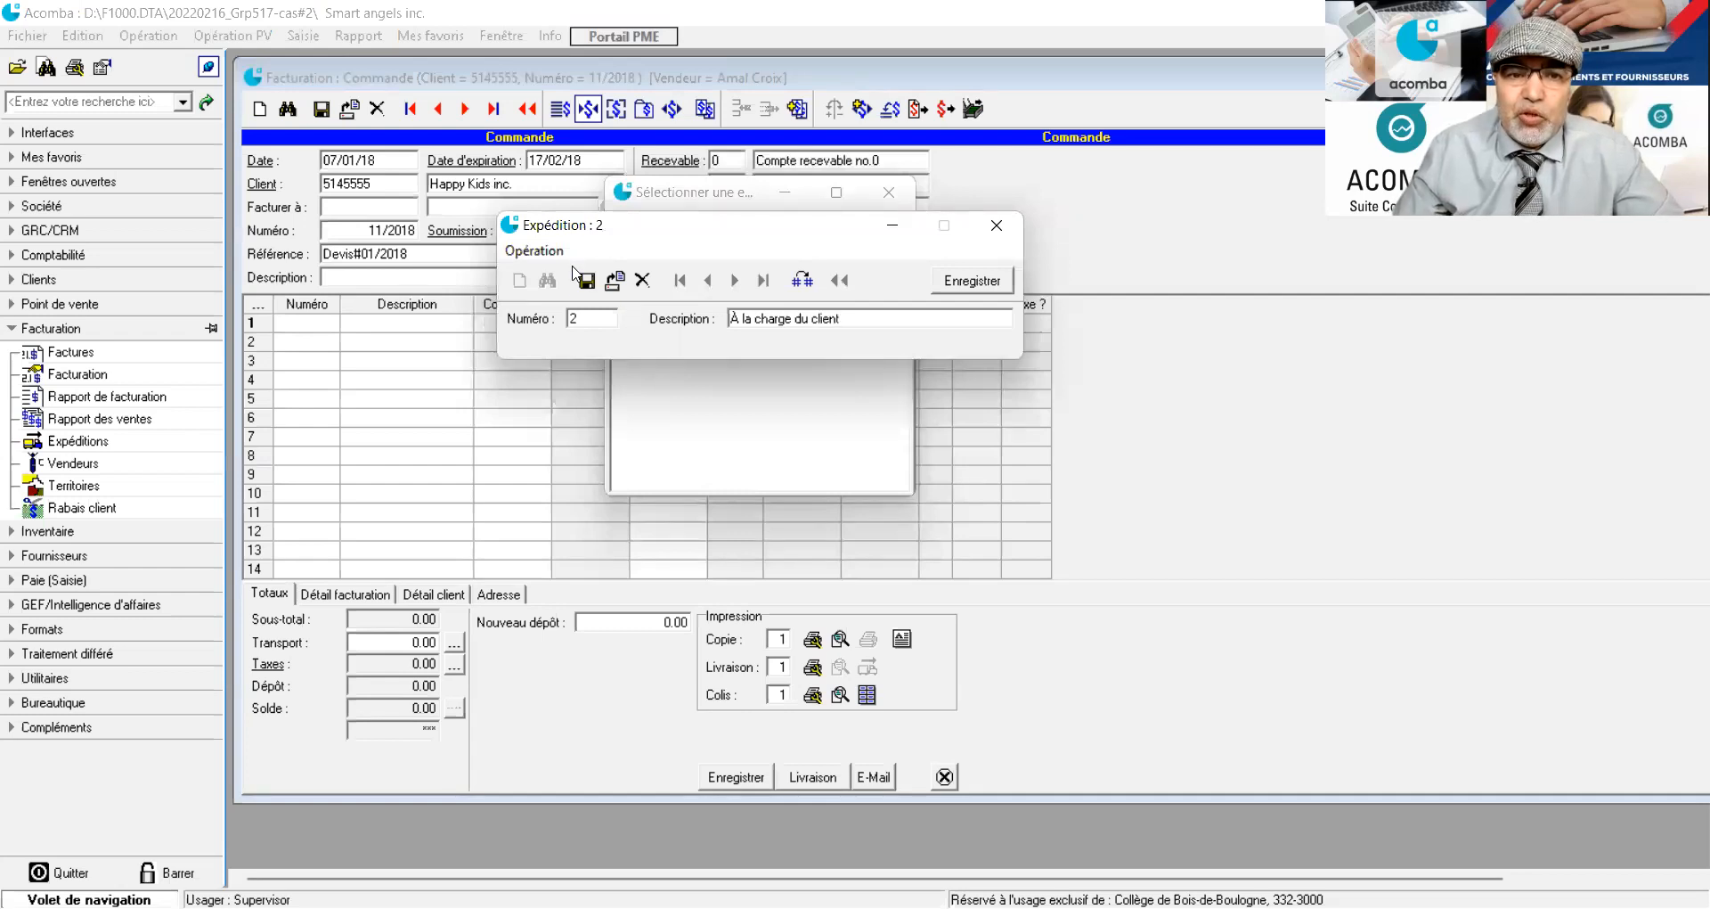
click(587, 281)
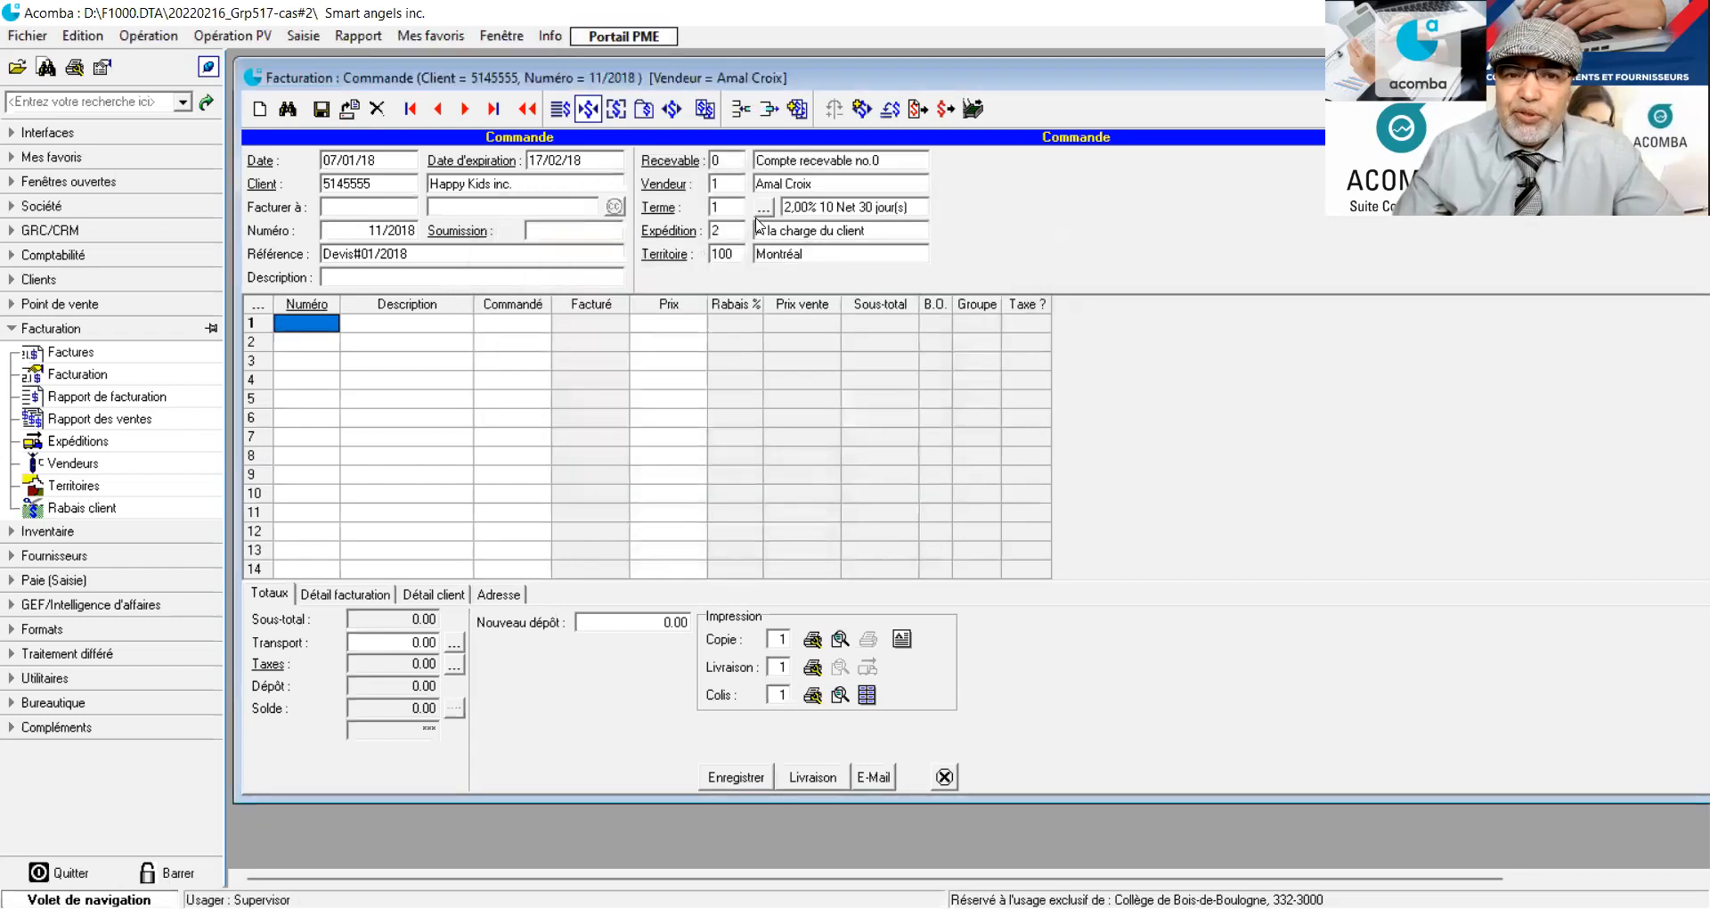
Create and save shipping method number 3 described 'FedEx'
click(654, 235)
click(654, 237)
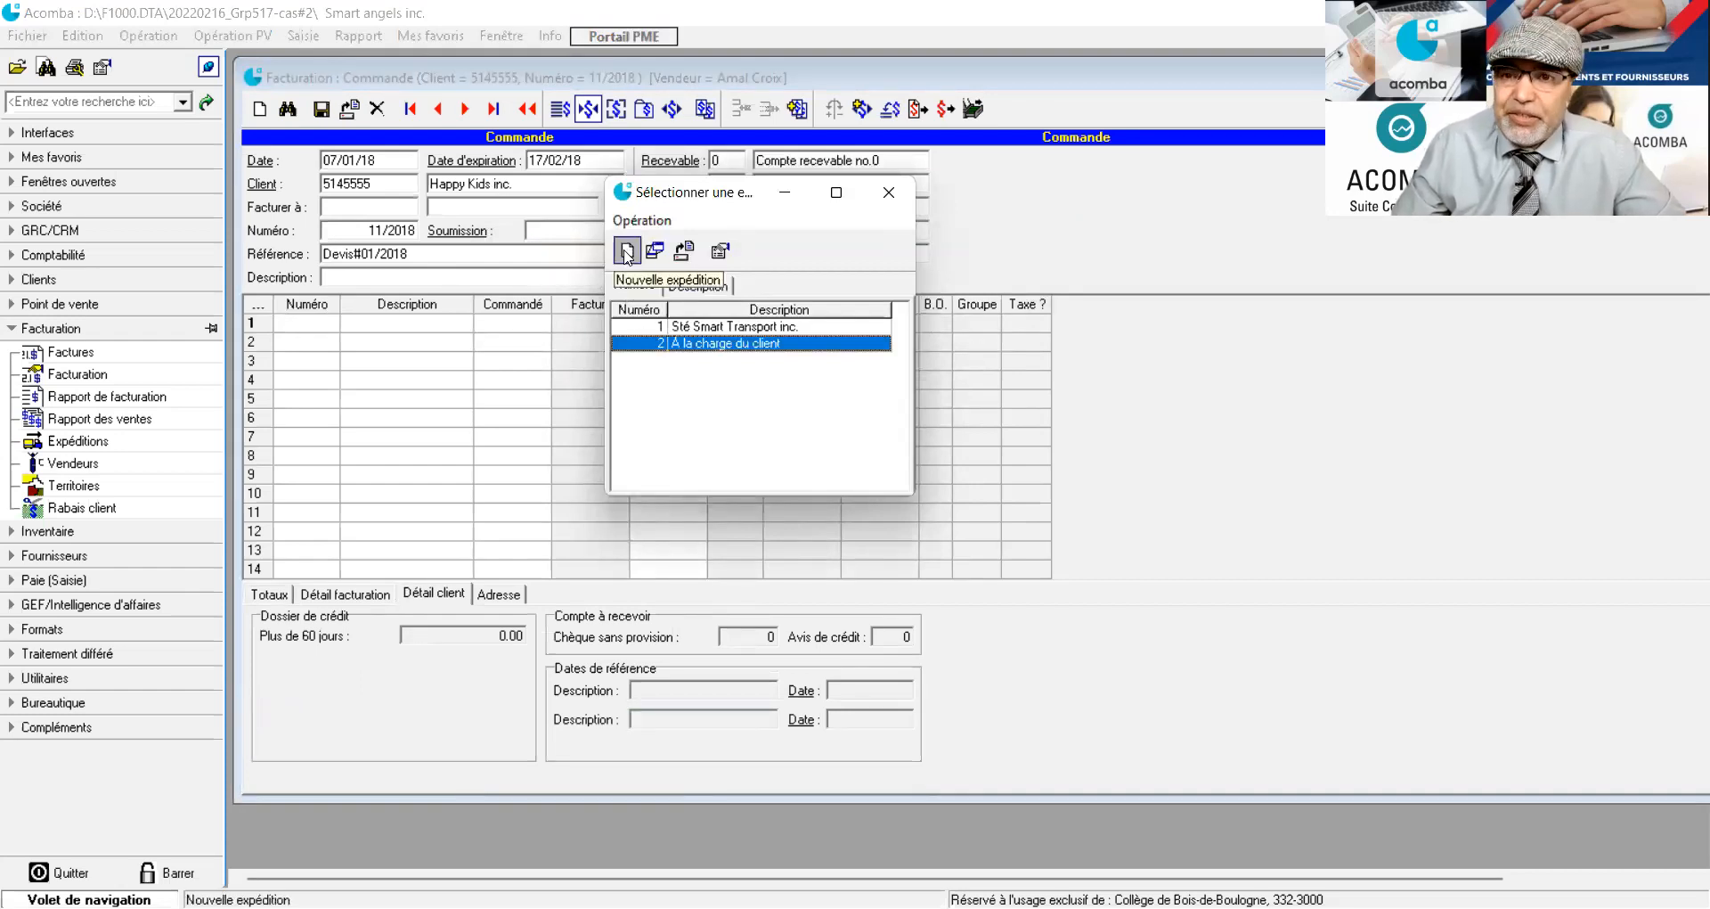
click(628, 252)
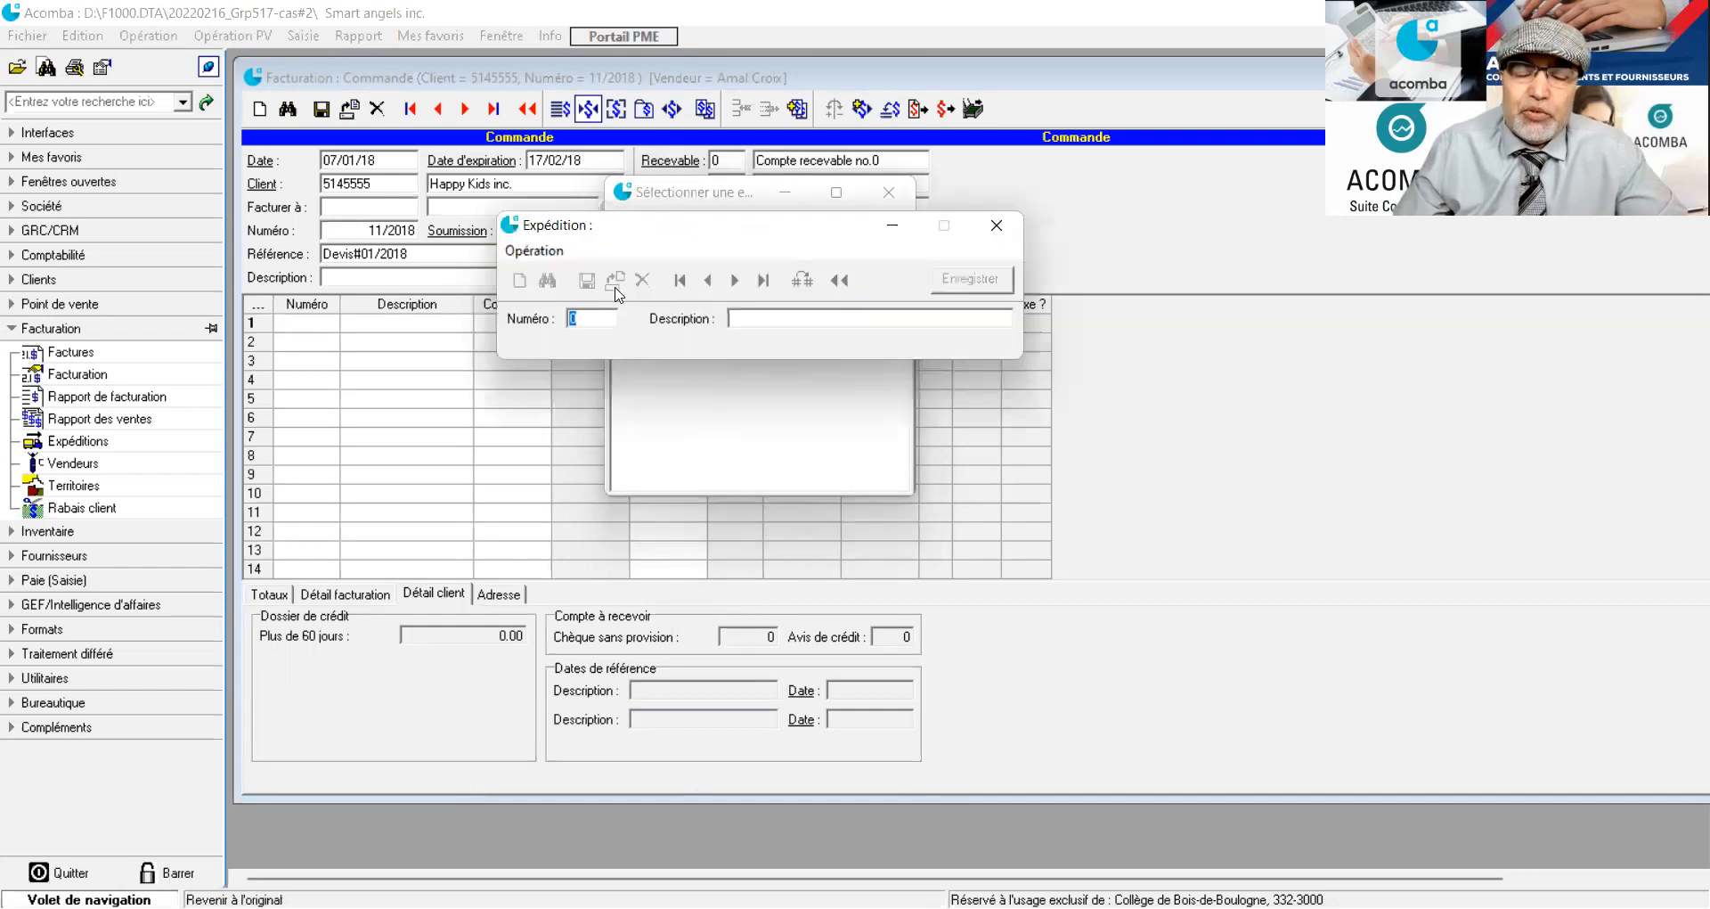
text(3)
key(Tab)
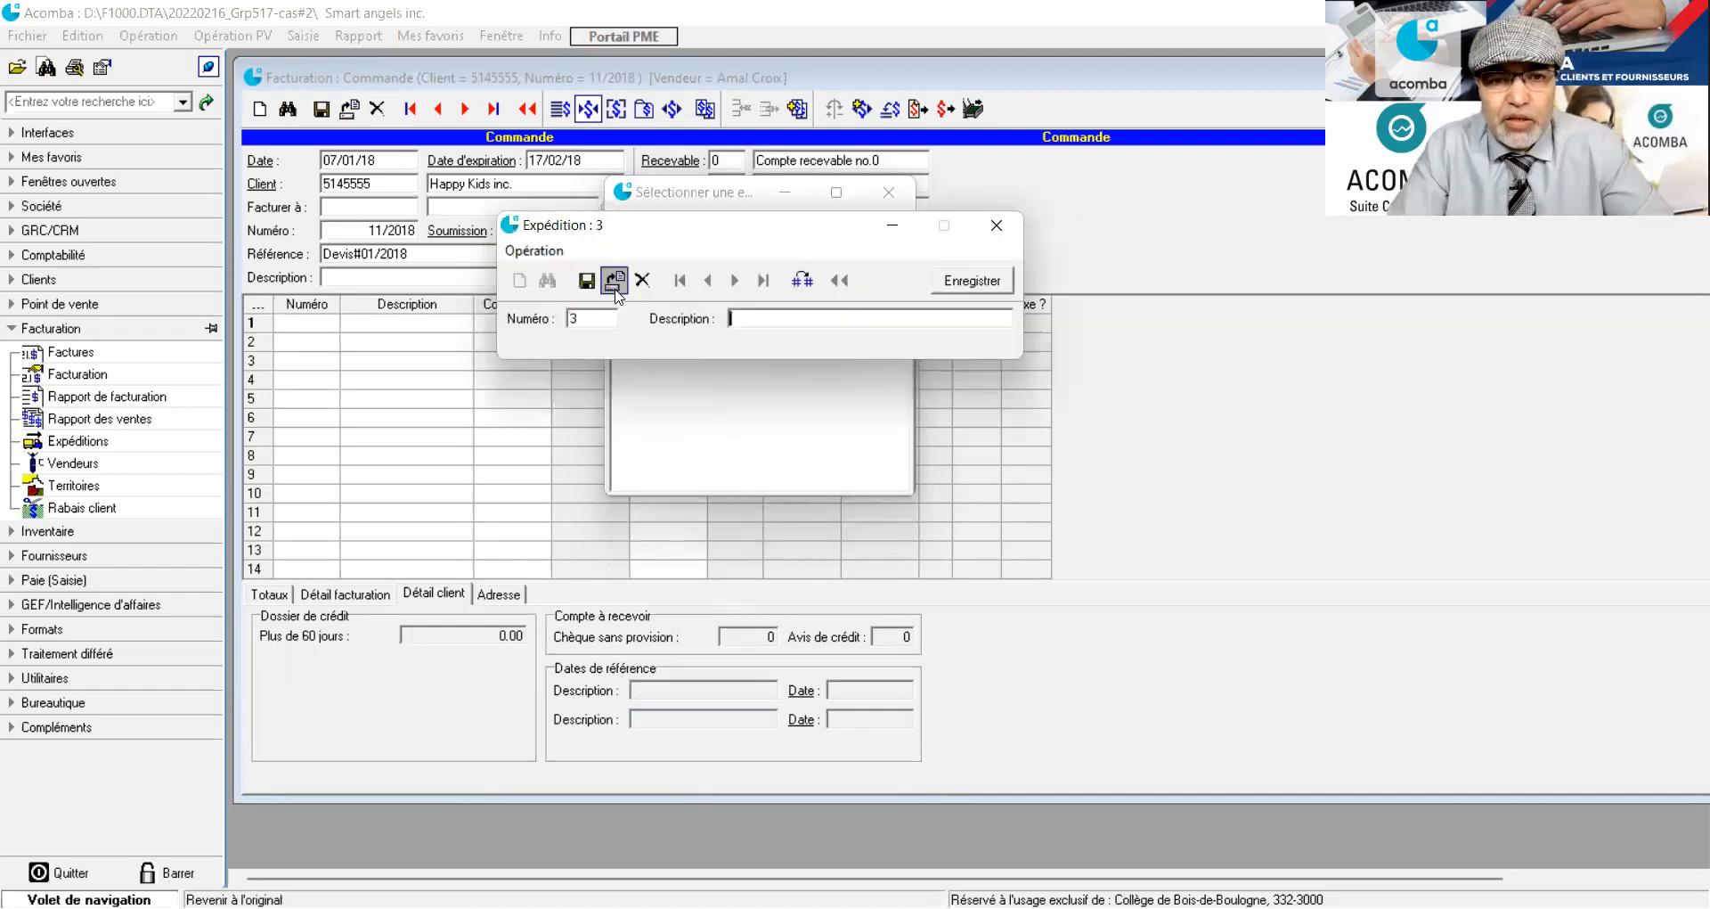
text(FedEx)
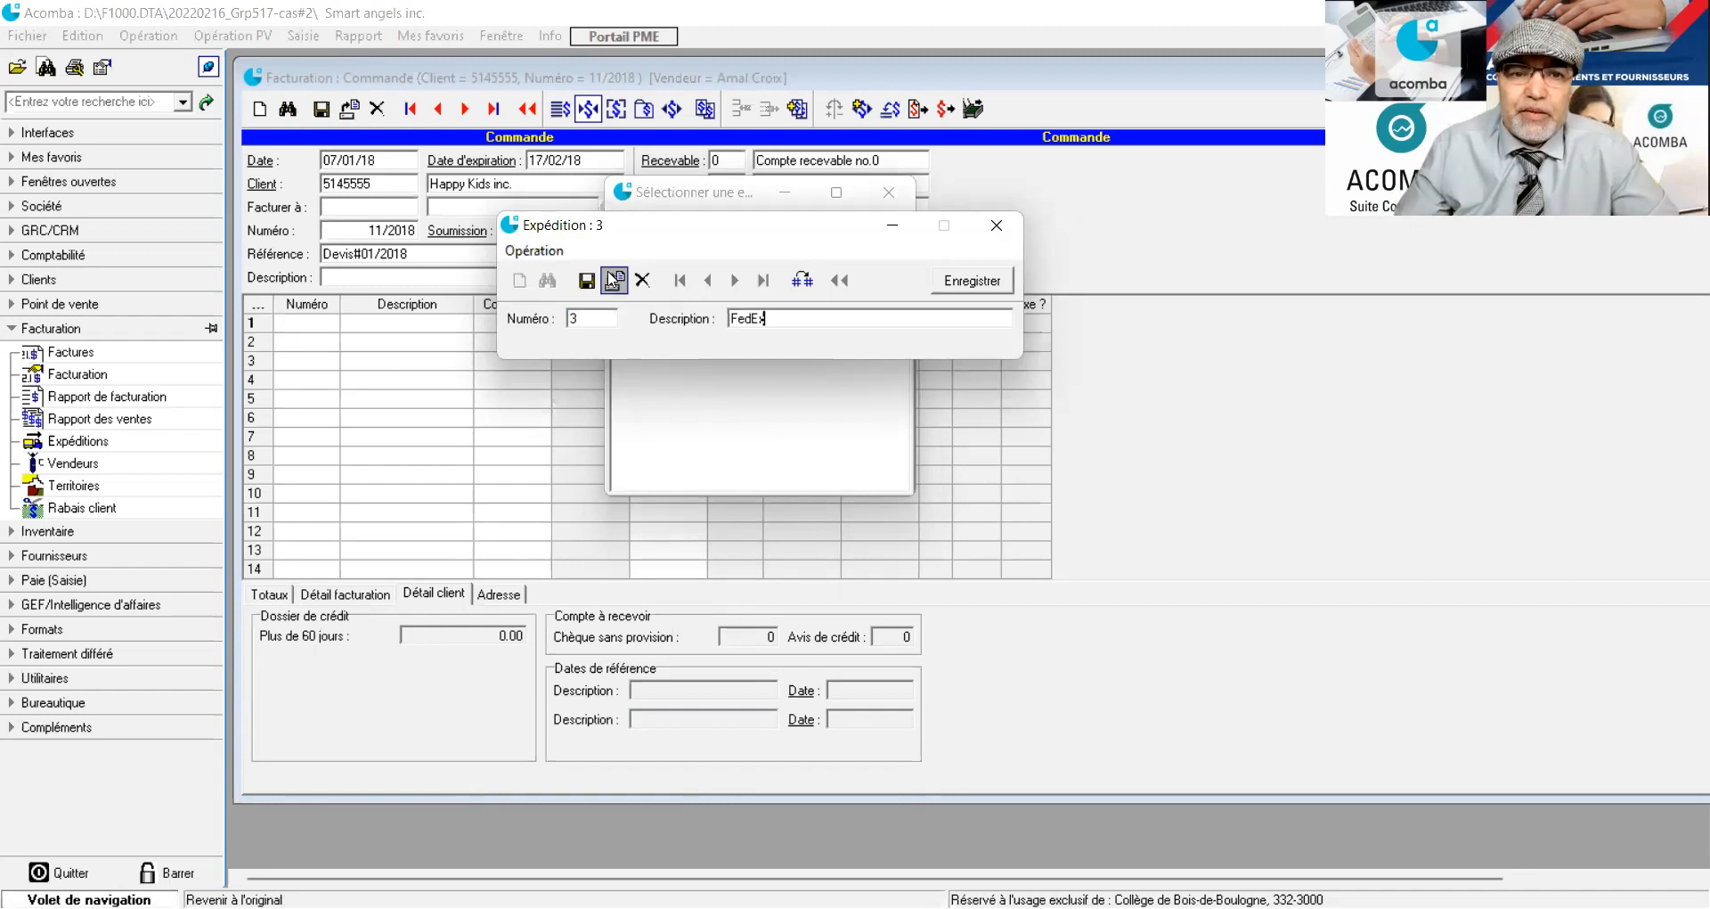
click(587, 281)
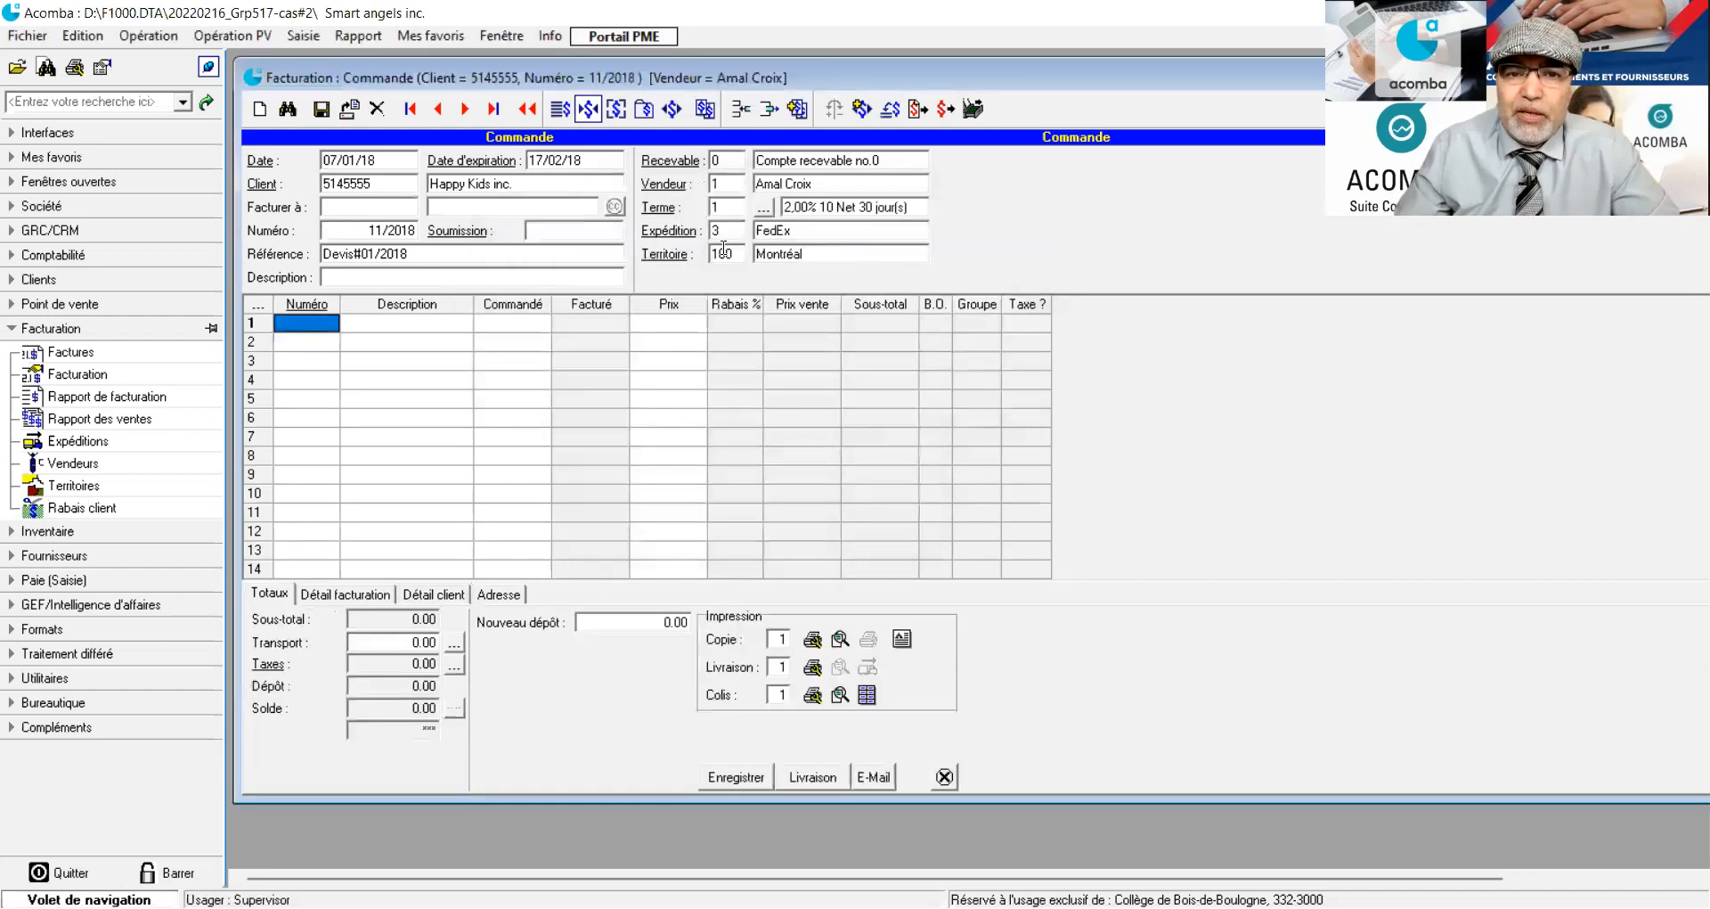
Set the order's shipping back to À la charge du client and bring up products for line 1
click(669, 235)
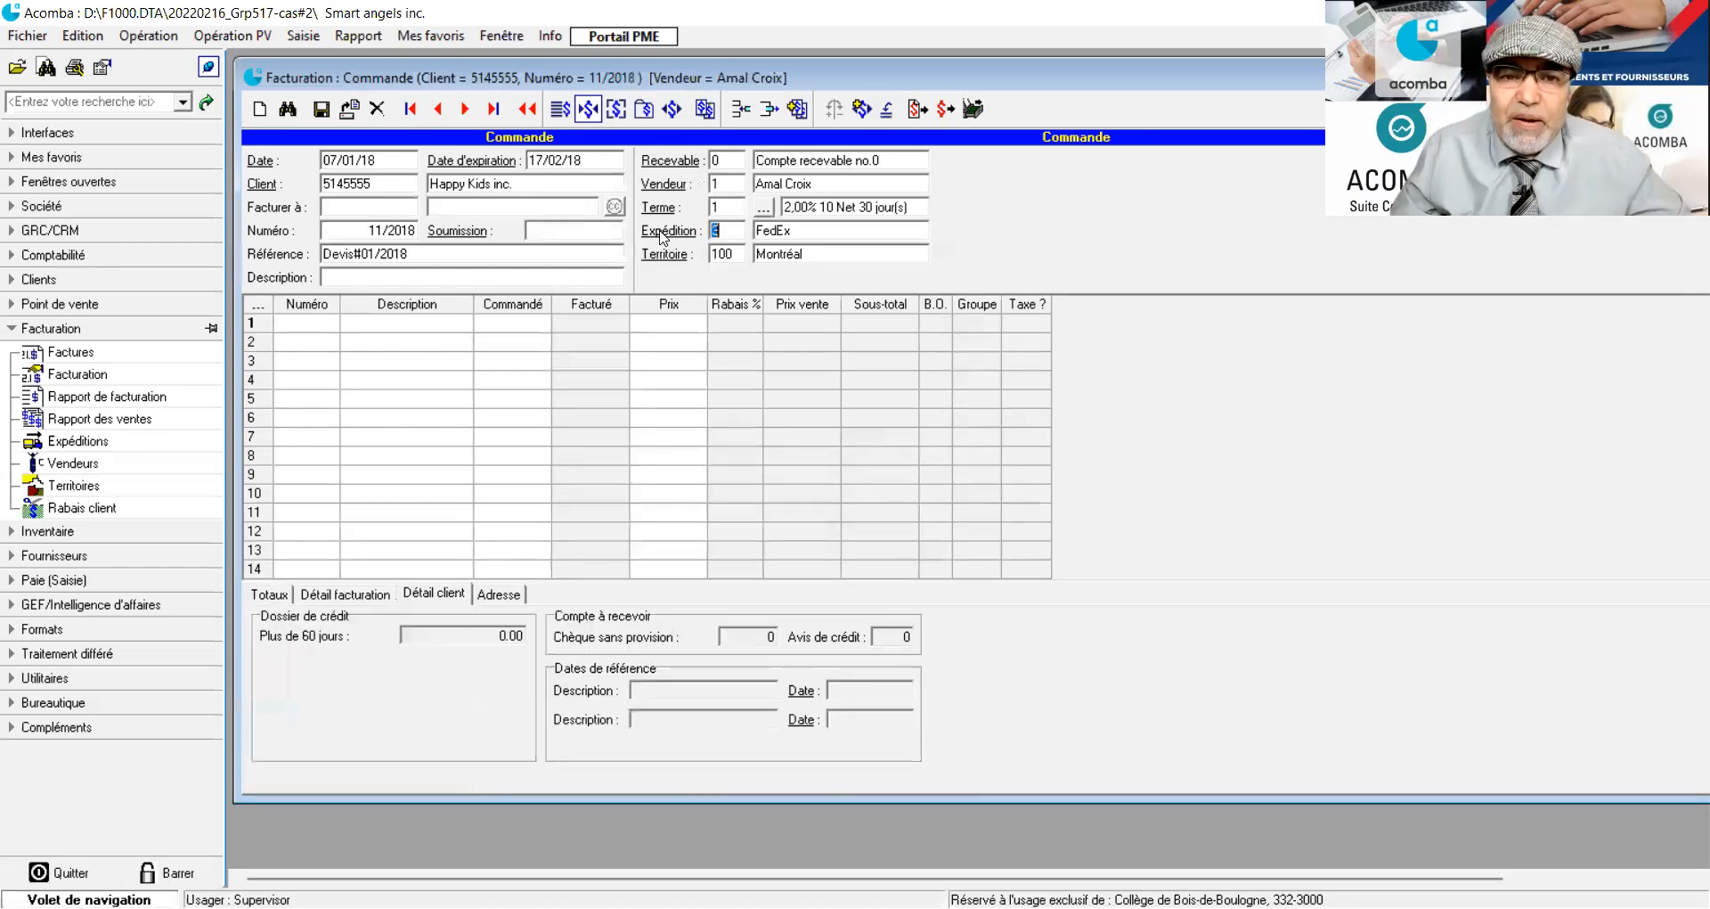
double_click(699, 343)
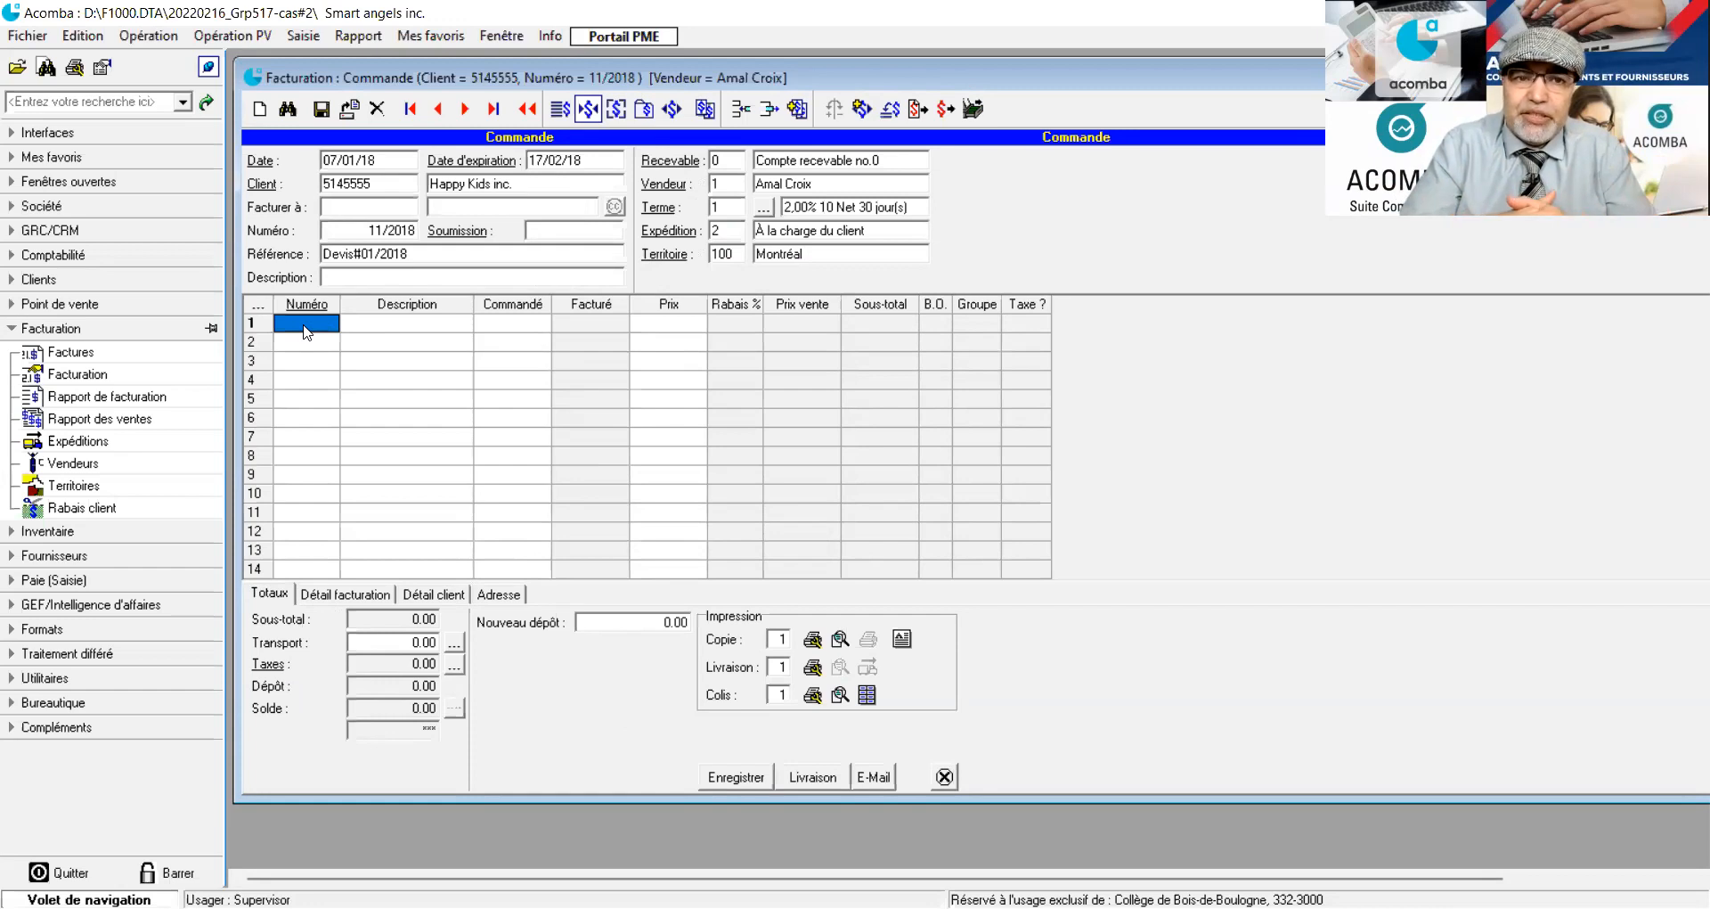
click(305, 329)
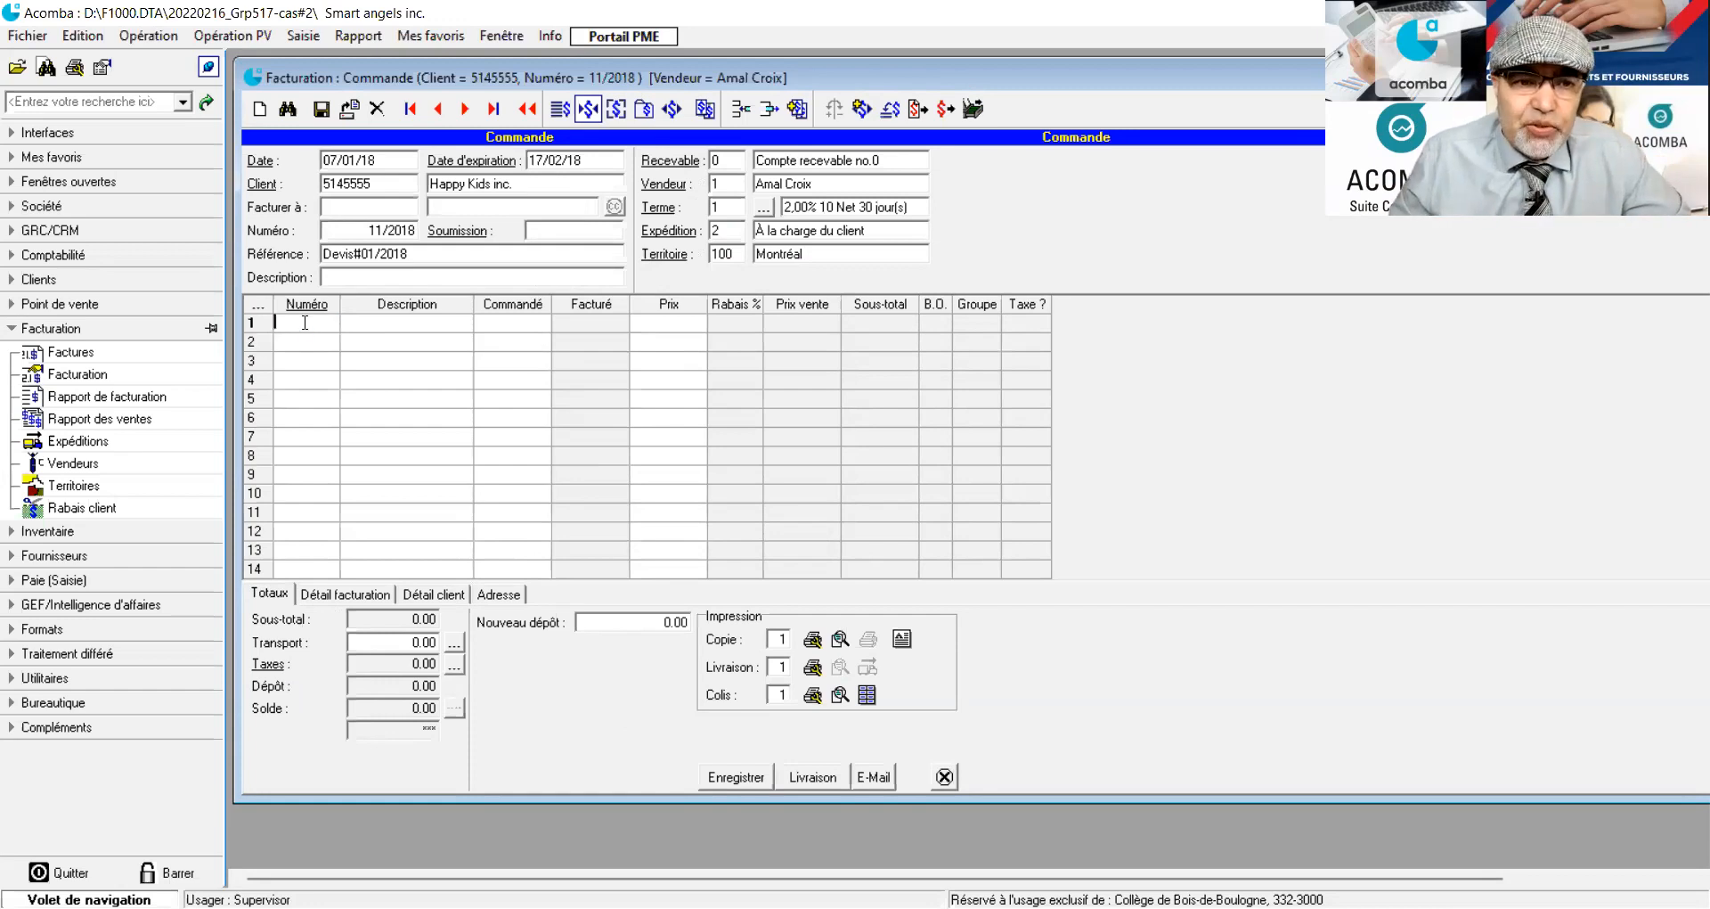
double_click(307, 331)
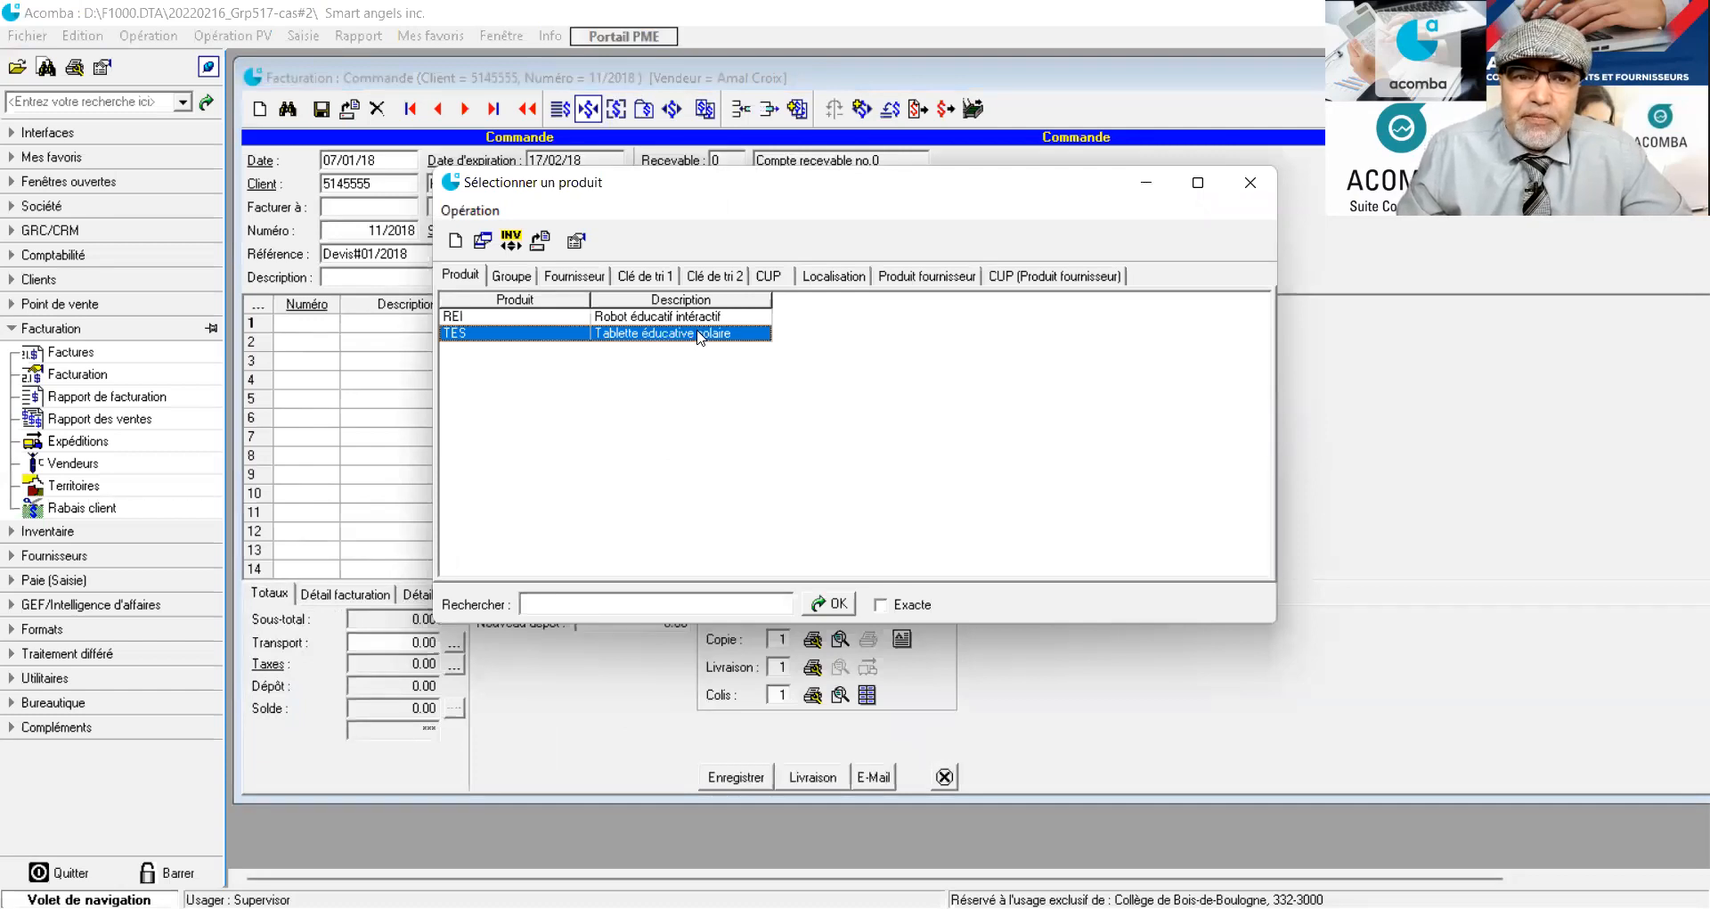
Show the Description and Disponible columns in the product list and select the REI robot
click(576, 243)
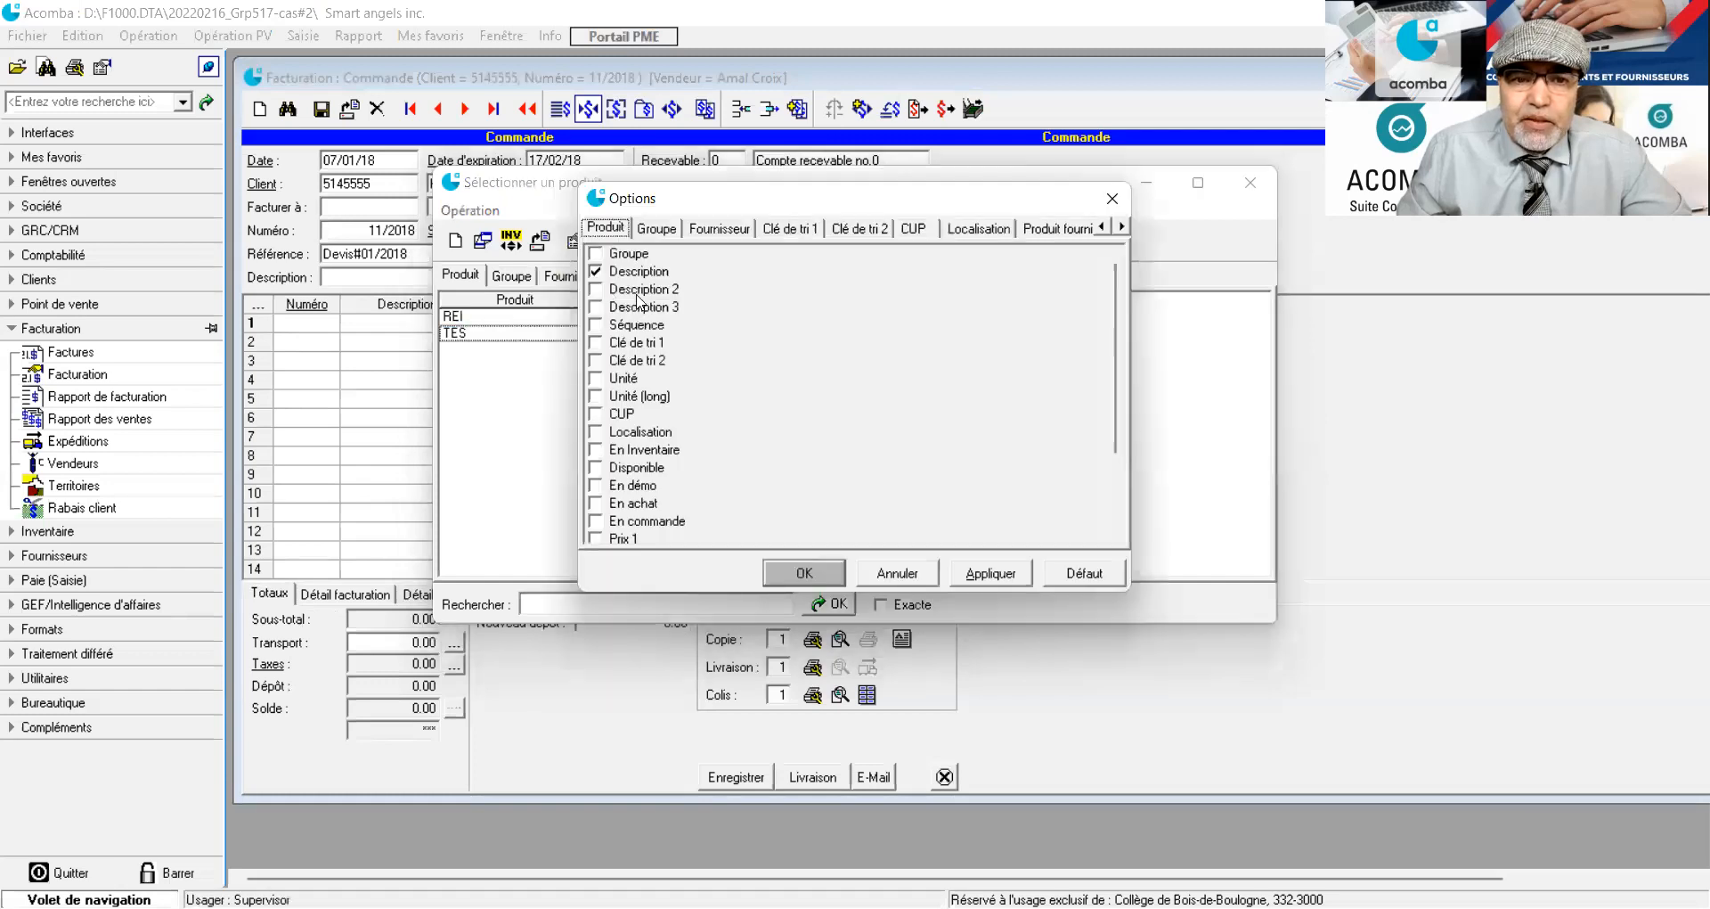
scroll(648, 390, down, 2)
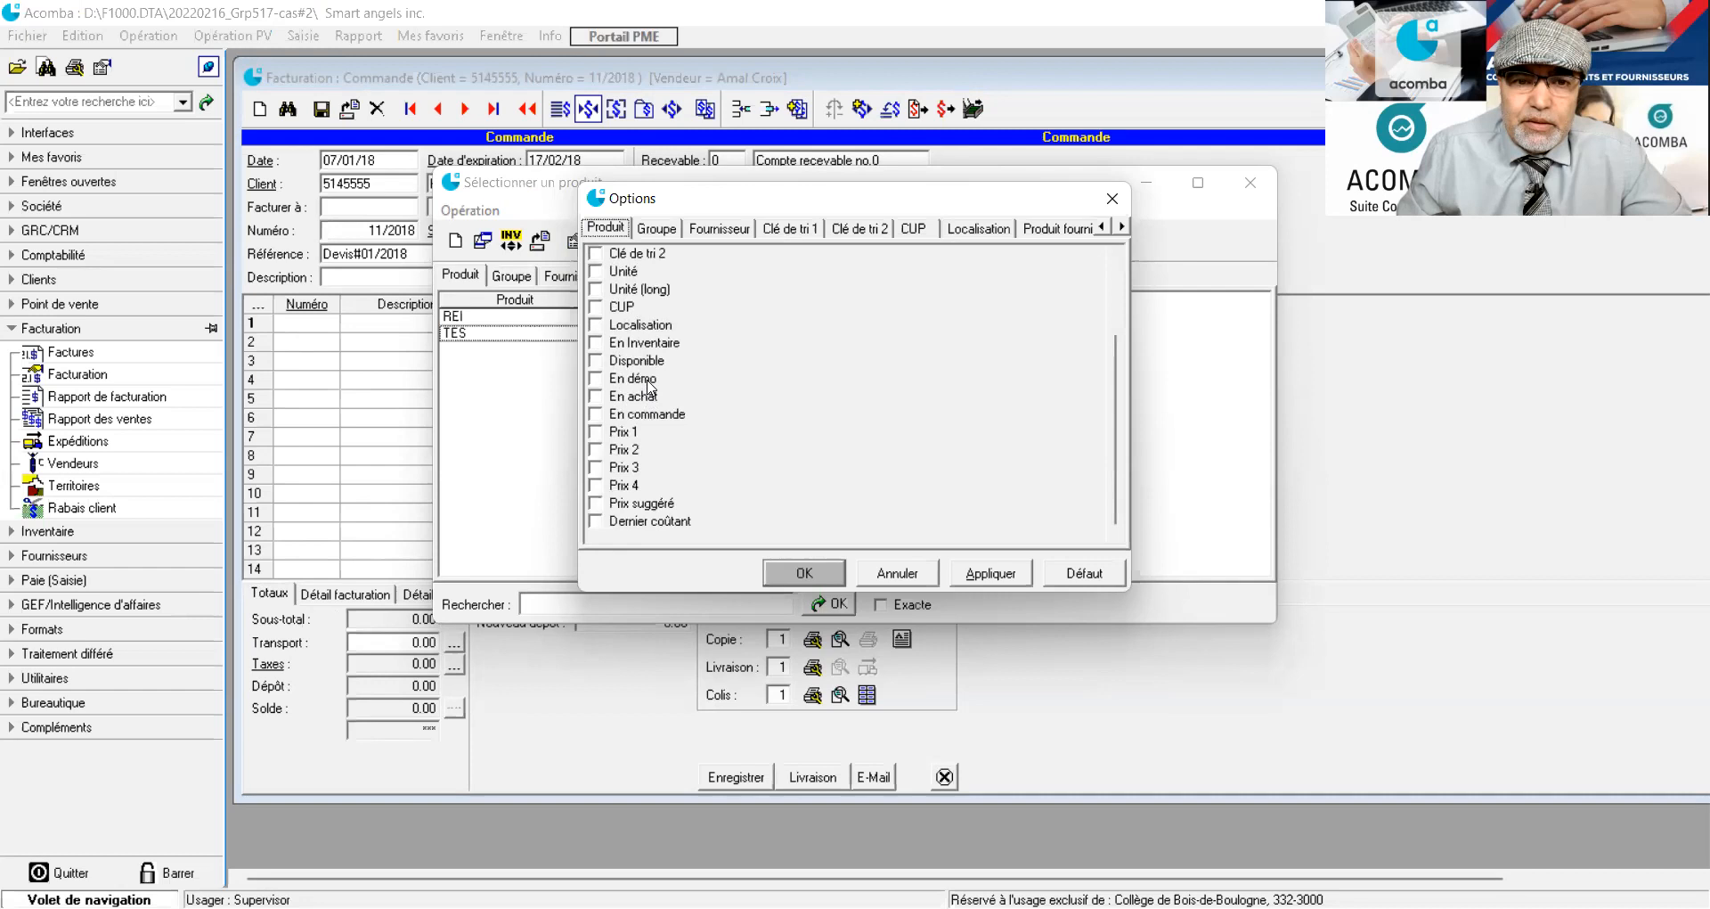
click(596, 361)
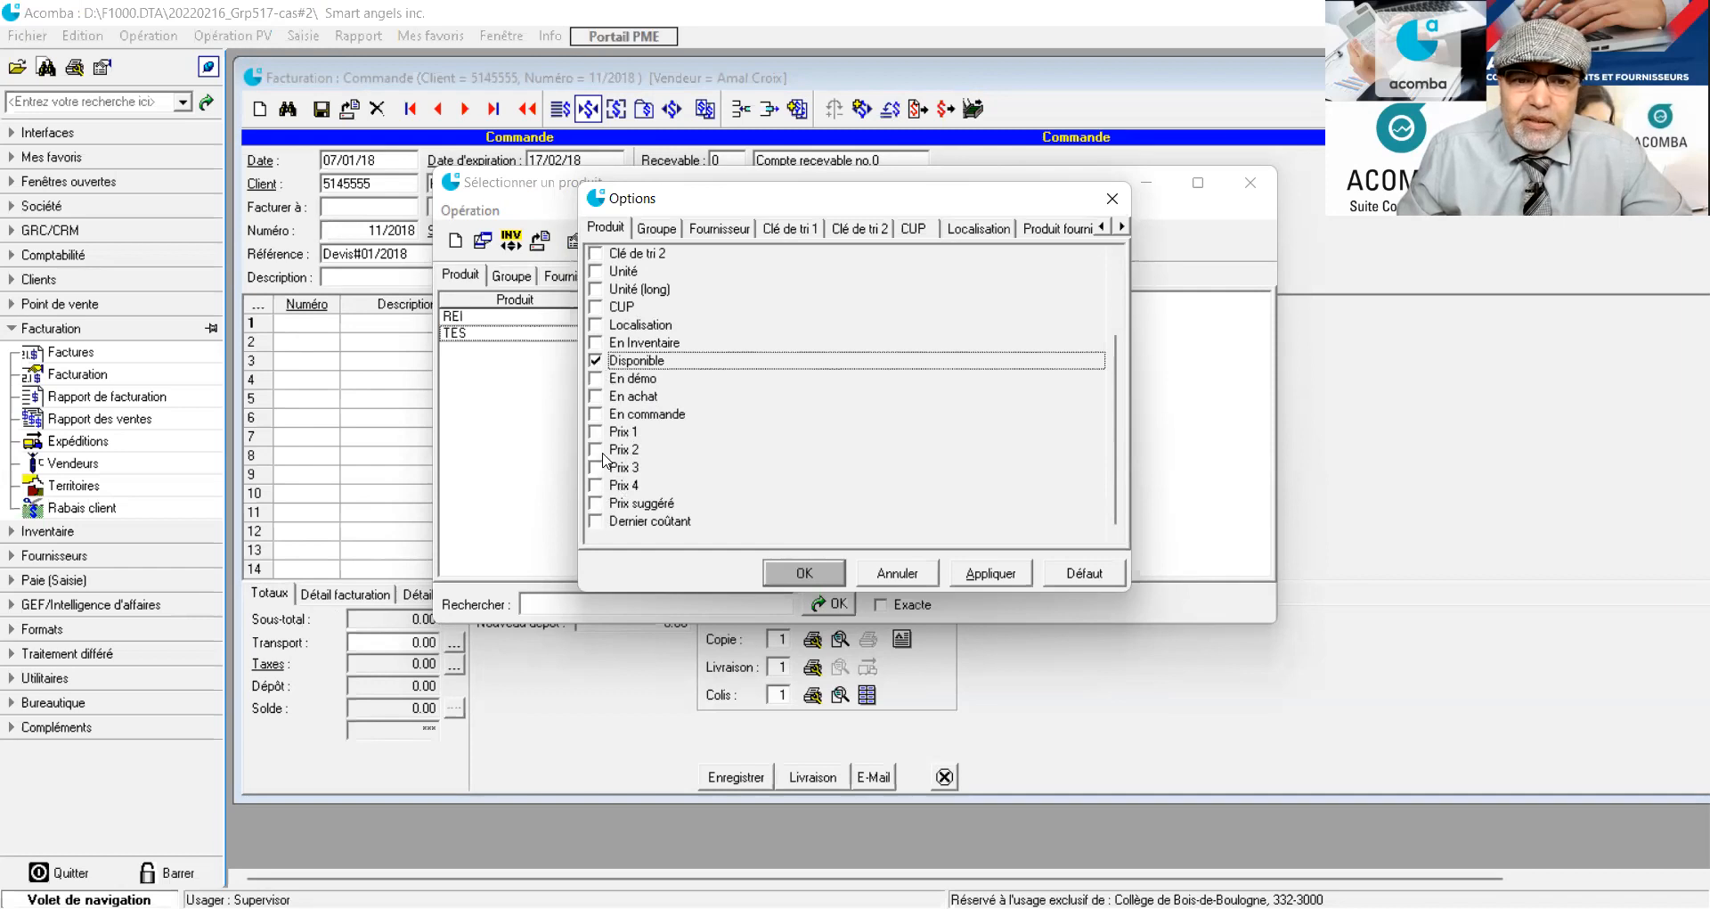
scroll(675, 377, up, 2)
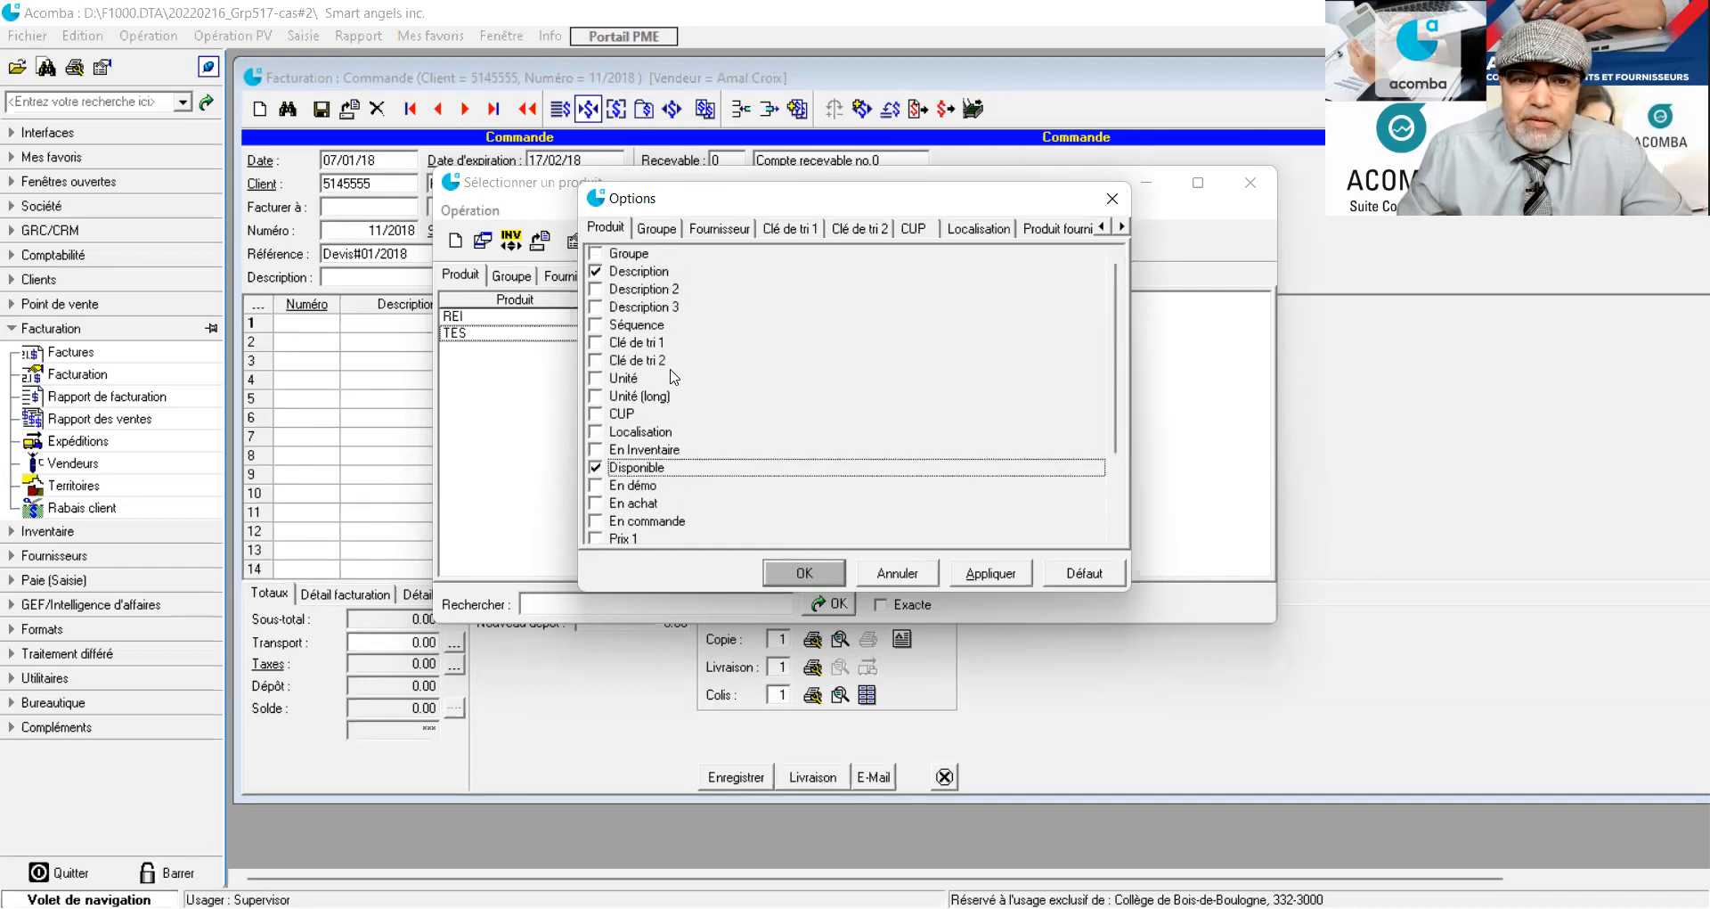
click(1016, 584)
click(804, 579)
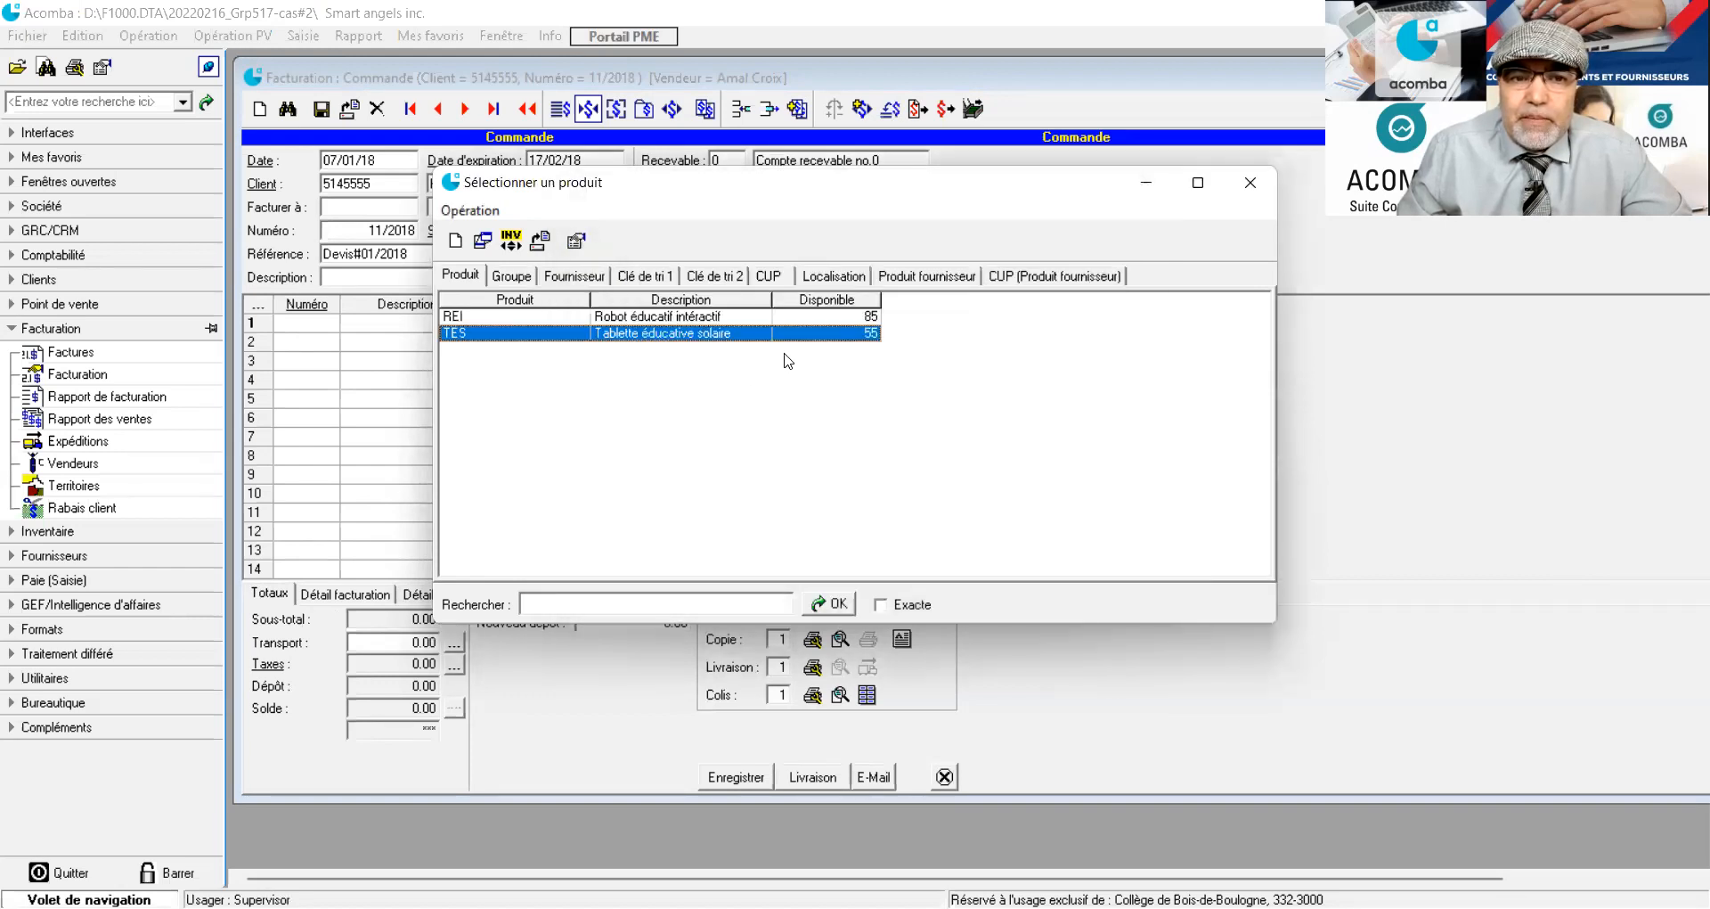
click(860, 318)
Put 80 REI Robot éducatif intéractif units on line 1 at 299.99 each
double_click(860, 319)
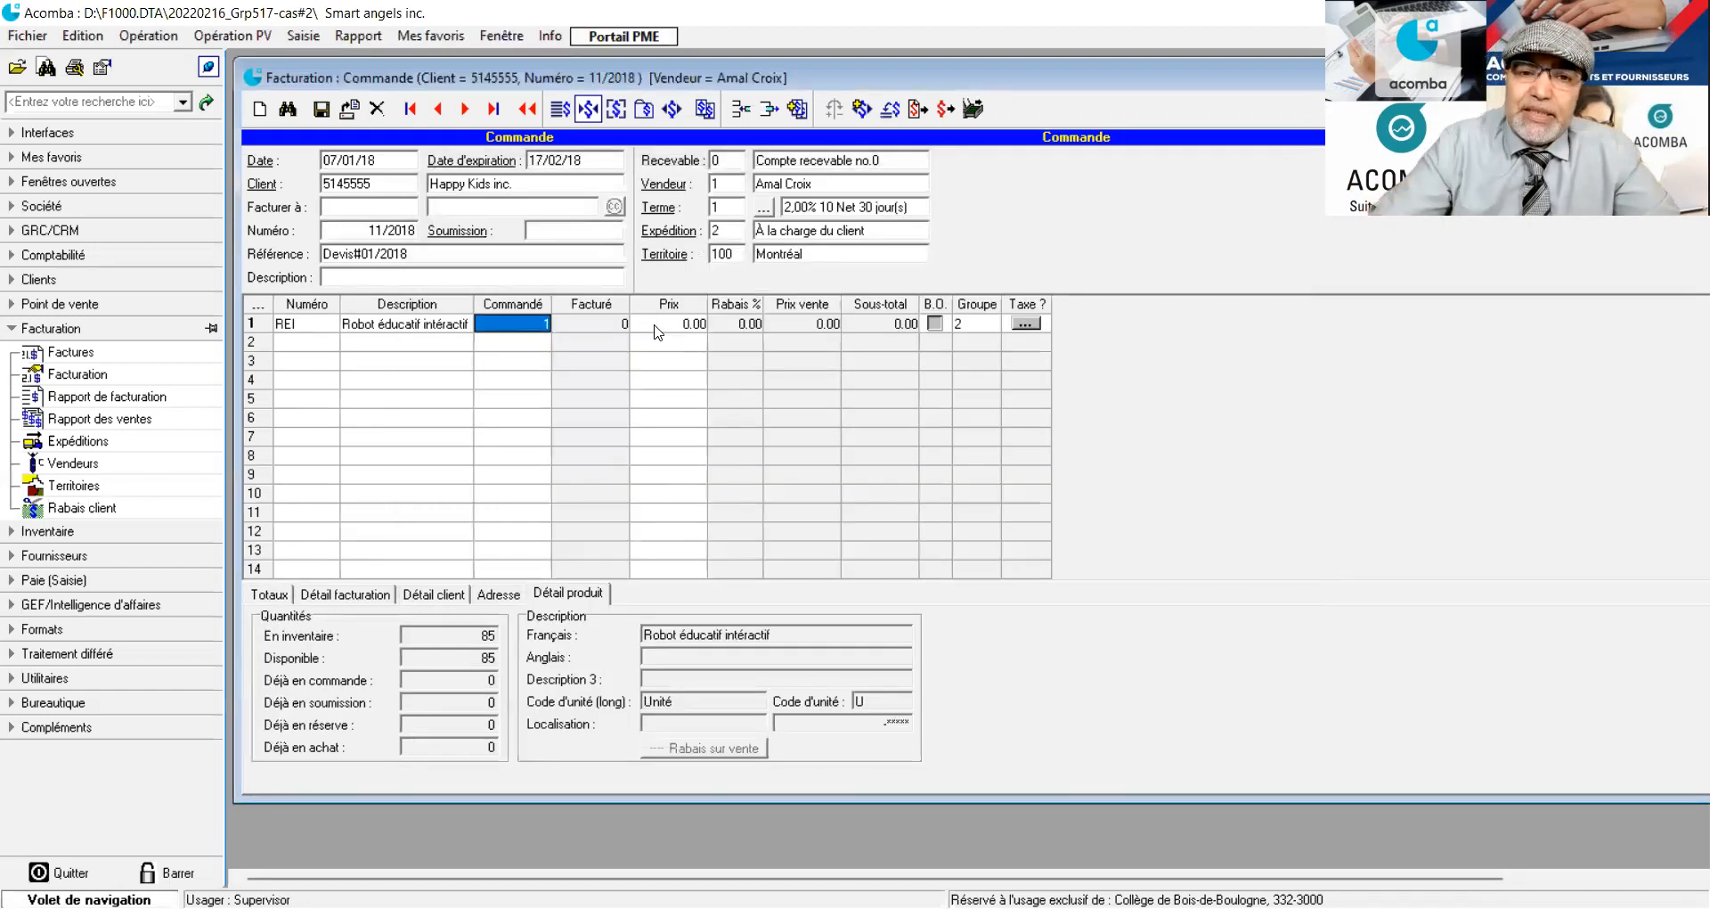
text(80)
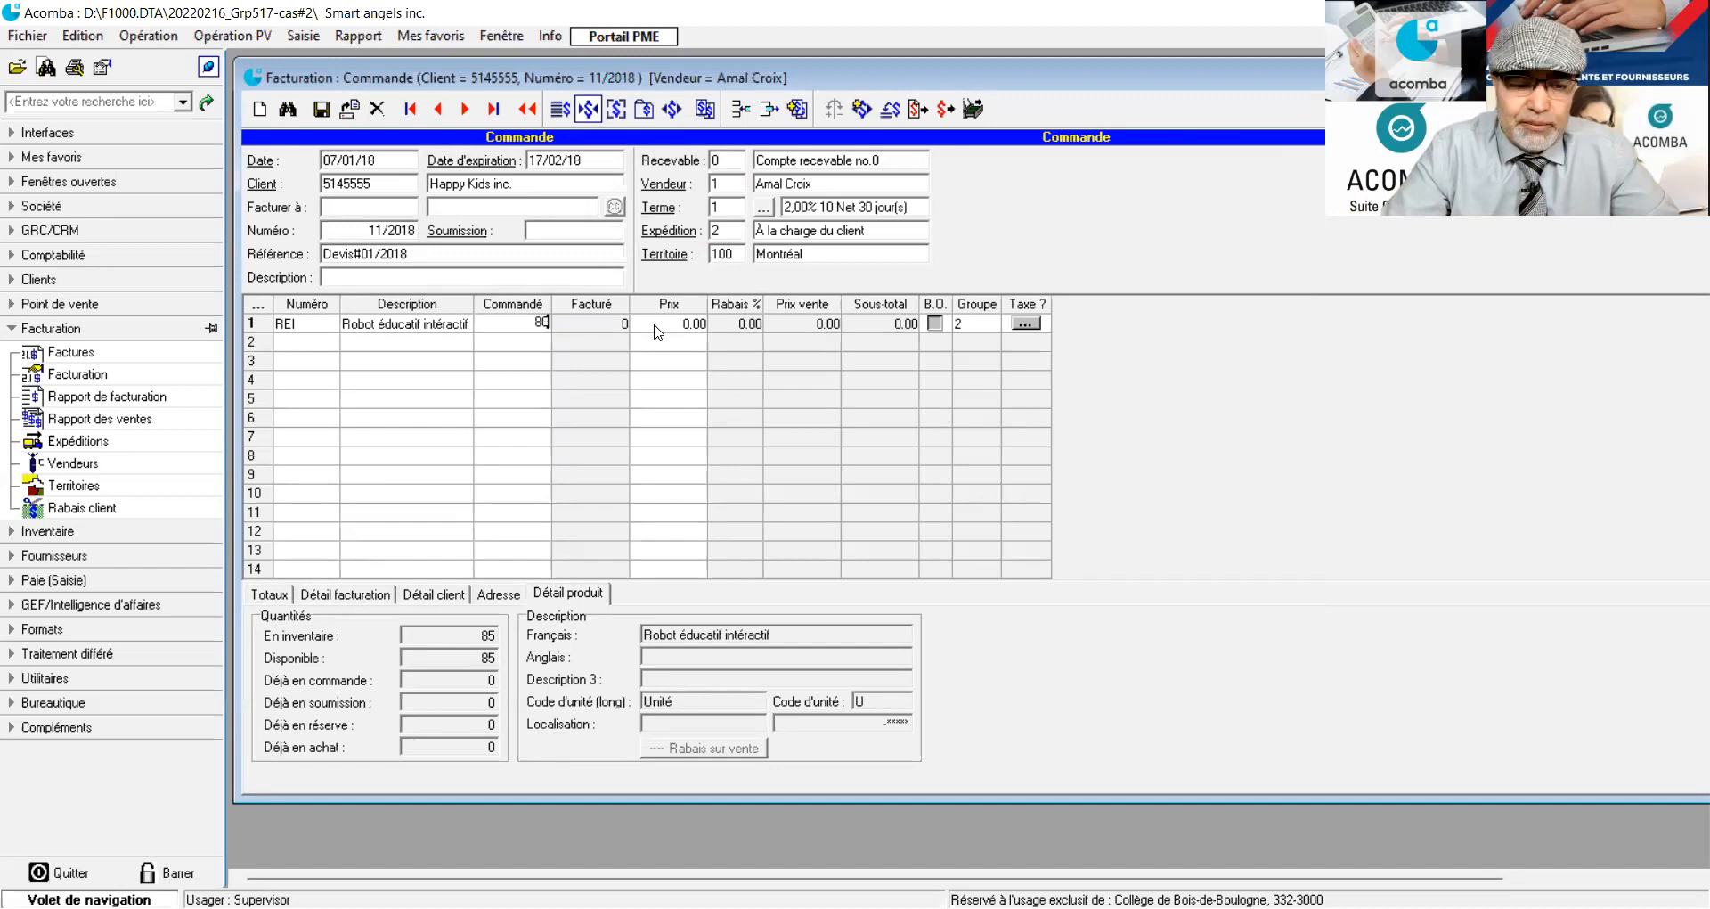
key(Return)
click(658, 325)
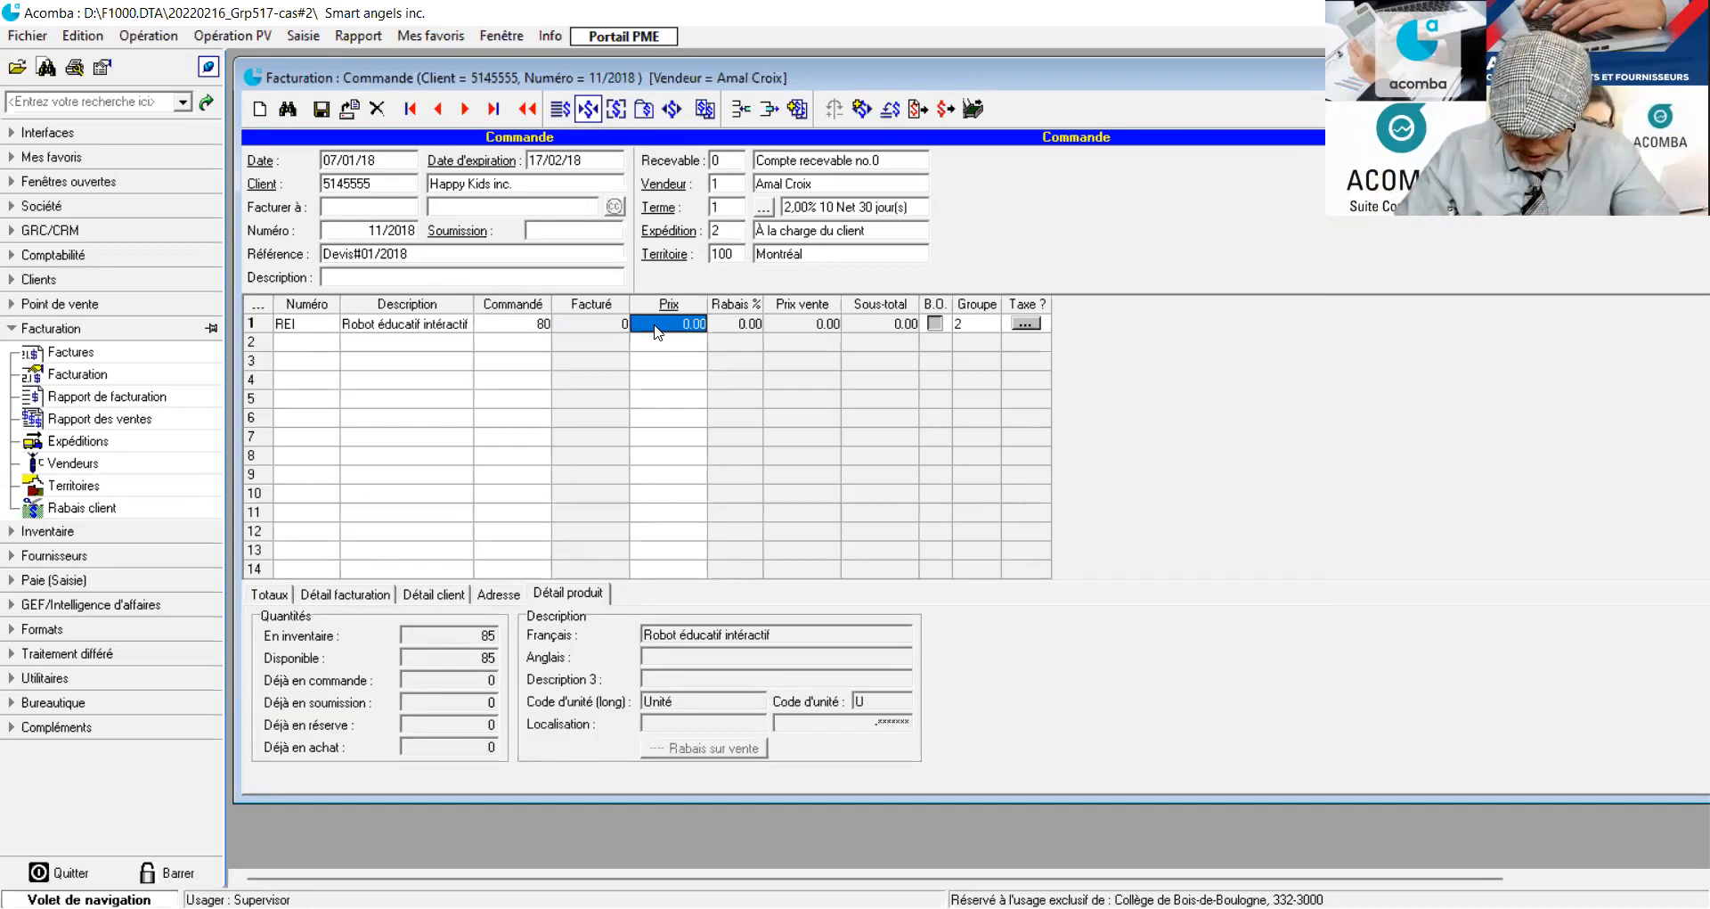
text(295)
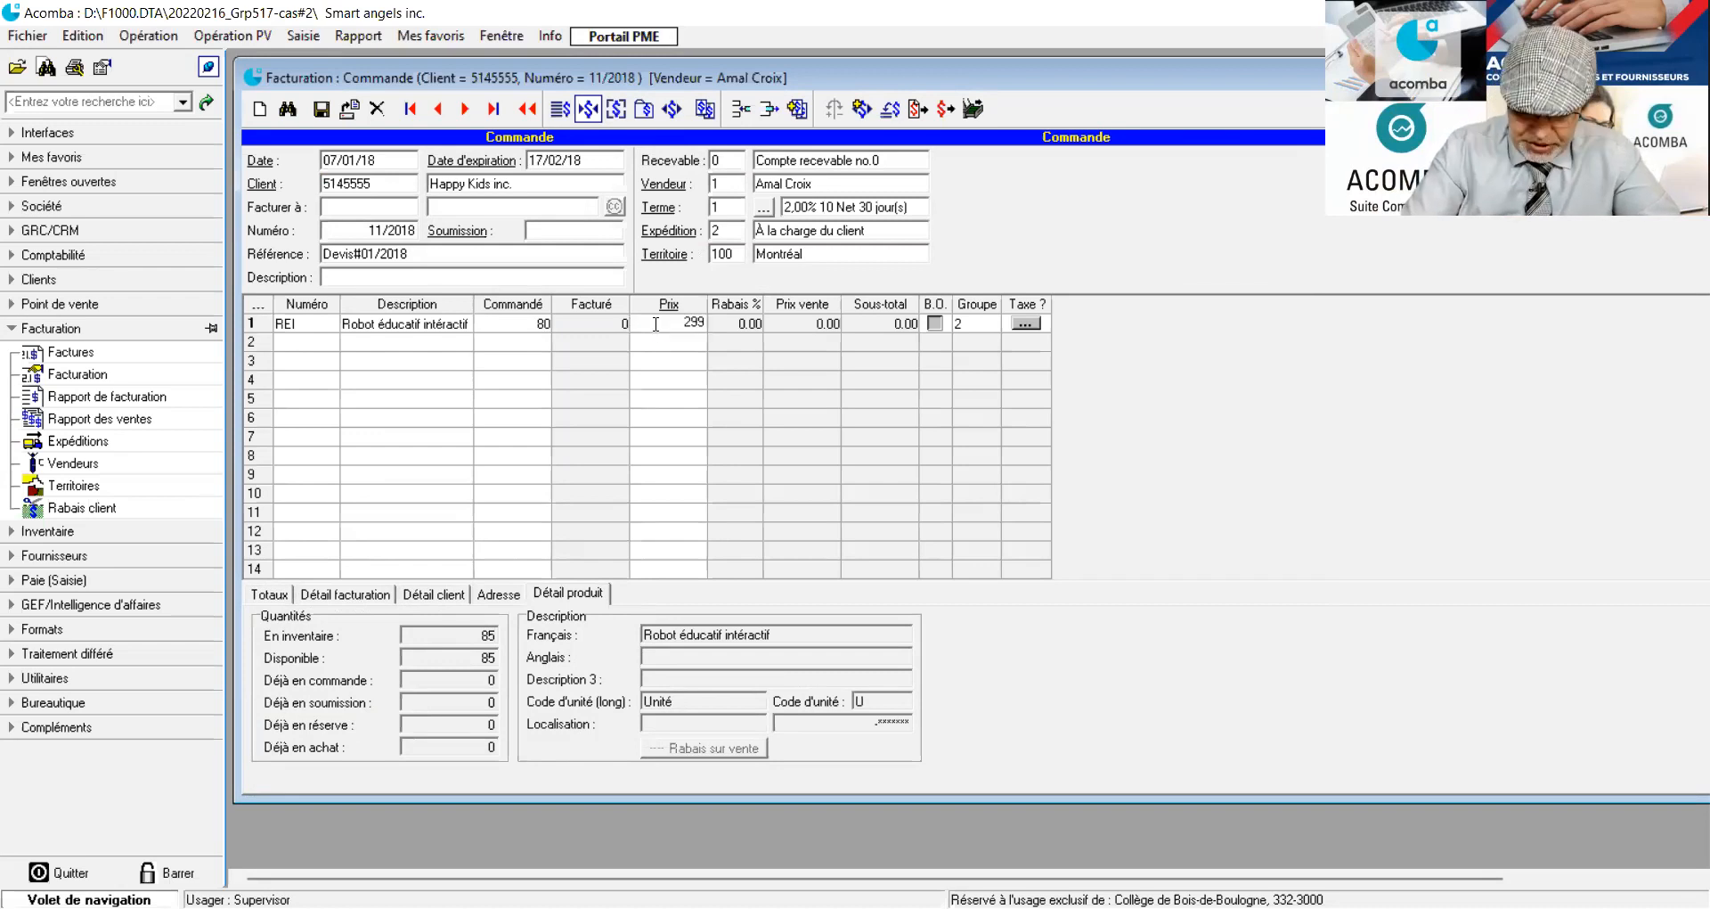
text(.99)
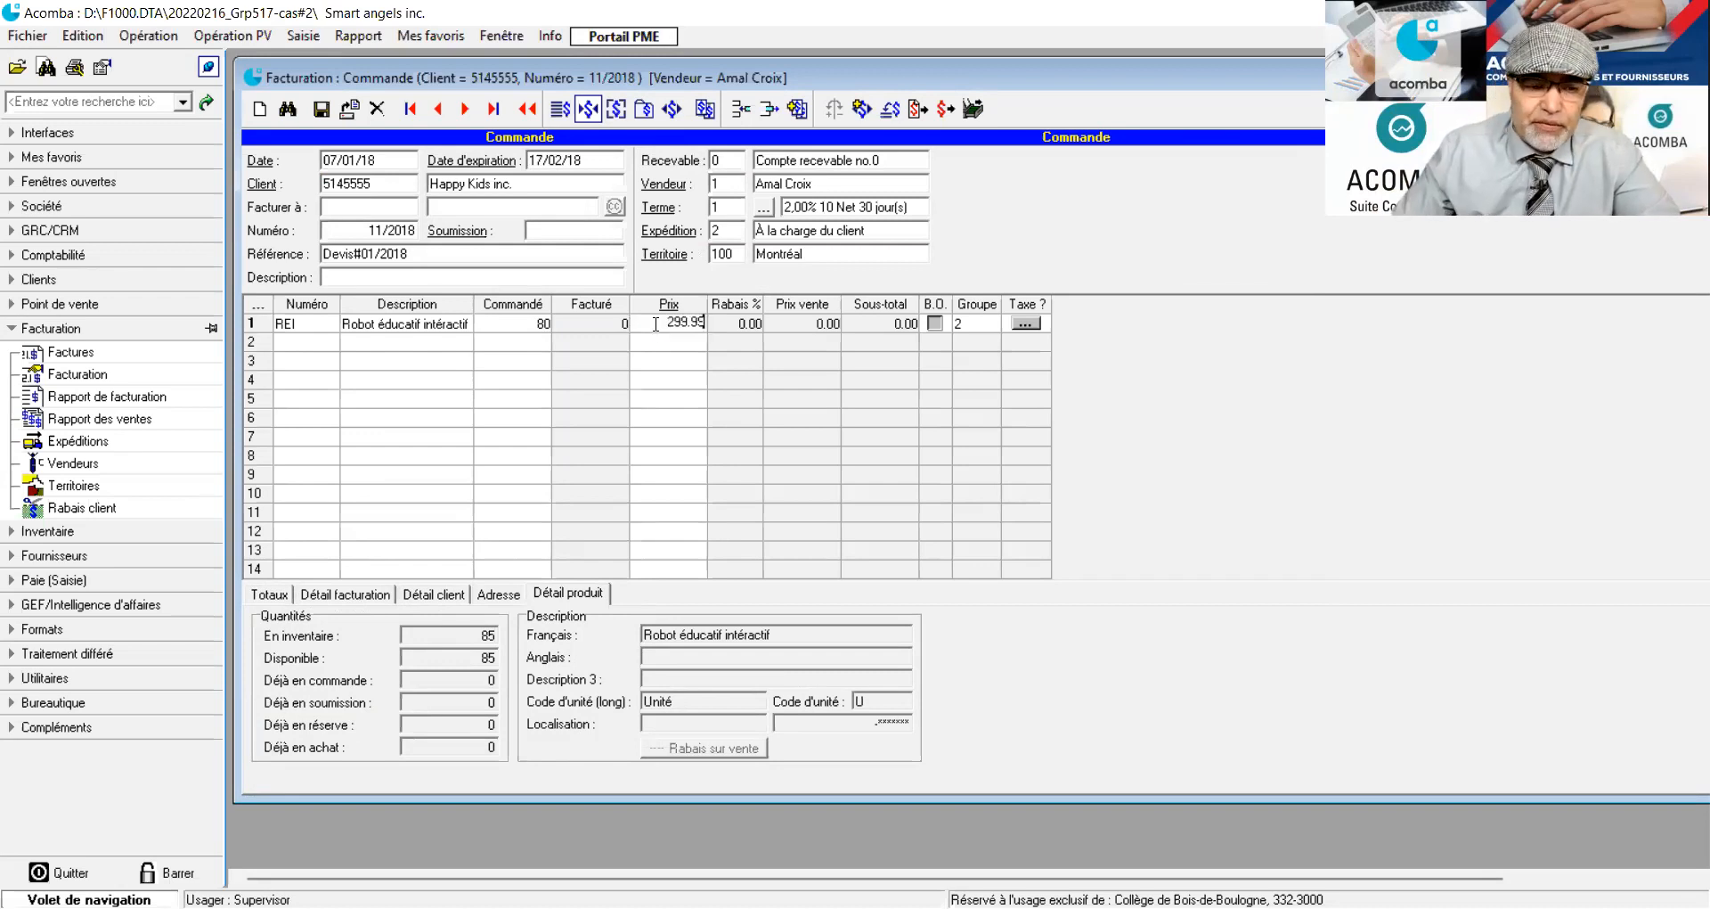
key(Return)
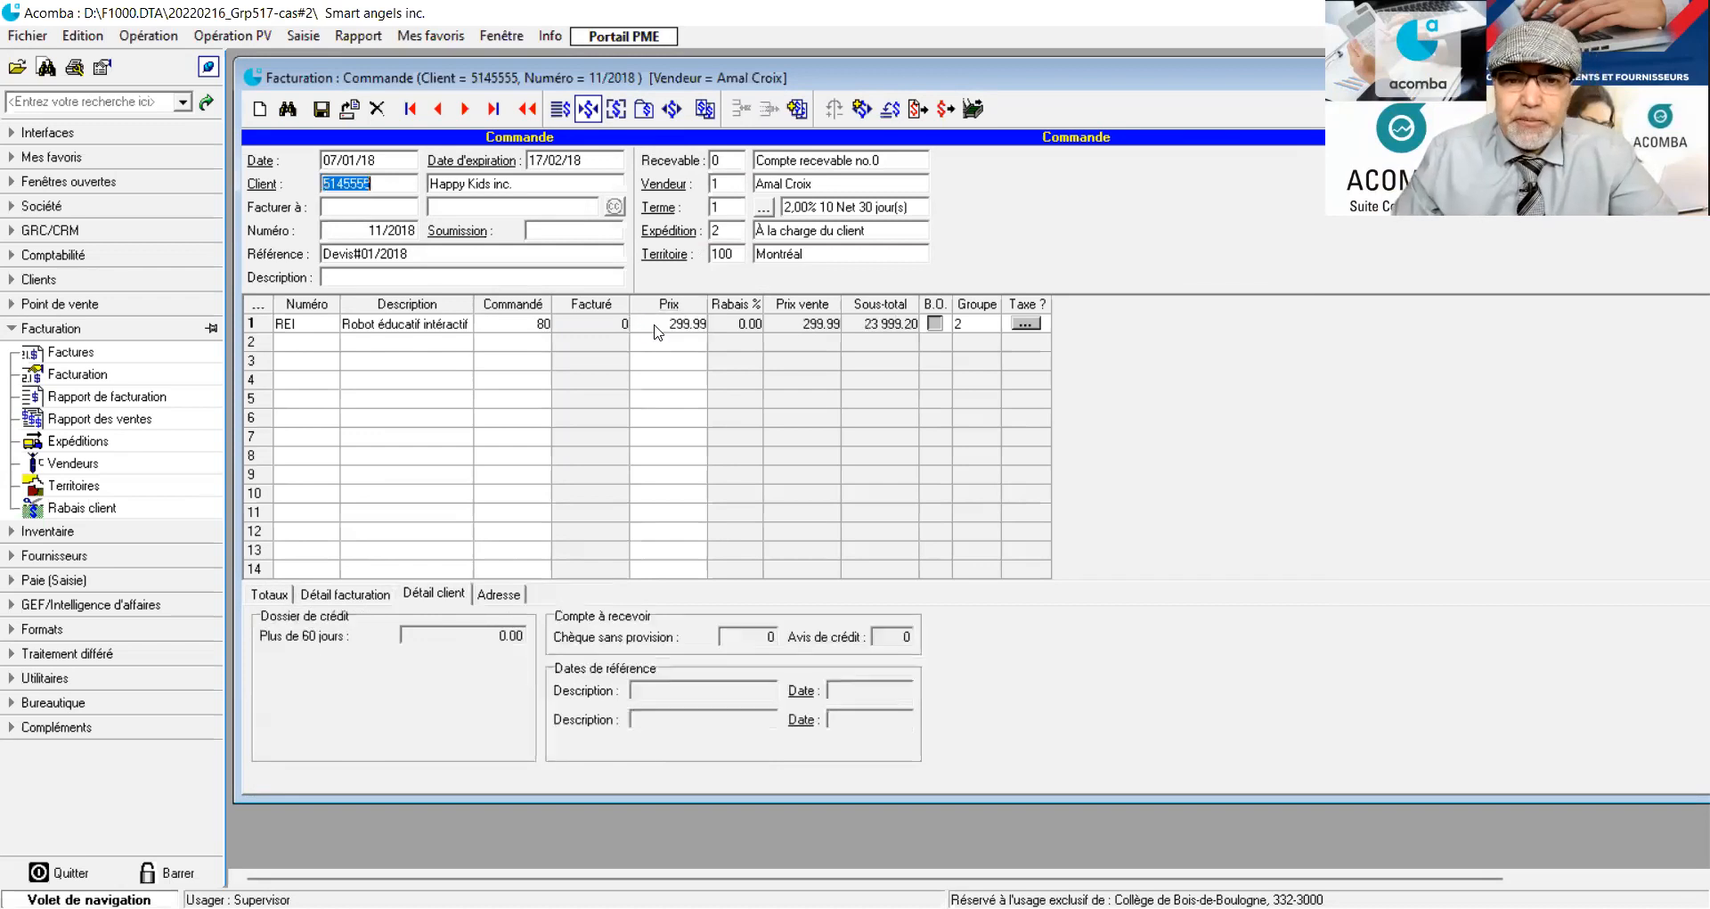
click(302, 345)
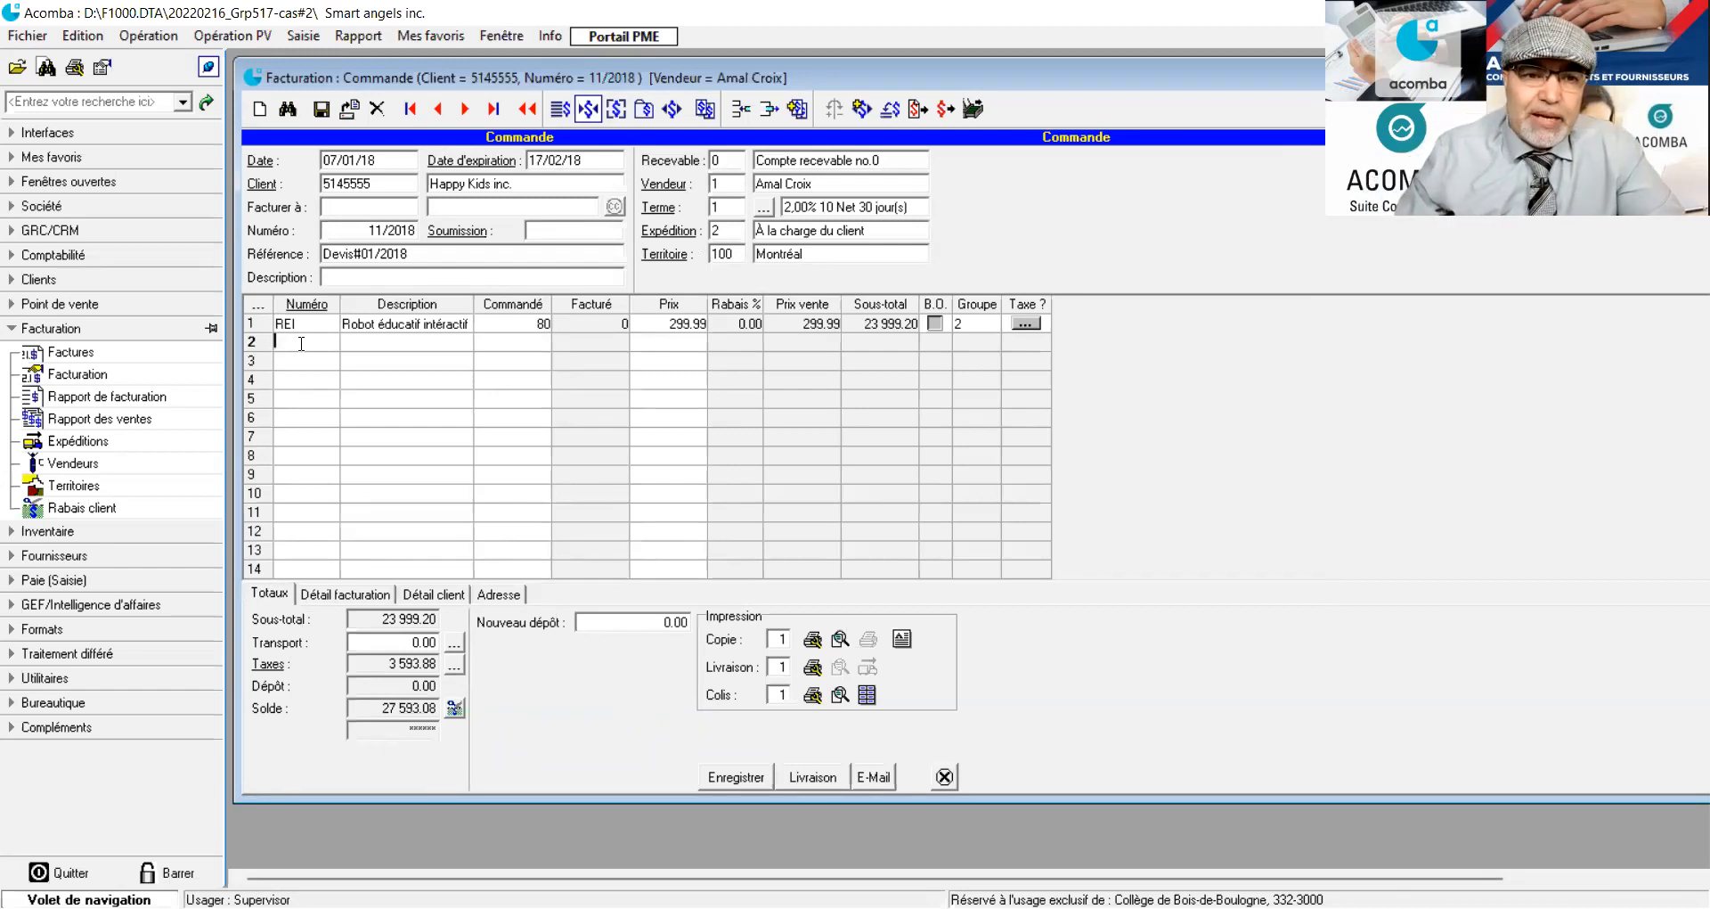
Put 55 TES Tablette éducative solaire units on line 2 at 599.99 each
double_click(301, 344)
click(676, 339)
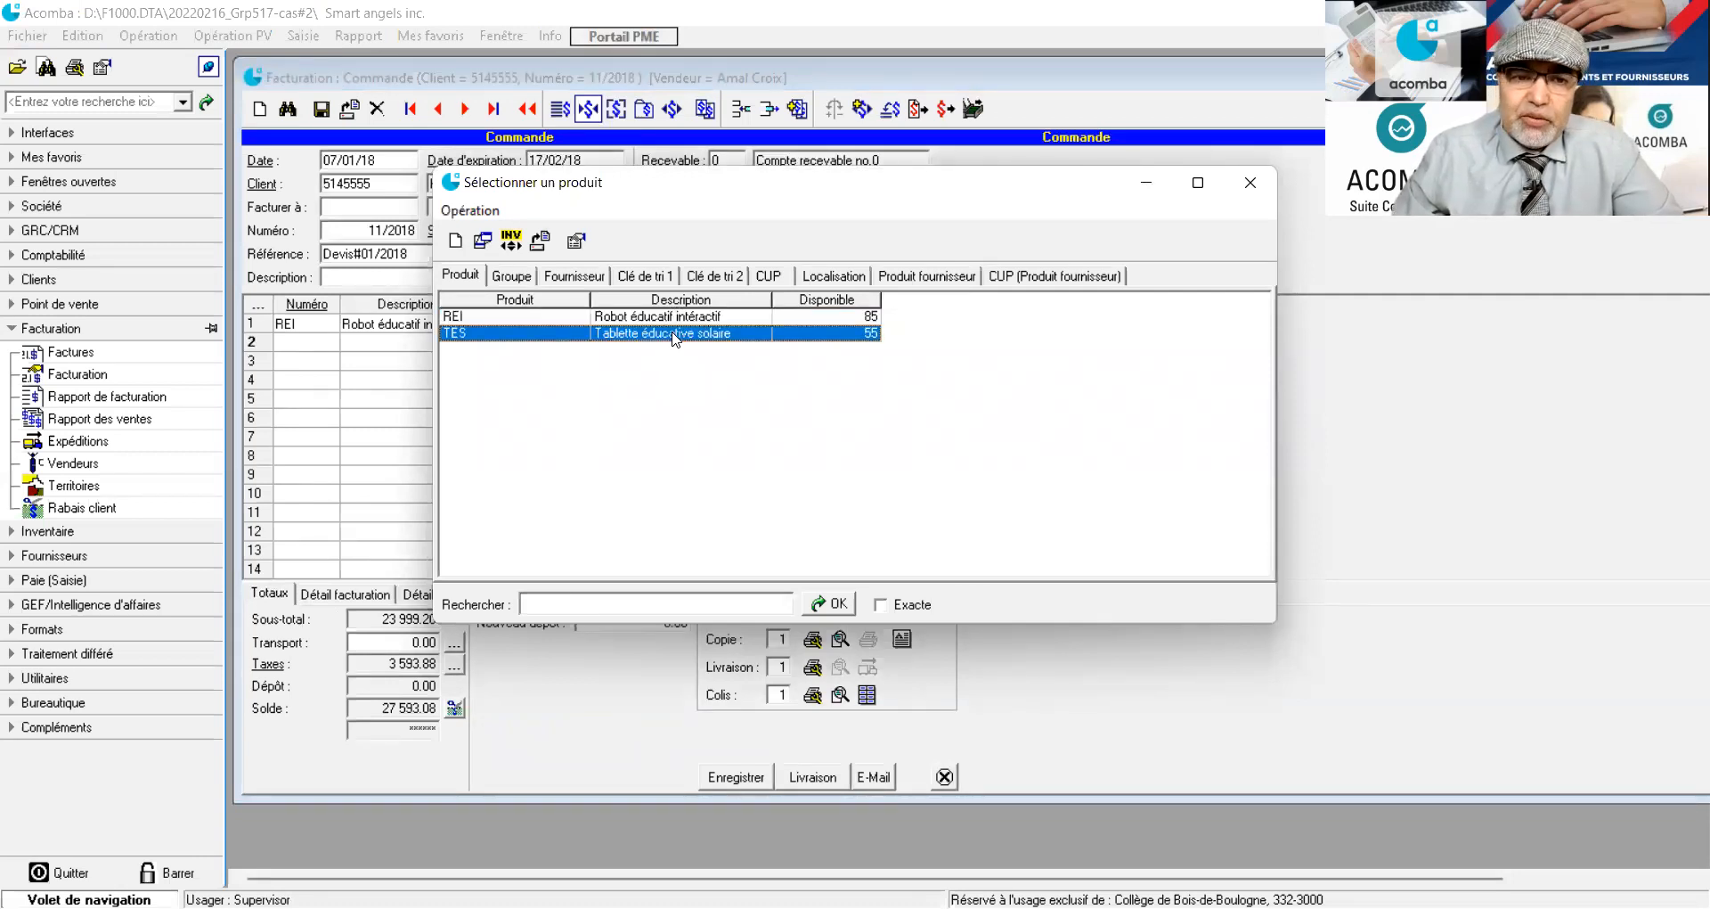
double_click(676, 339)
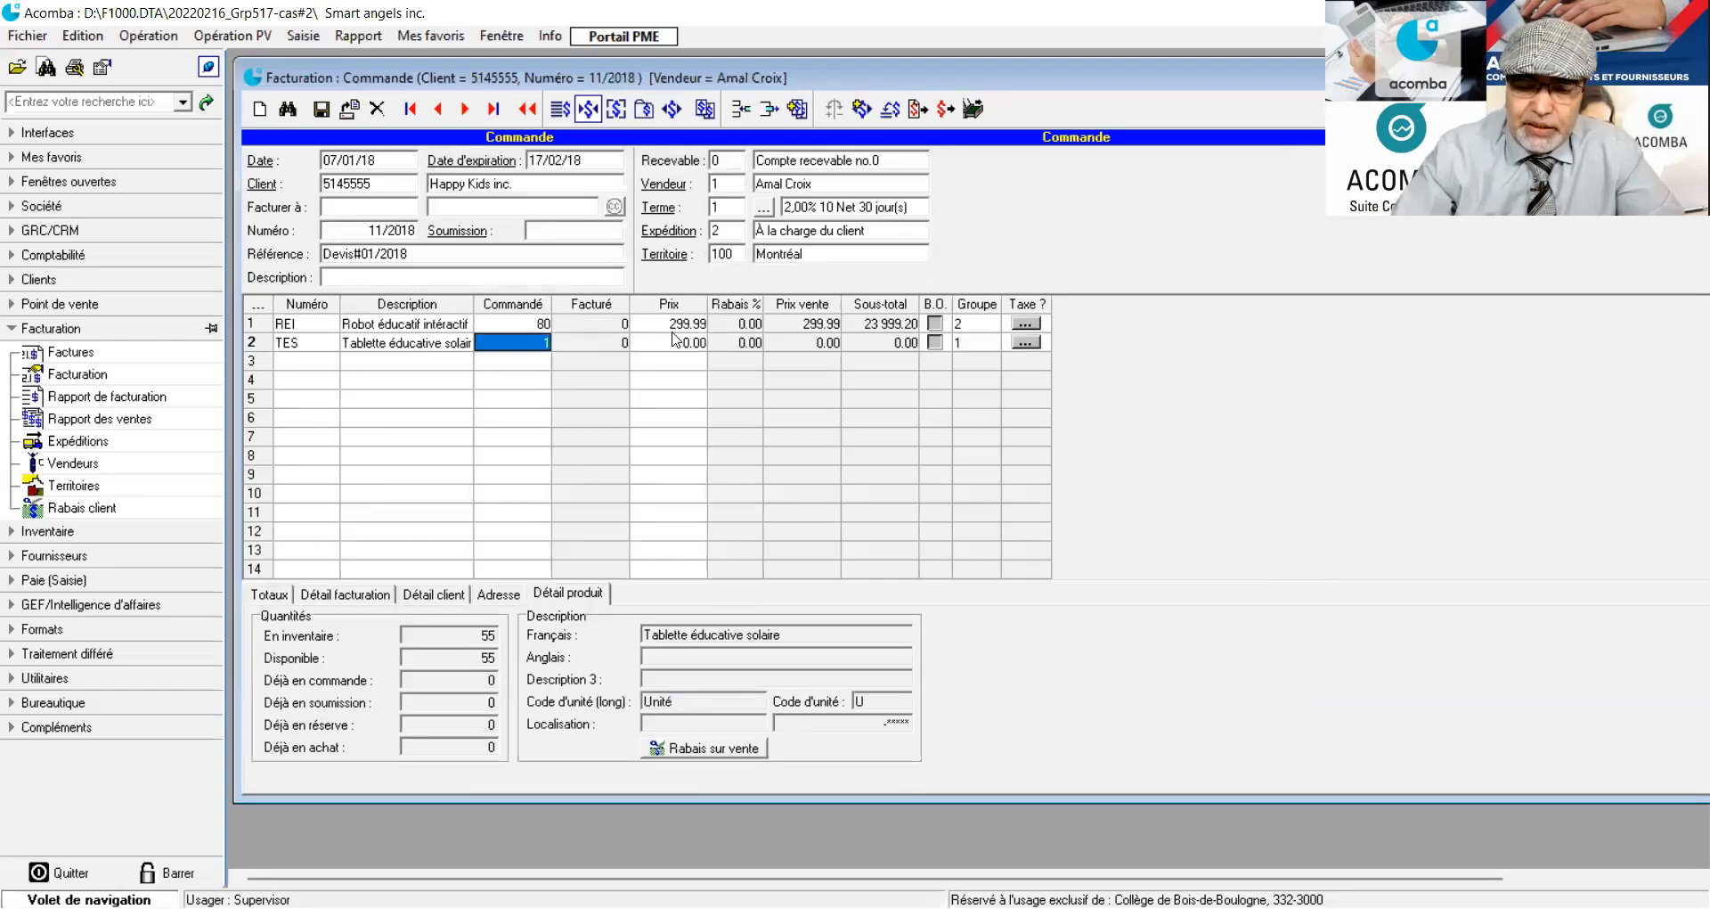
text(55)
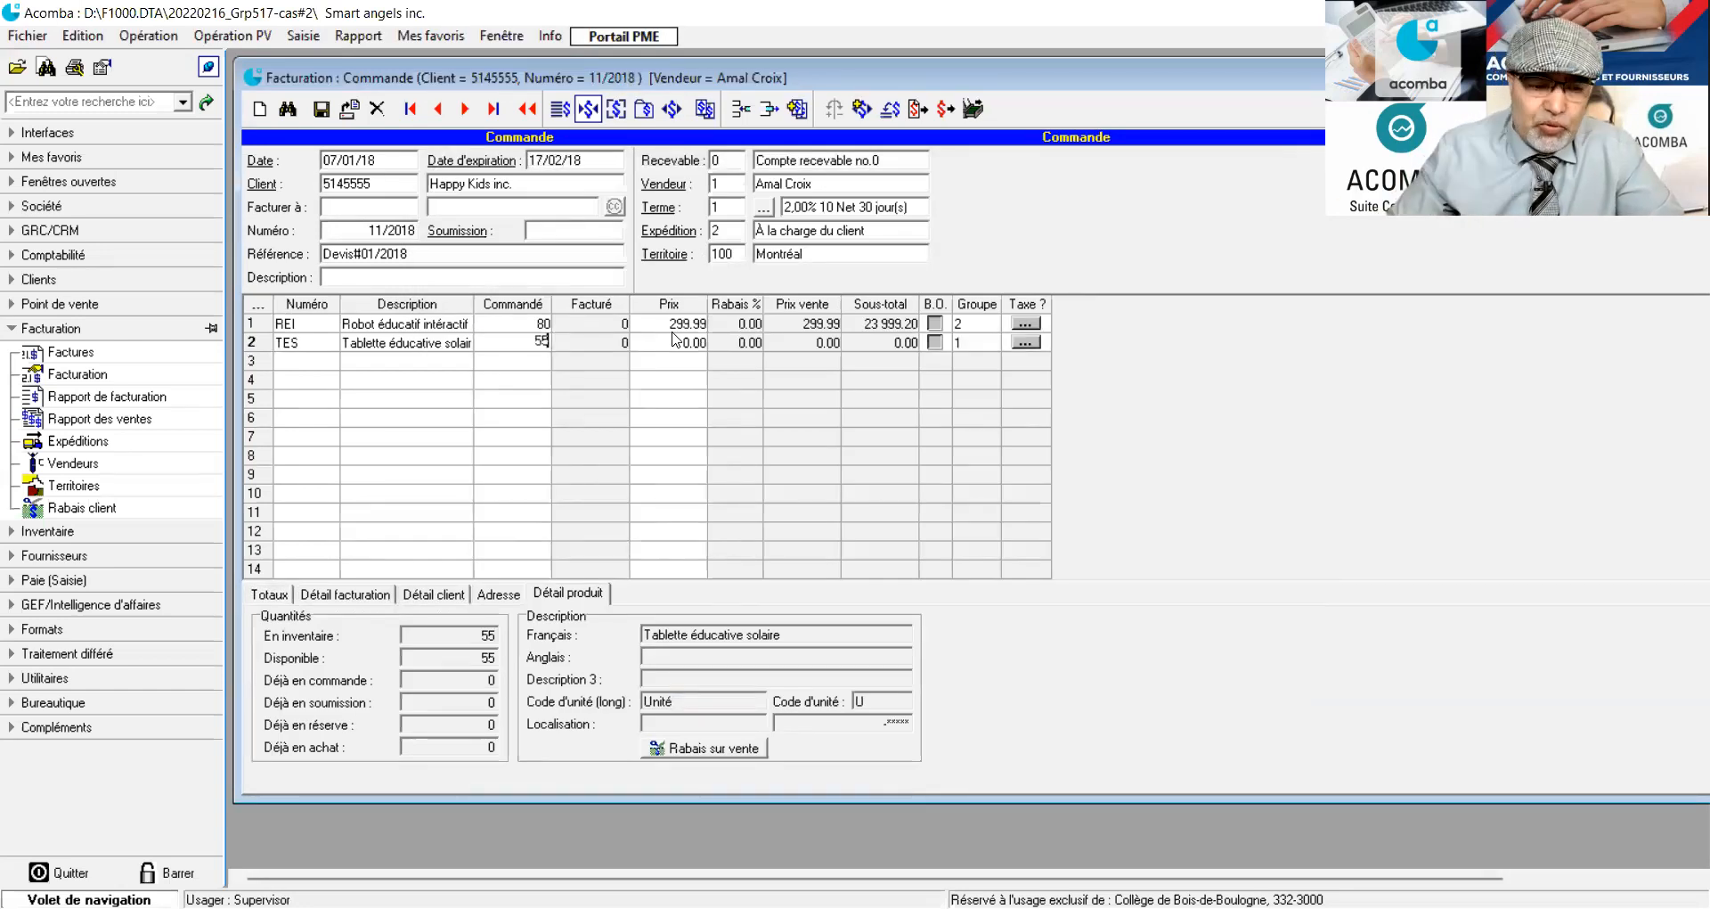
key(Tab)
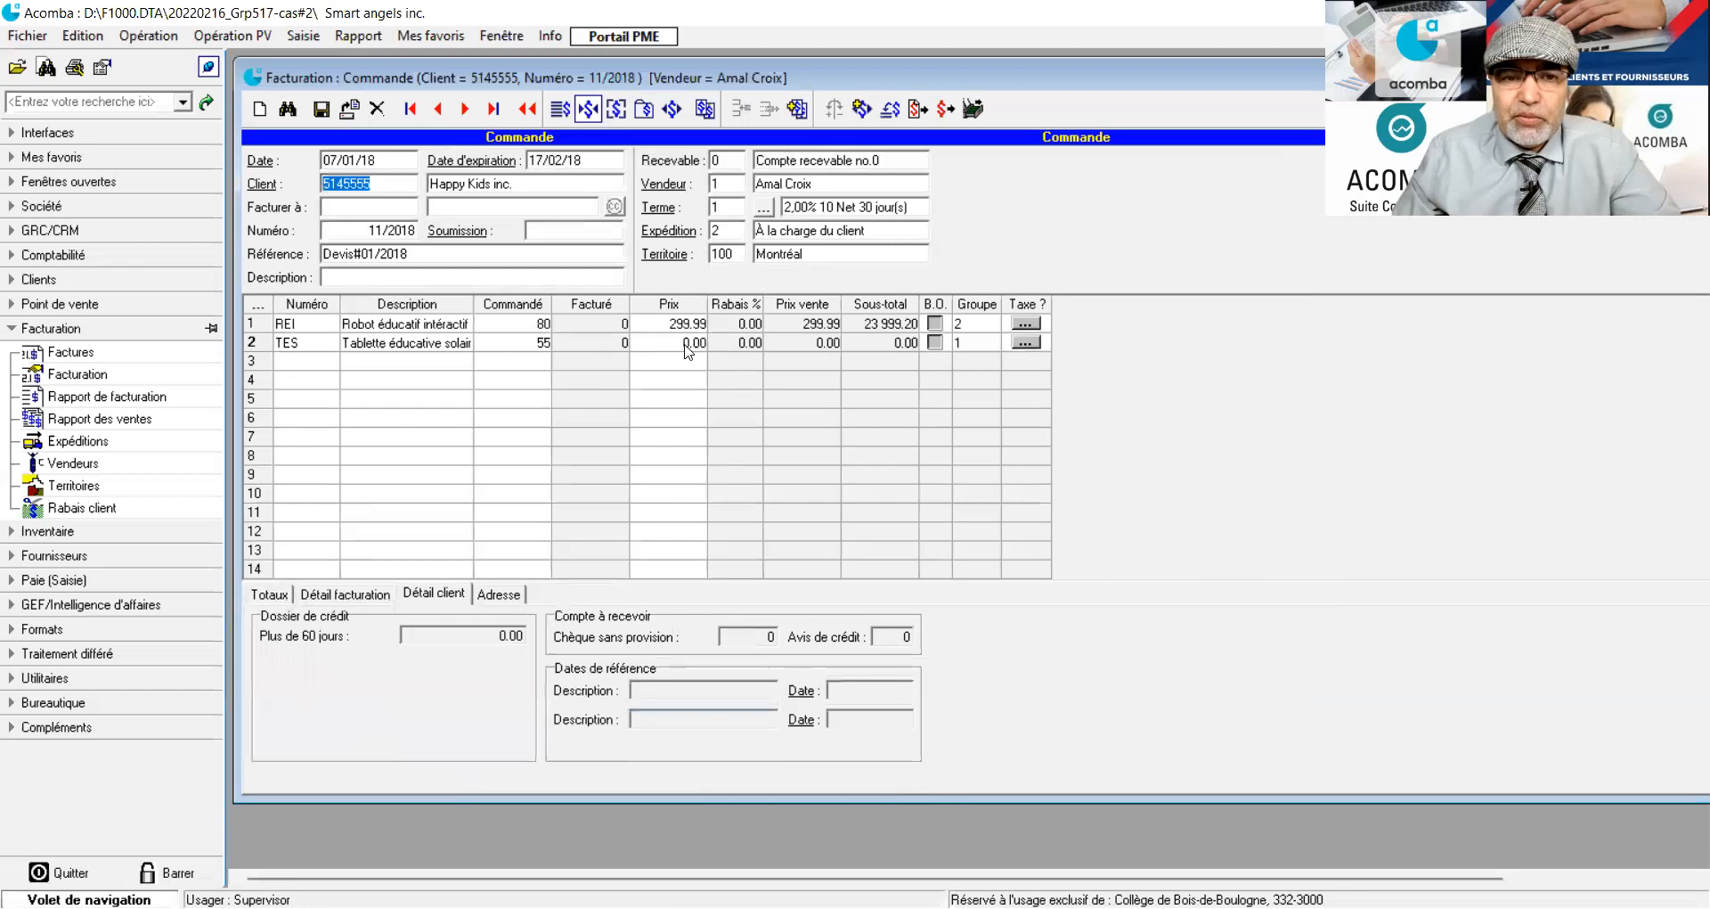
click(686, 344)
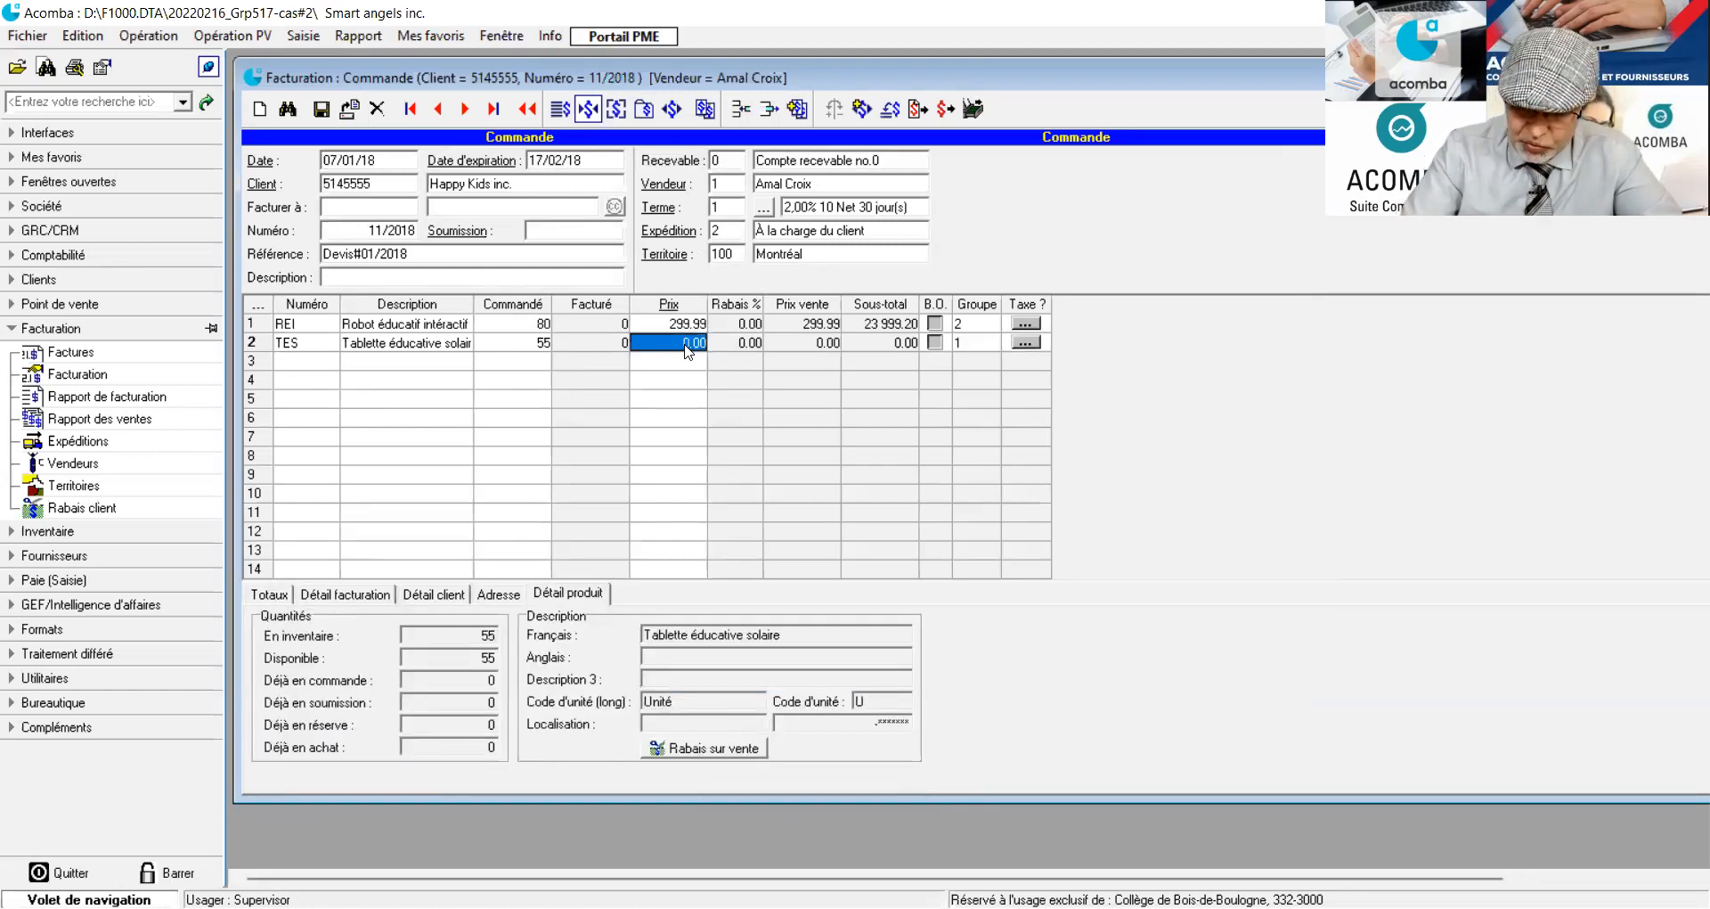
text(599.99)
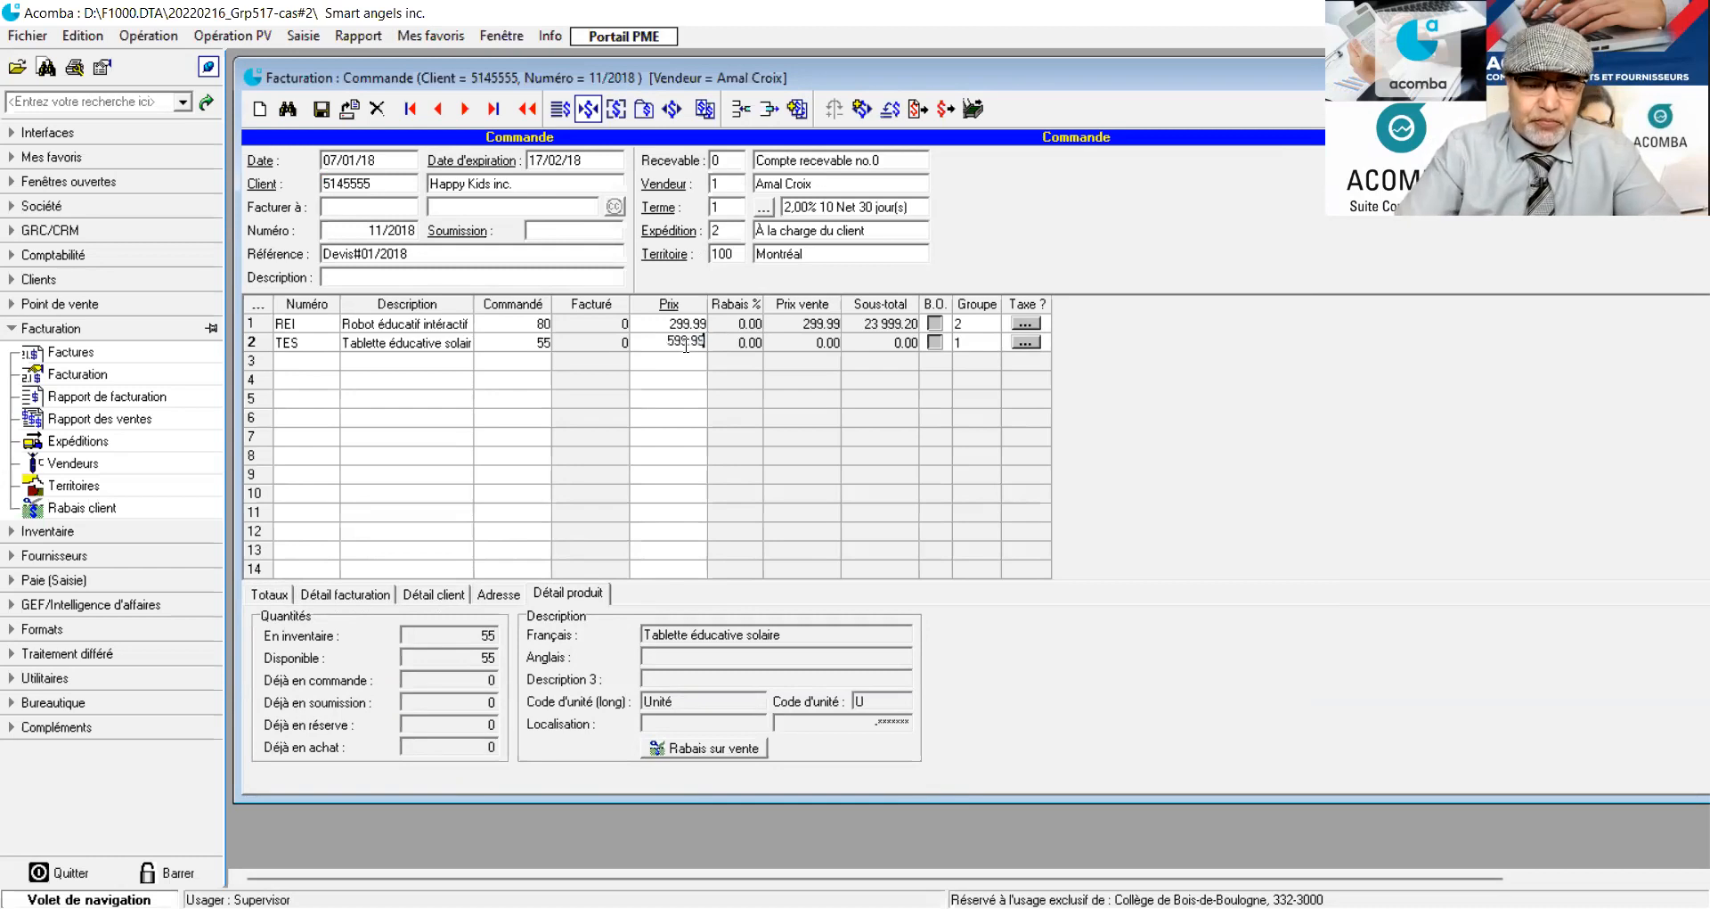
key(Tab)
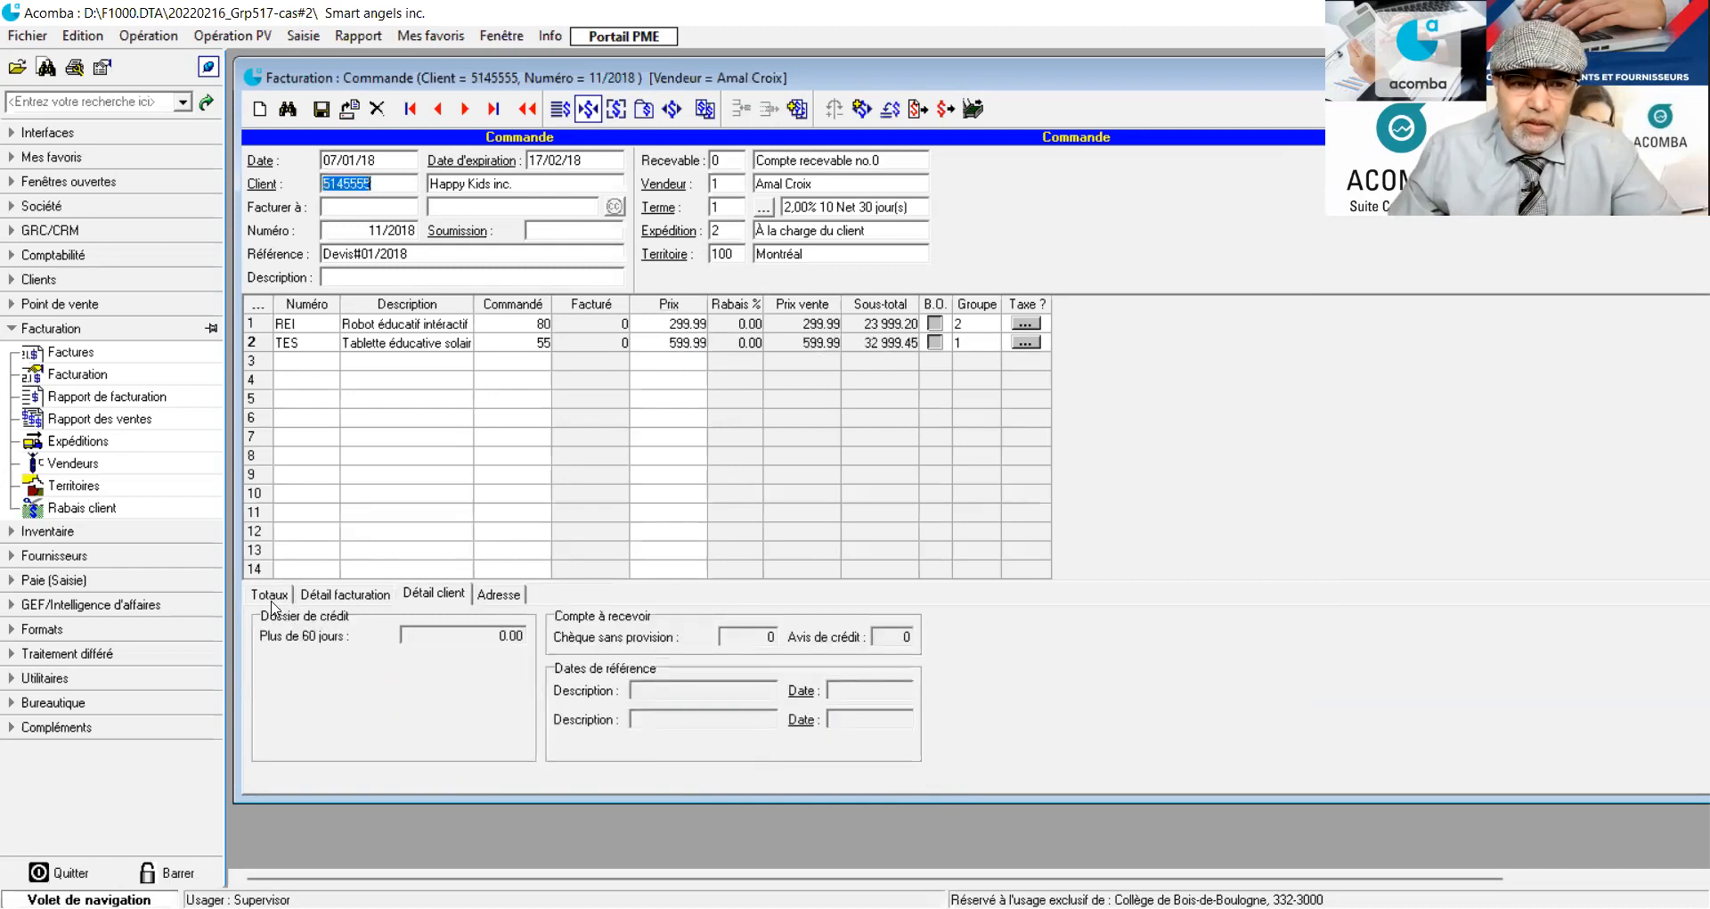
click(269, 595)
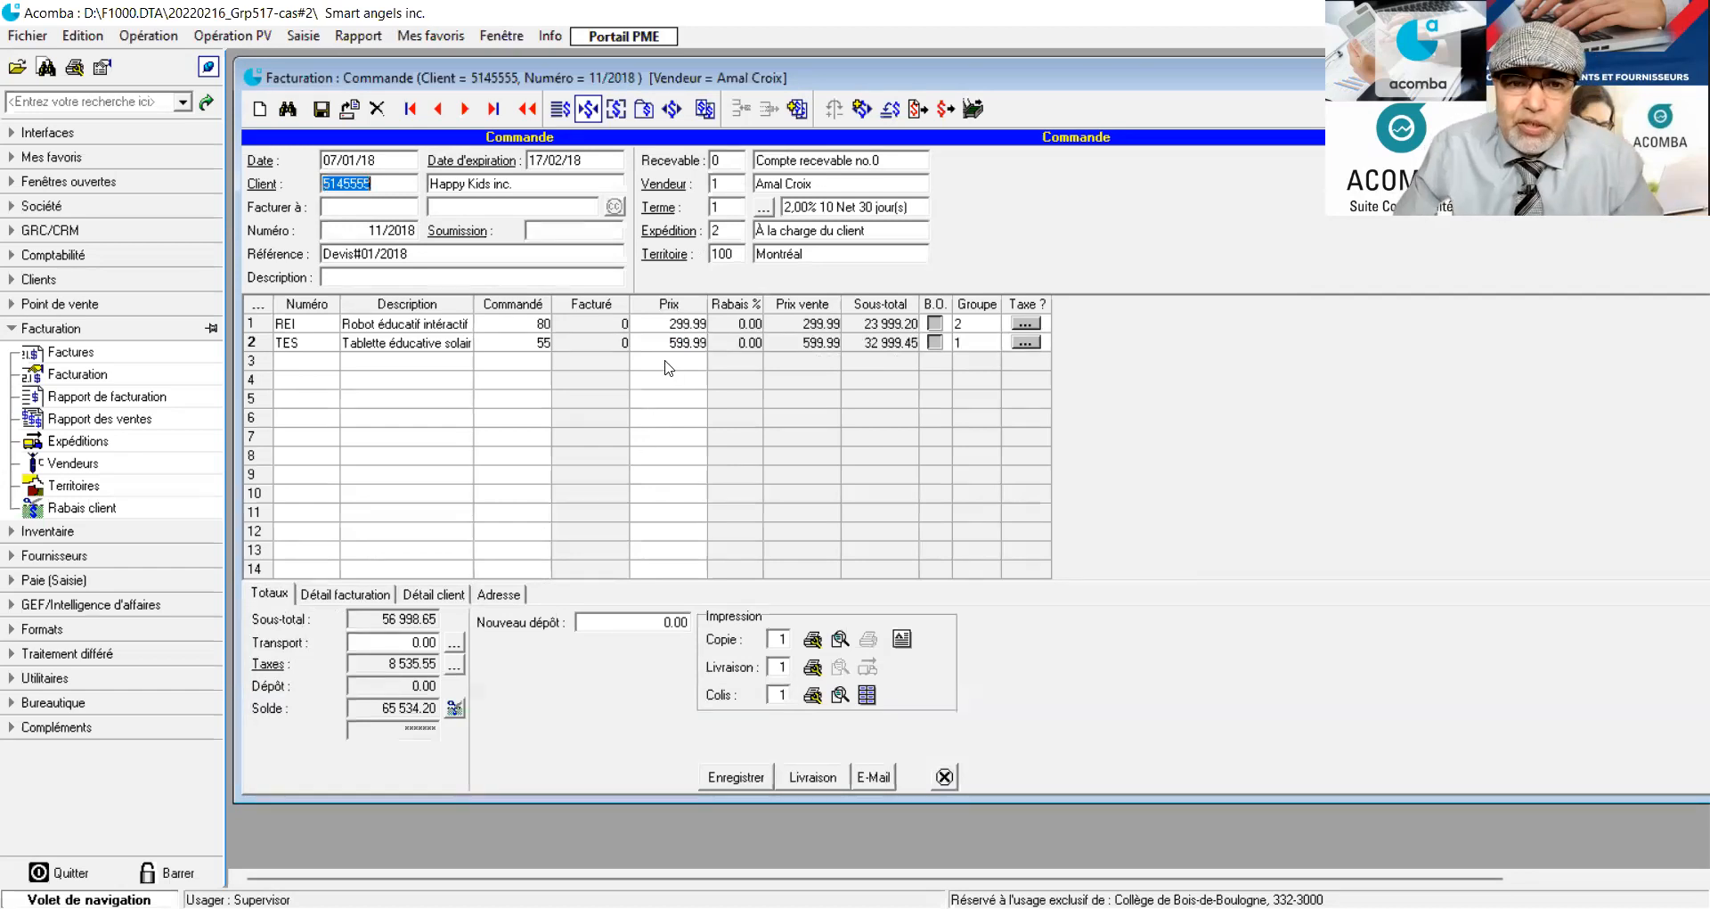
Change line 2's TES quantity to 50 and review the Totaux and Détail facturation tabs
click(513, 343)
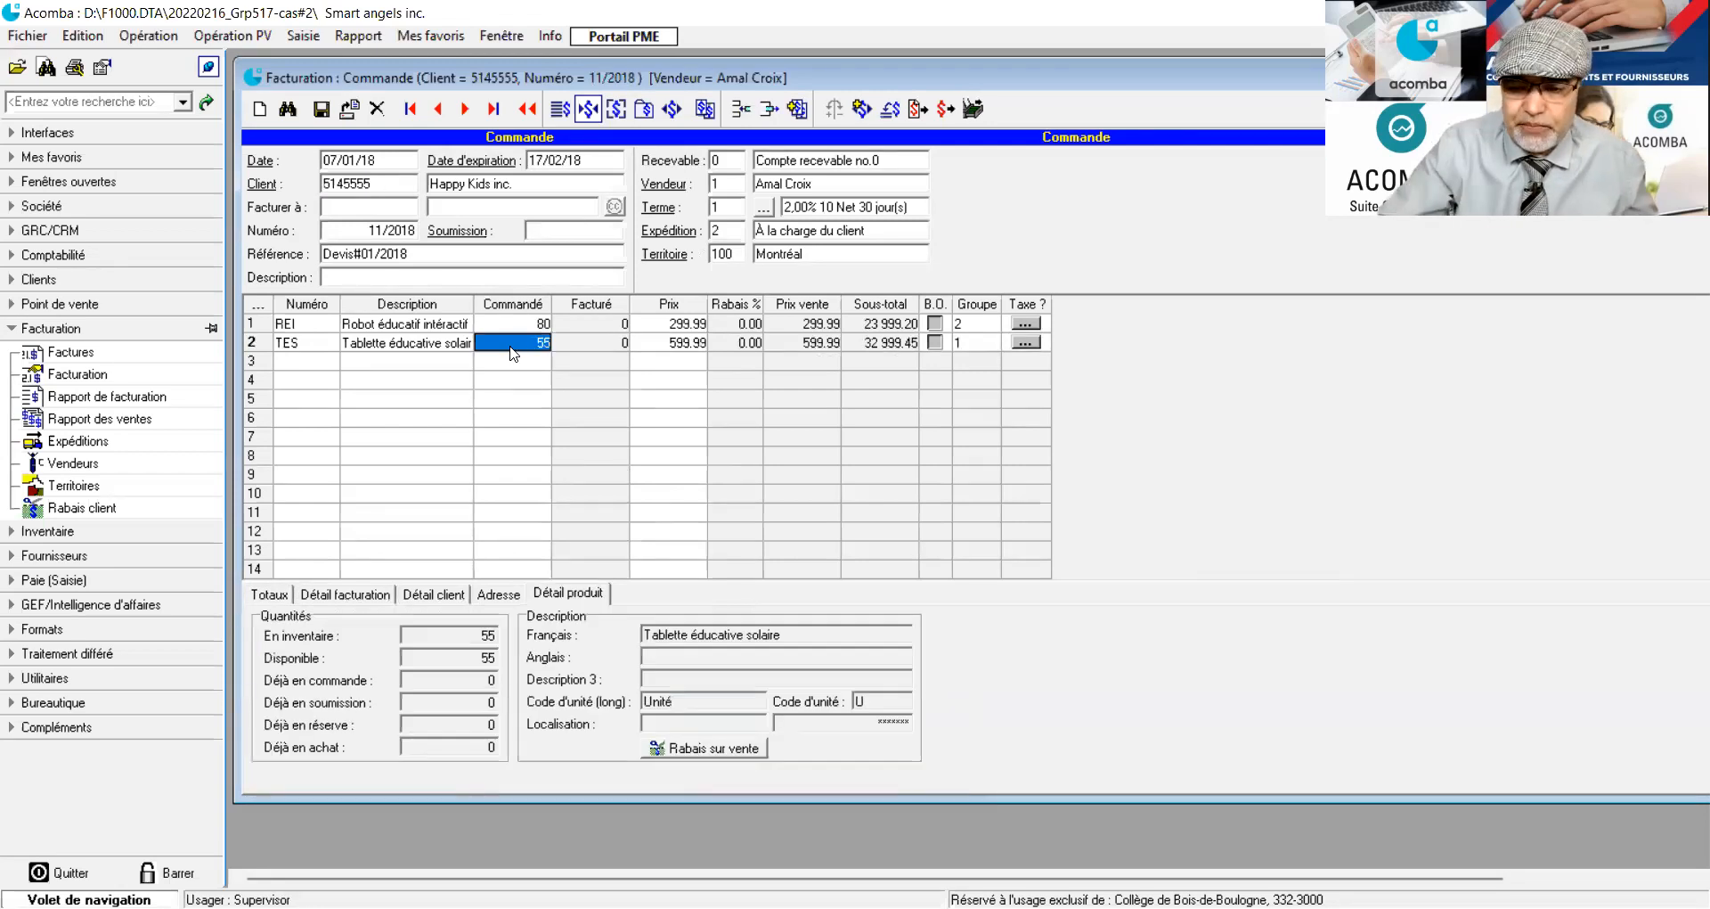
text(50)
key(Return)
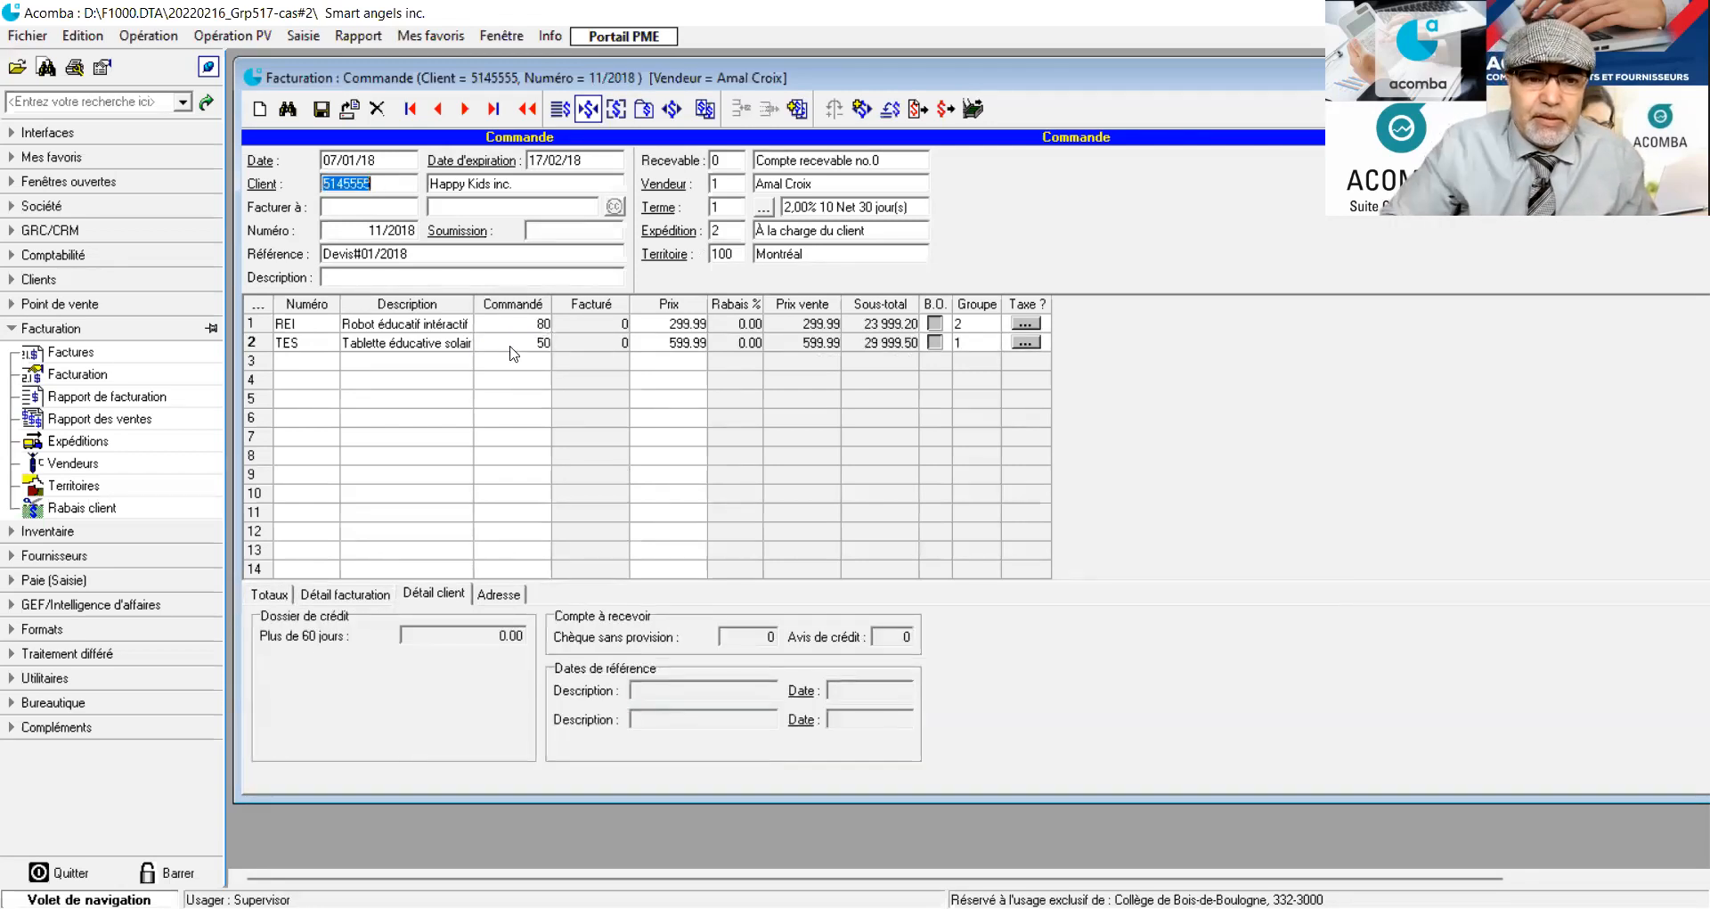
click(270, 593)
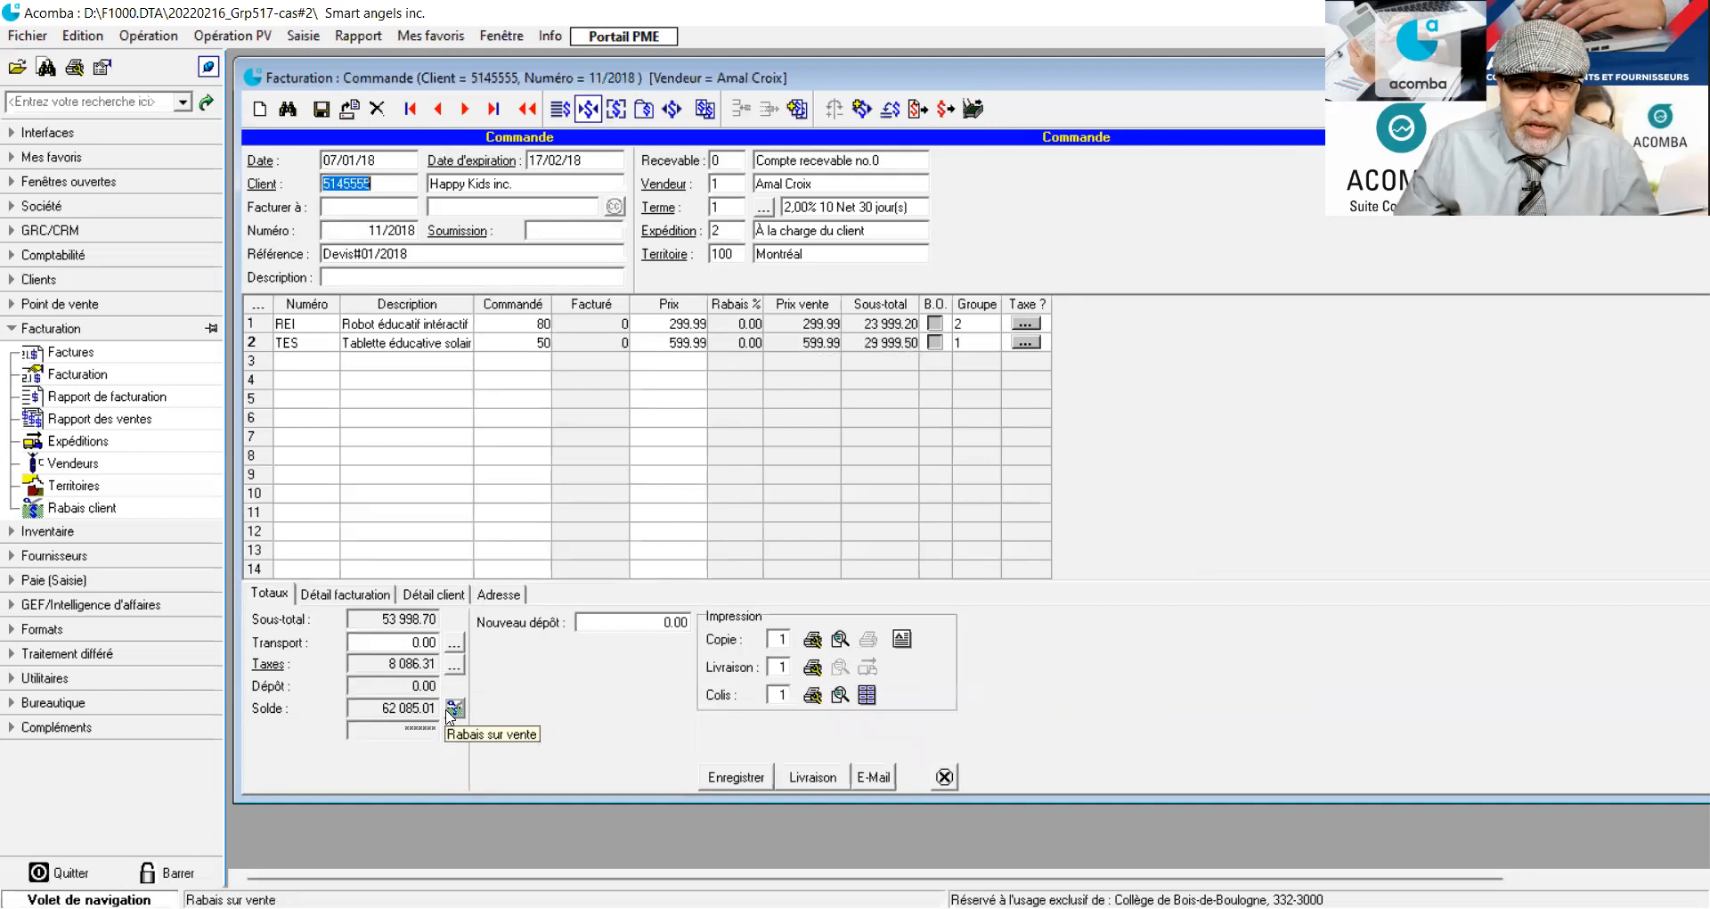
click(354, 595)
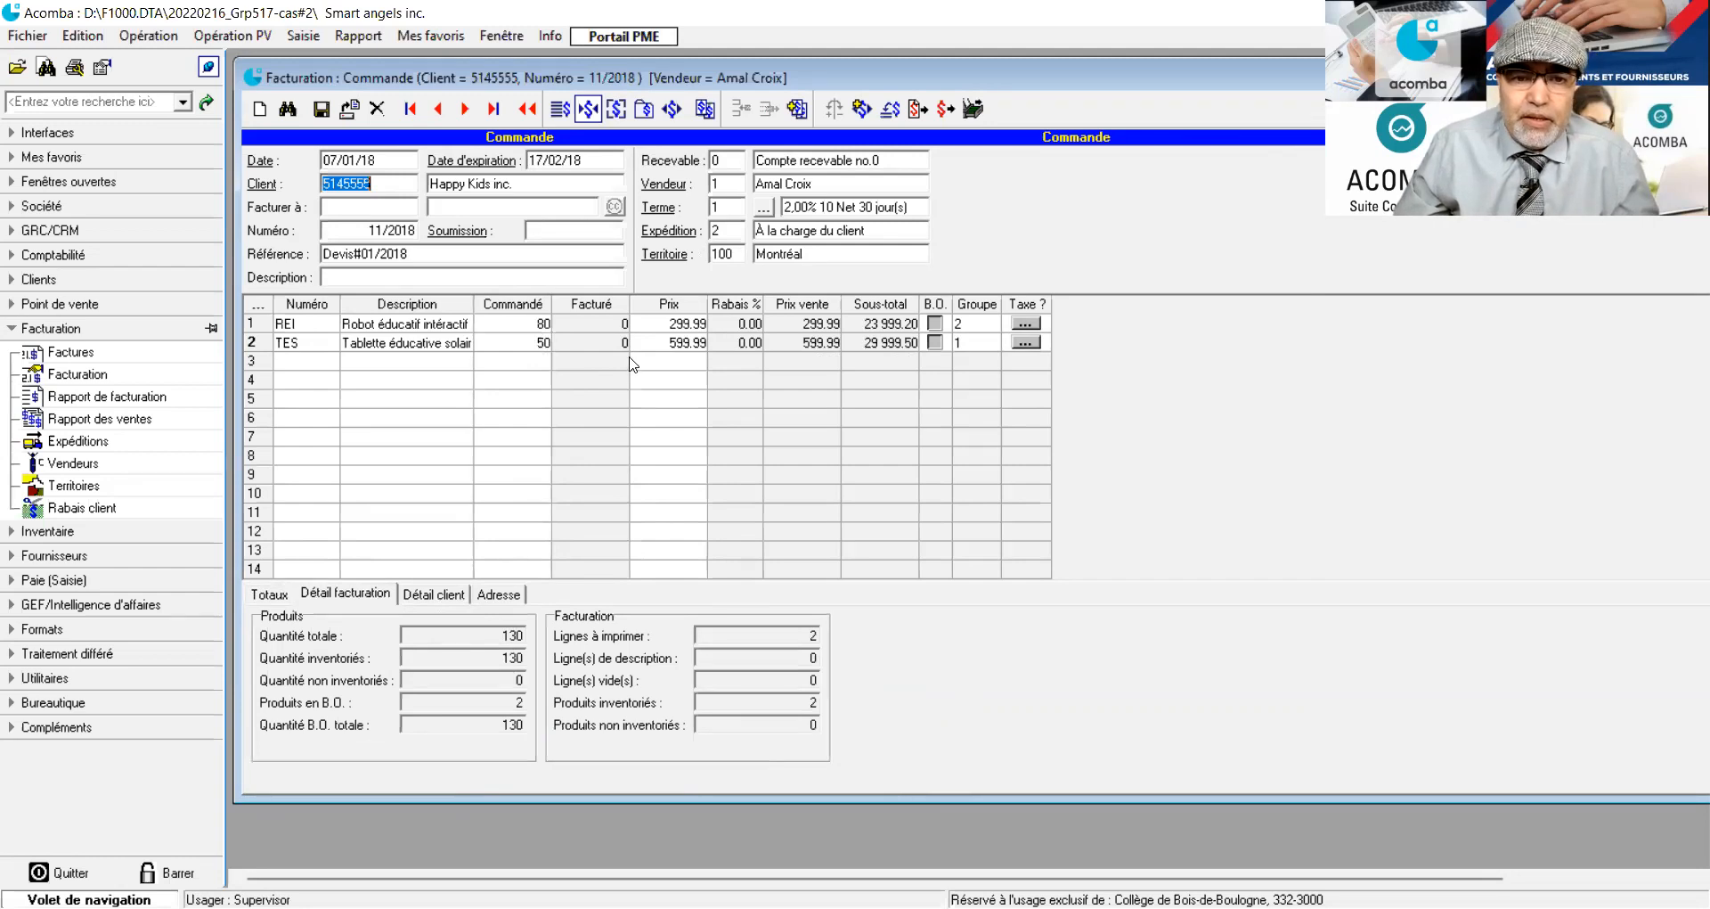
Show the ship-to address section and enter the contact's name in the attention field
click(452, 597)
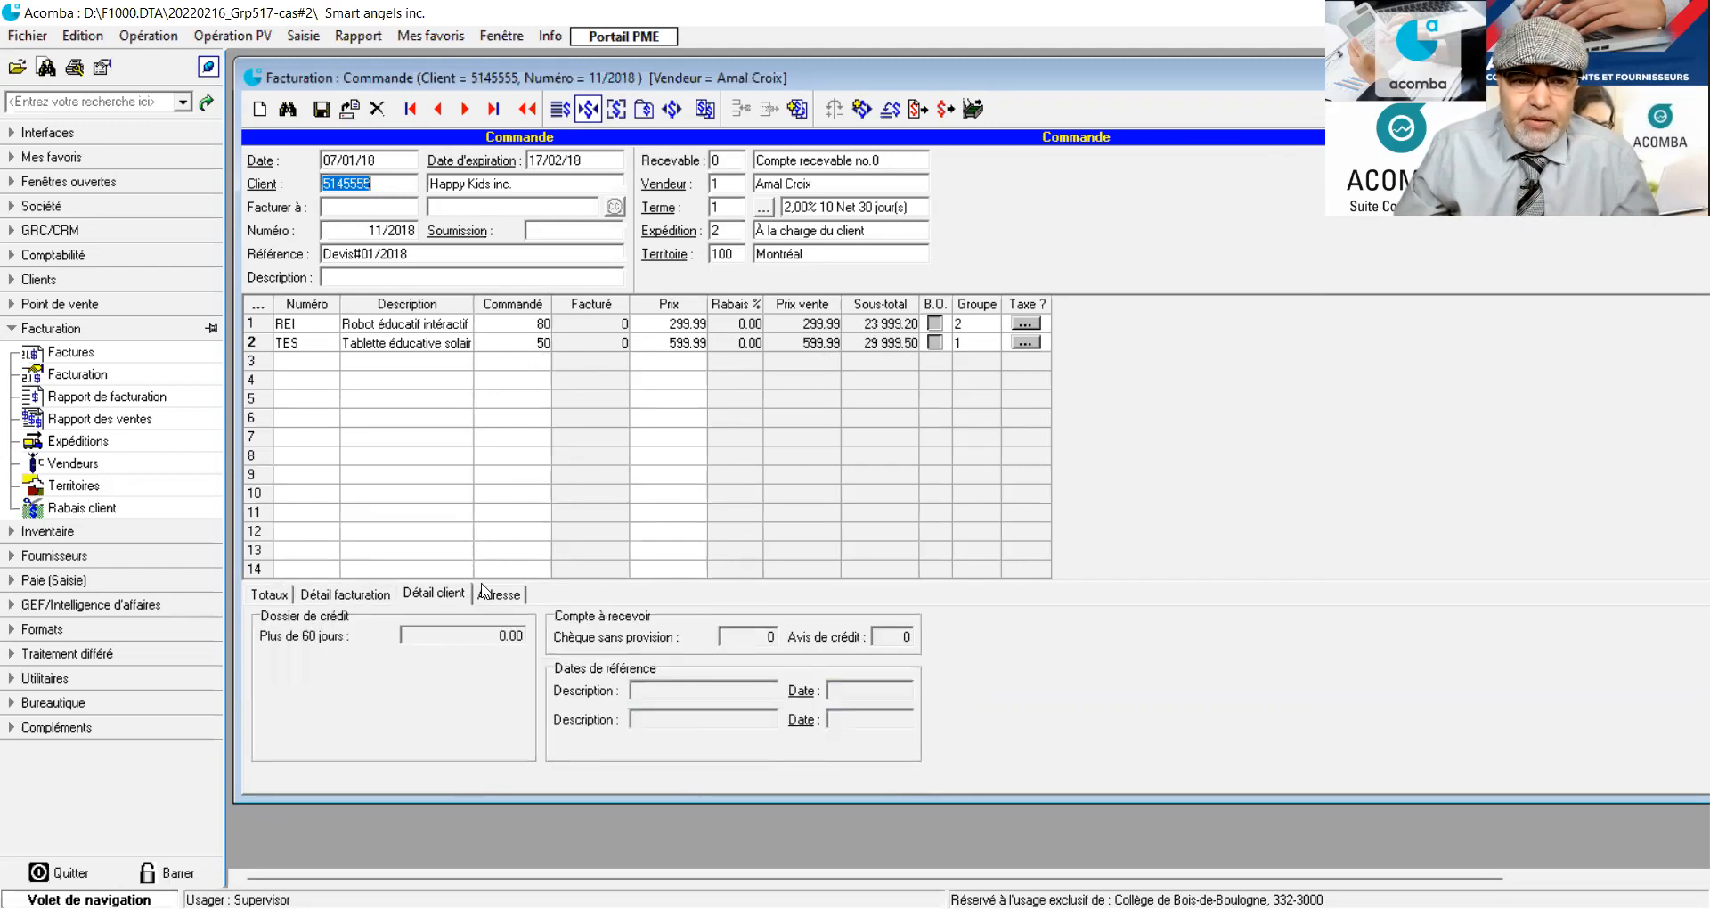
click(499, 594)
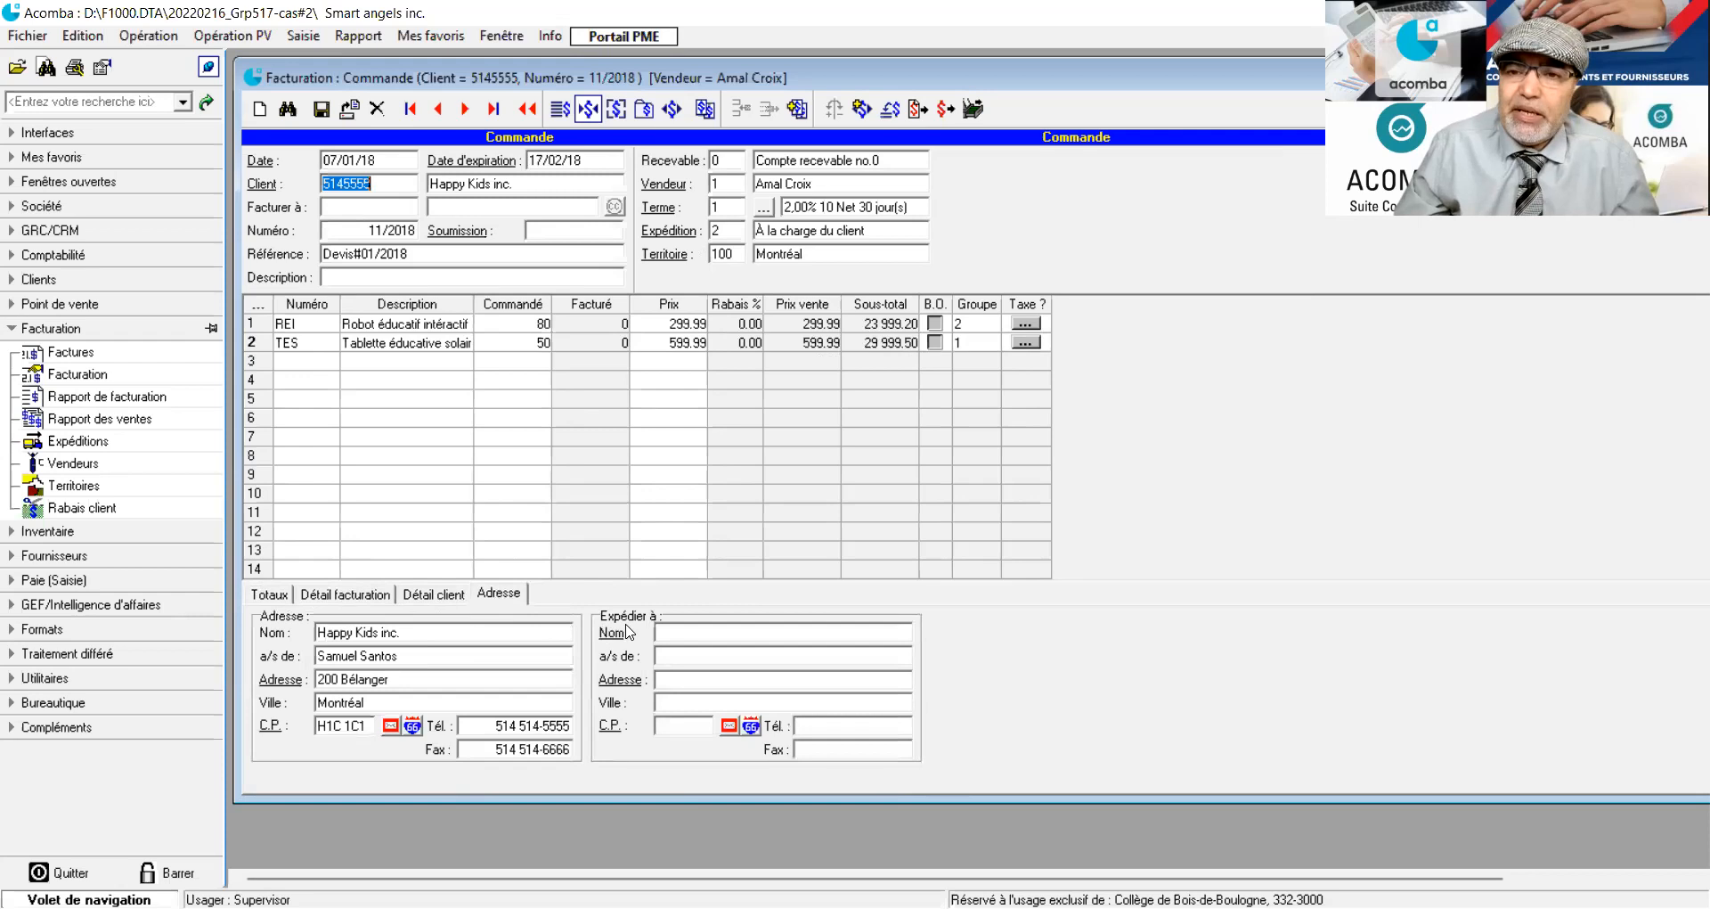
click(694, 634)
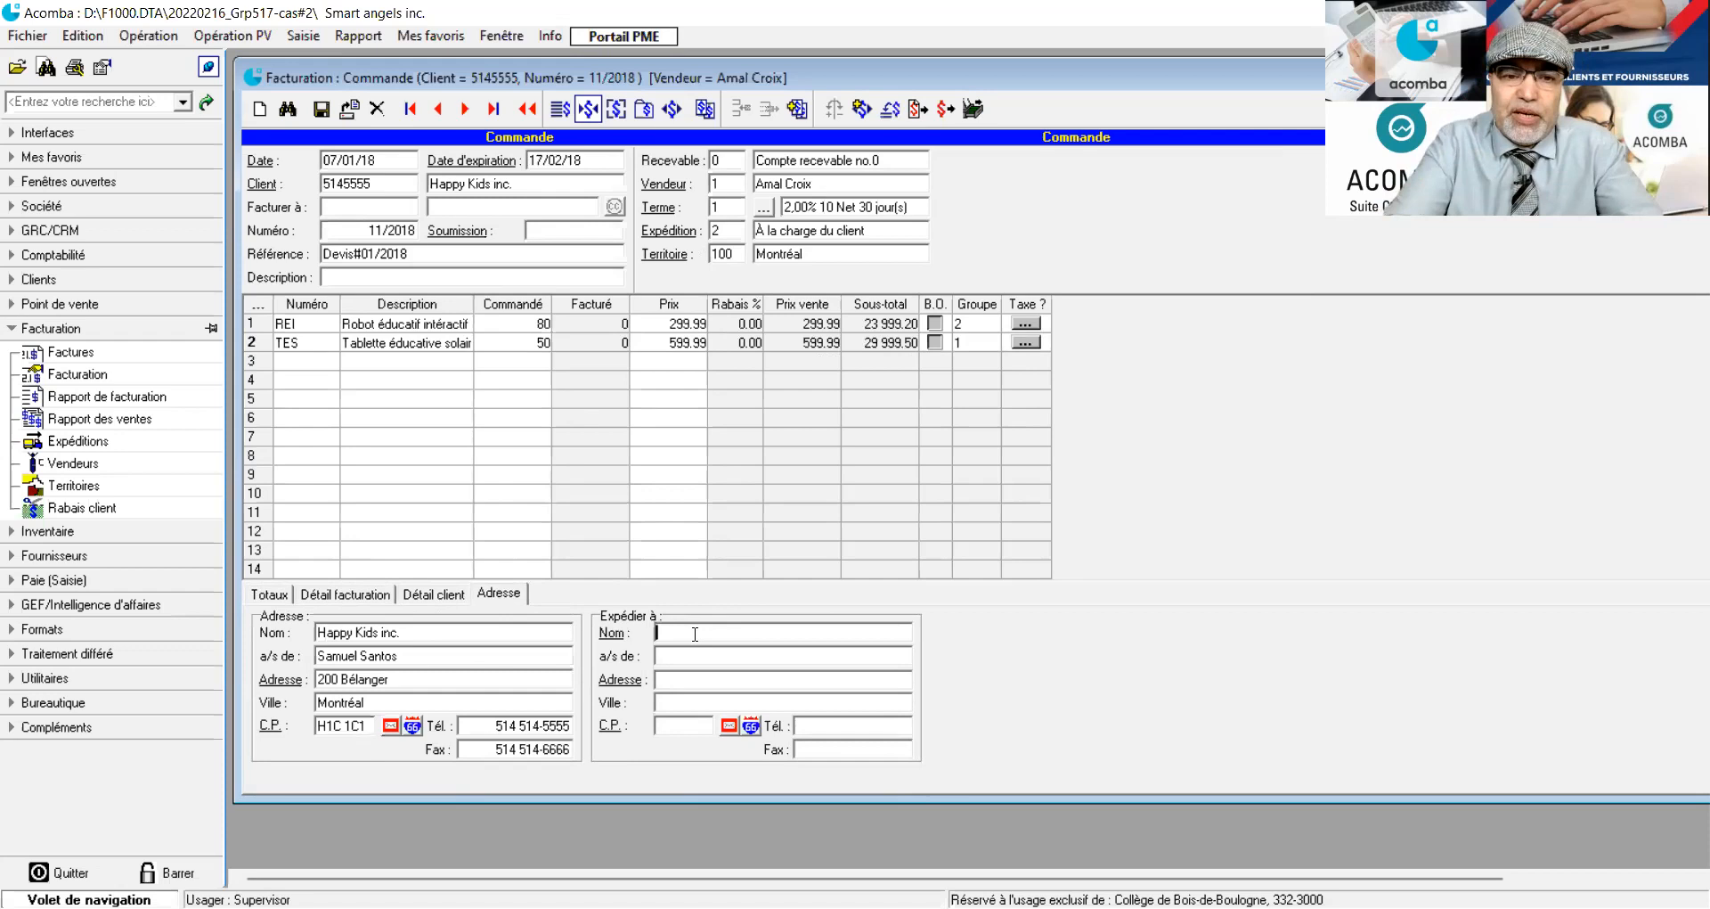
key(Tab)
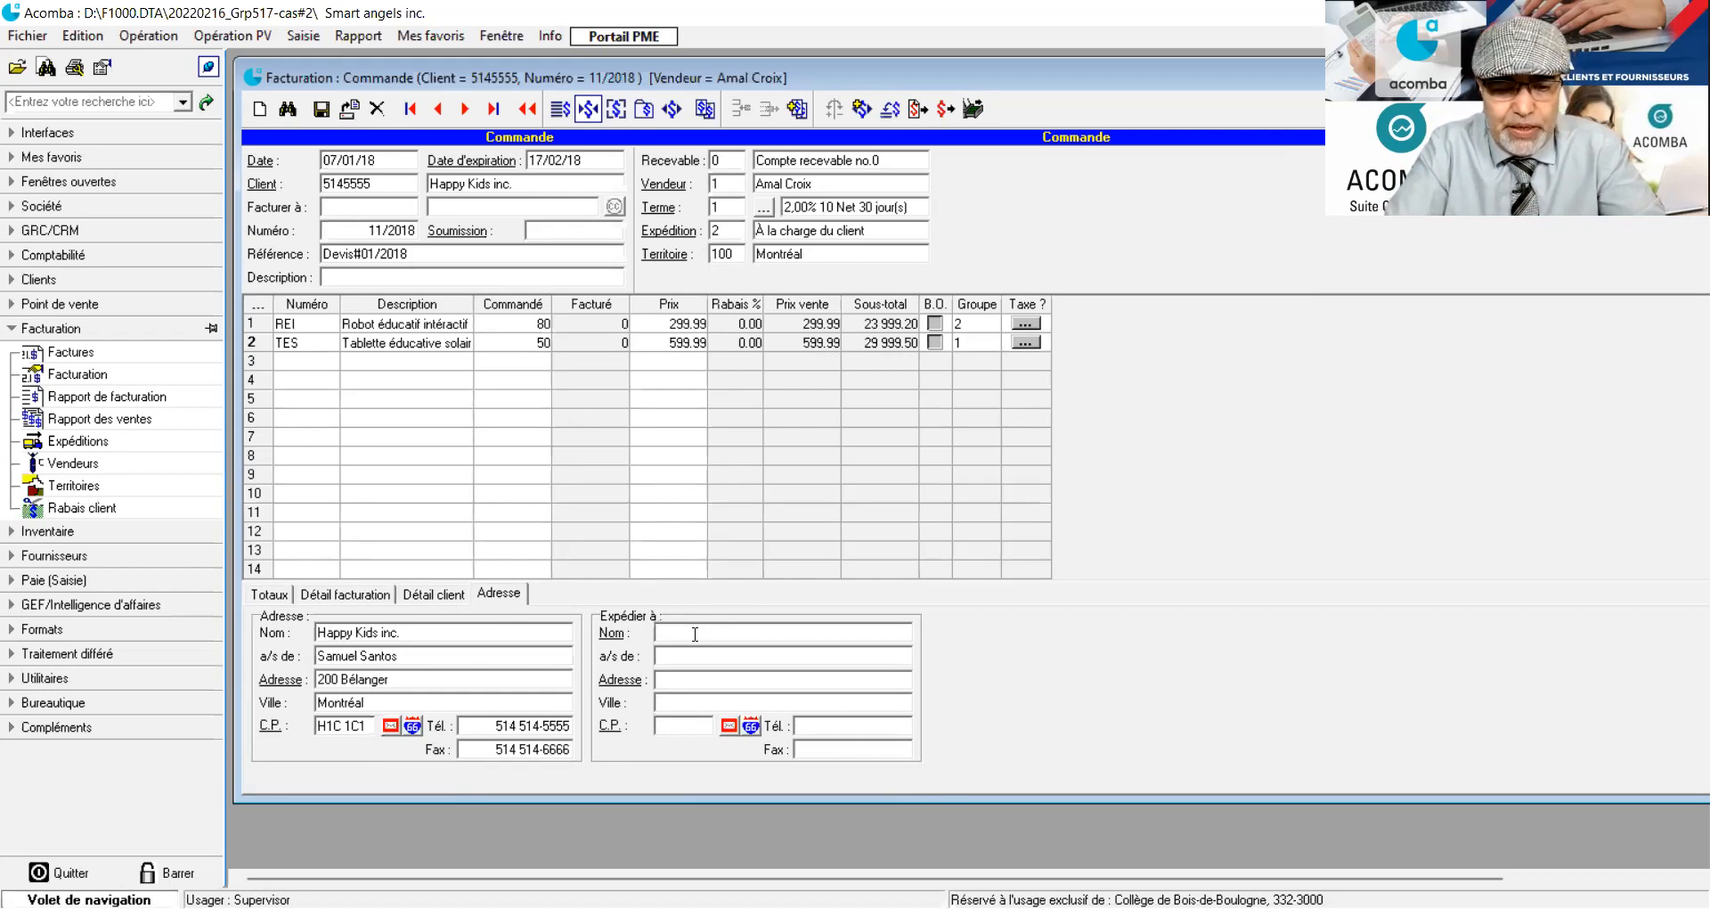
text(Ma)
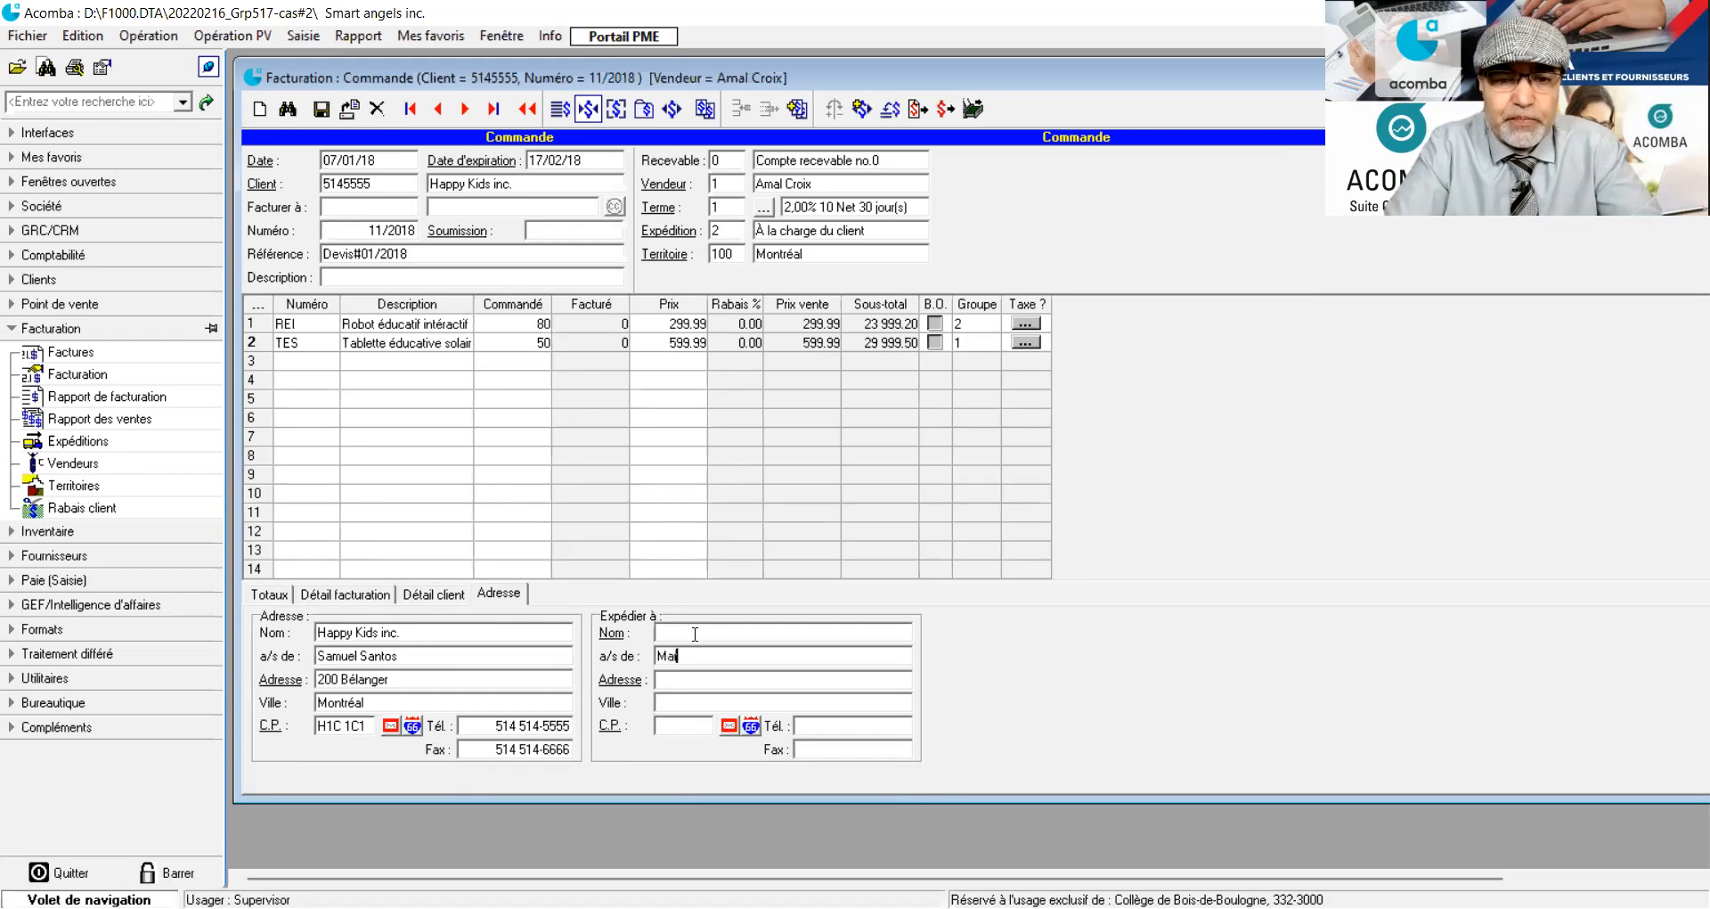
text(rk )
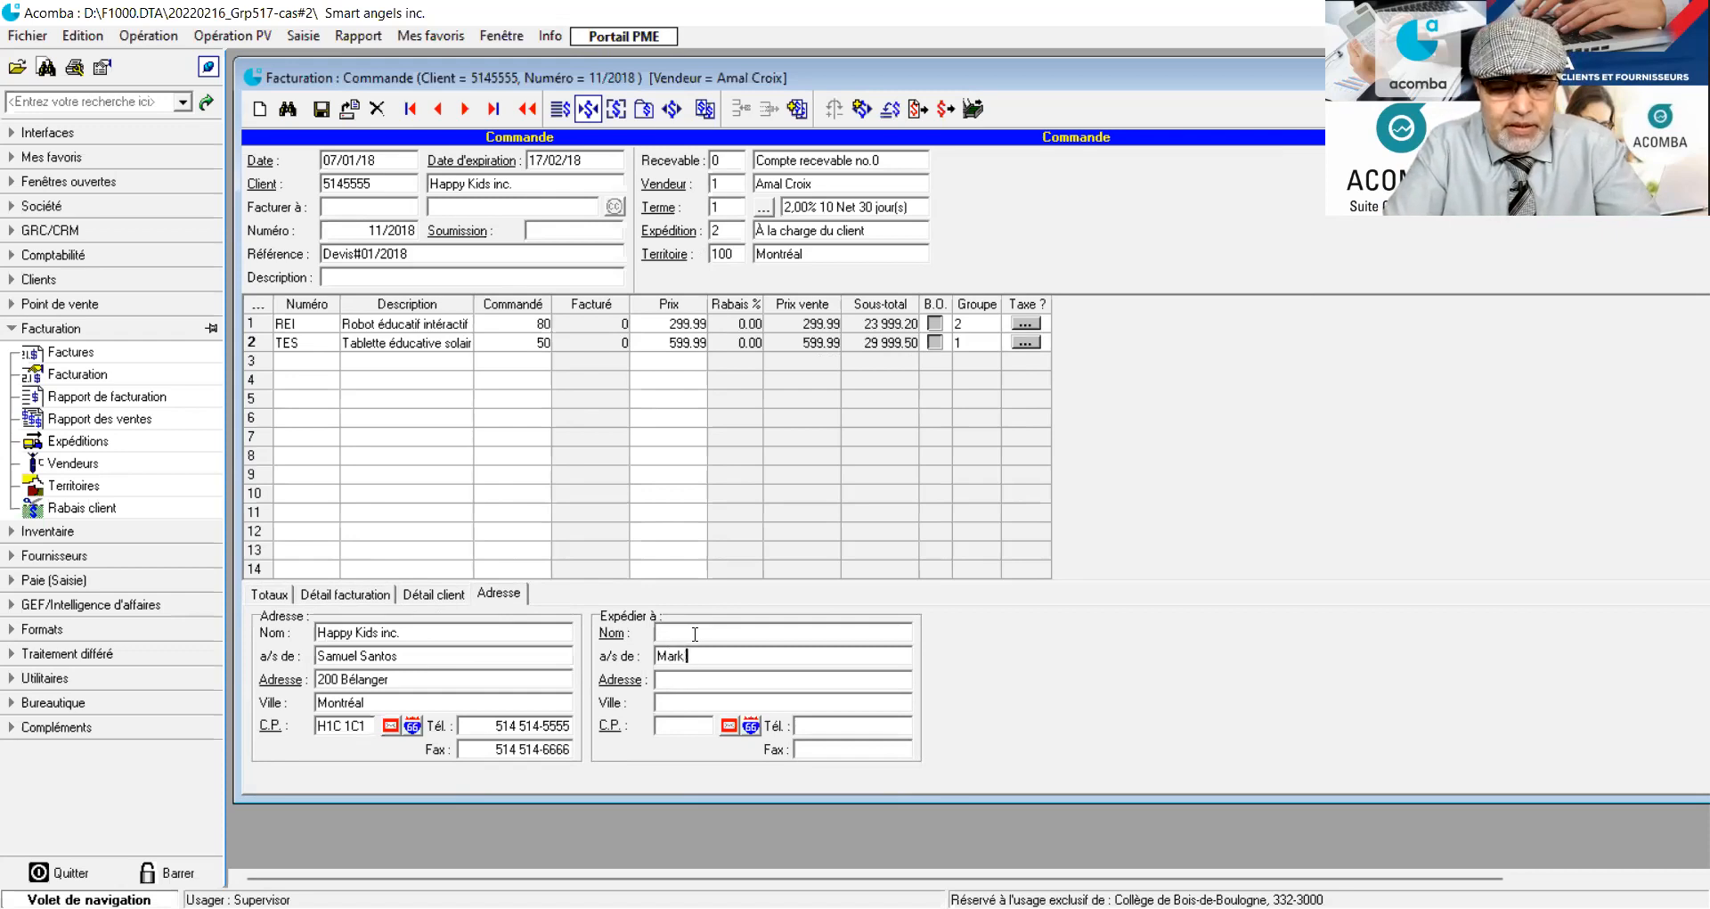
text(Carlos)
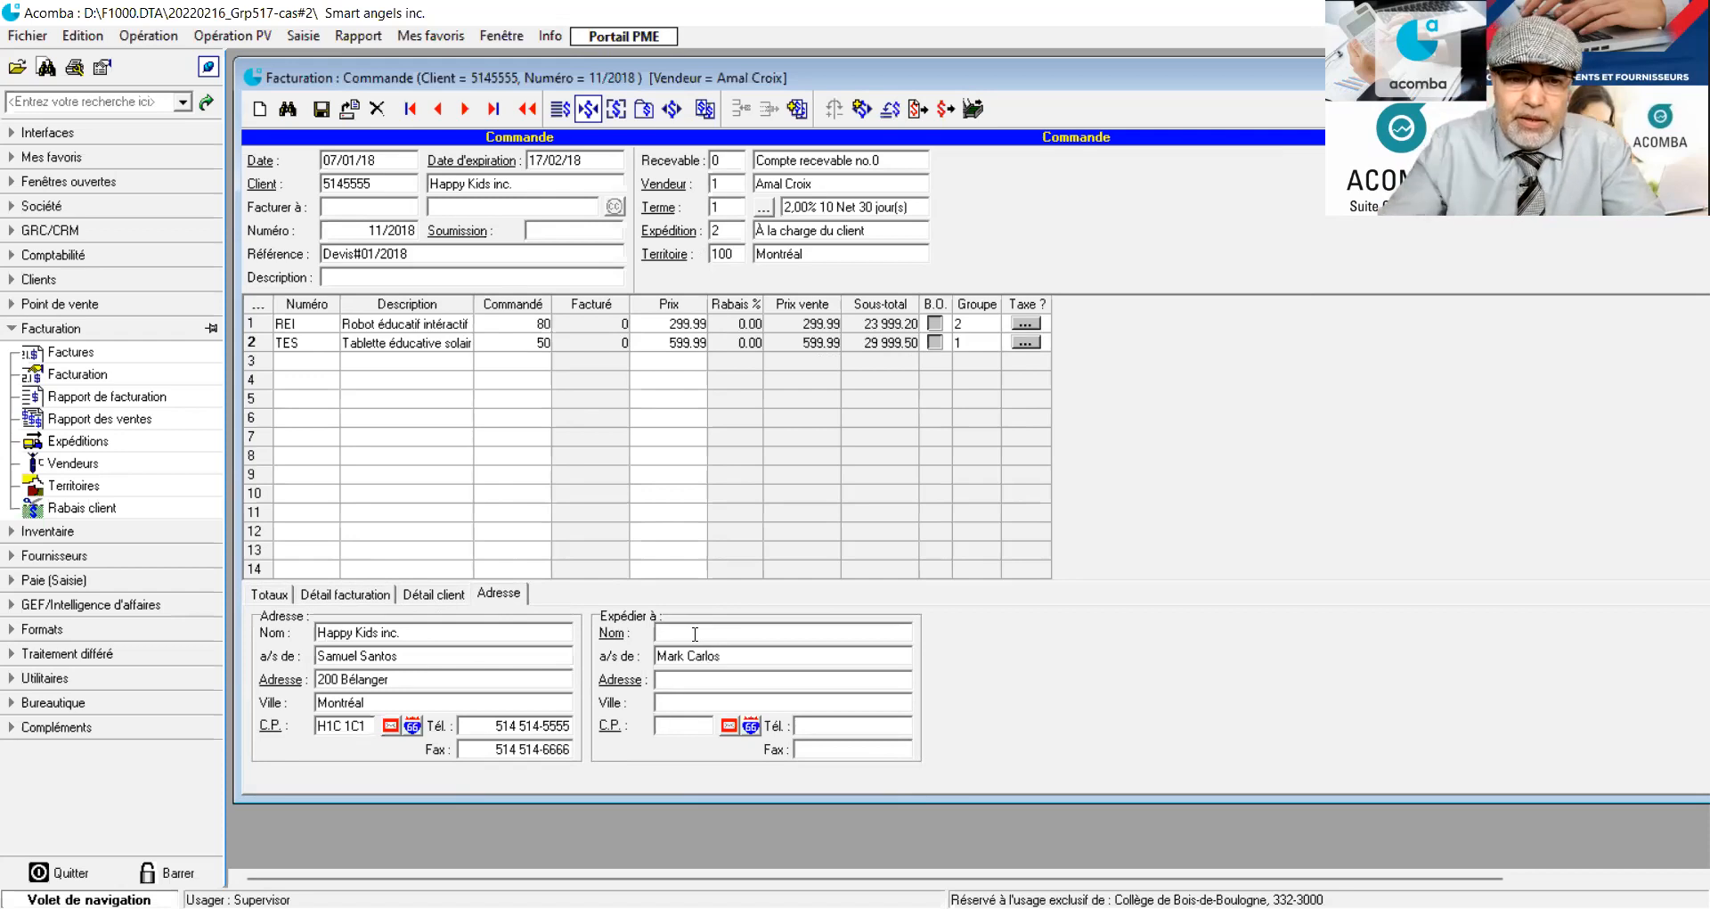
Fill in the ship-to street address, city and postal code
click(686, 677)
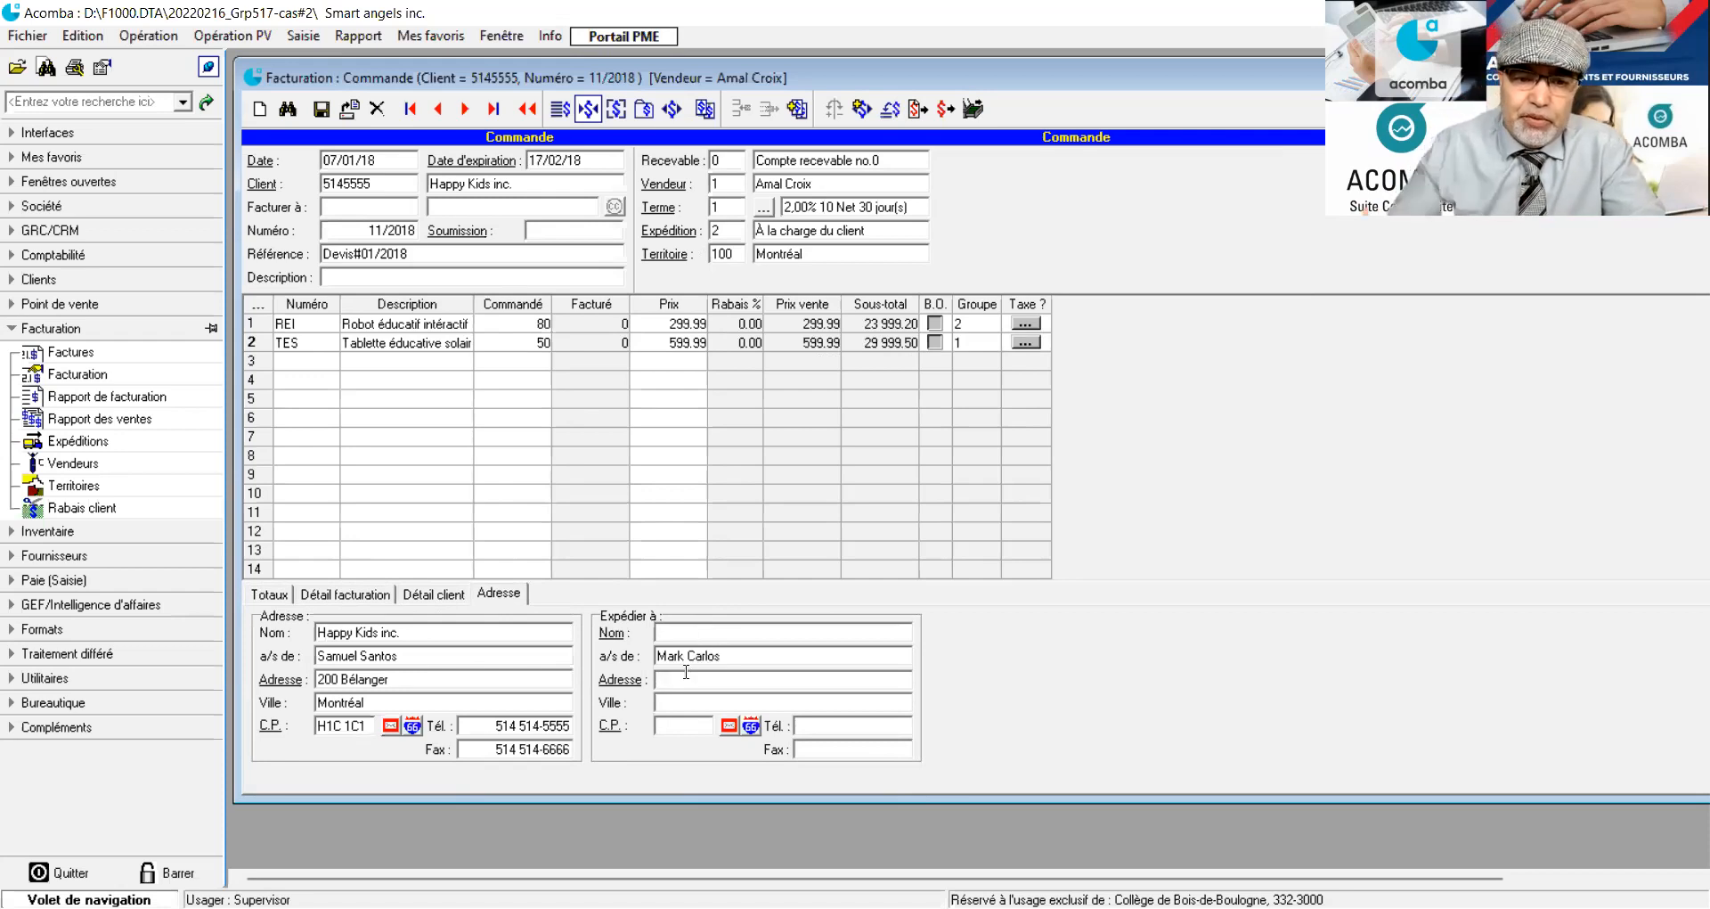
text(123 a)
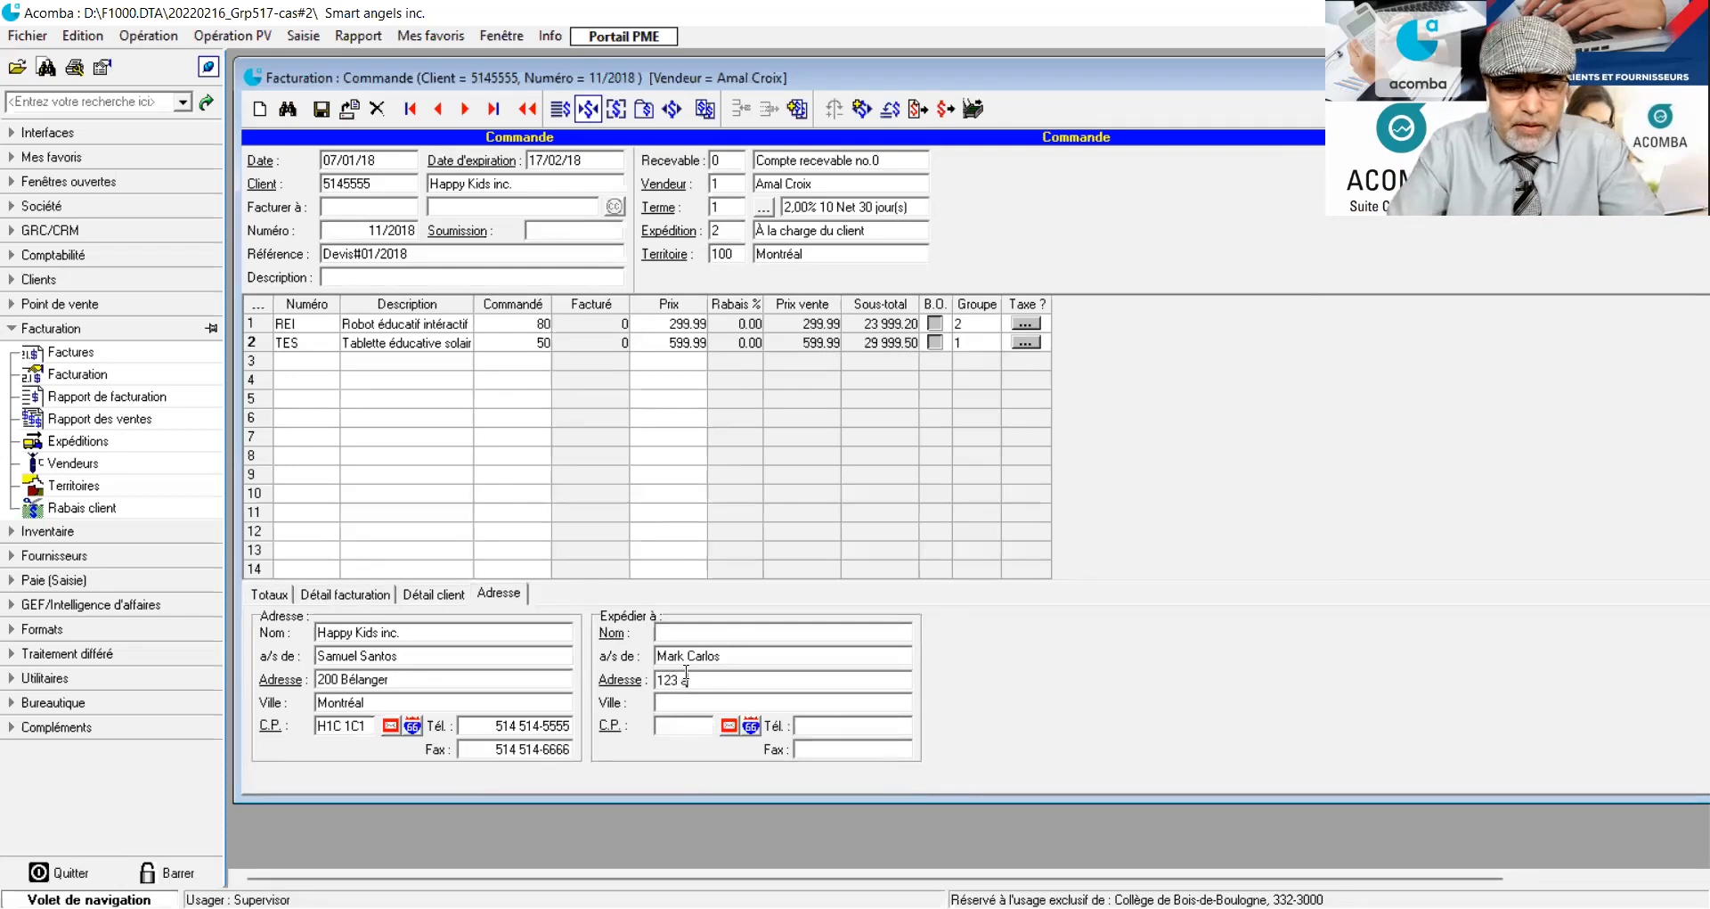
text(venue c)
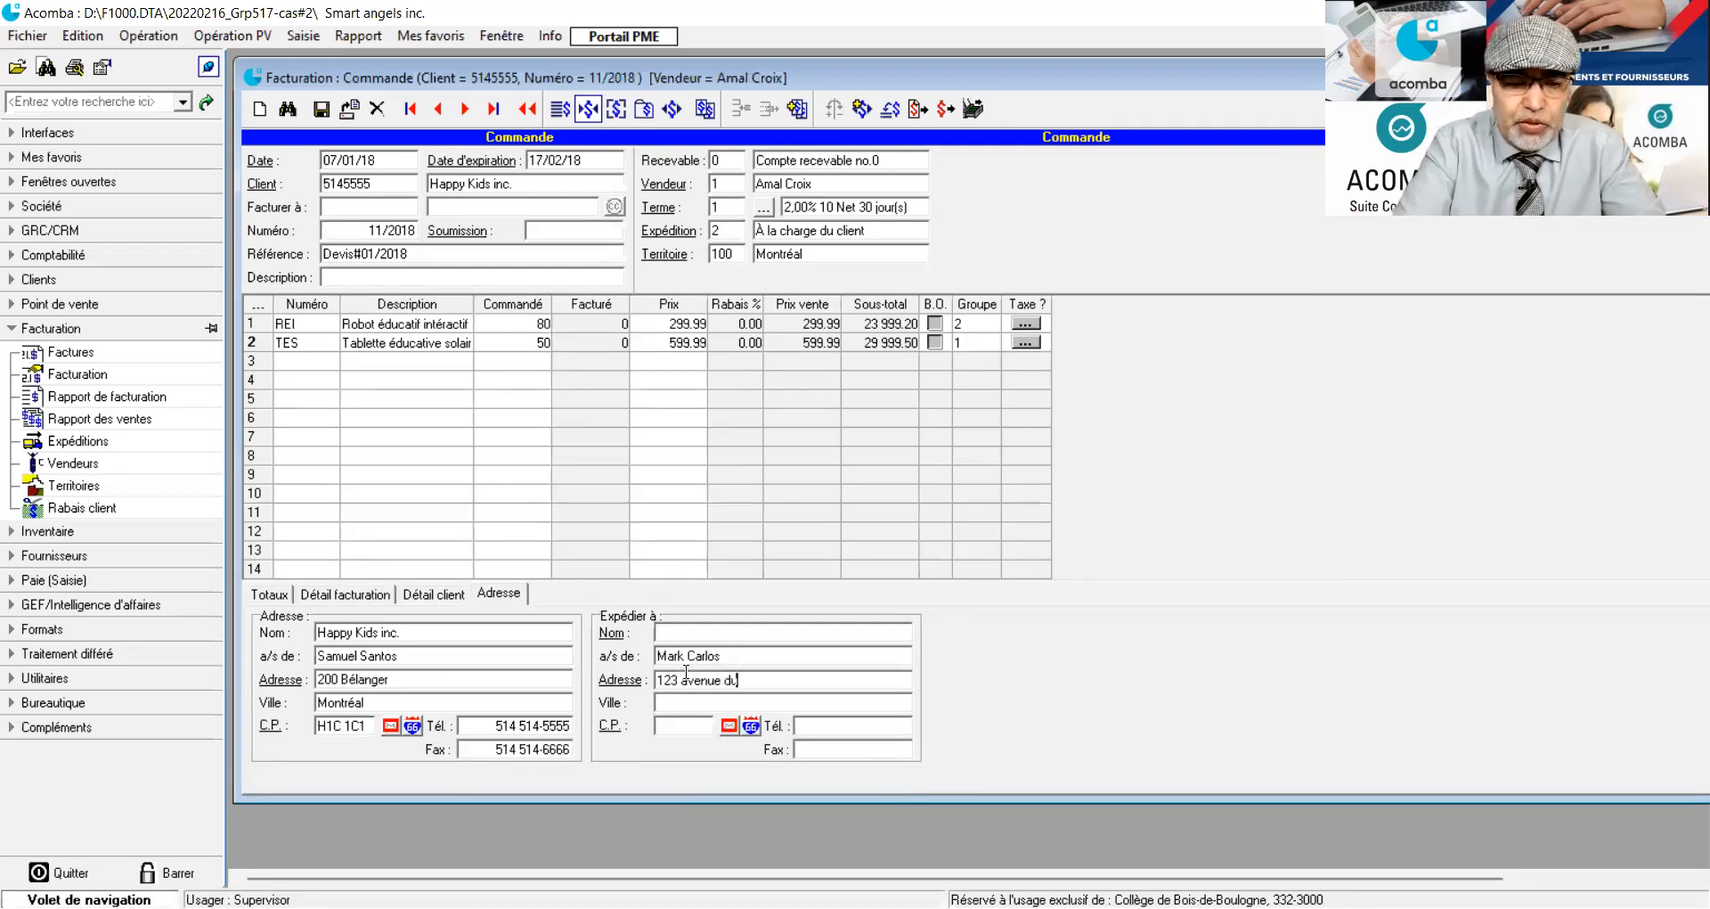
key(BackSpace)
text(Durocher)
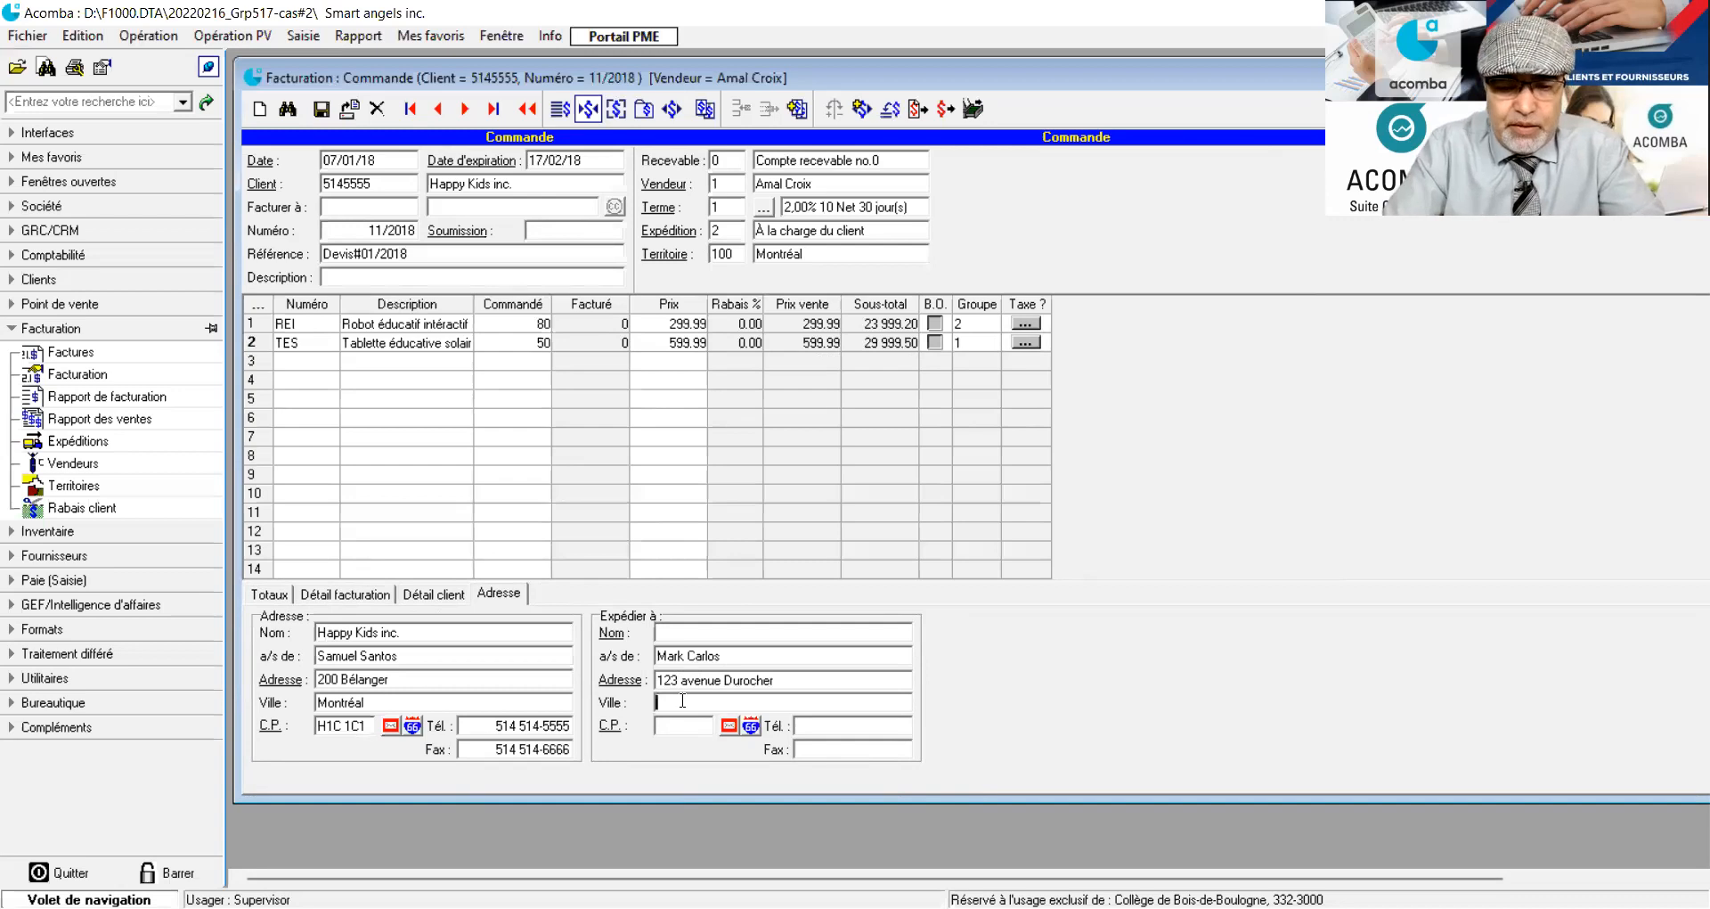
text(LAval)
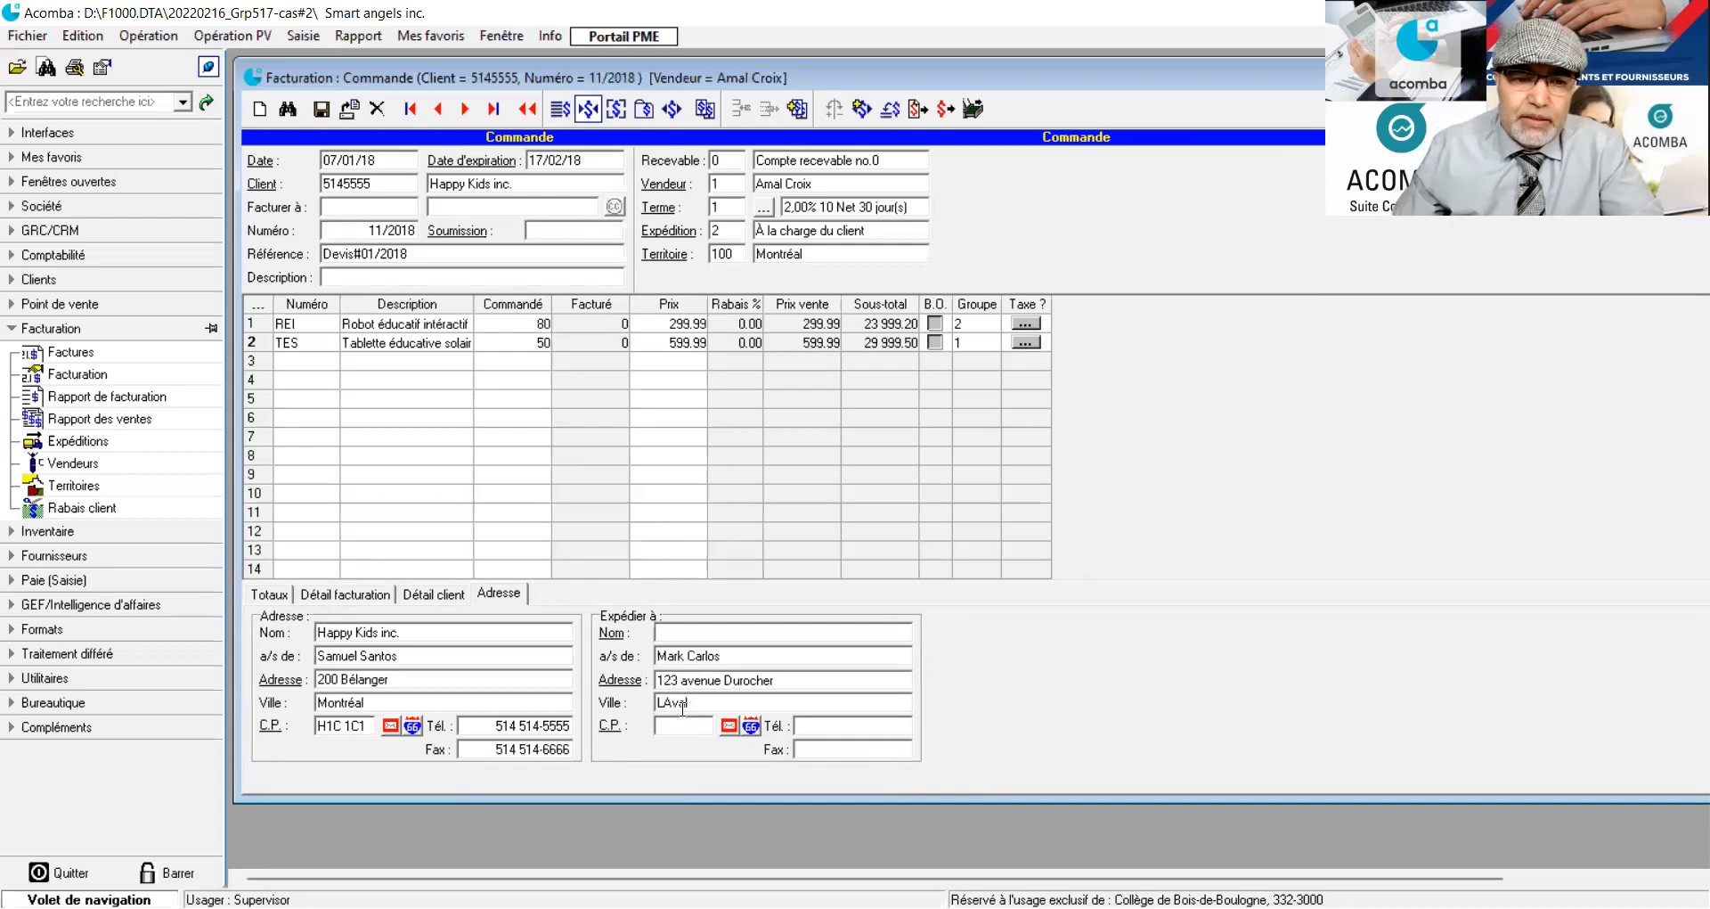
click(676, 726)
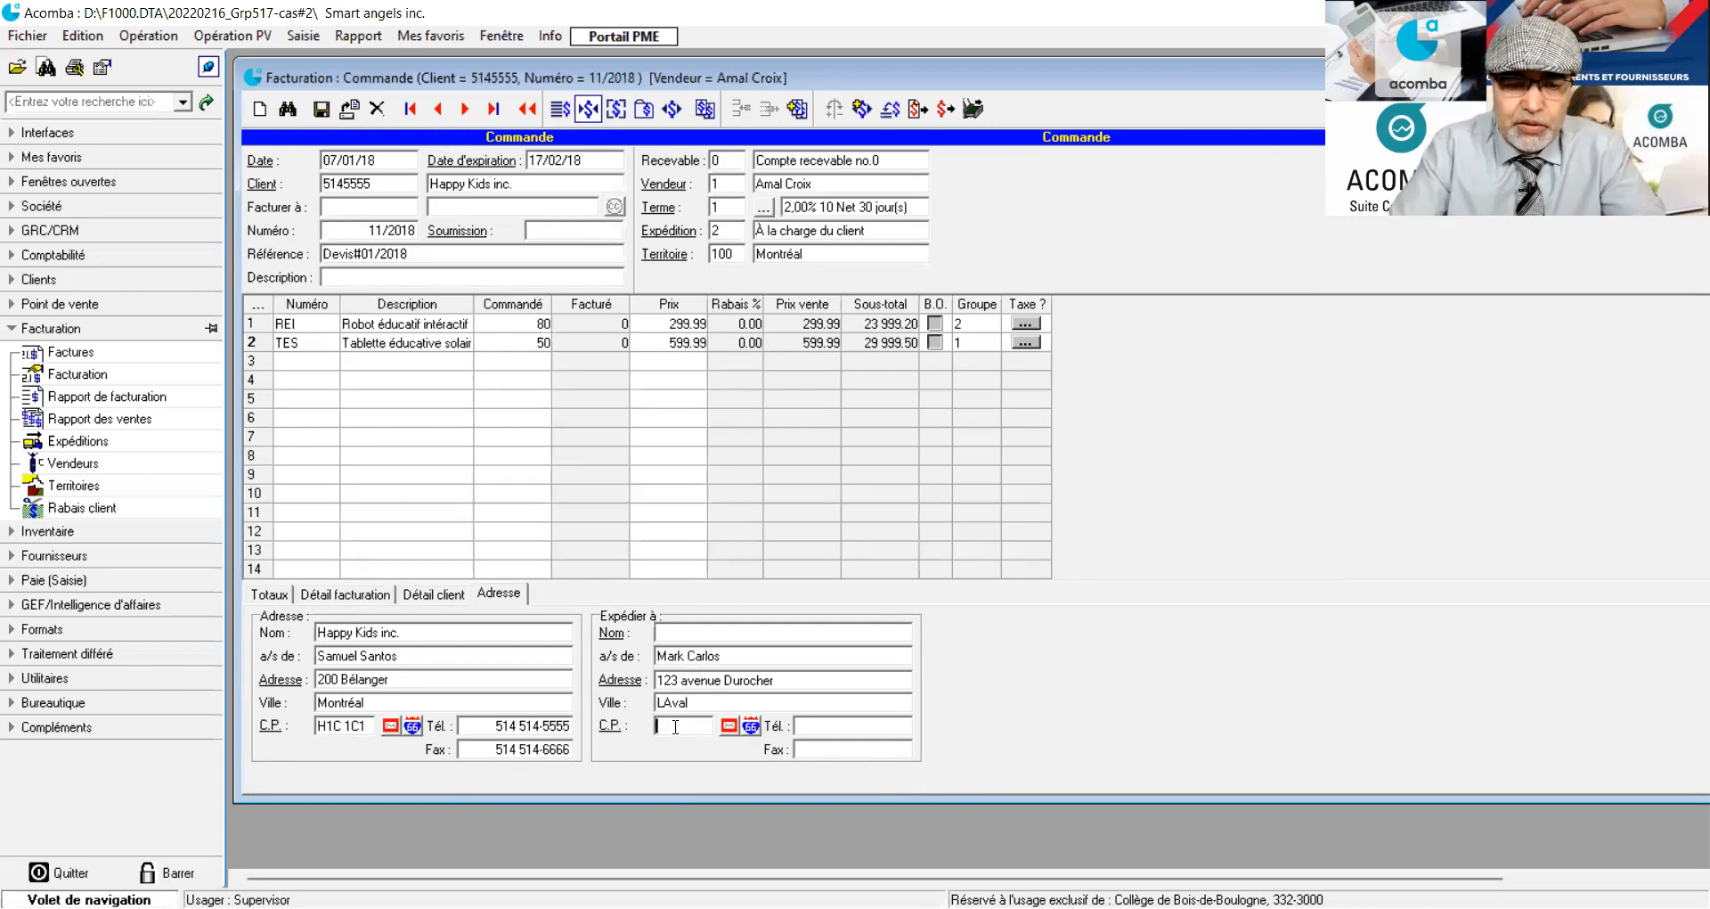
text(G1)
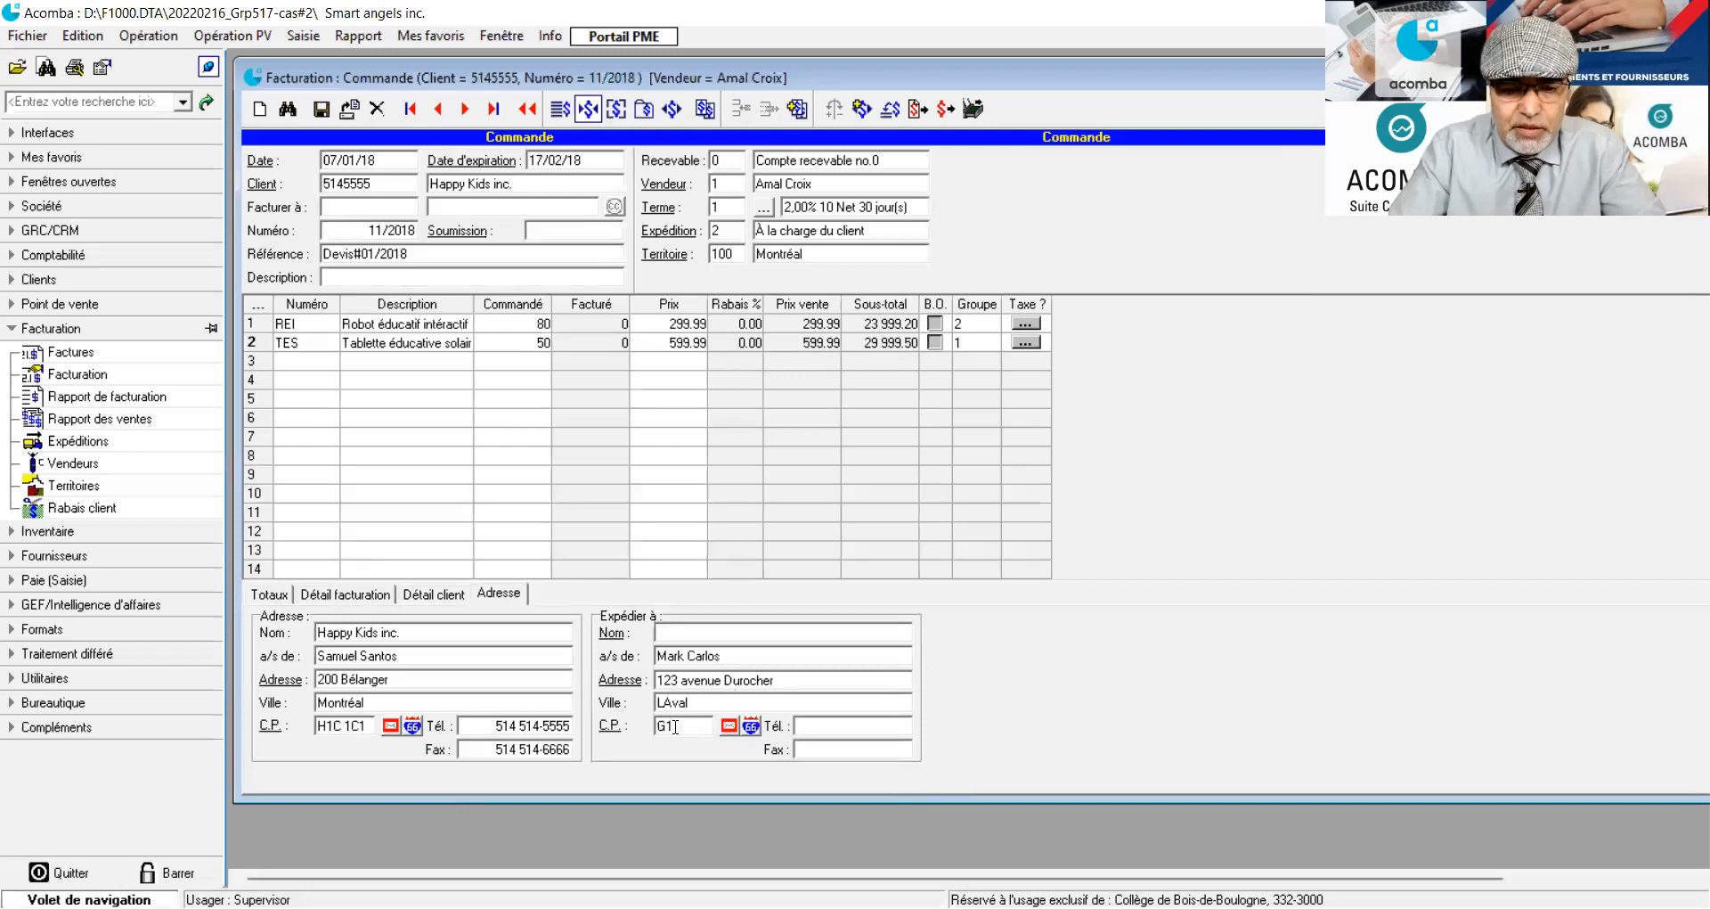
text(H2L3)
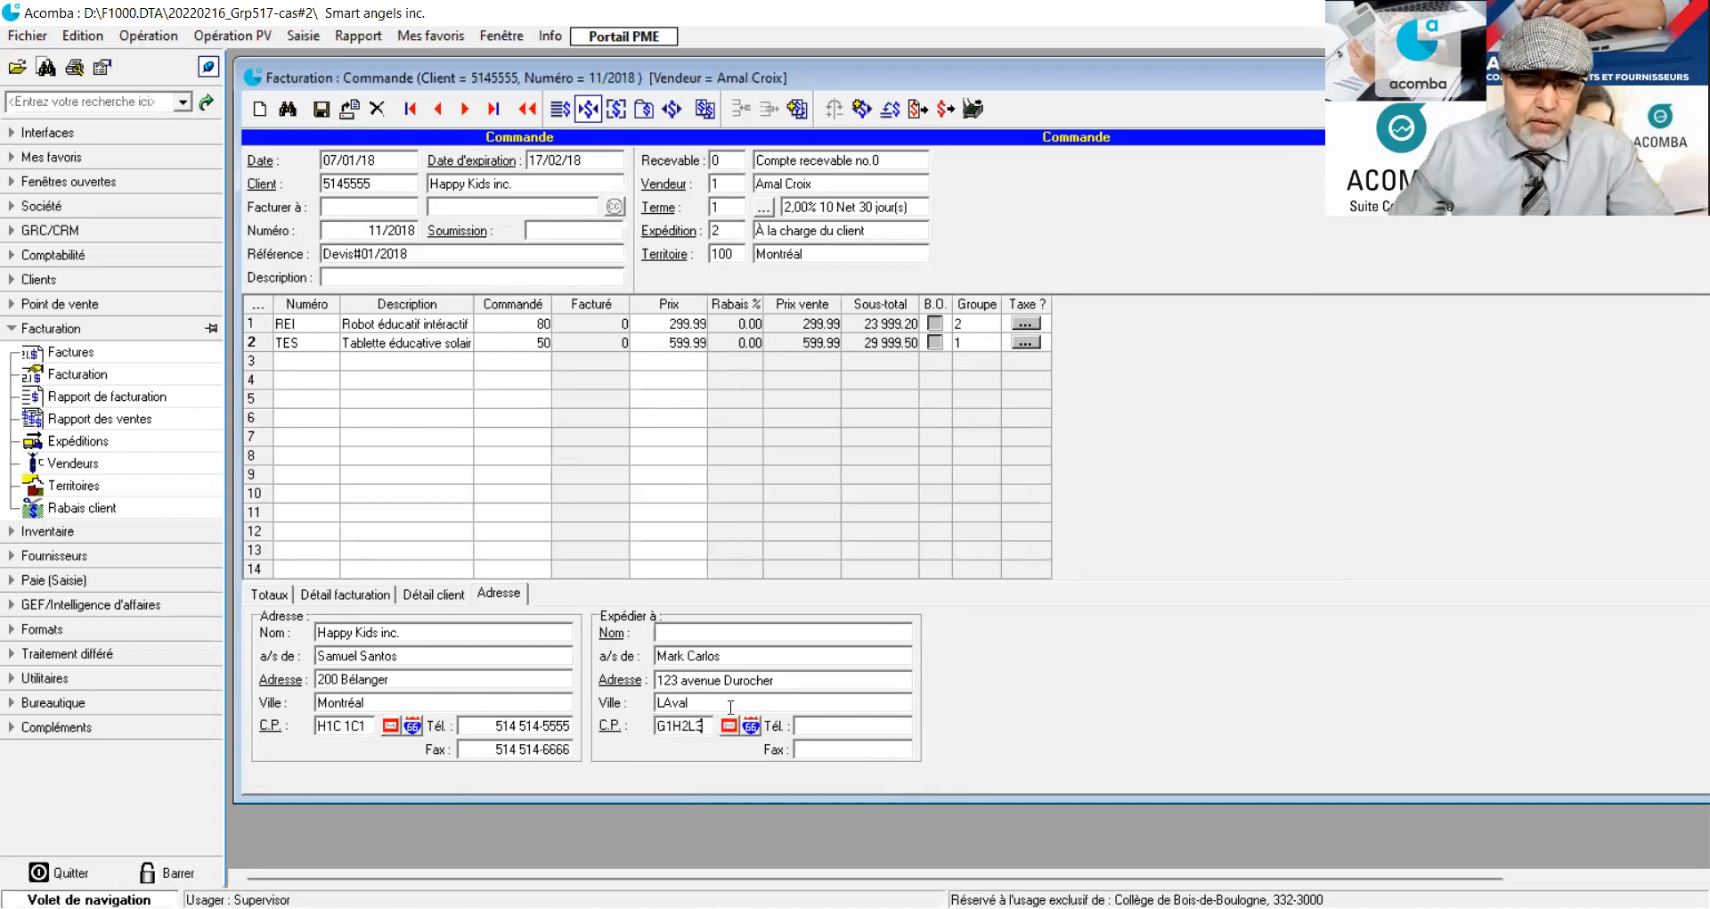
click(773, 681)
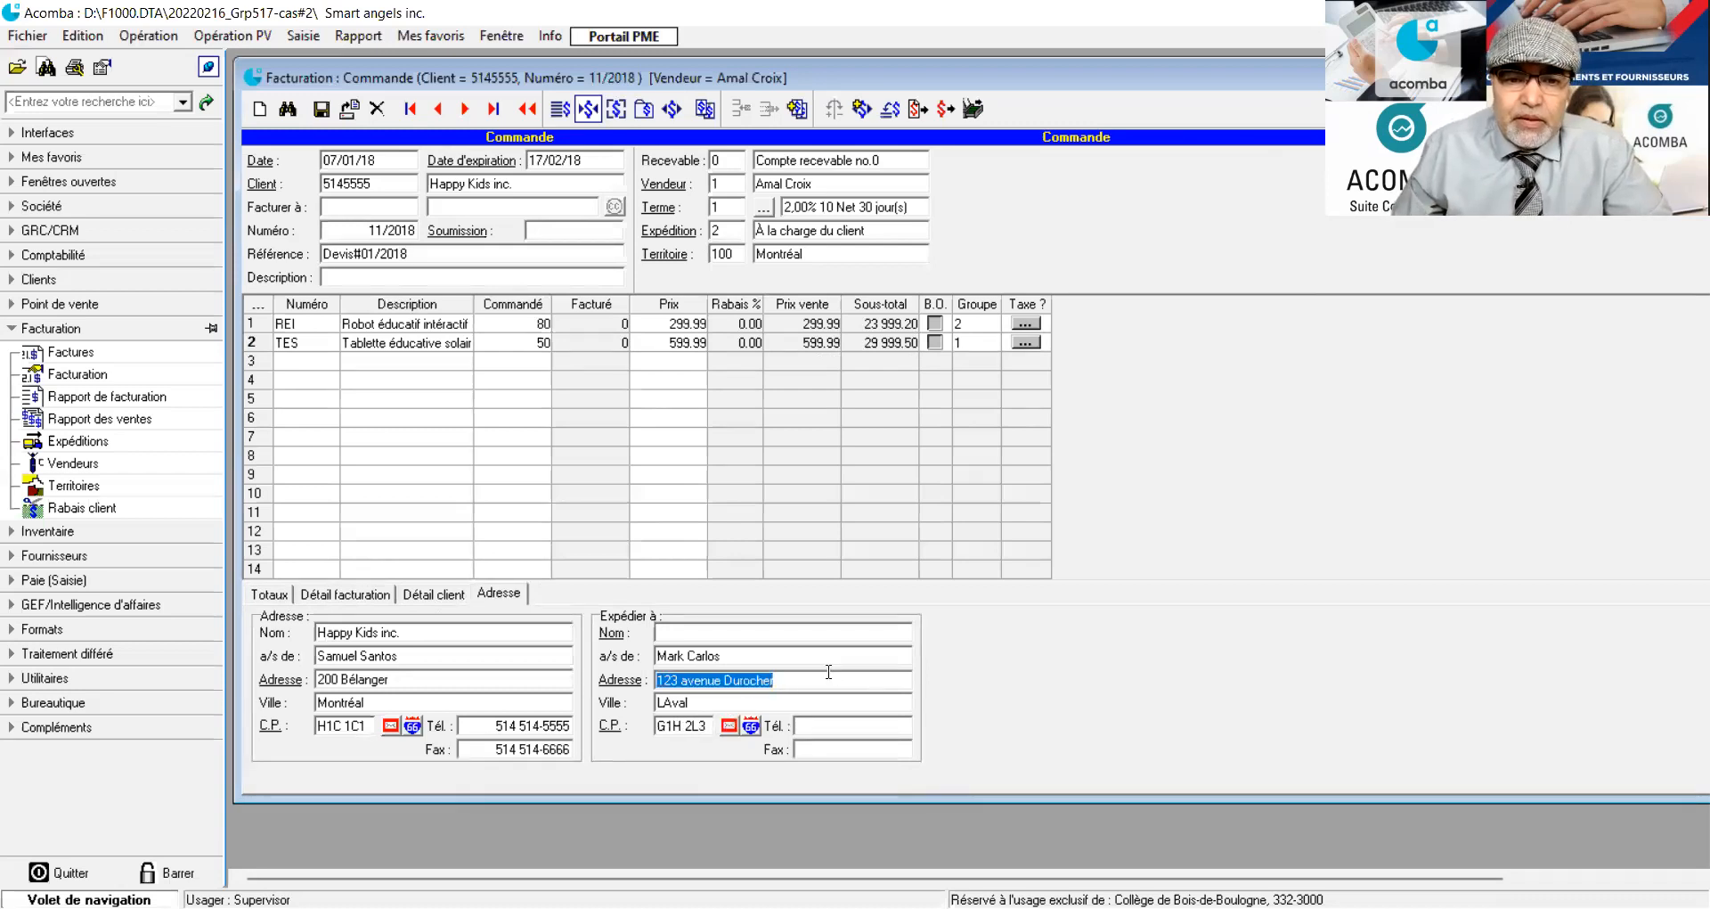
Enter the ship-to phone and fax numbers
click(812, 723)
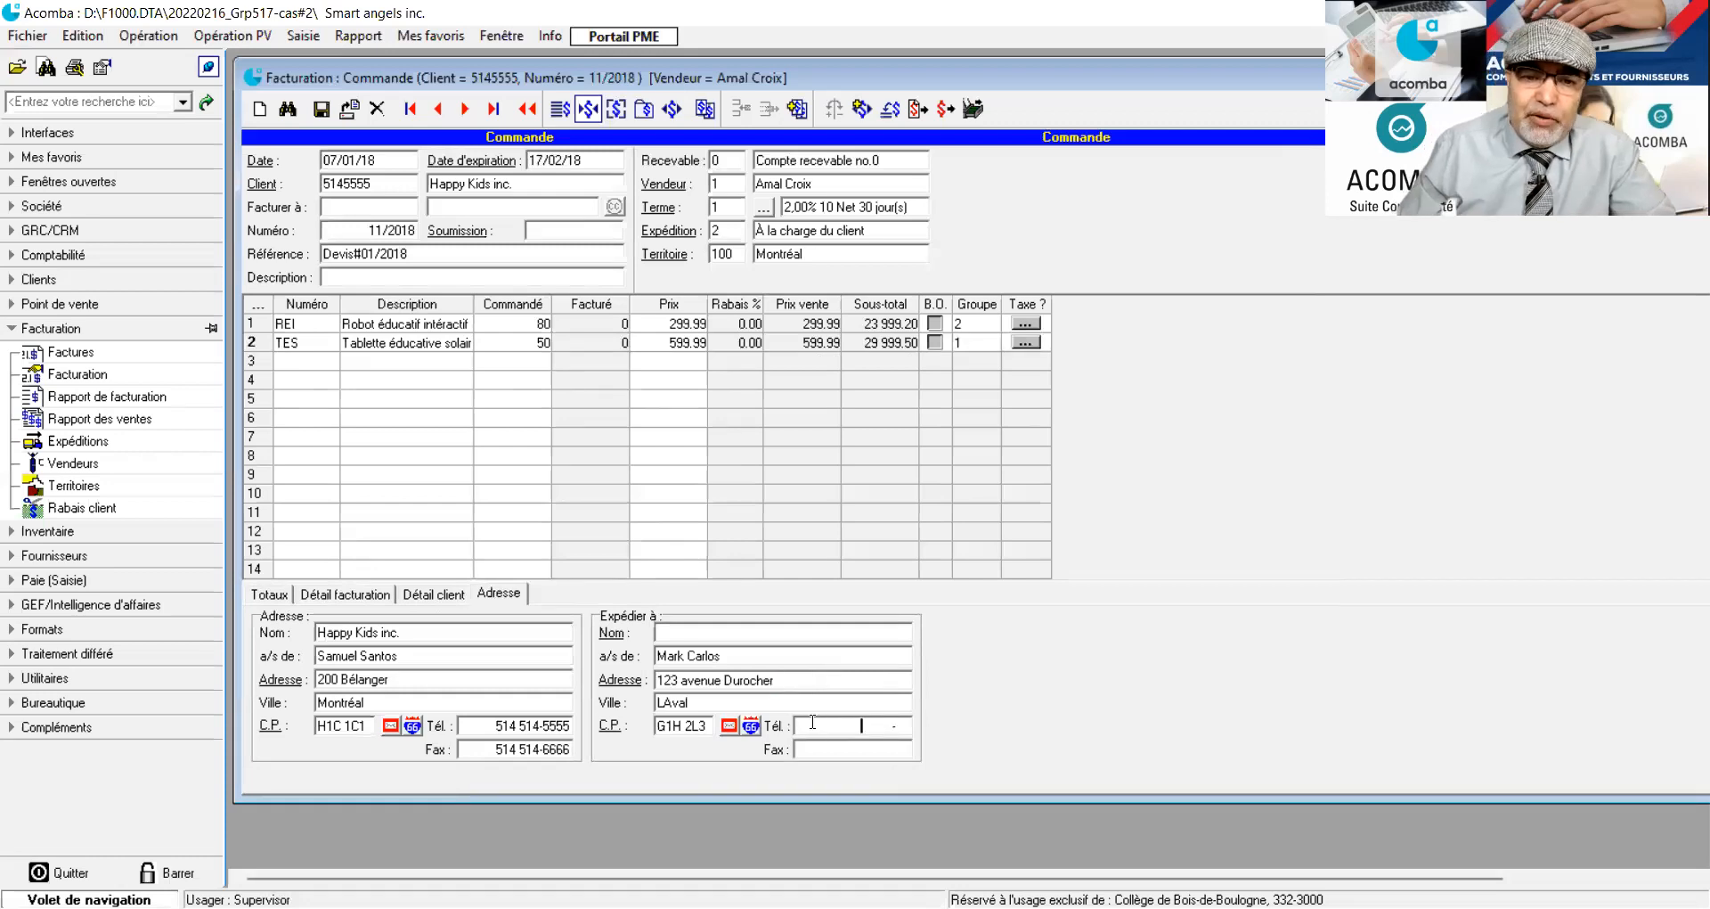
text(450)
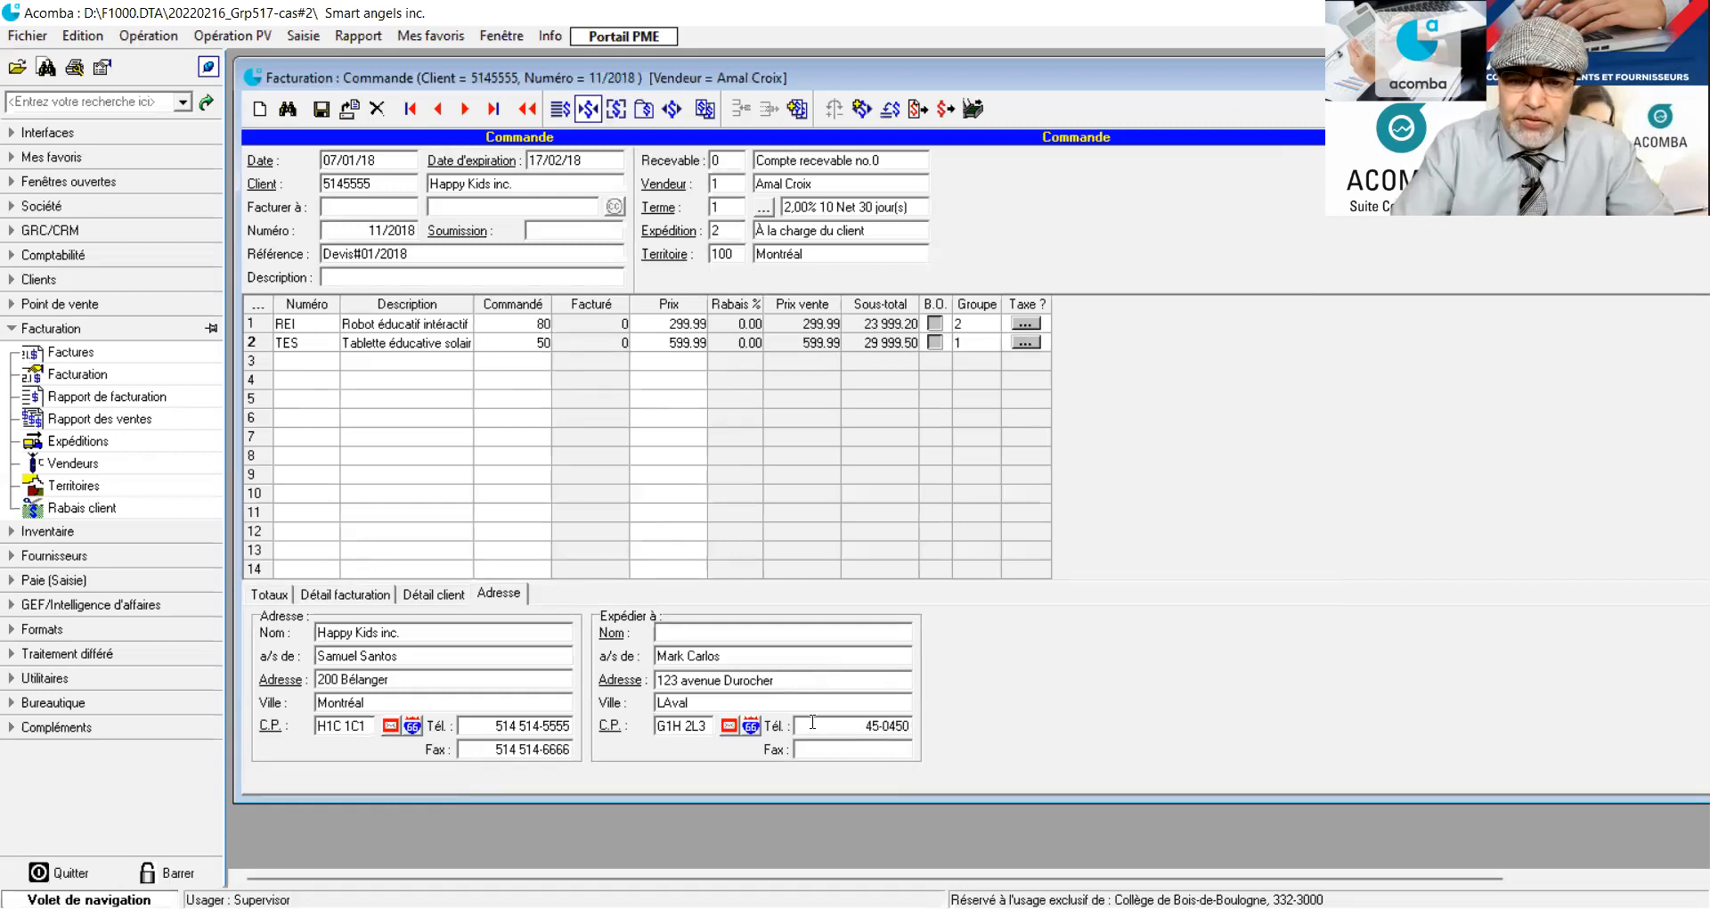
text( 450-4501)
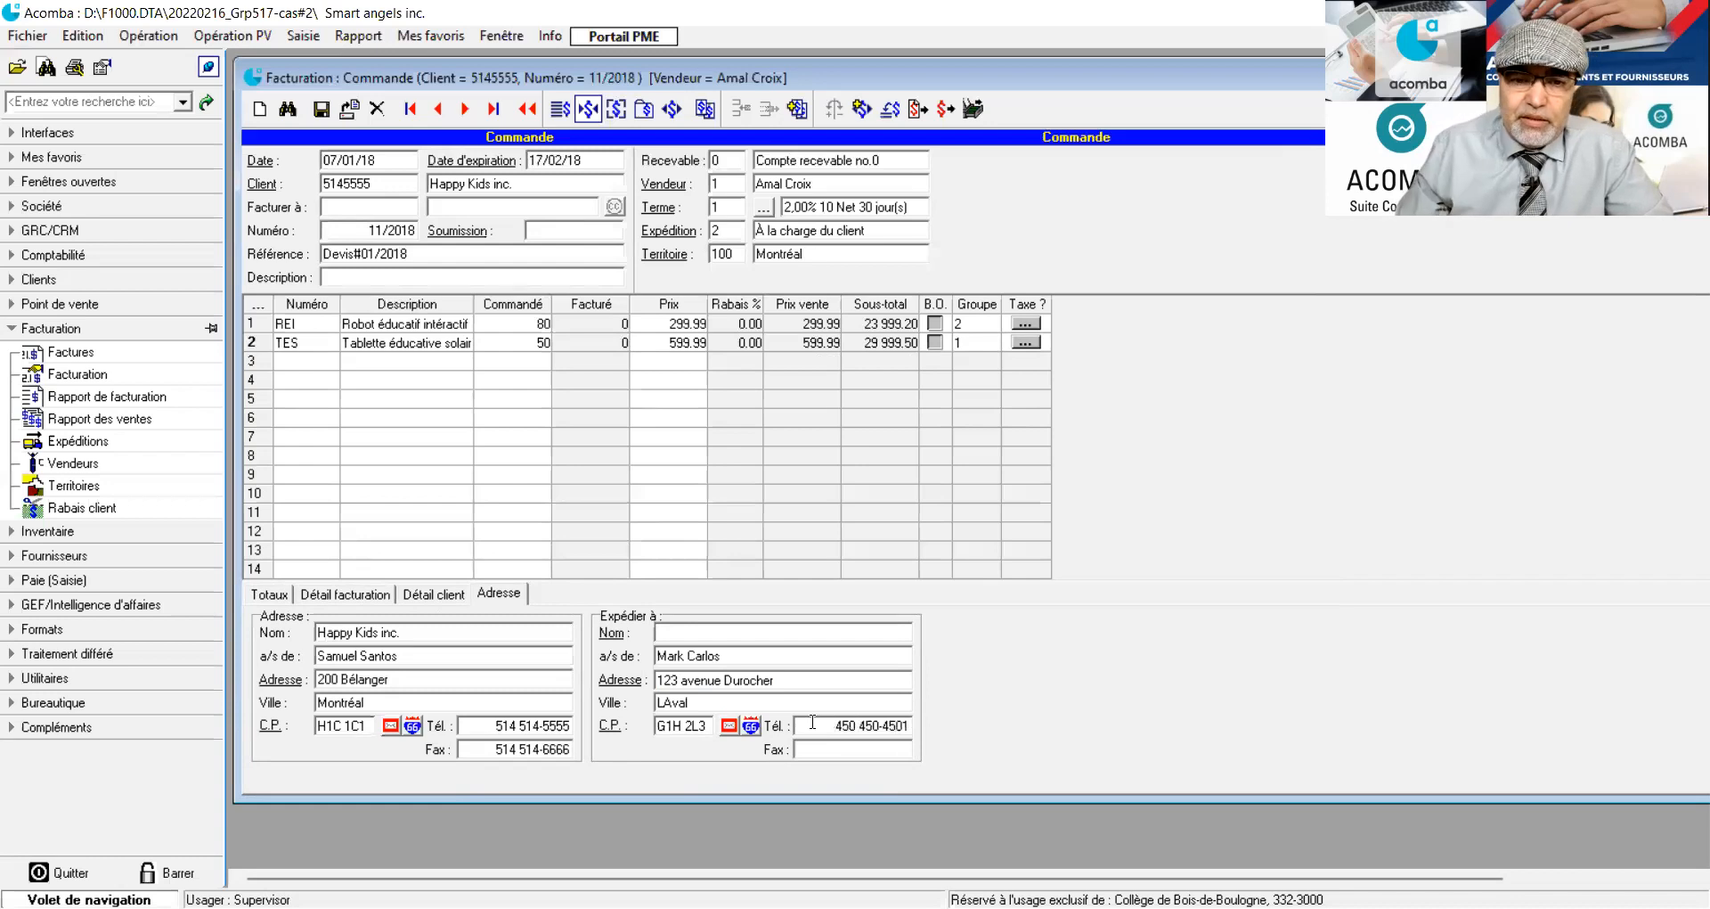
click(826, 753)
text(450)
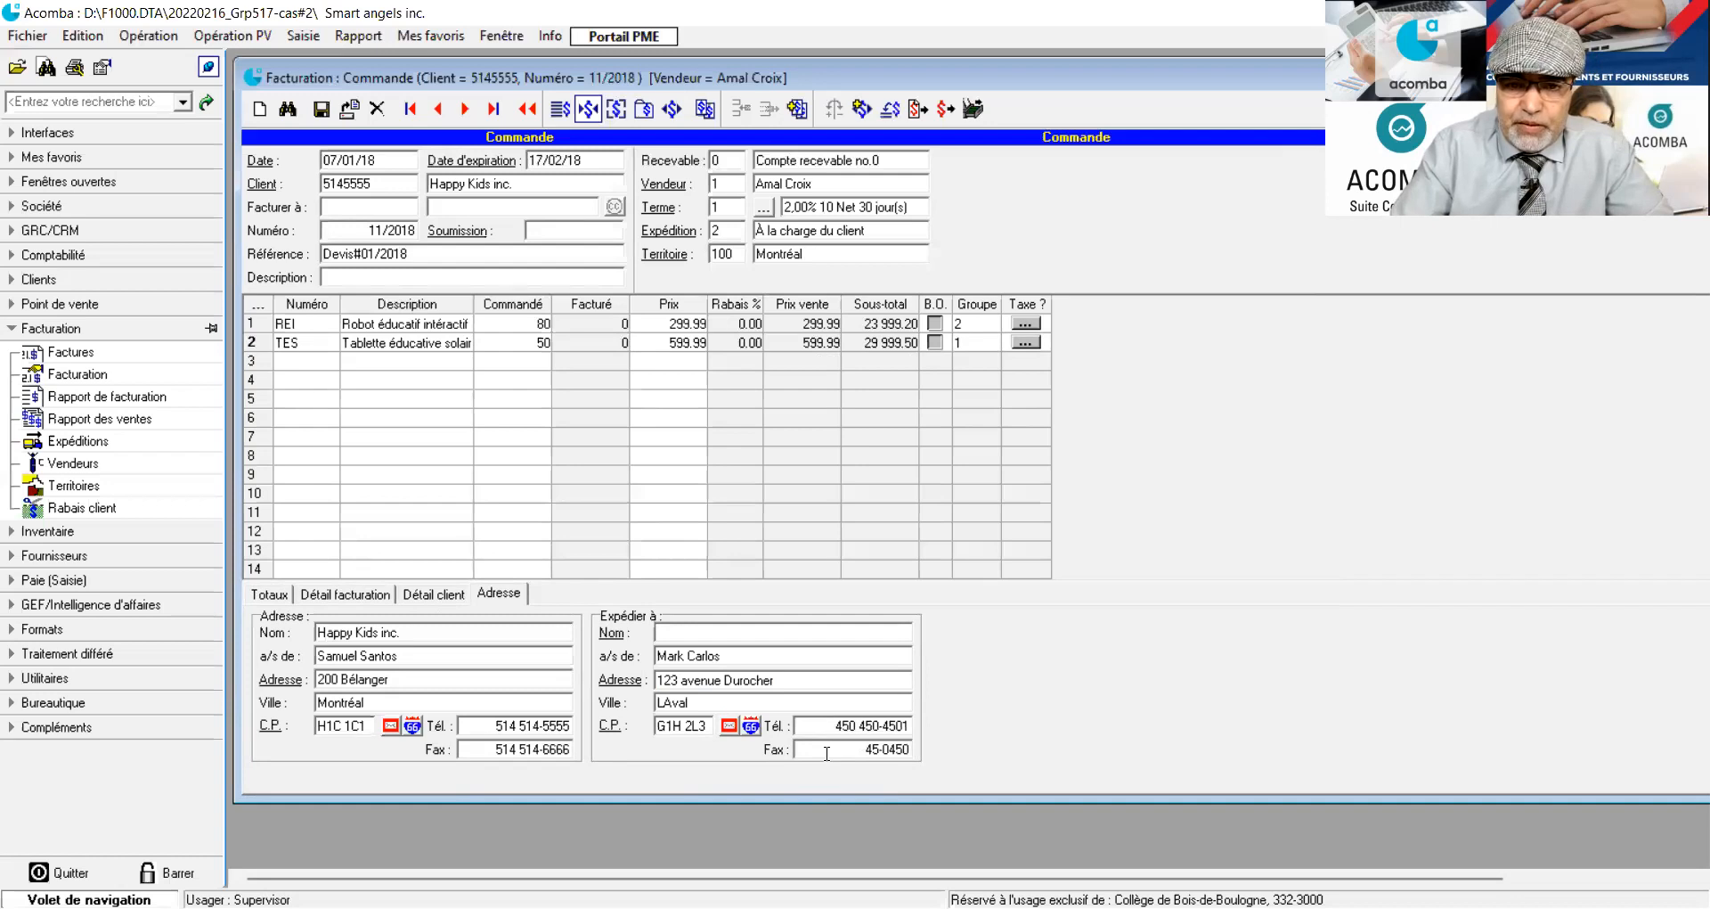
text(4504502)
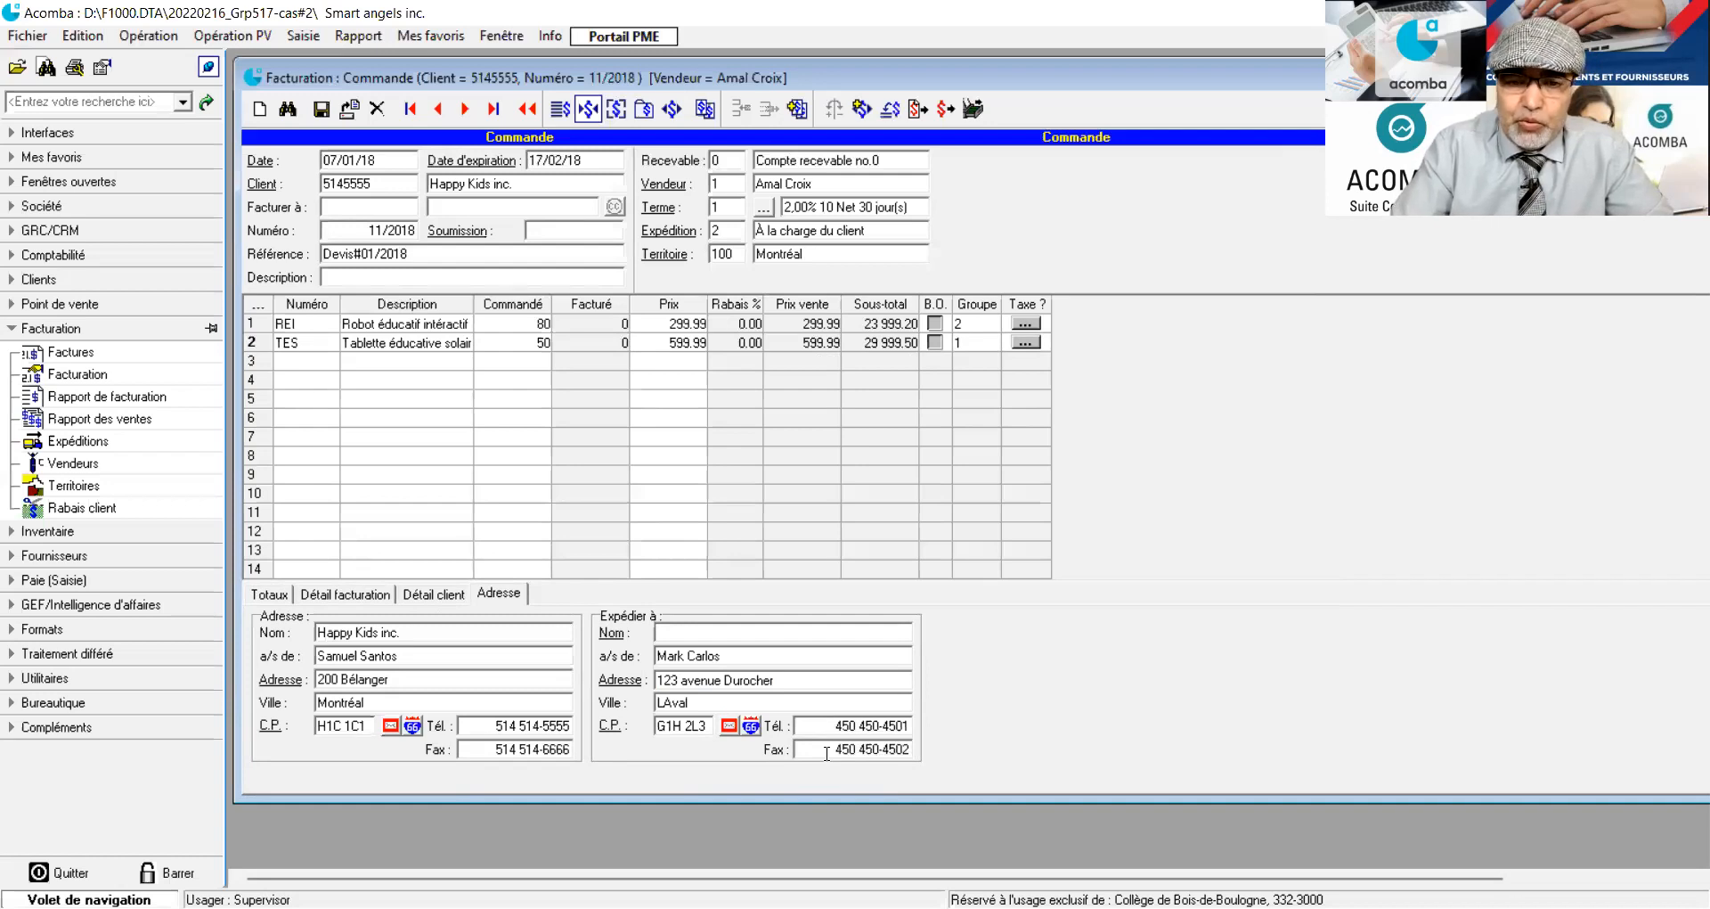
key(Tab)
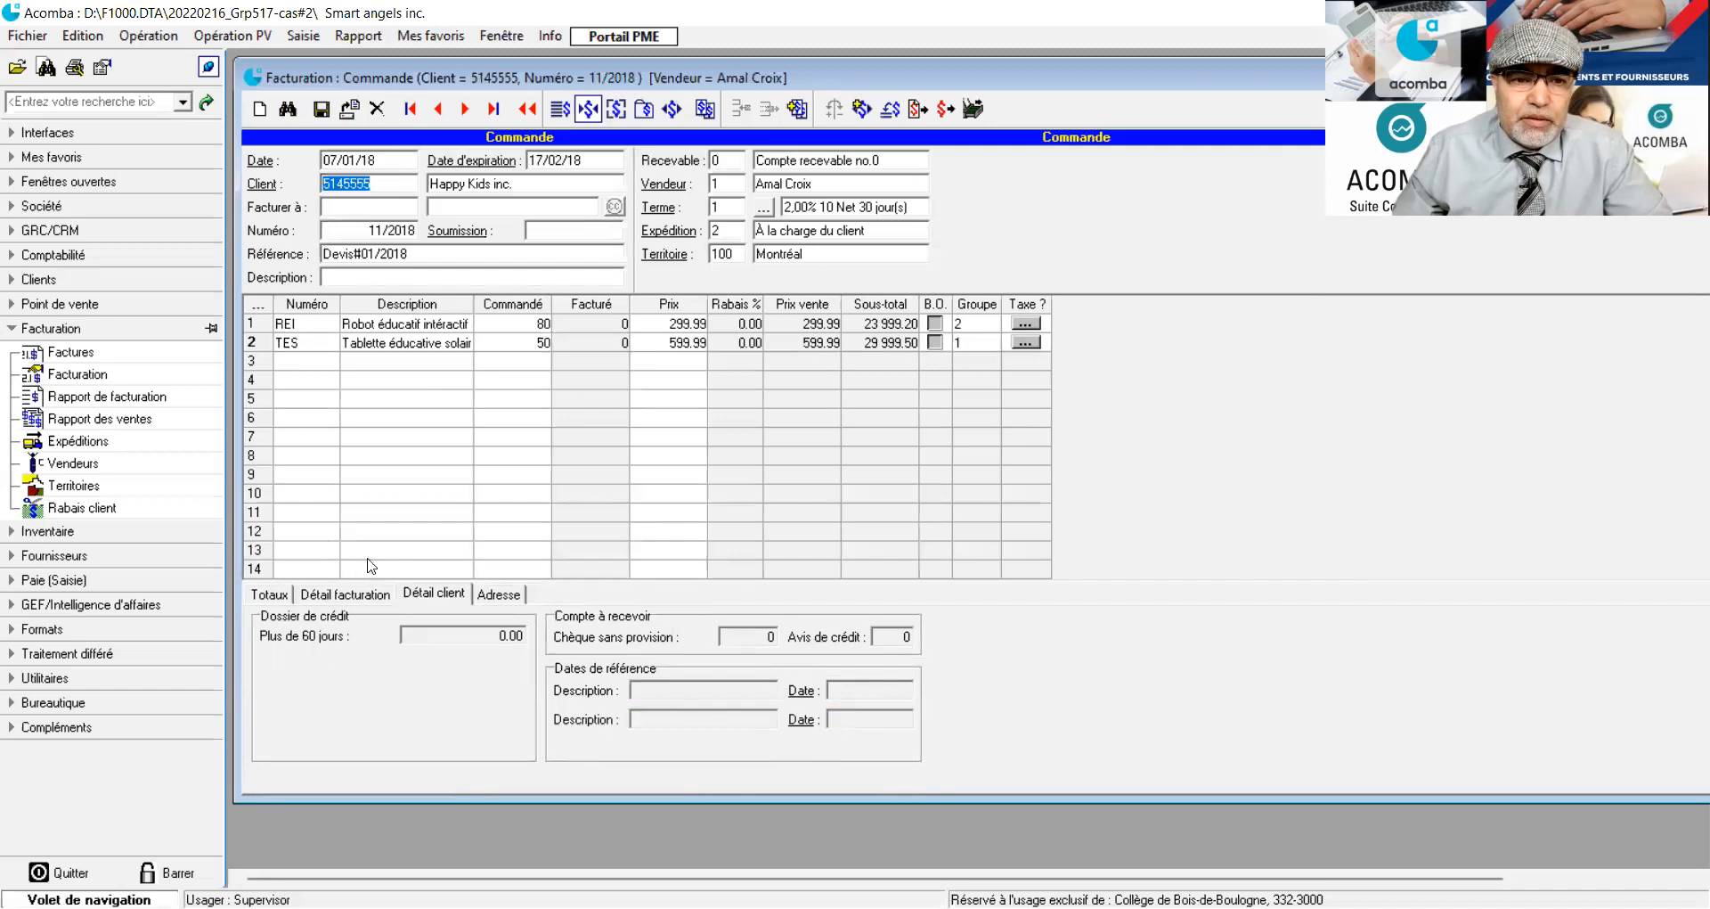
Enter 'Happy Kids inc' as the ship-to name
click(353, 596)
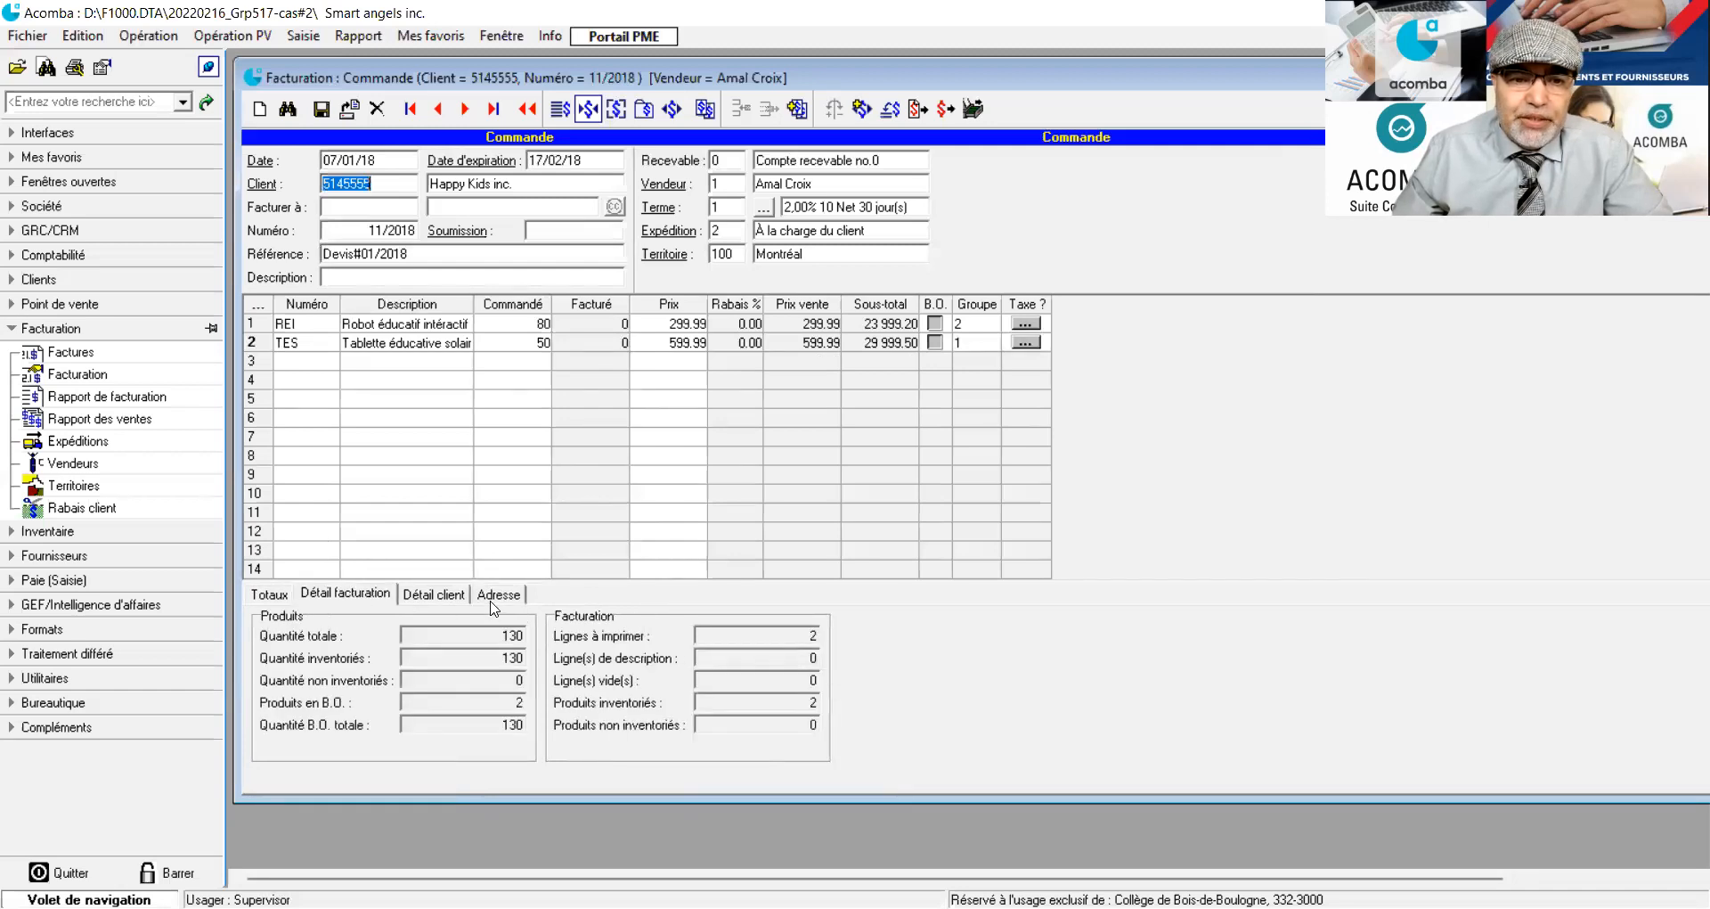
click(495, 595)
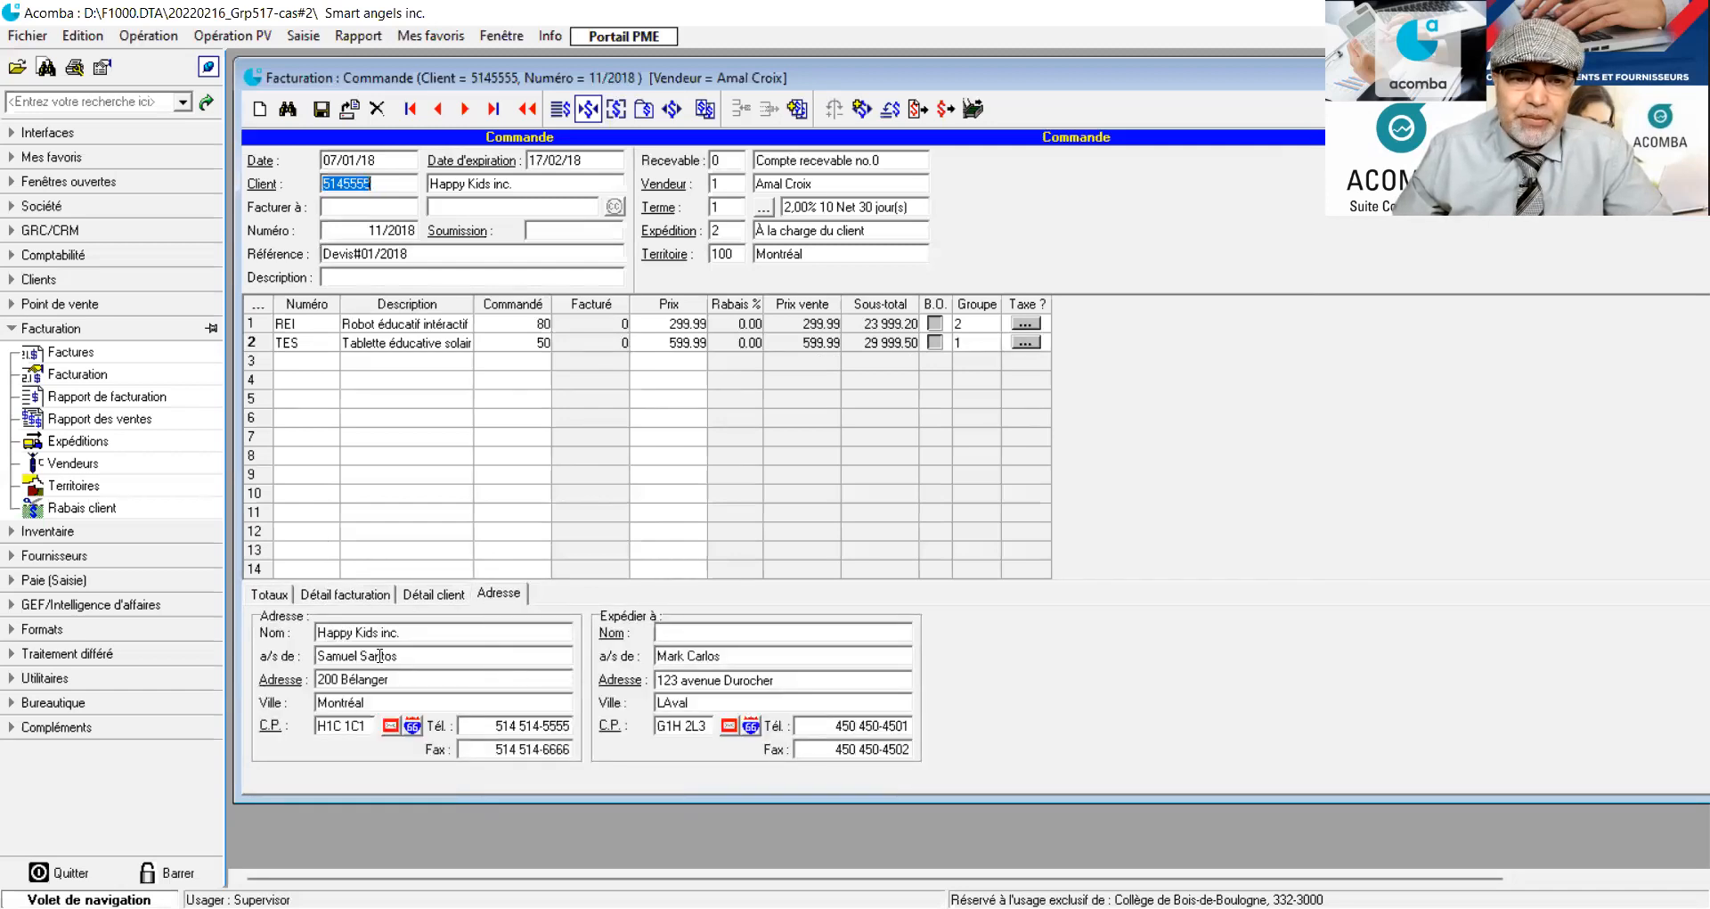
click(698, 630)
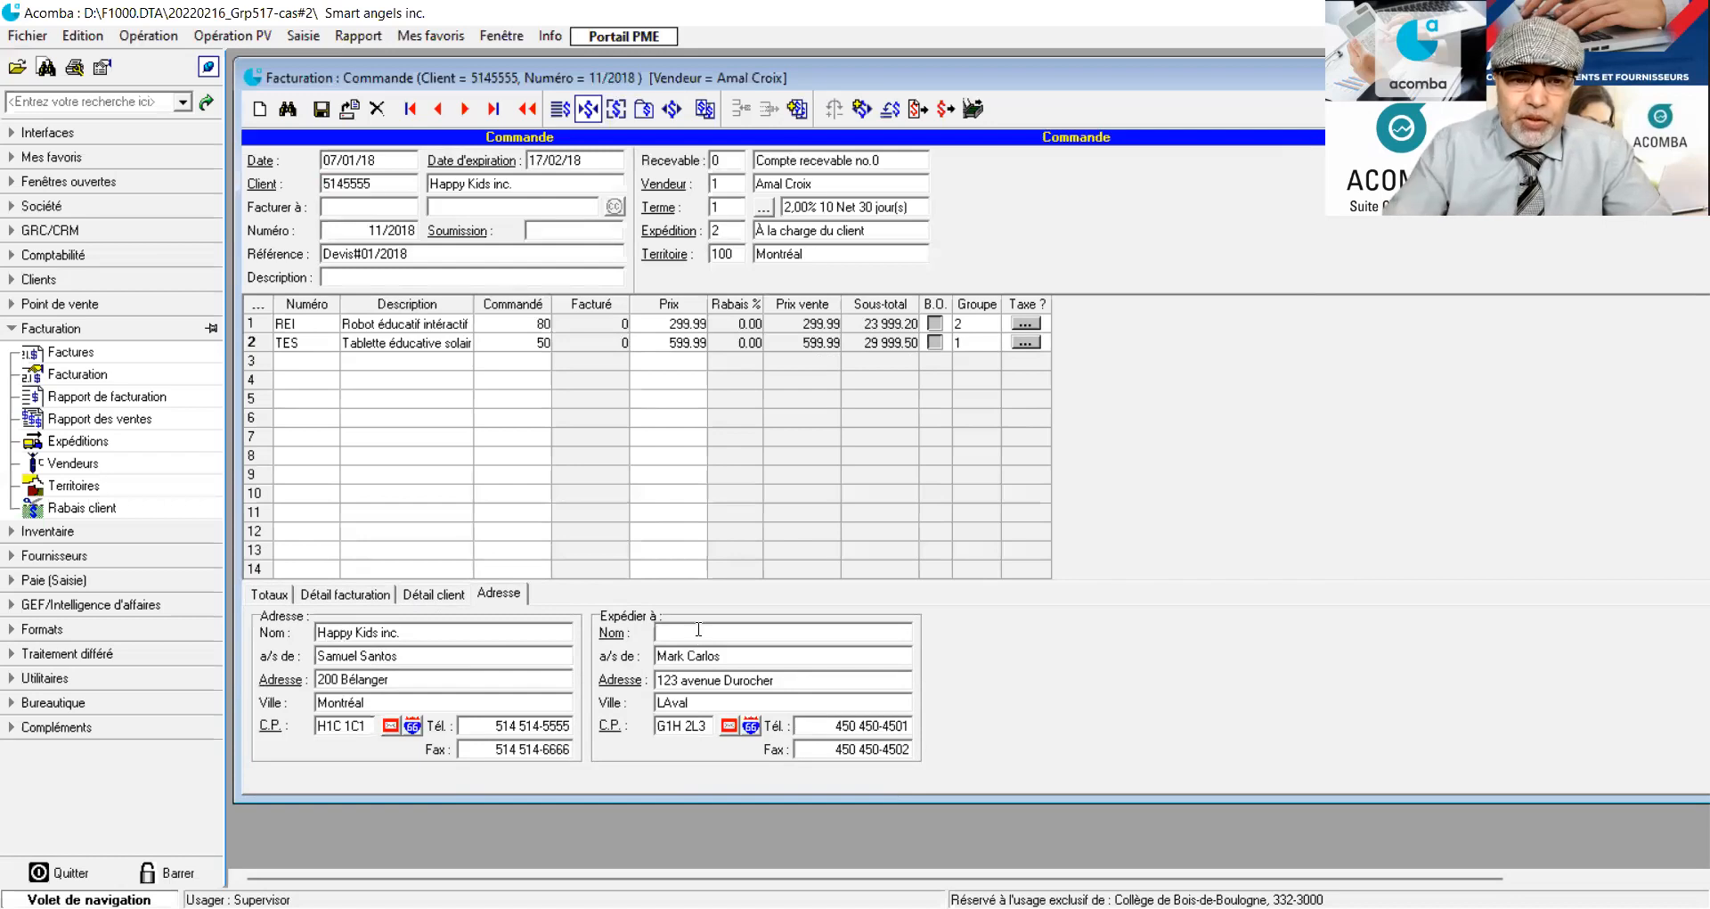
text(Happy)
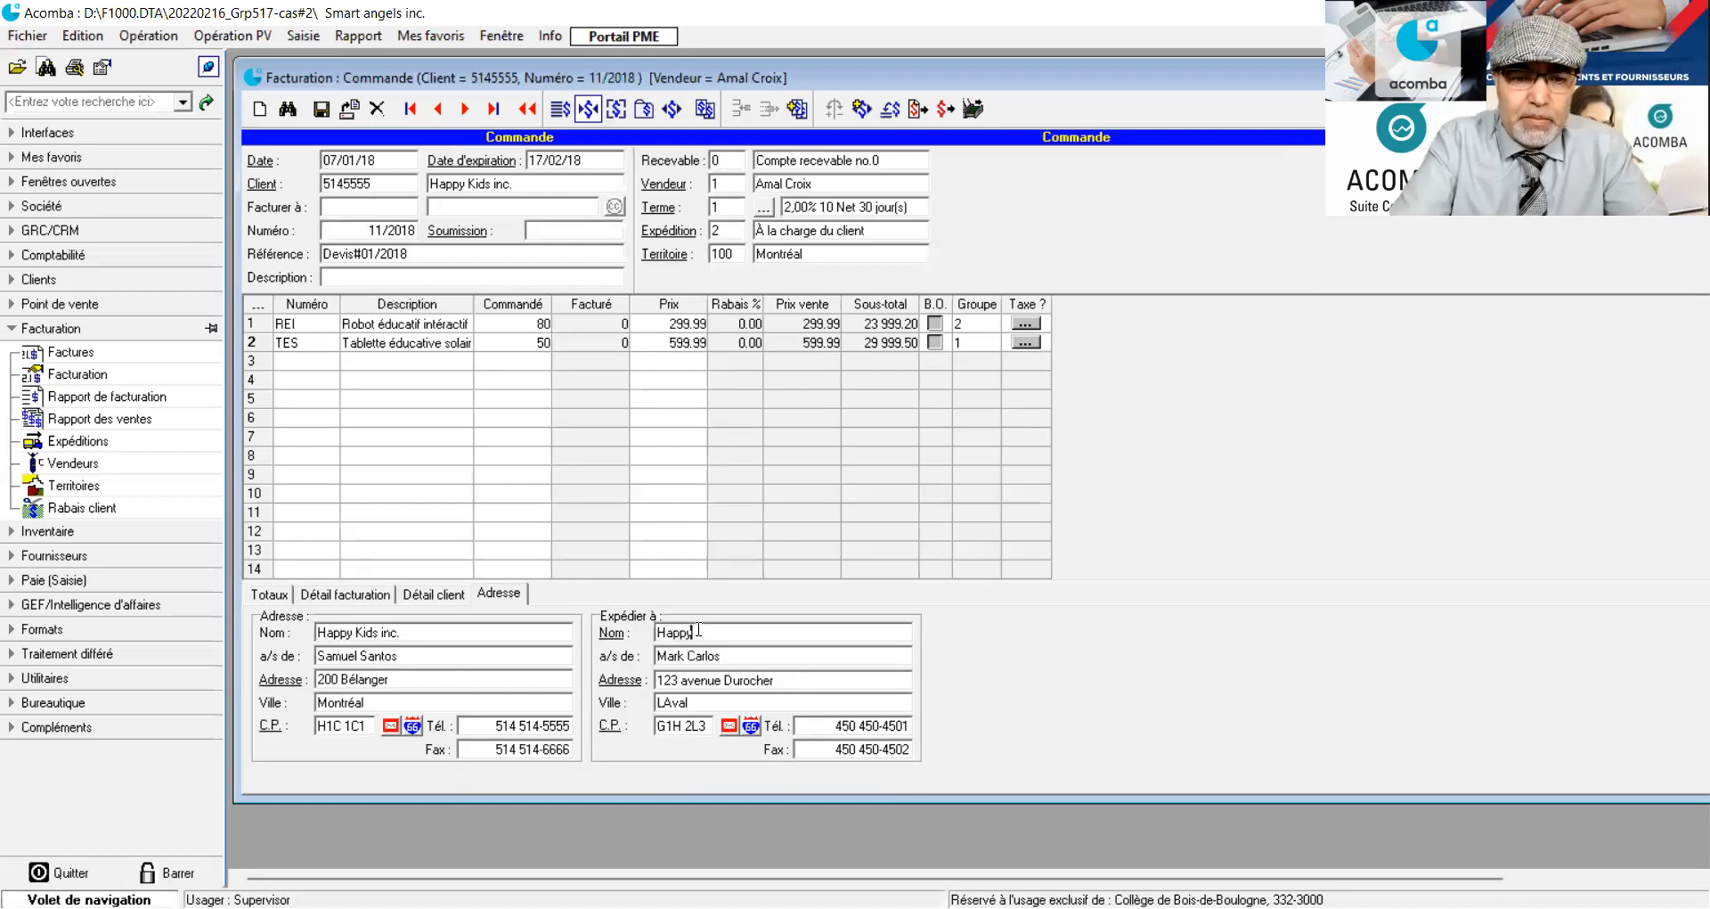
text( Kids)
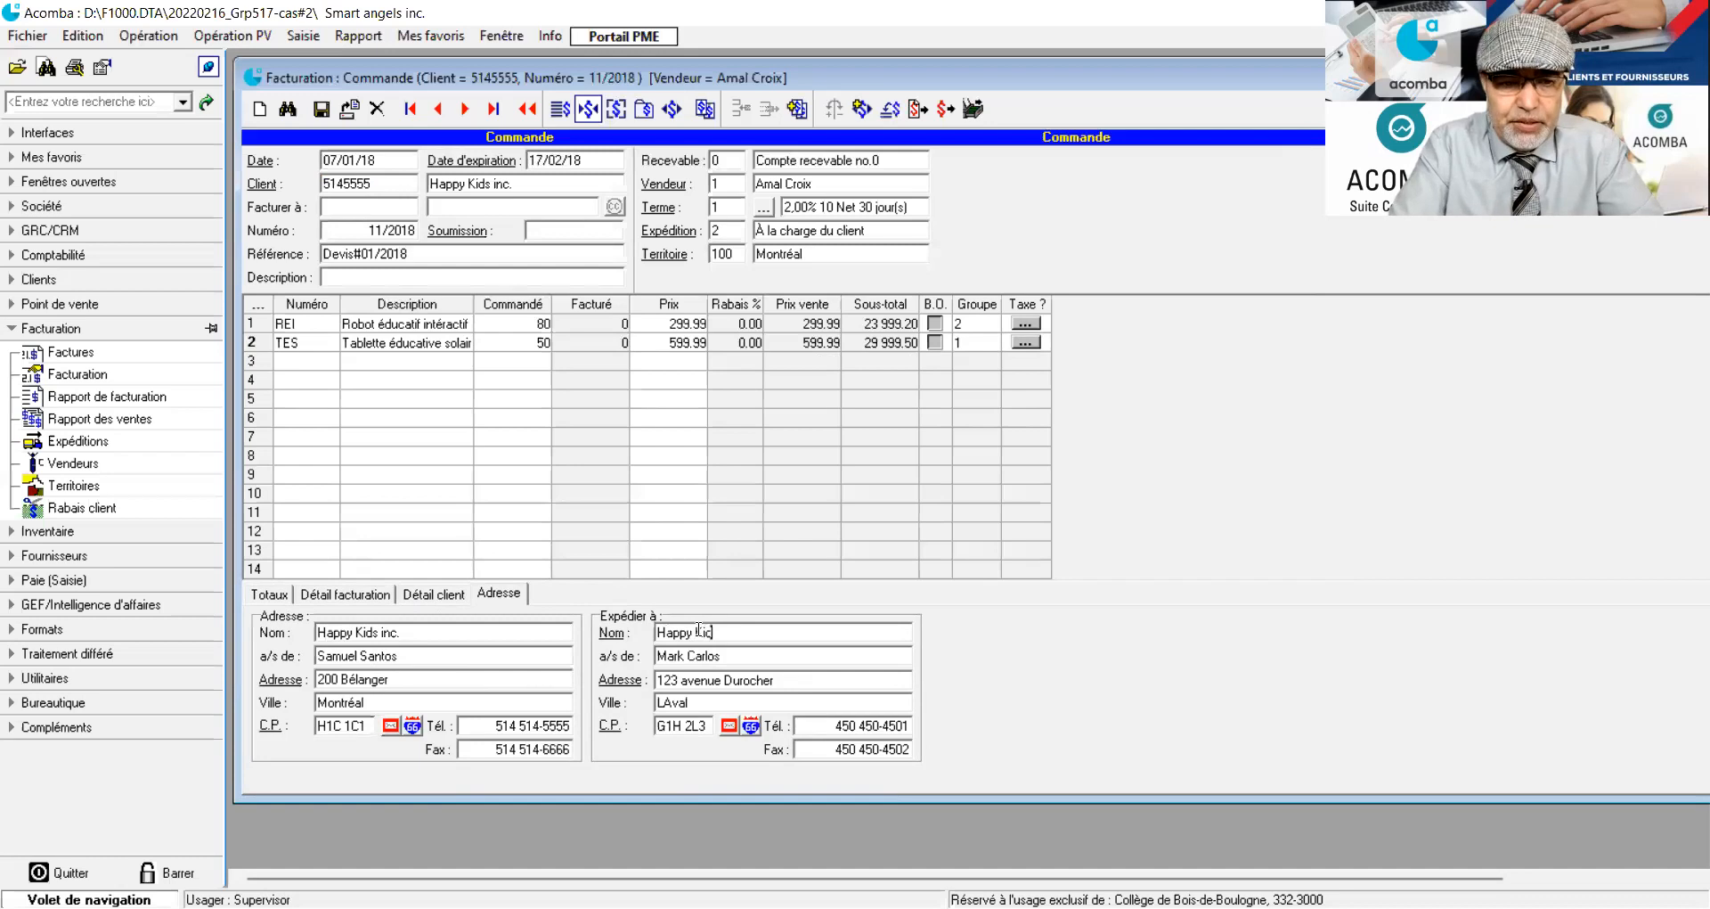
text( inc)
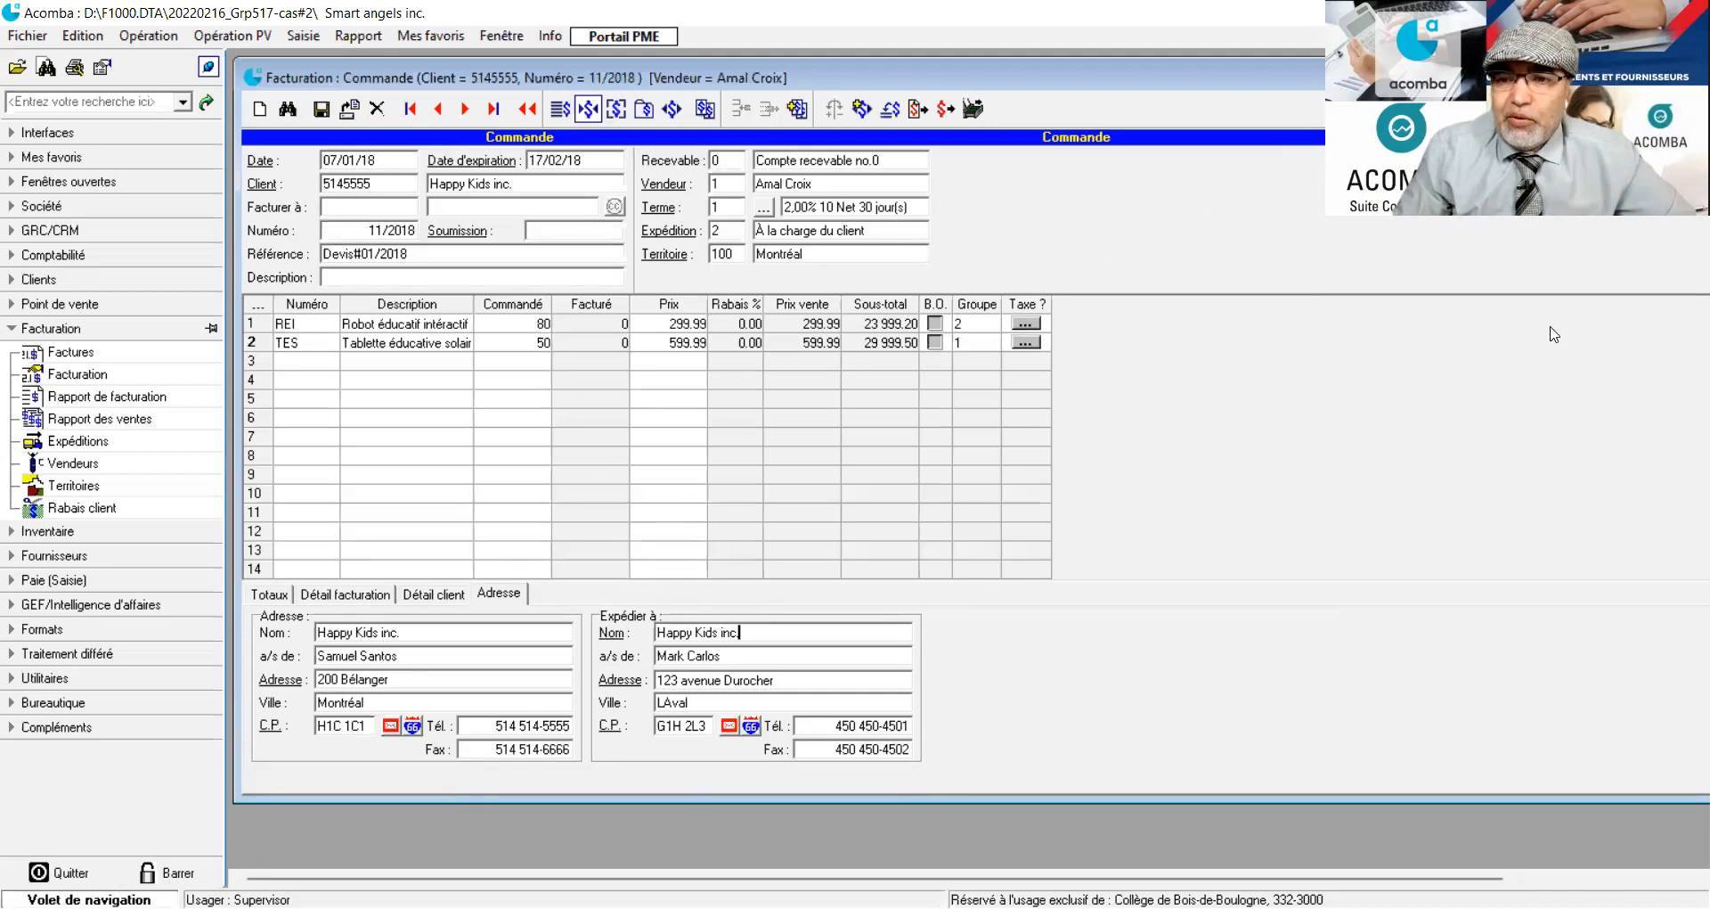
Maximize, restore and reposition the order 11/2018 window, then close it
click(1620, 528)
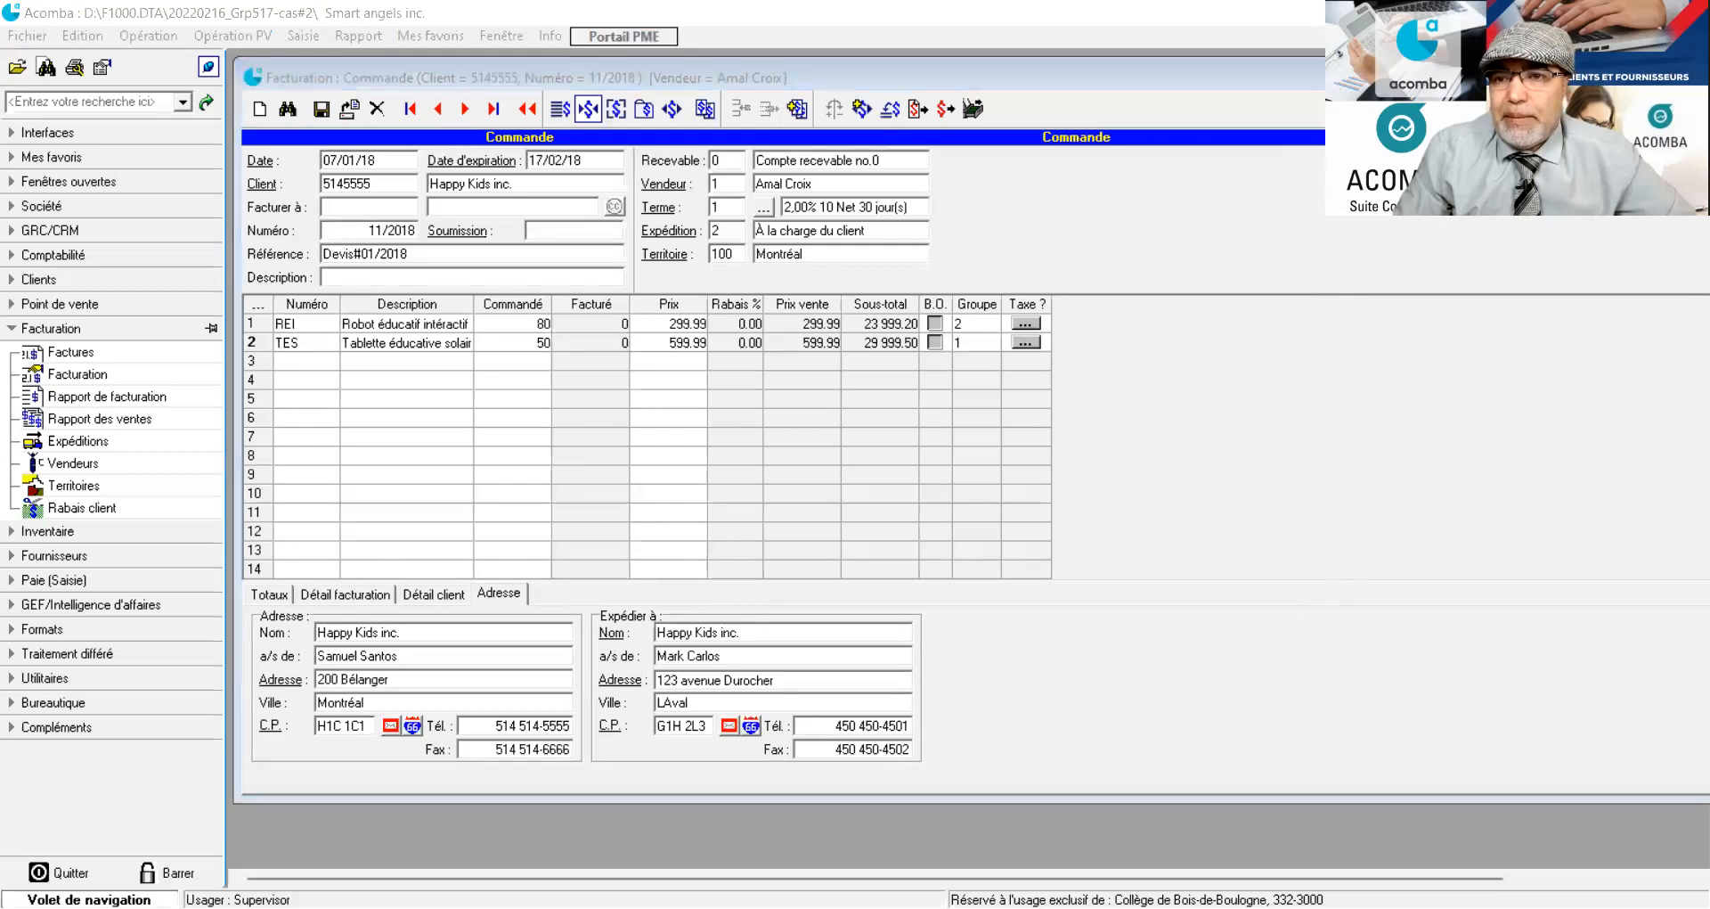
key(alt+Tab)
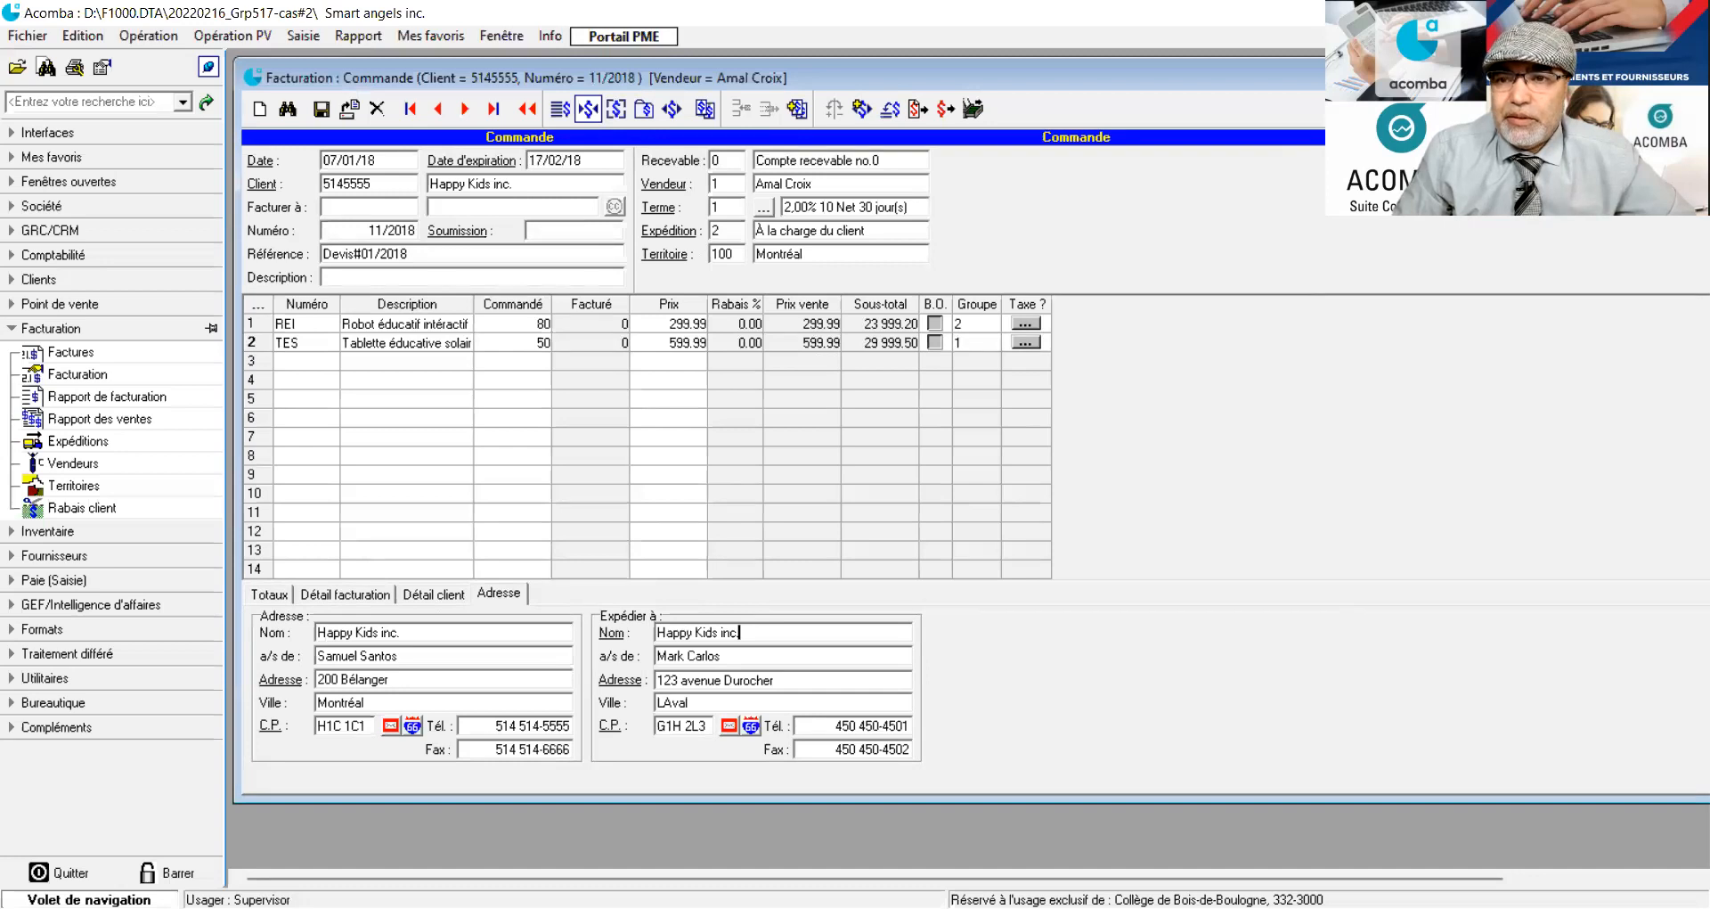
drag(962, 78, 747, 99)
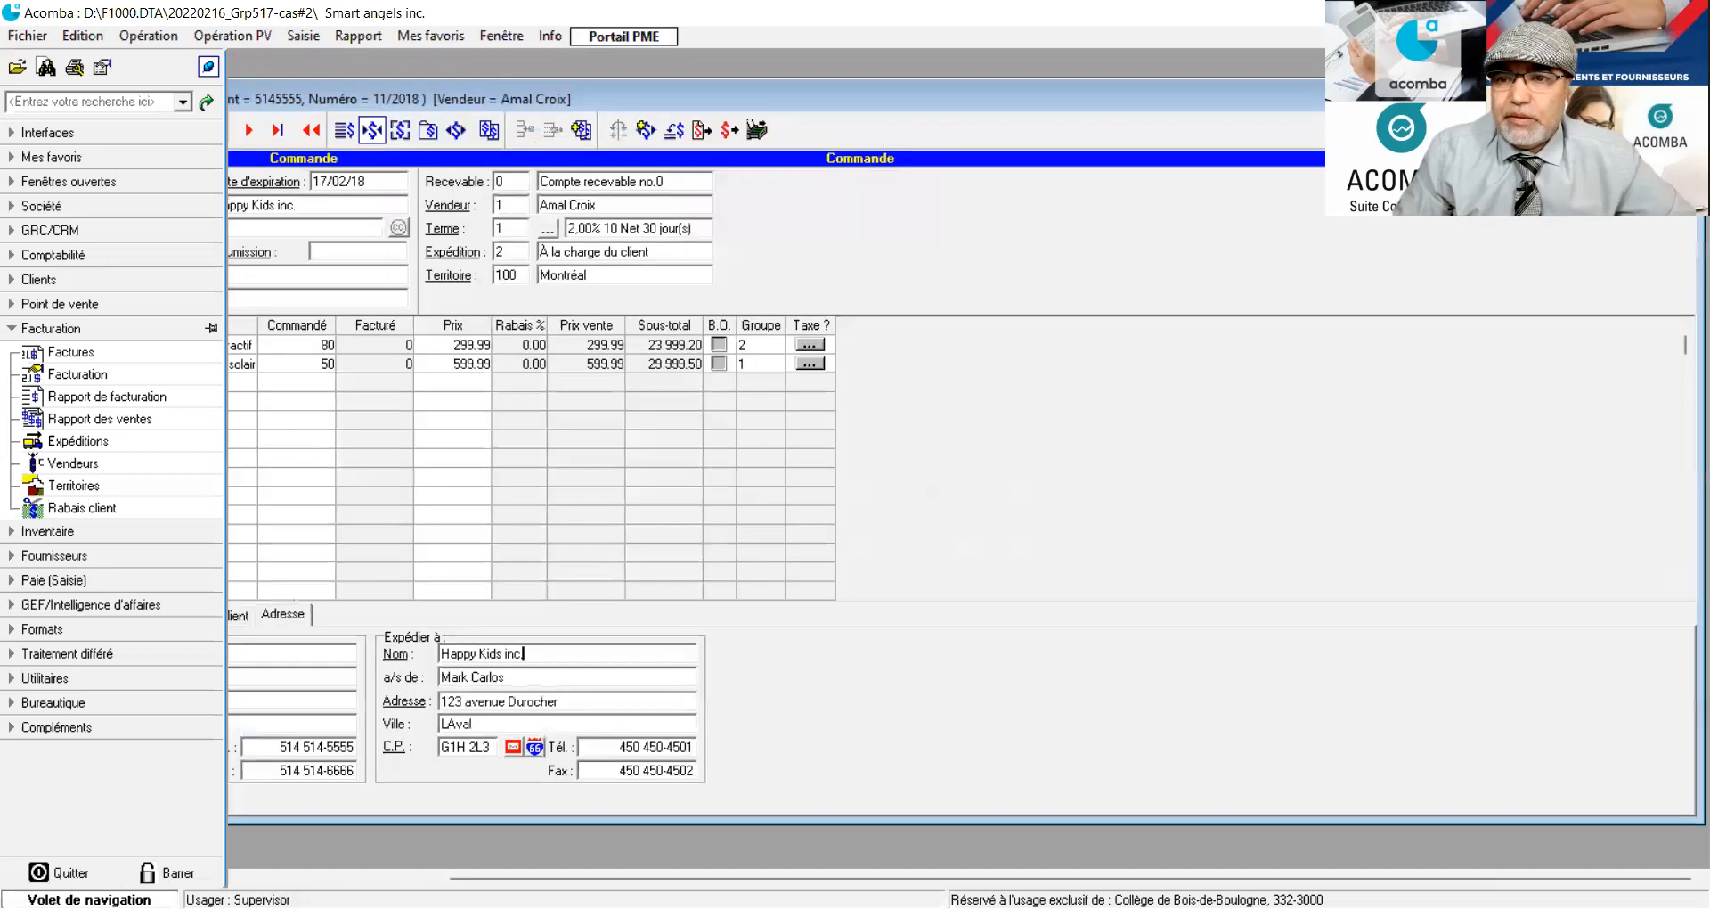
click(1651, 99)
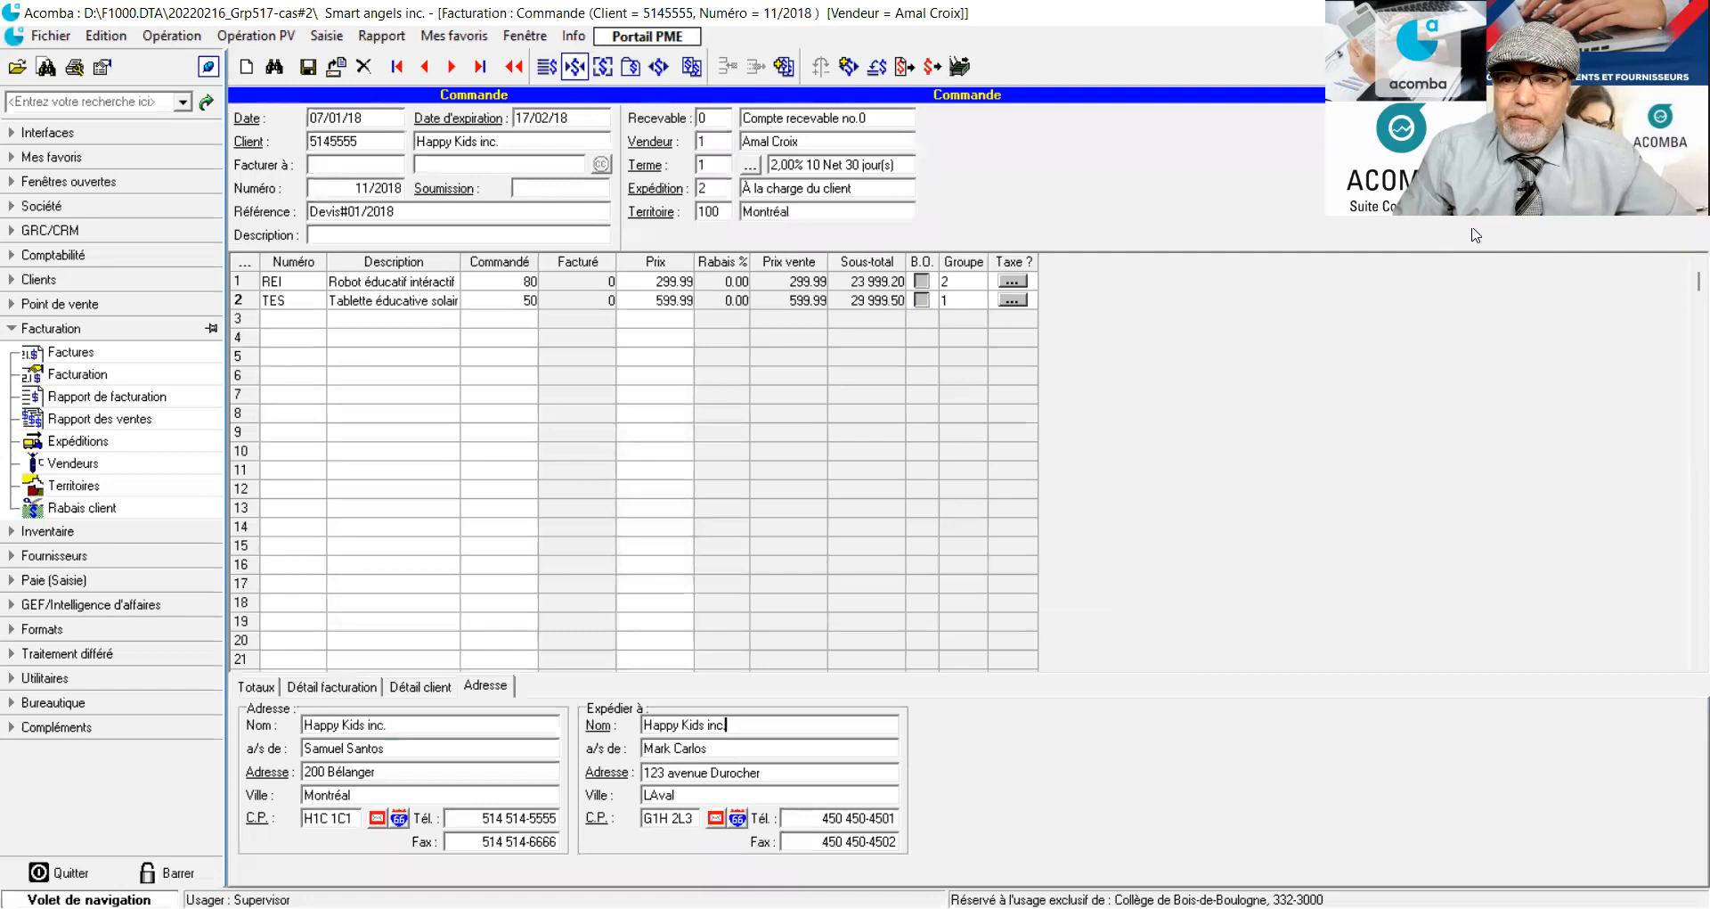
click(1676, 37)
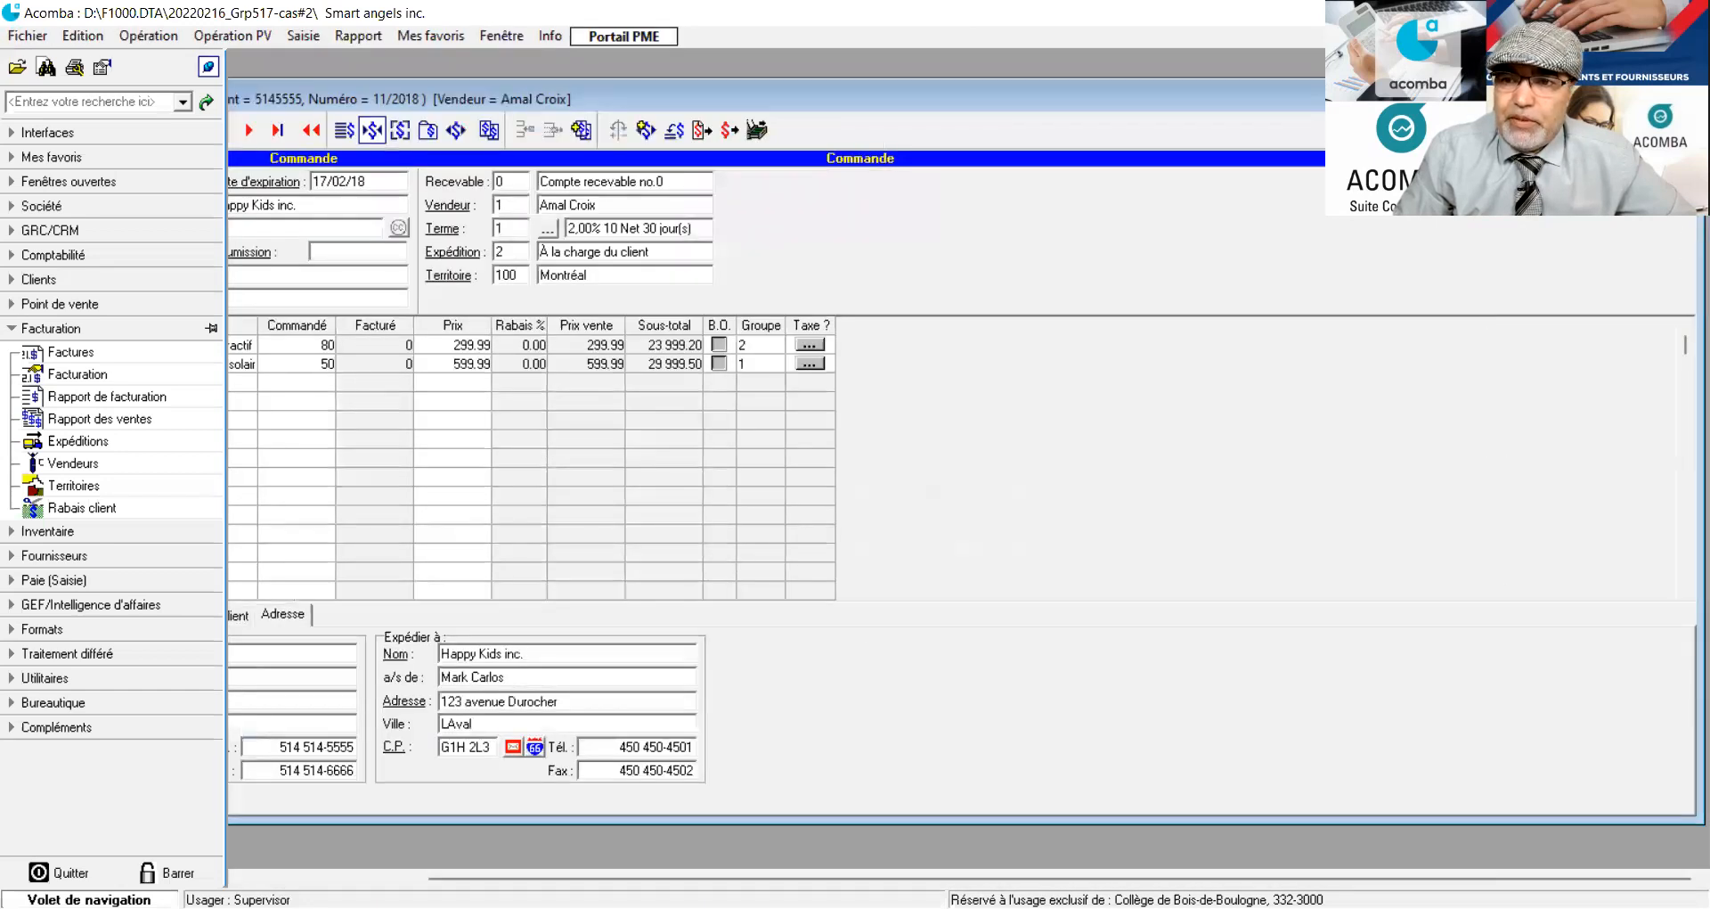
drag(1702, 418, 1696, 418)
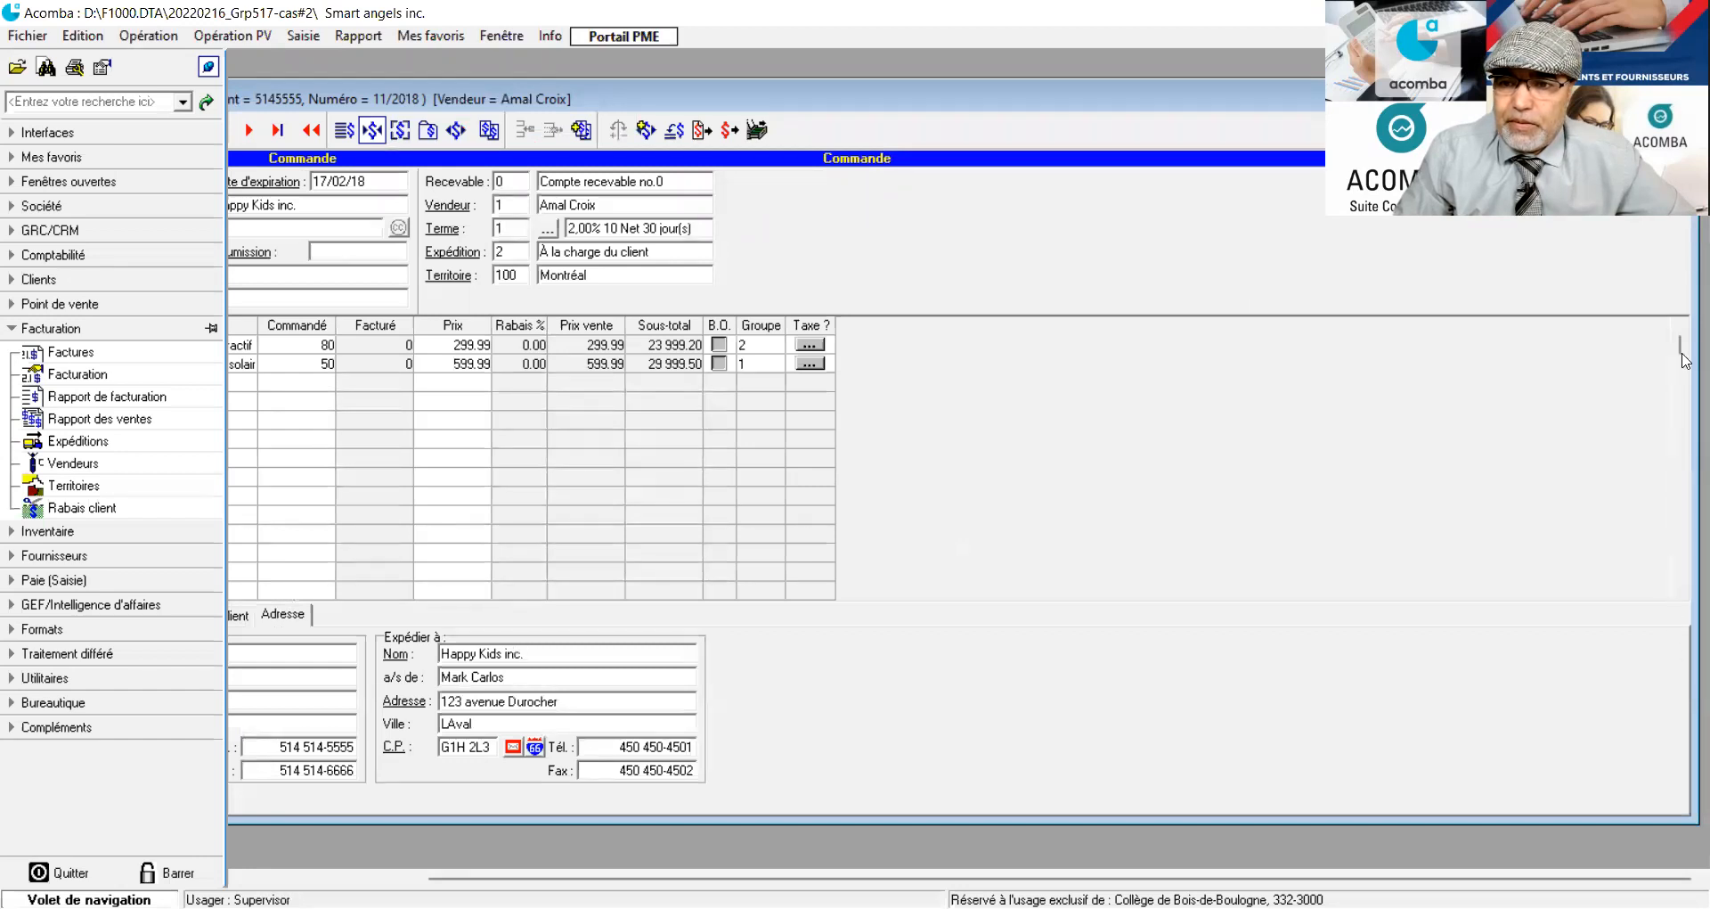
drag(1682, 348, 1675, 639)
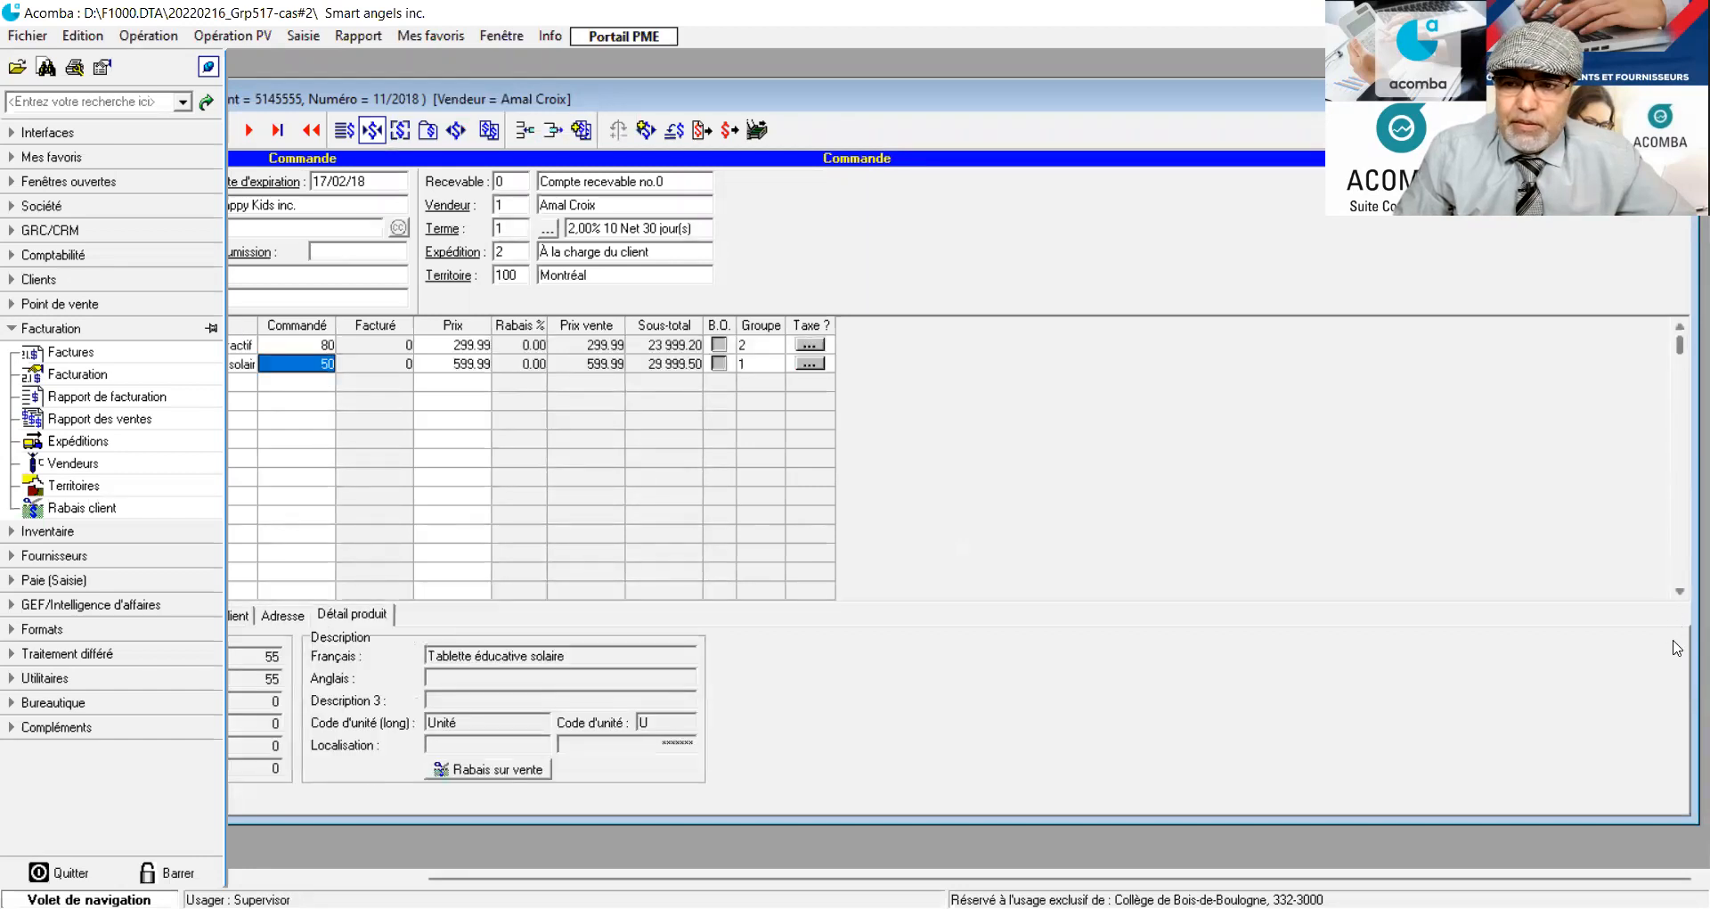
drag(642, 105, 898, 82)
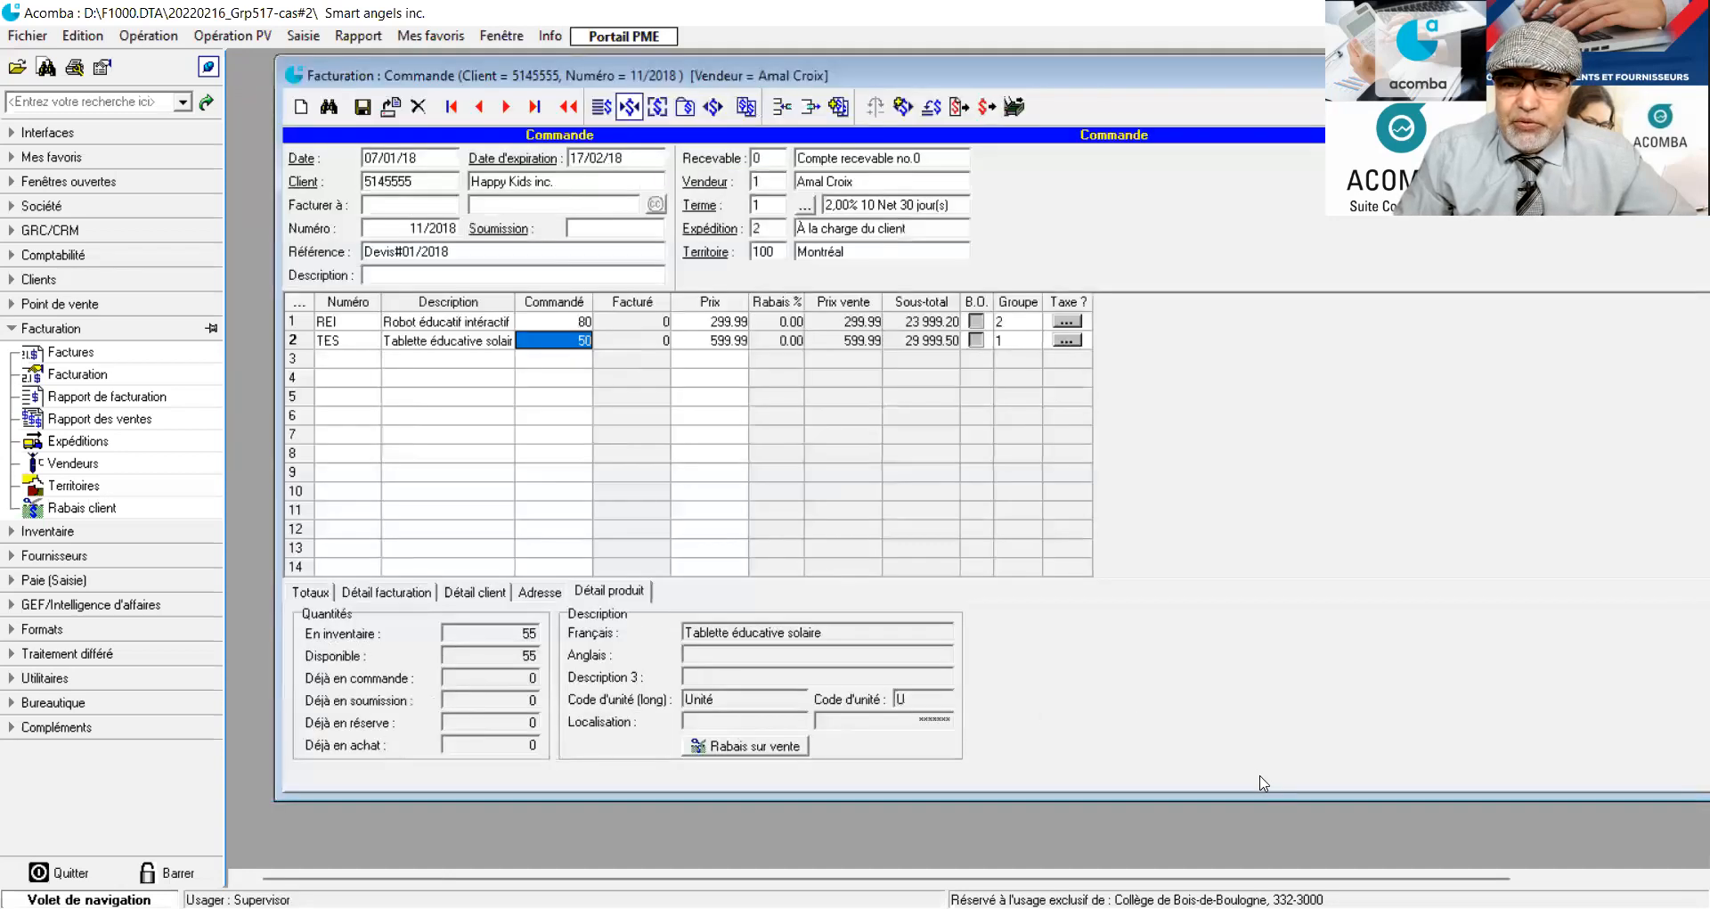
click(1340, 817)
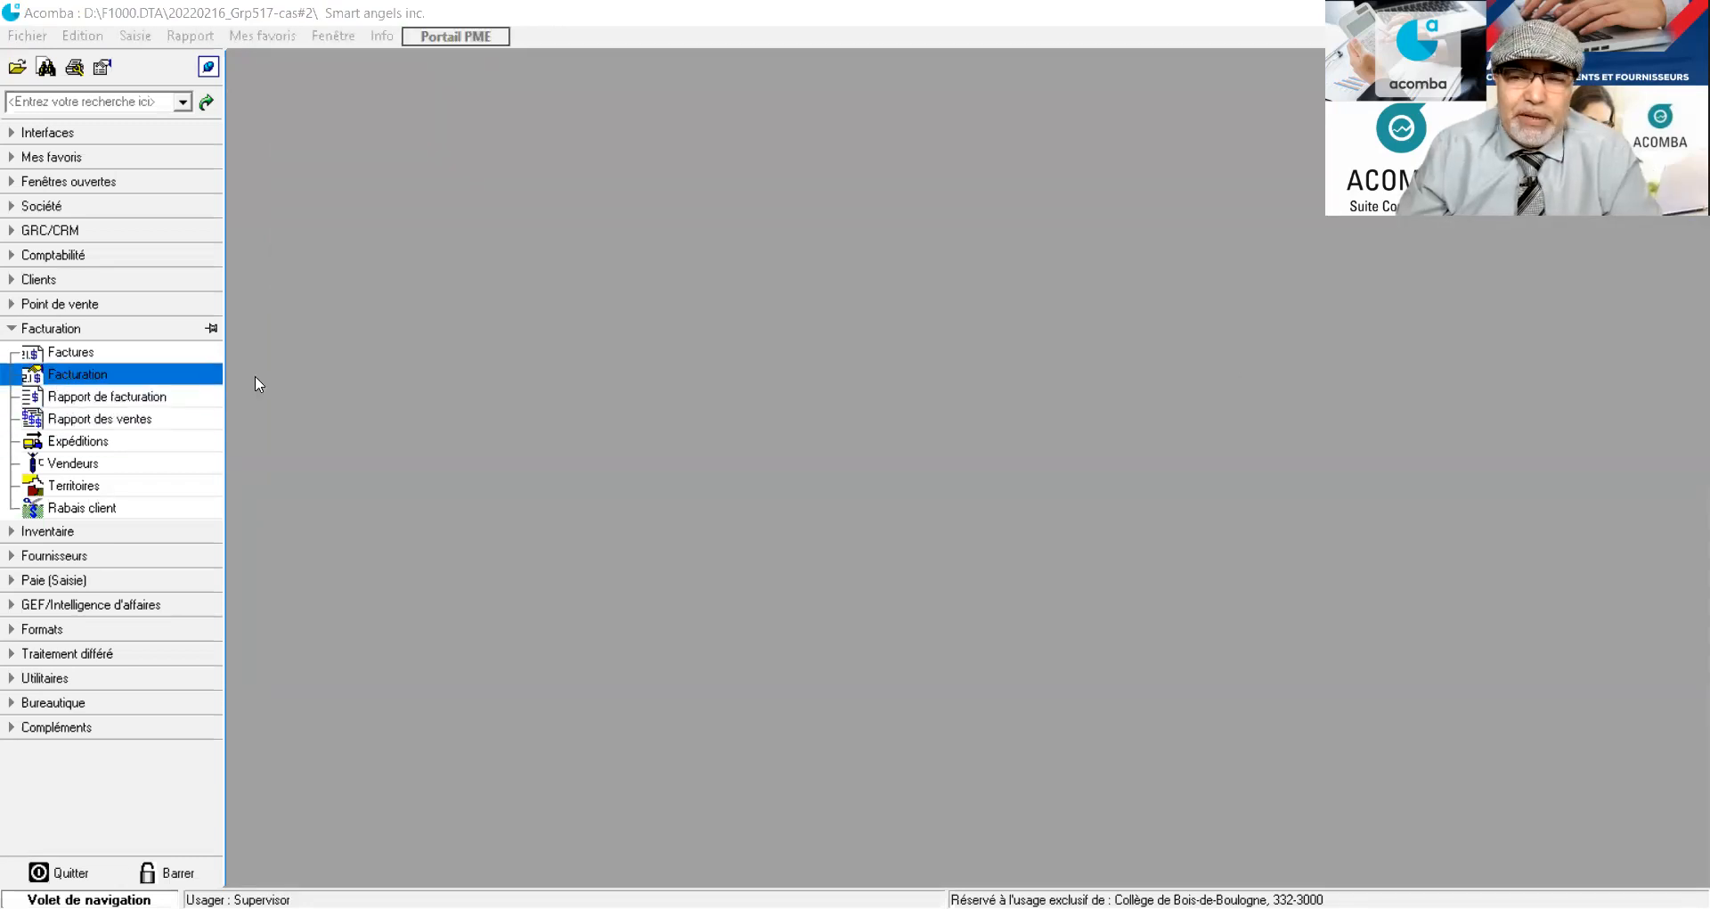
Open the billing window, load order 11/2018, then clear the form
click(42, 379)
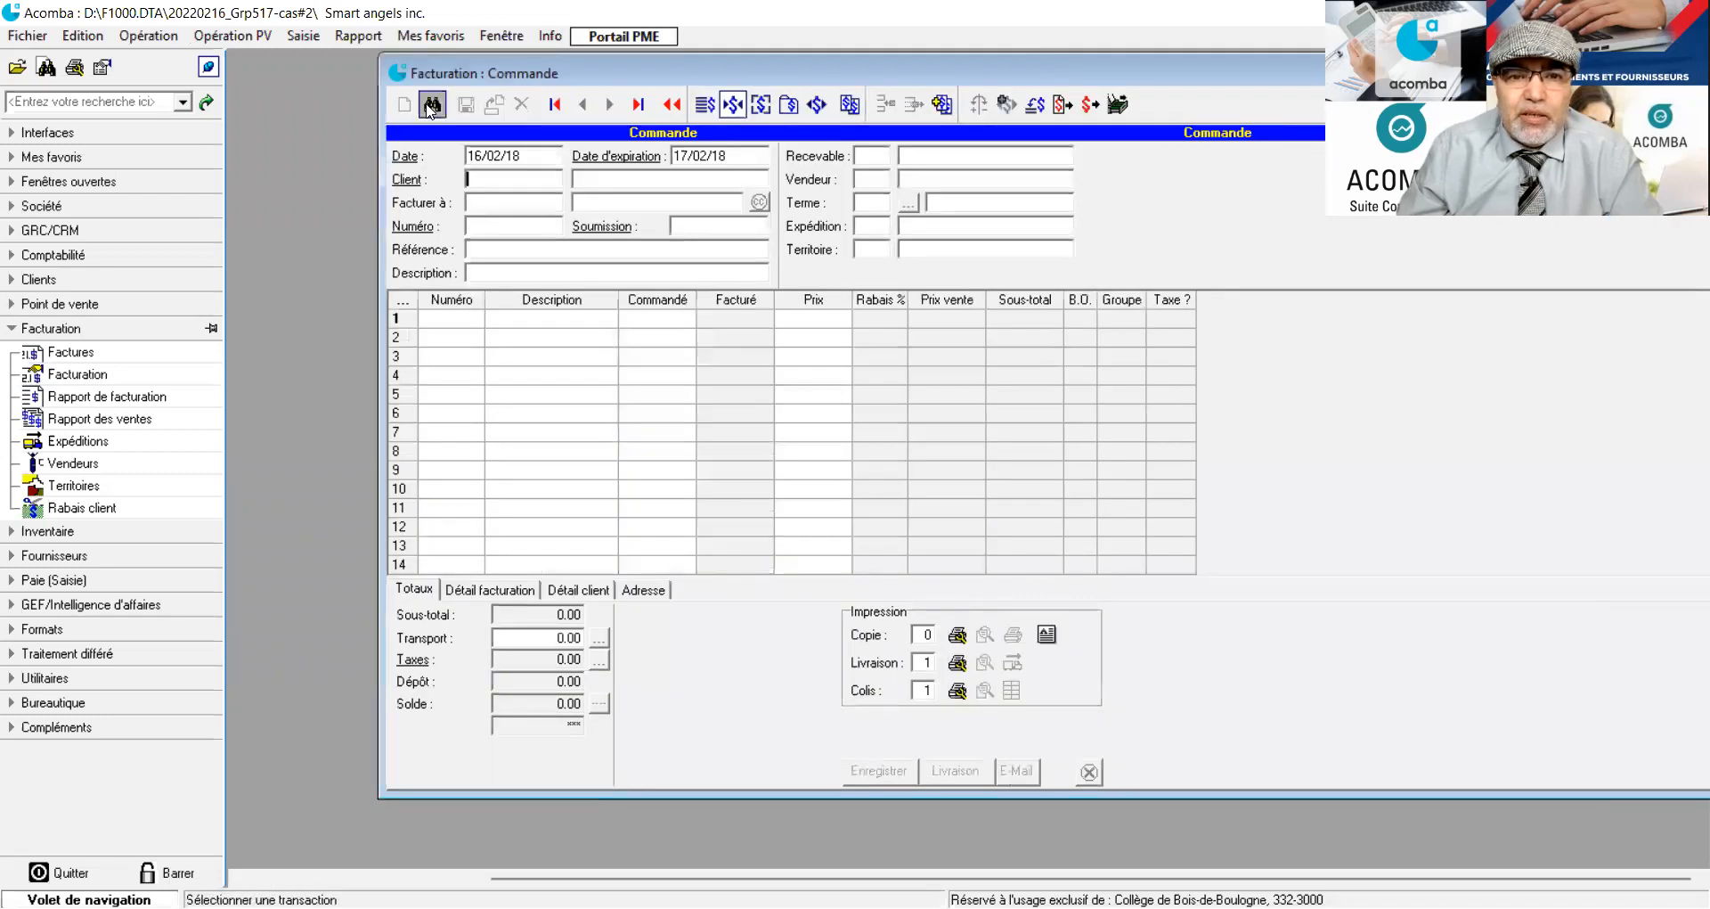
click(432, 105)
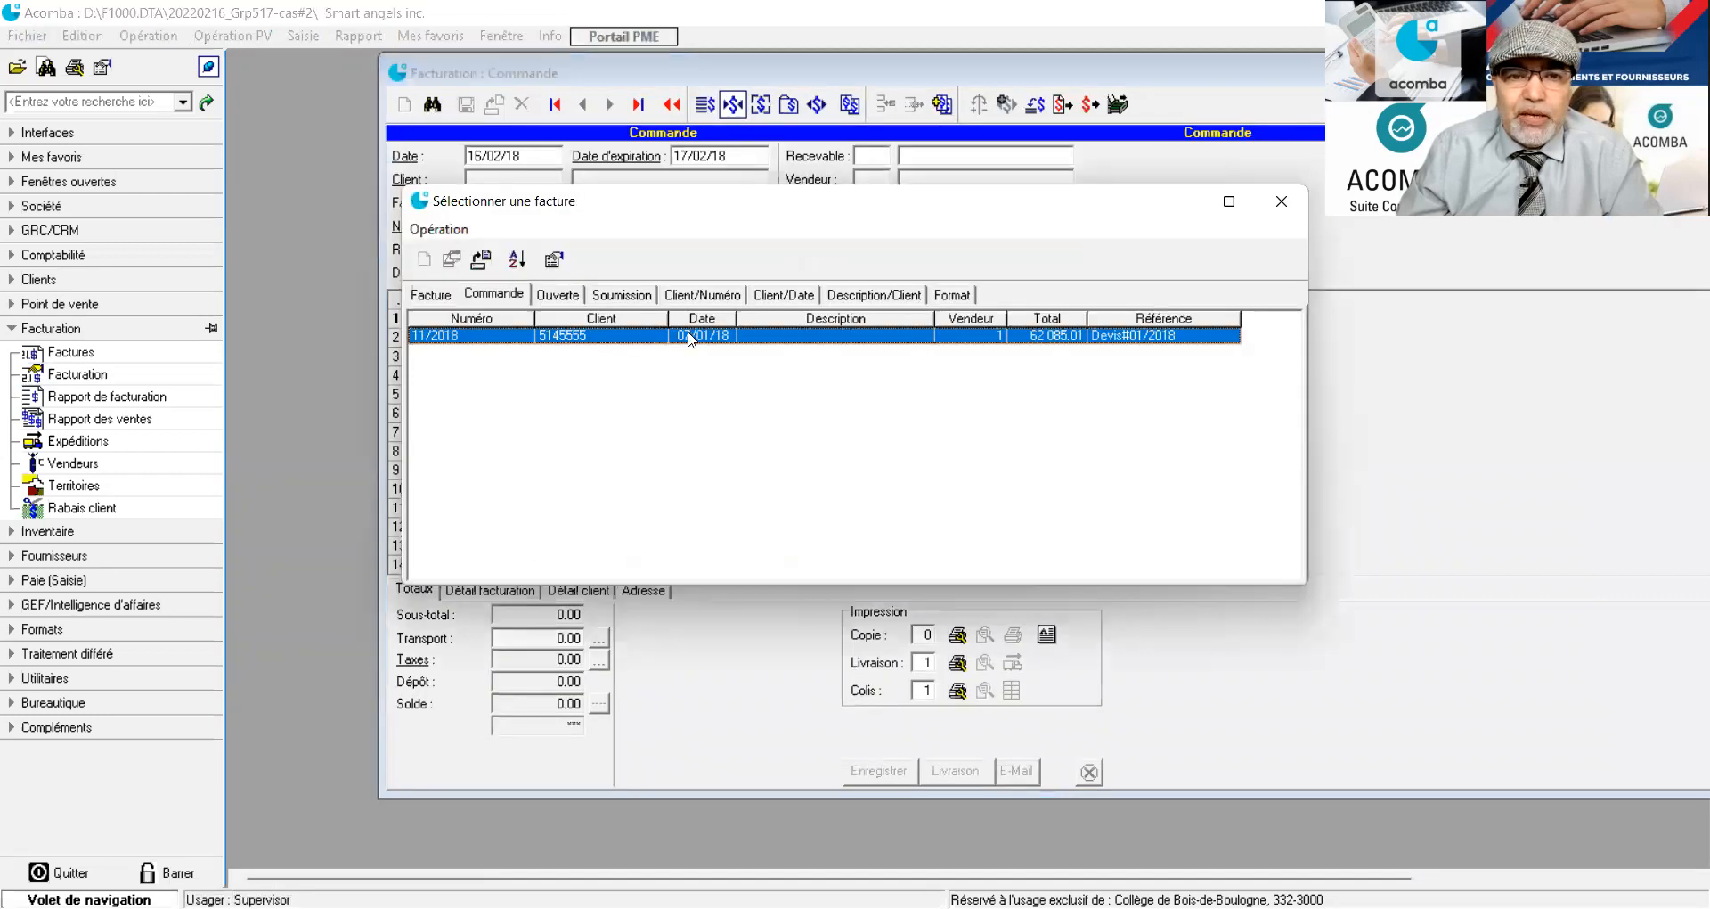
double_click(689, 336)
drag(979, 73, 870, 75)
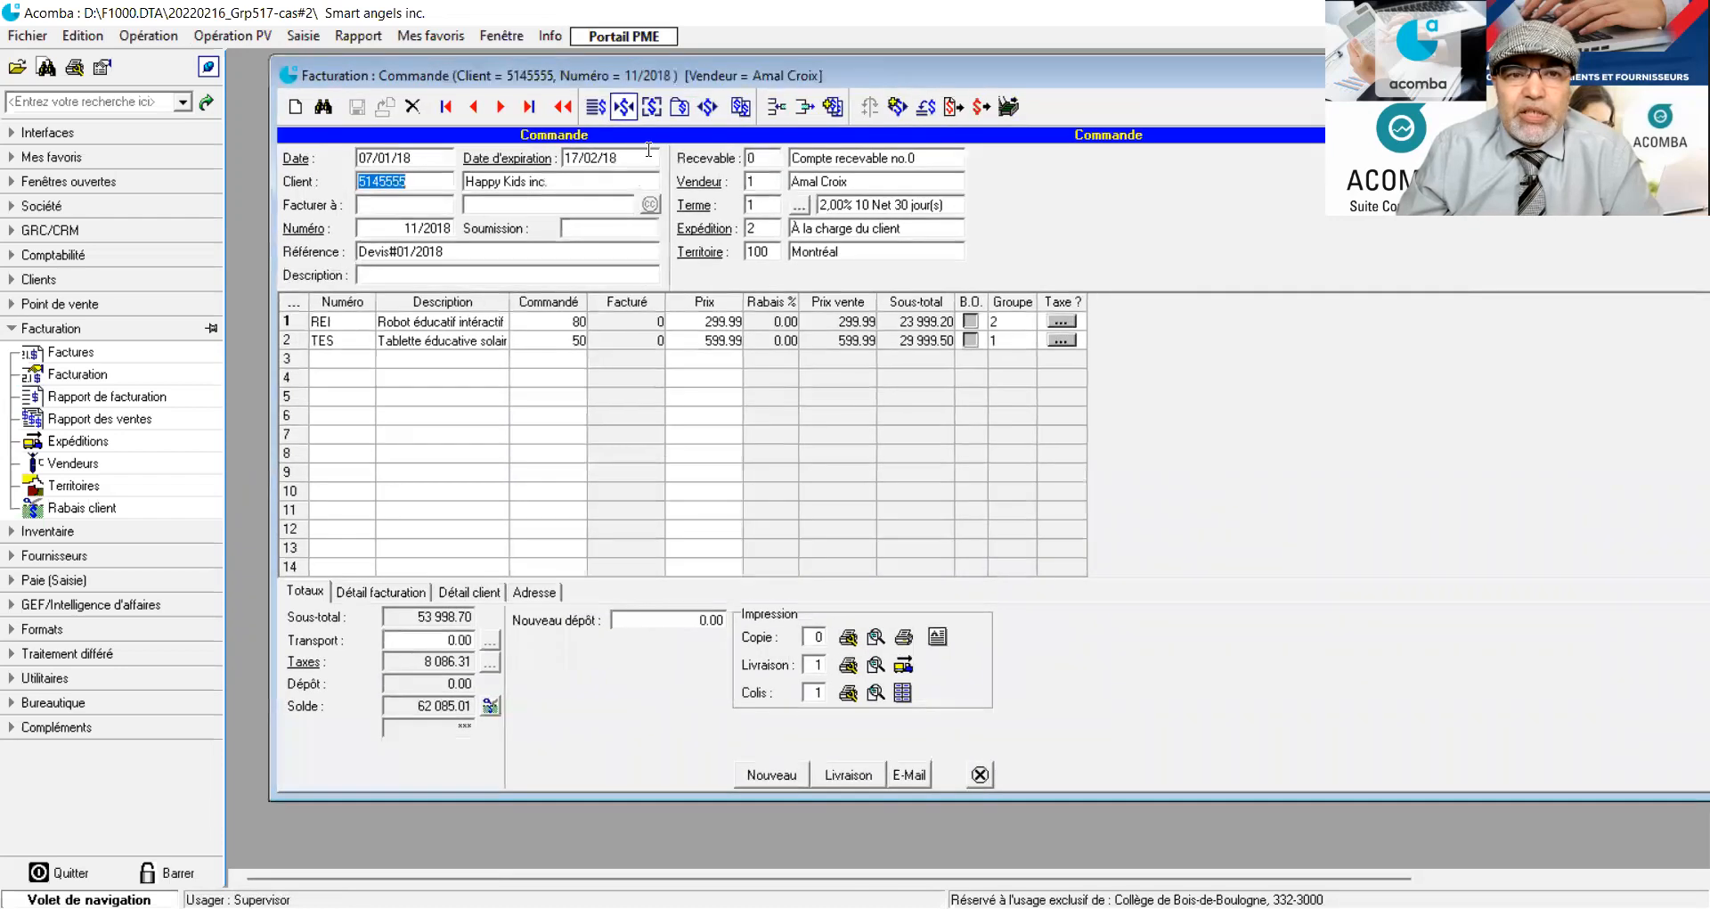
click(297, 107)
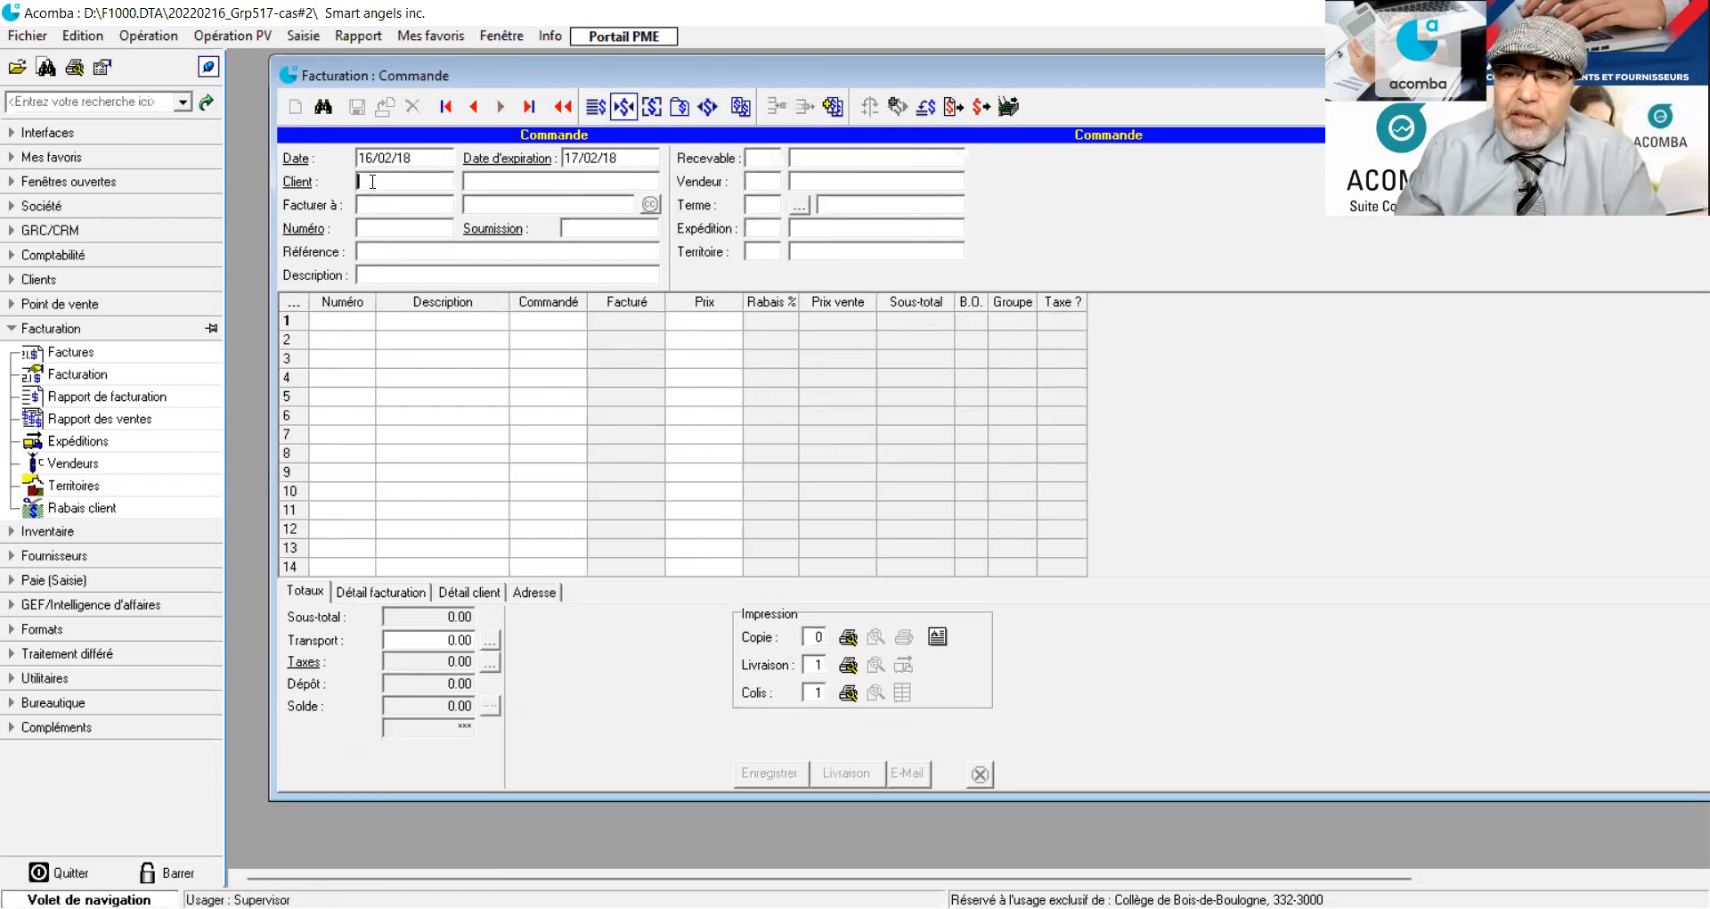
Reload order 11/2018 and show the REI line's stock: 85 in stock, 80 on order
click(371, 252)
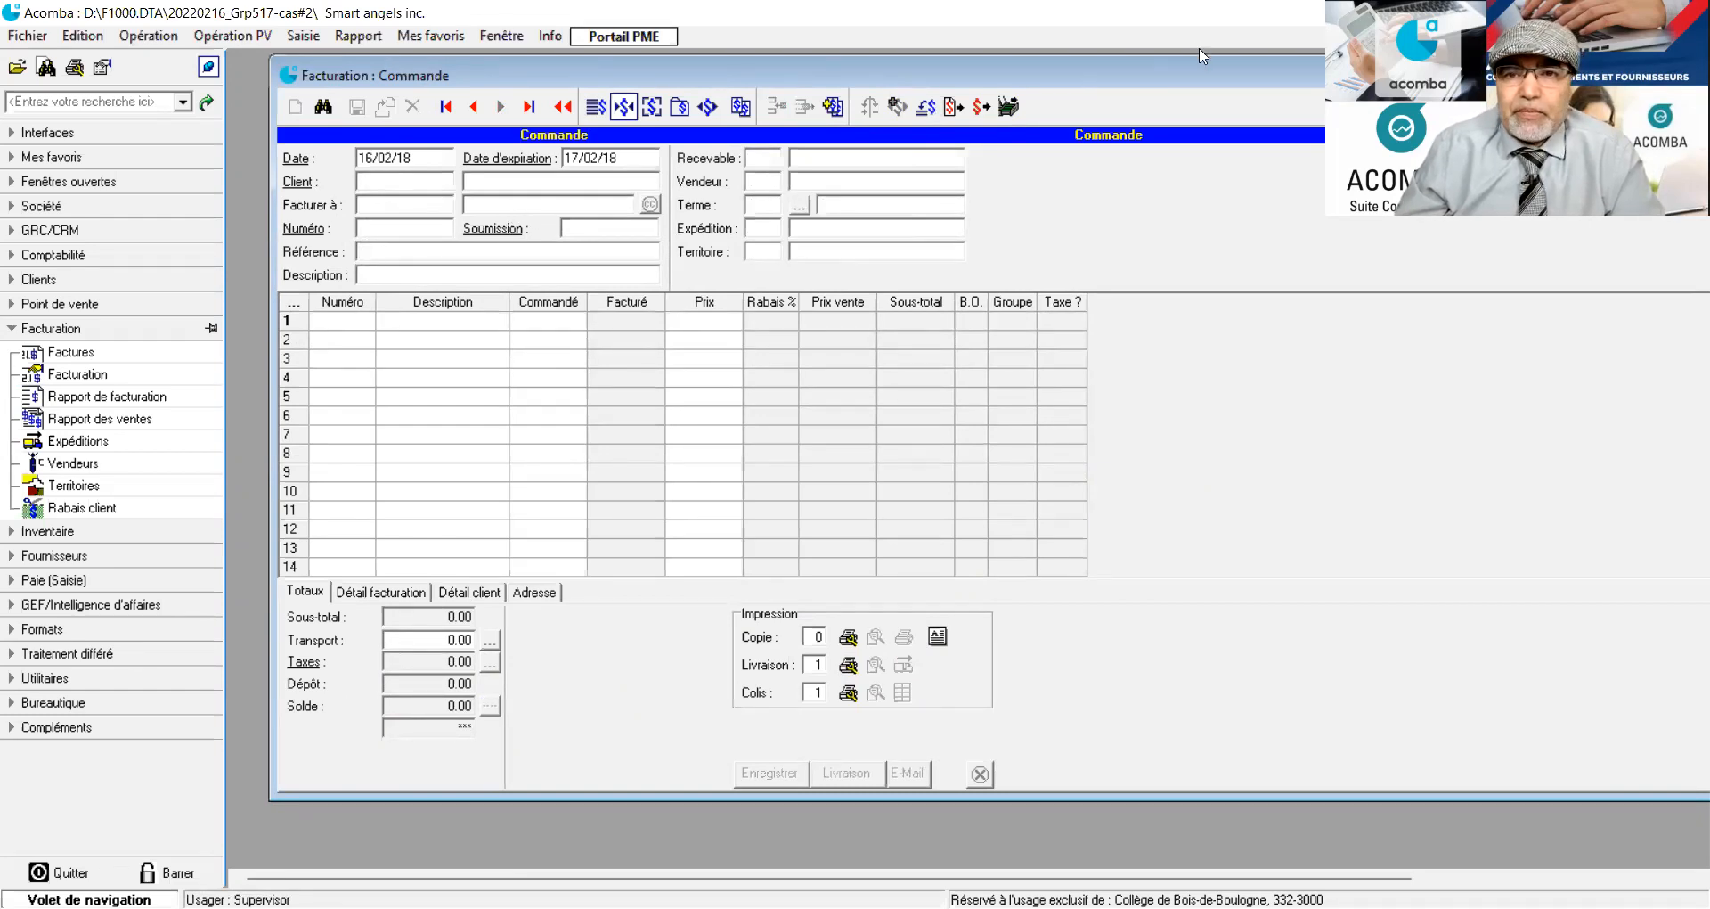
drag(1177, 74, 1218, 82)
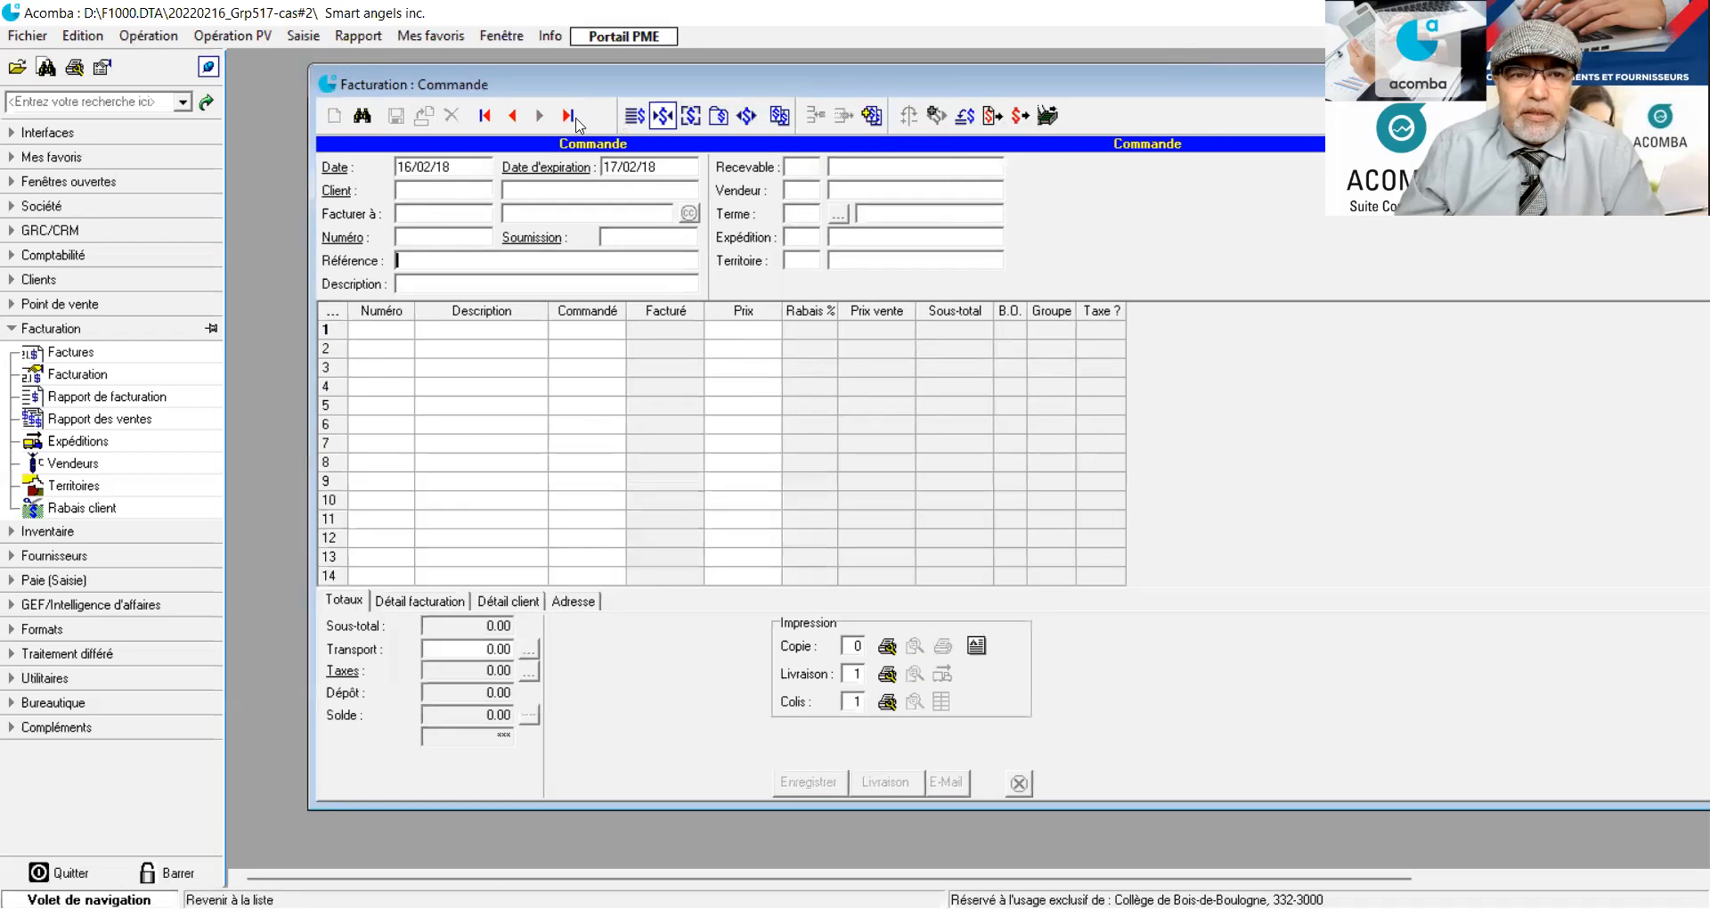
click(362, 116)
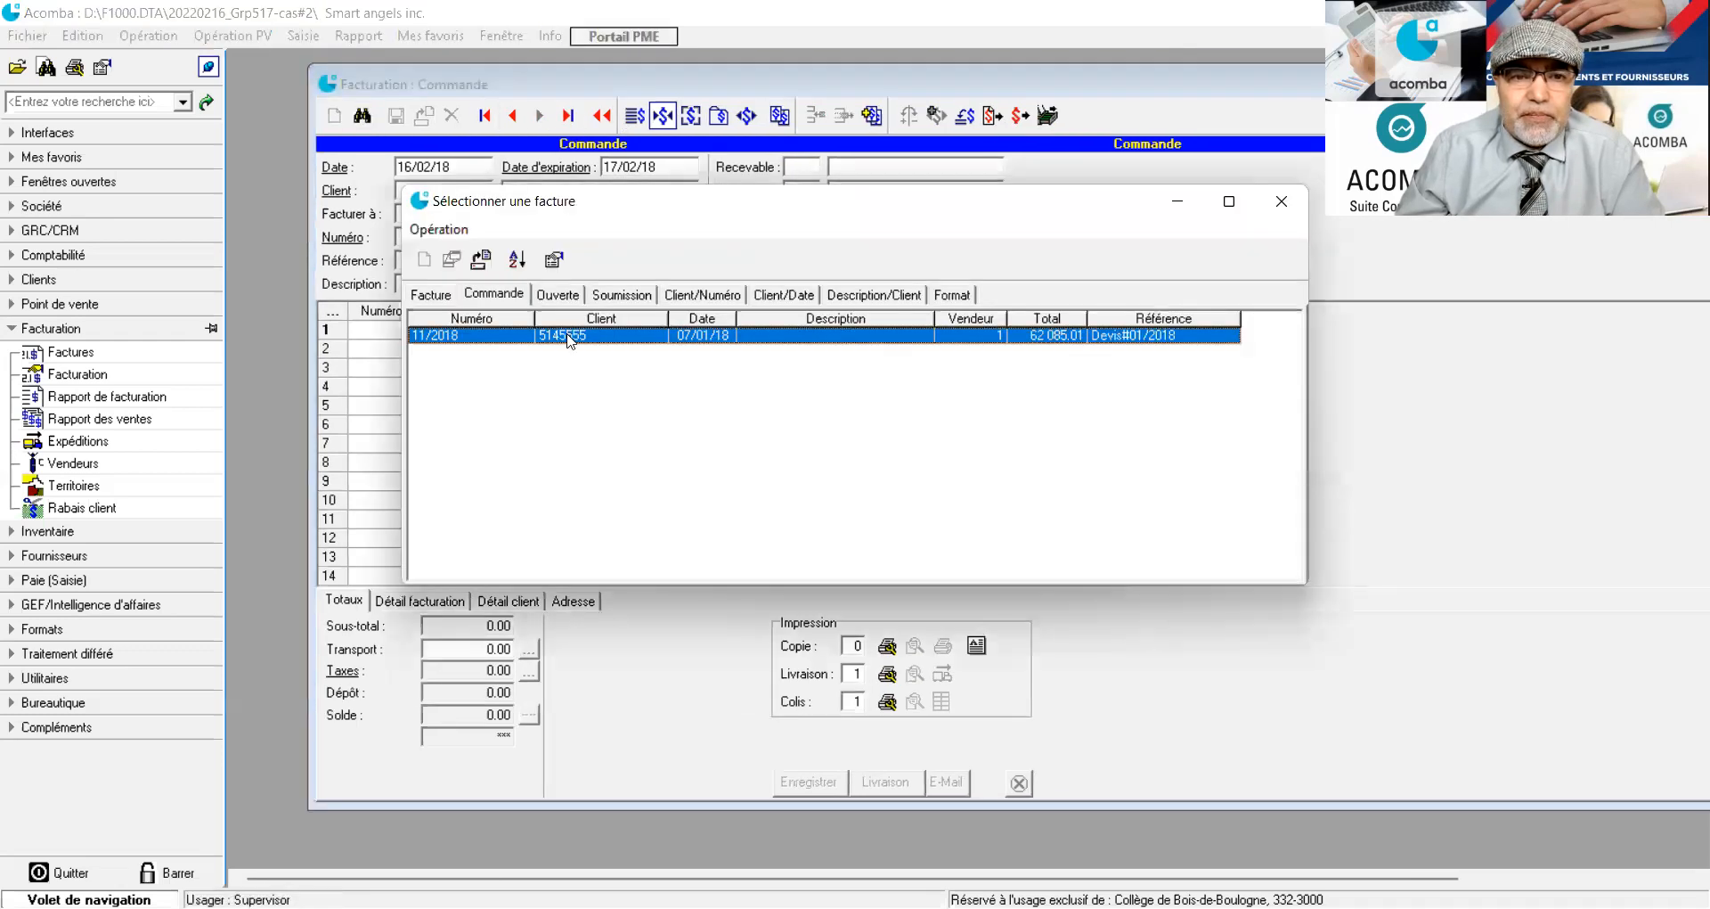
double_click(570, 337)
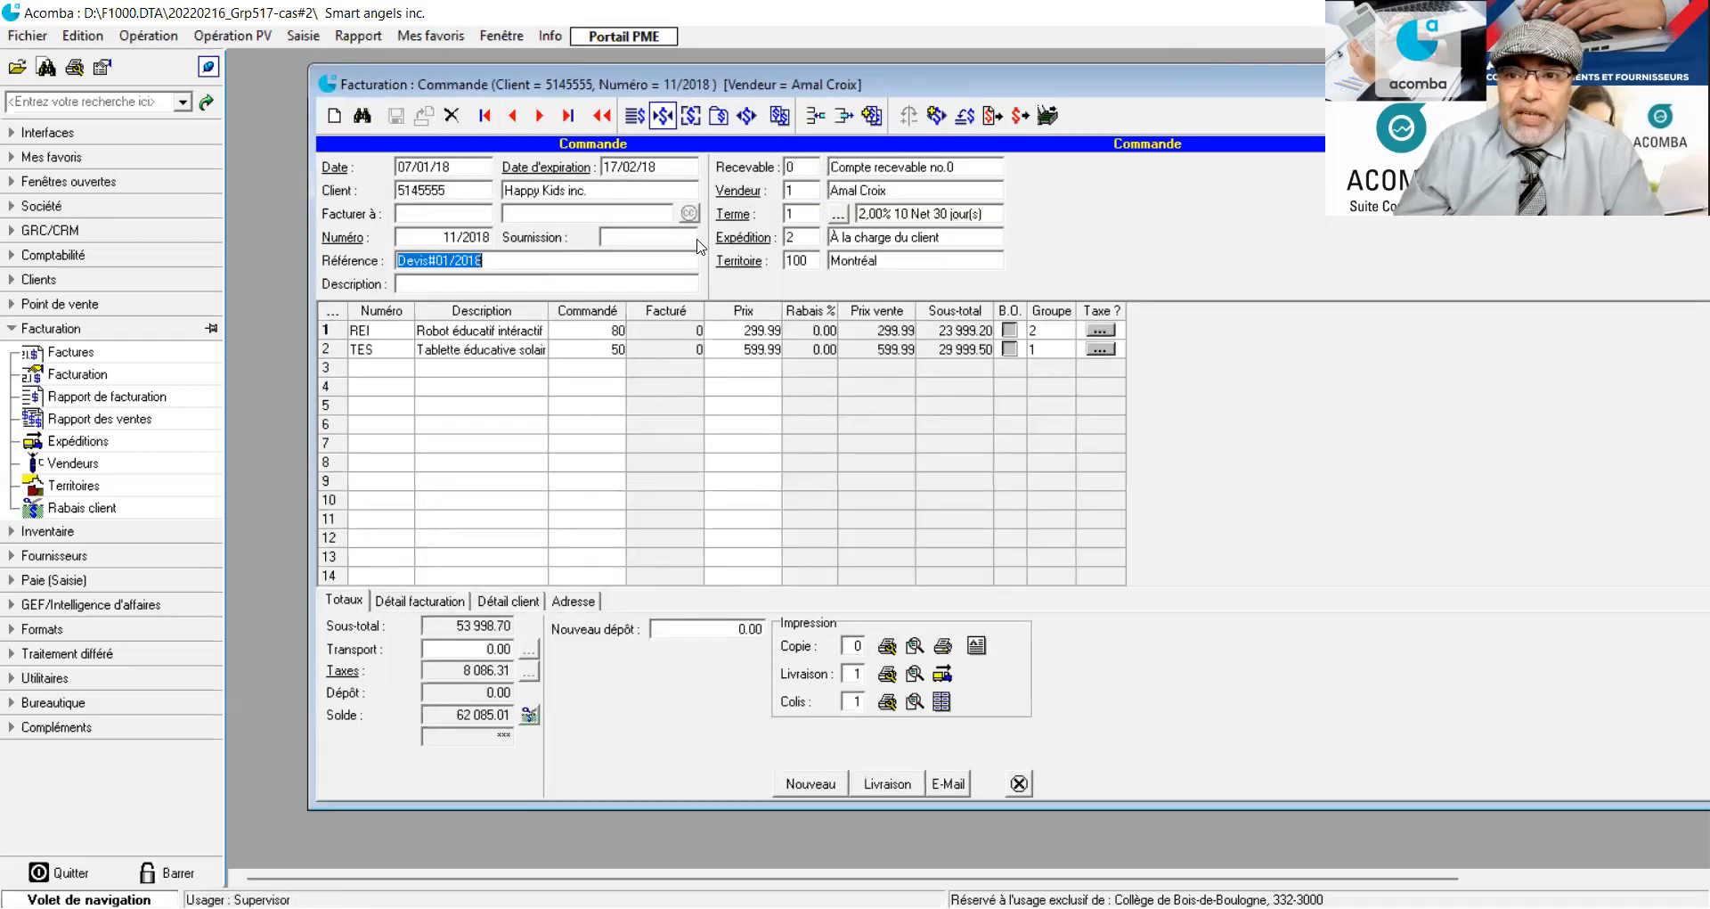
click(356, 333)
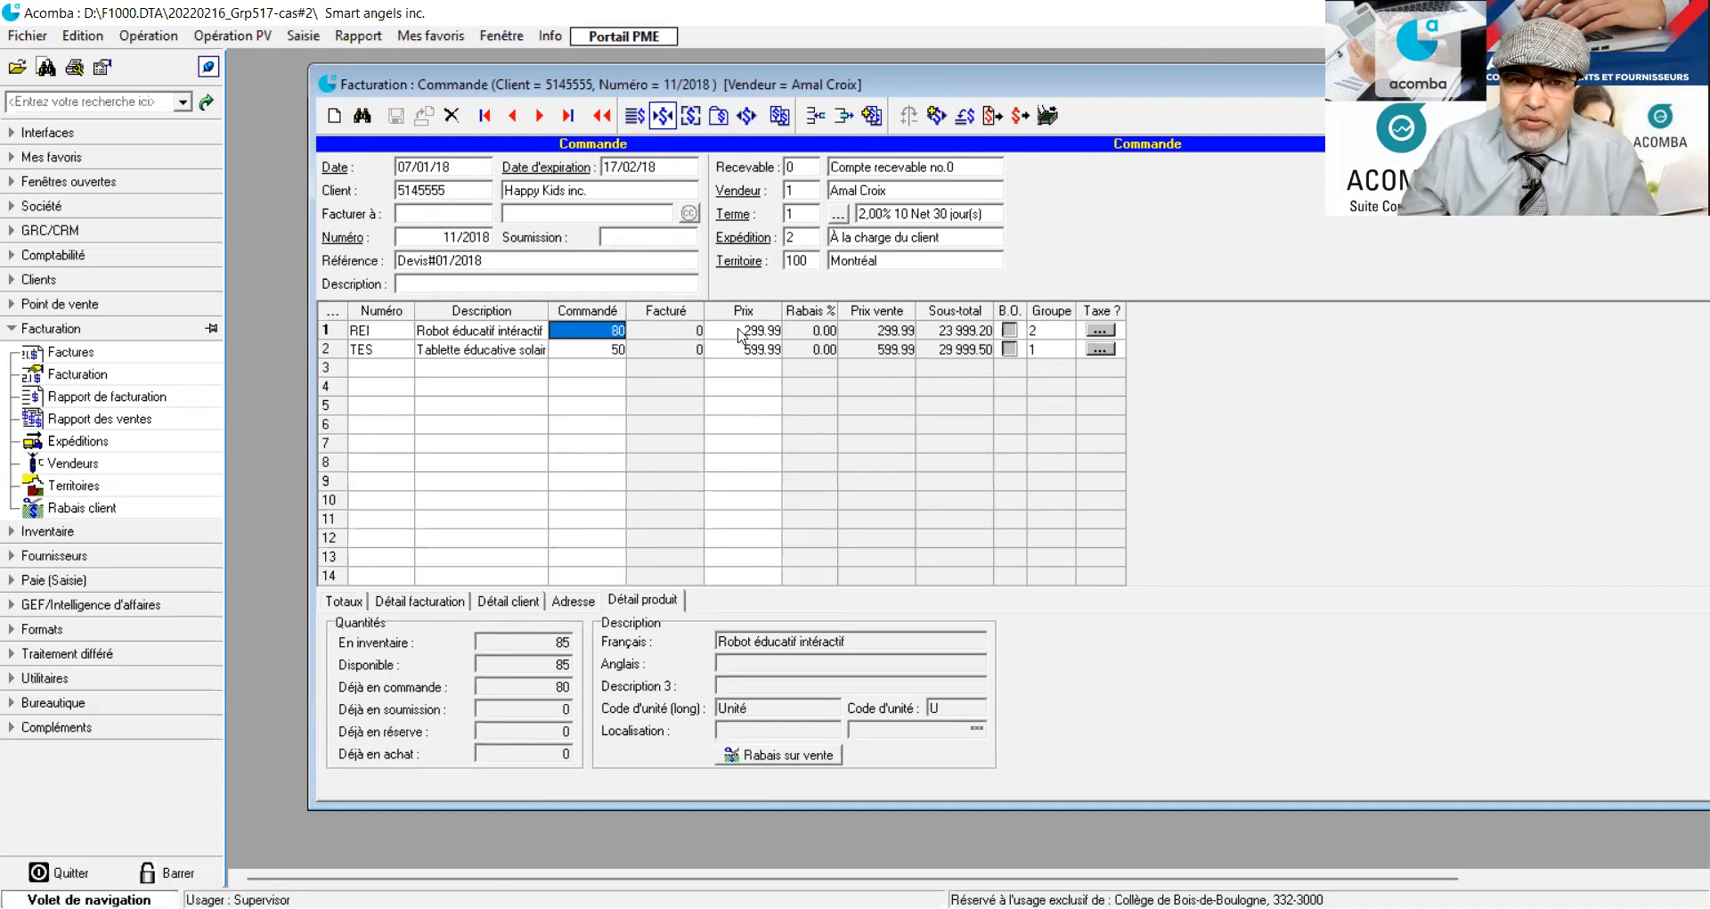
Check the Tablette éducative solaire line's details, then show totals with balance due 62 085.01
key(Tab)
click(359, 349)
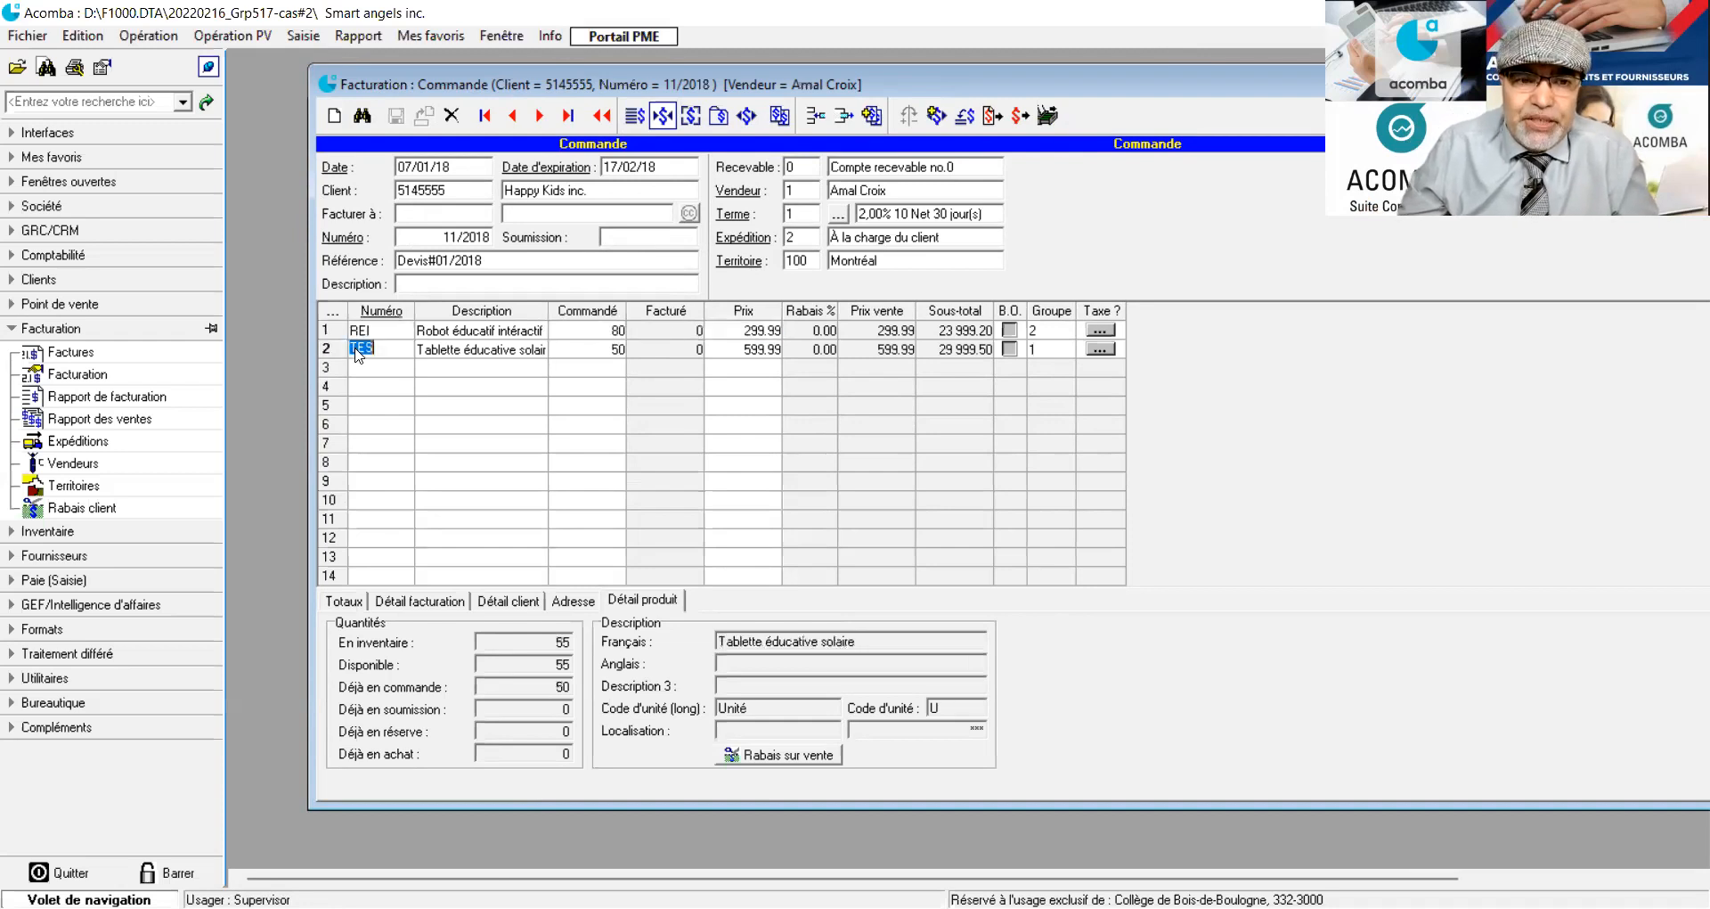
double_click(359, 350)
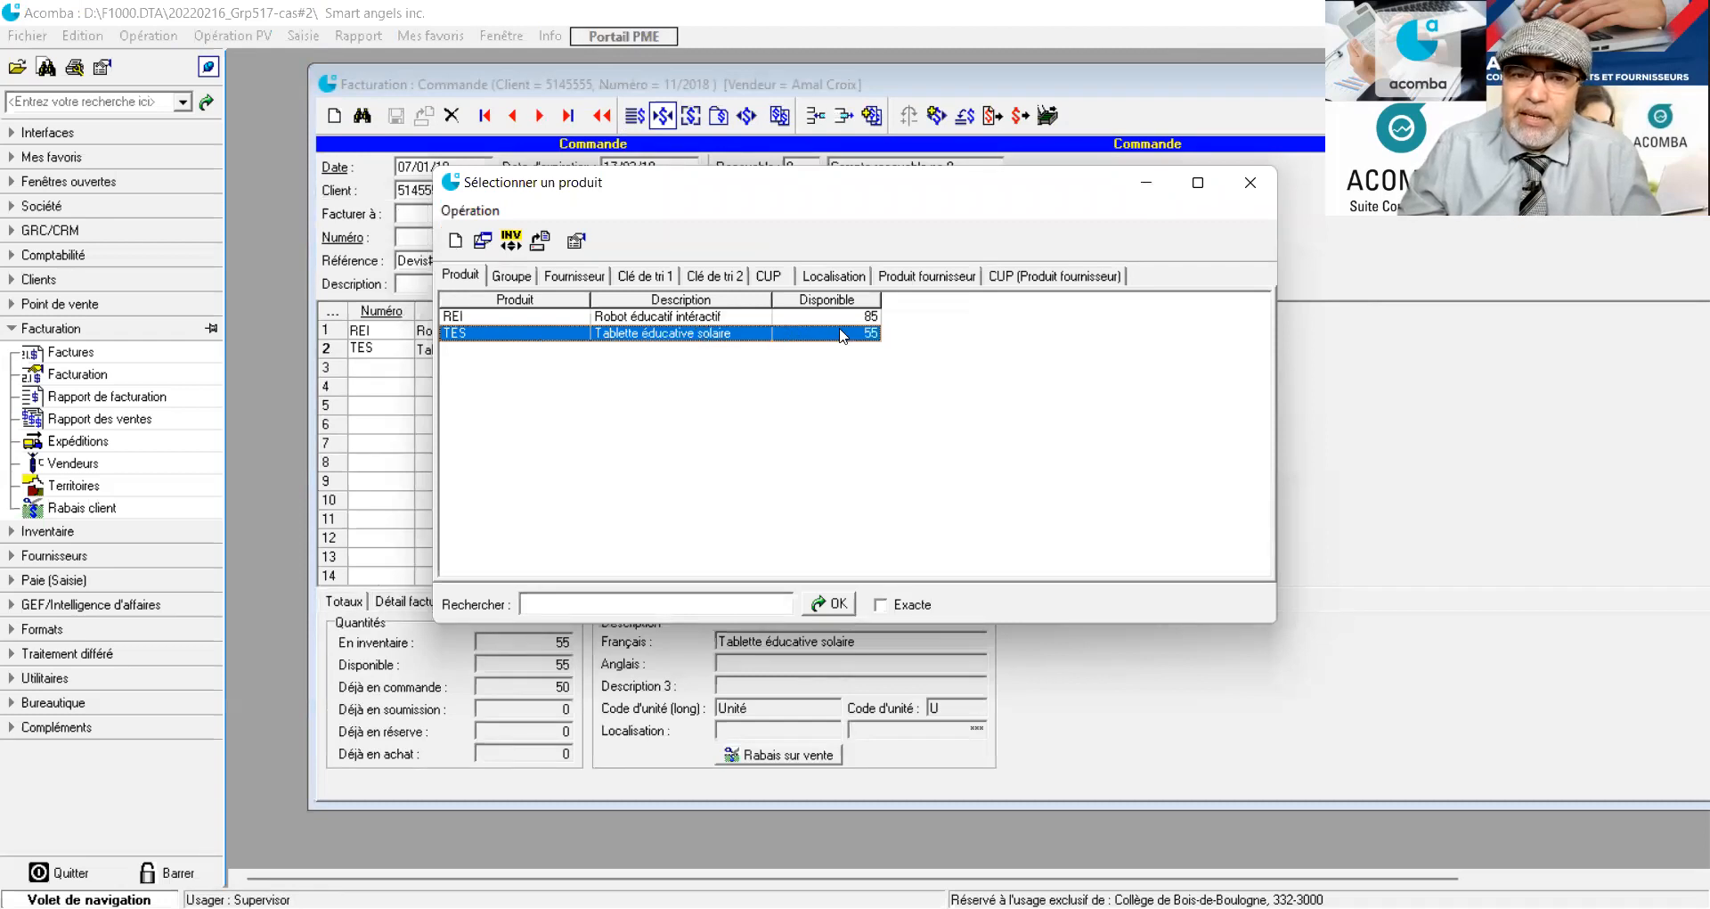
click(1258, 179)
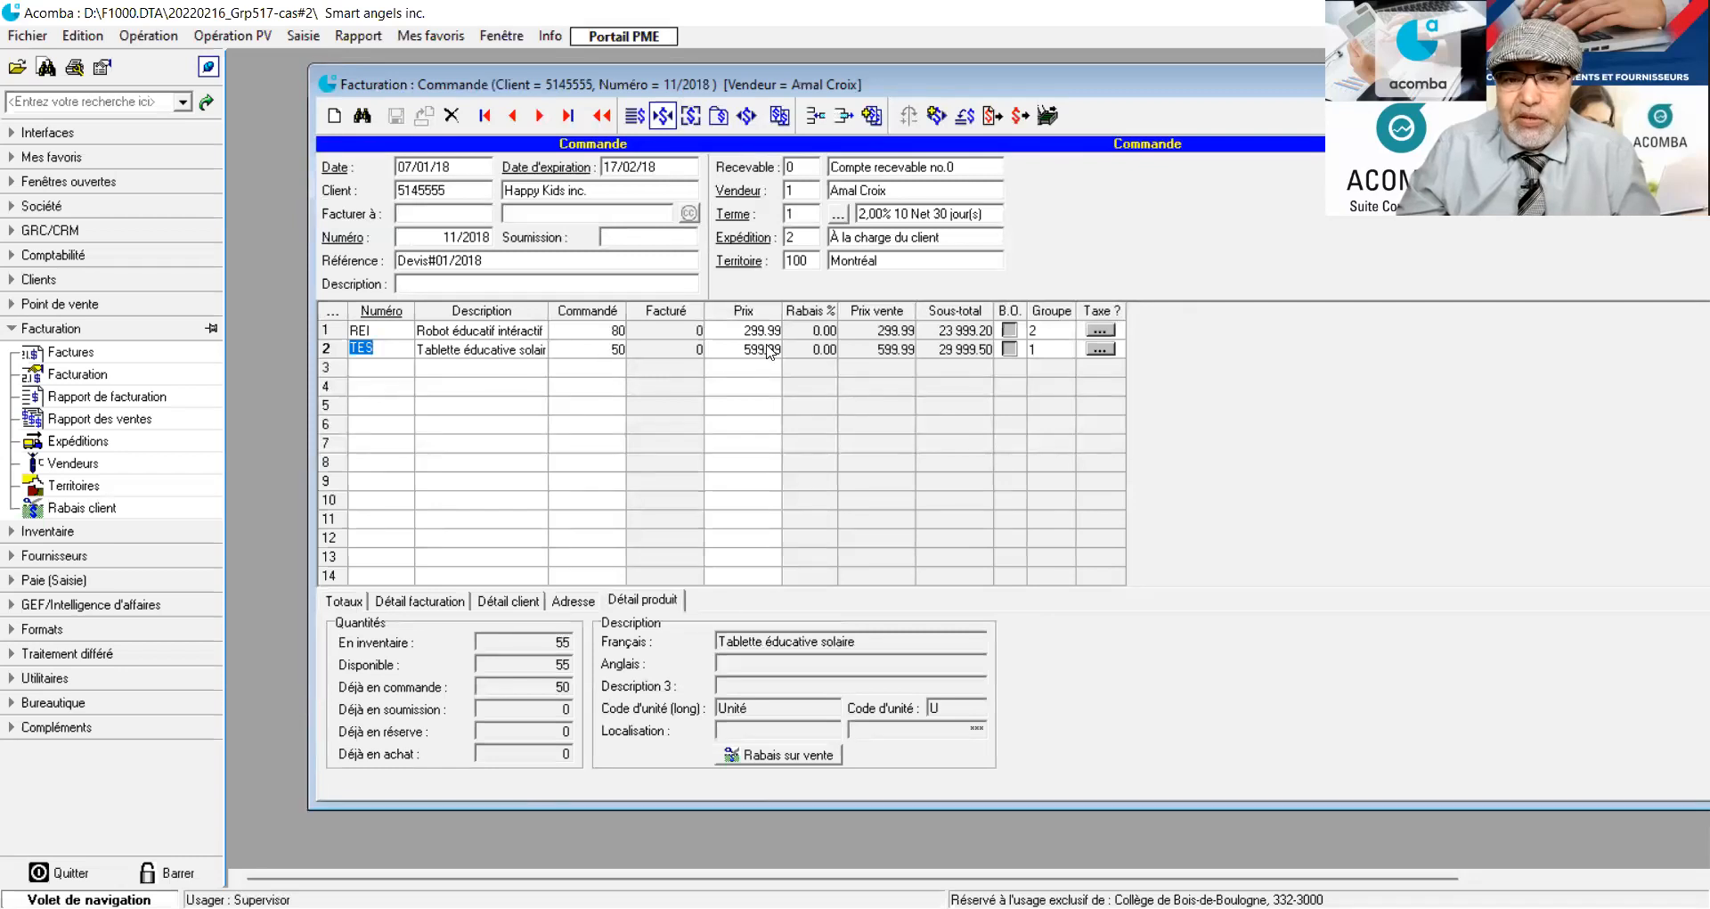
click(338, 604)
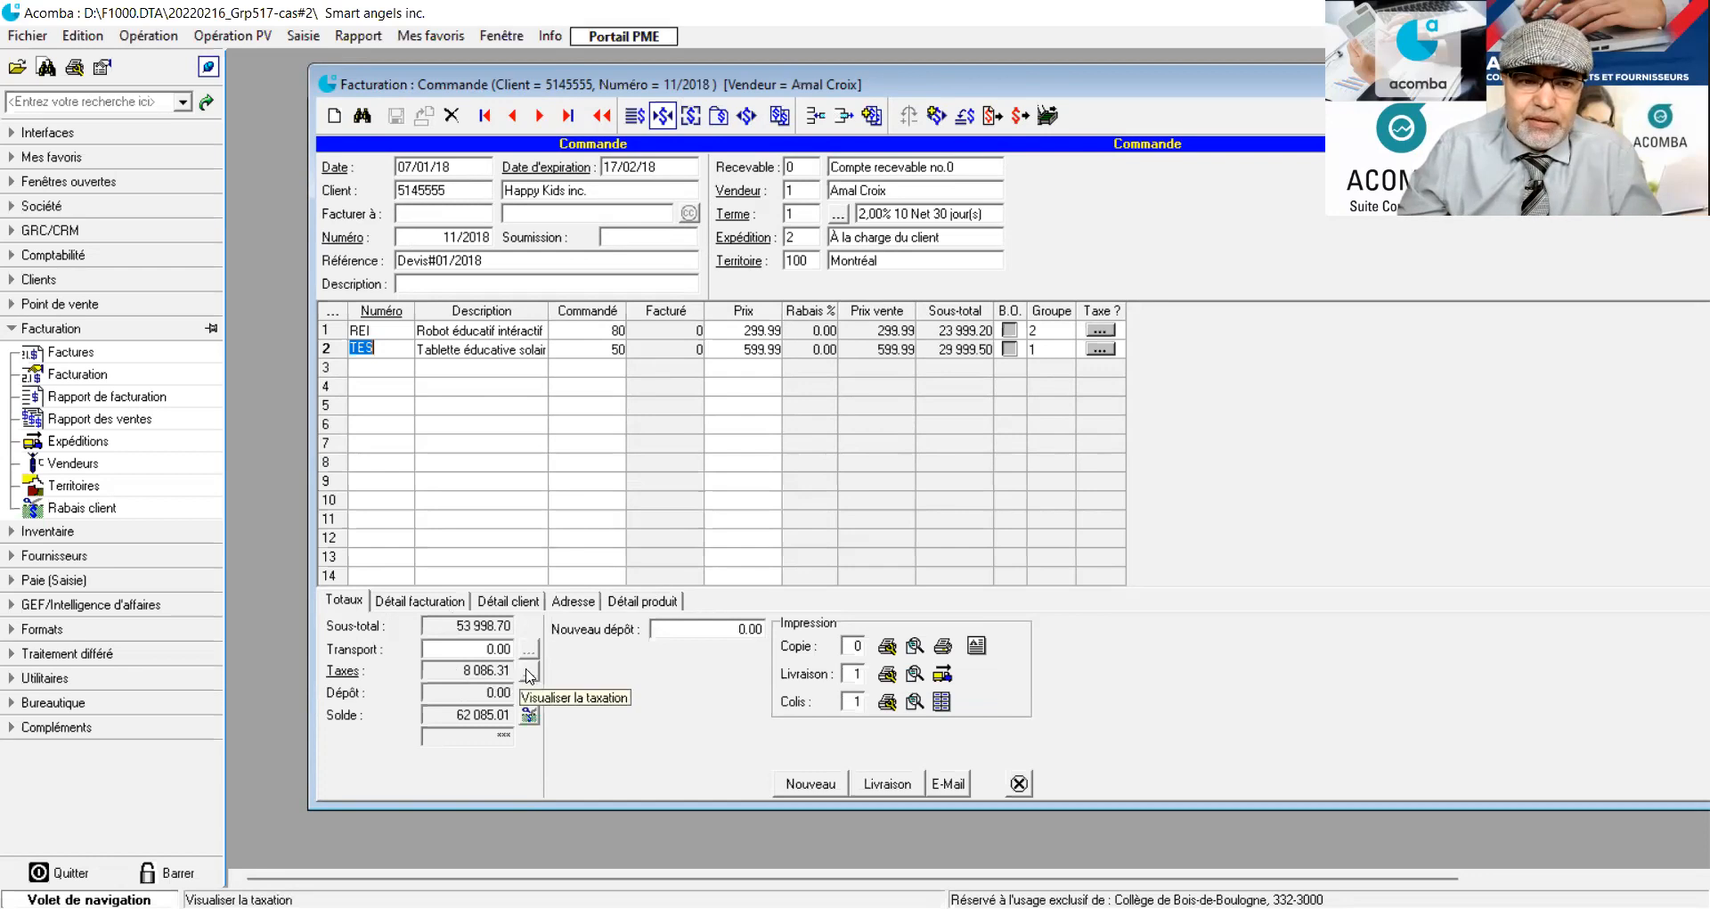
click(344, 675)
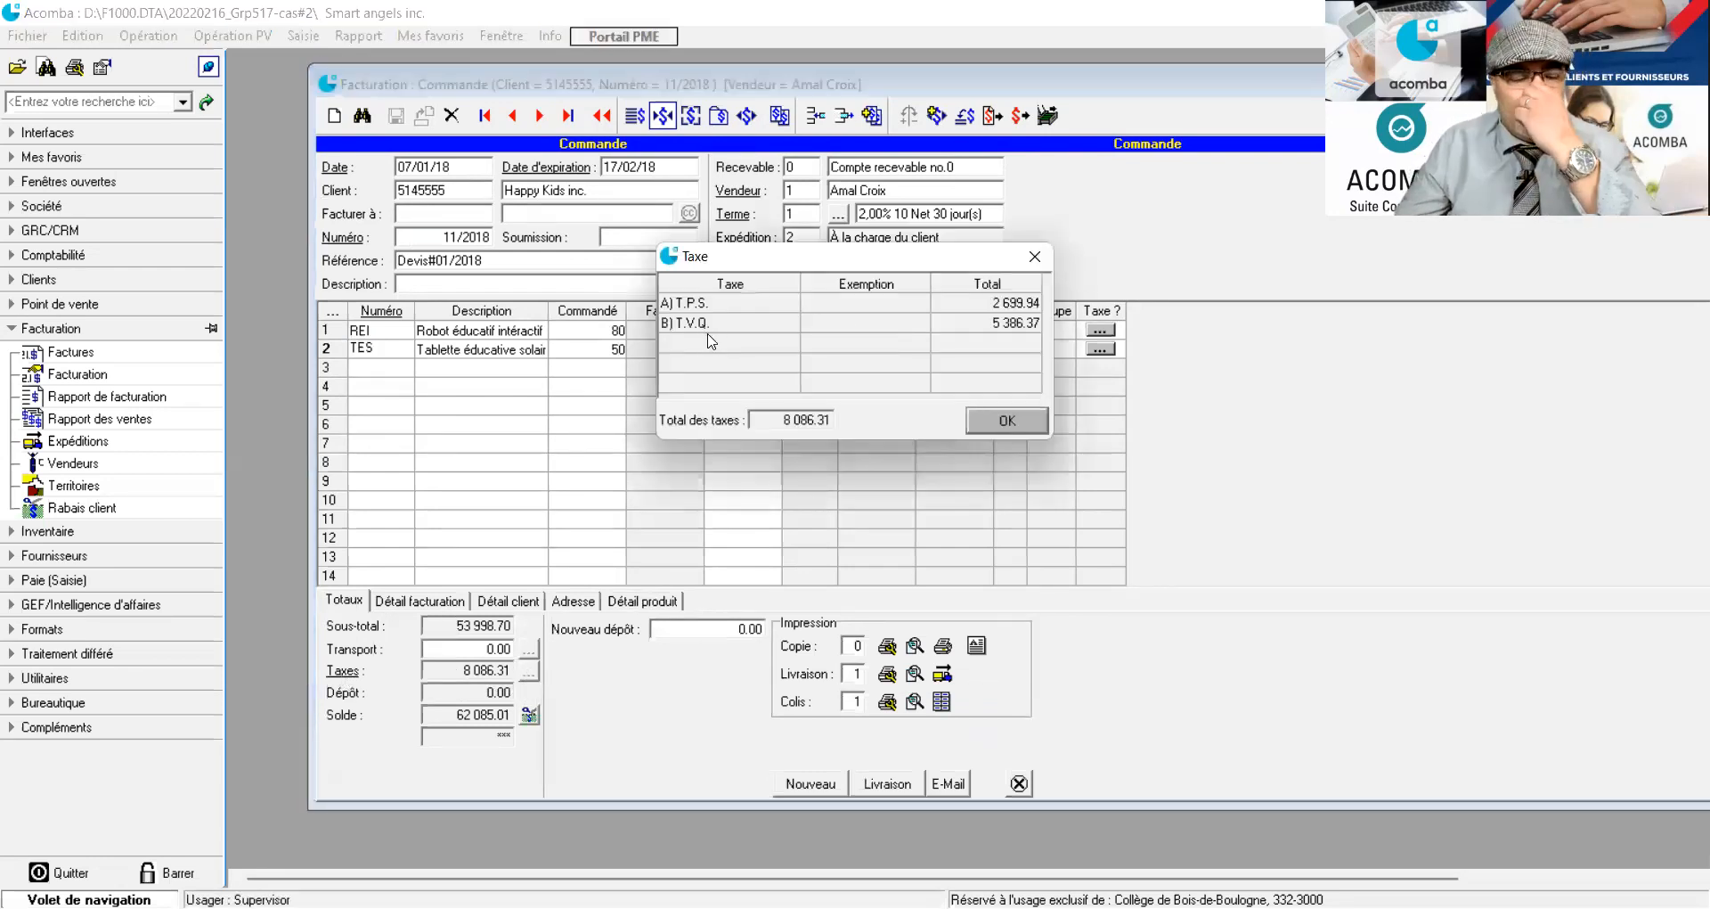
click(999, 424)
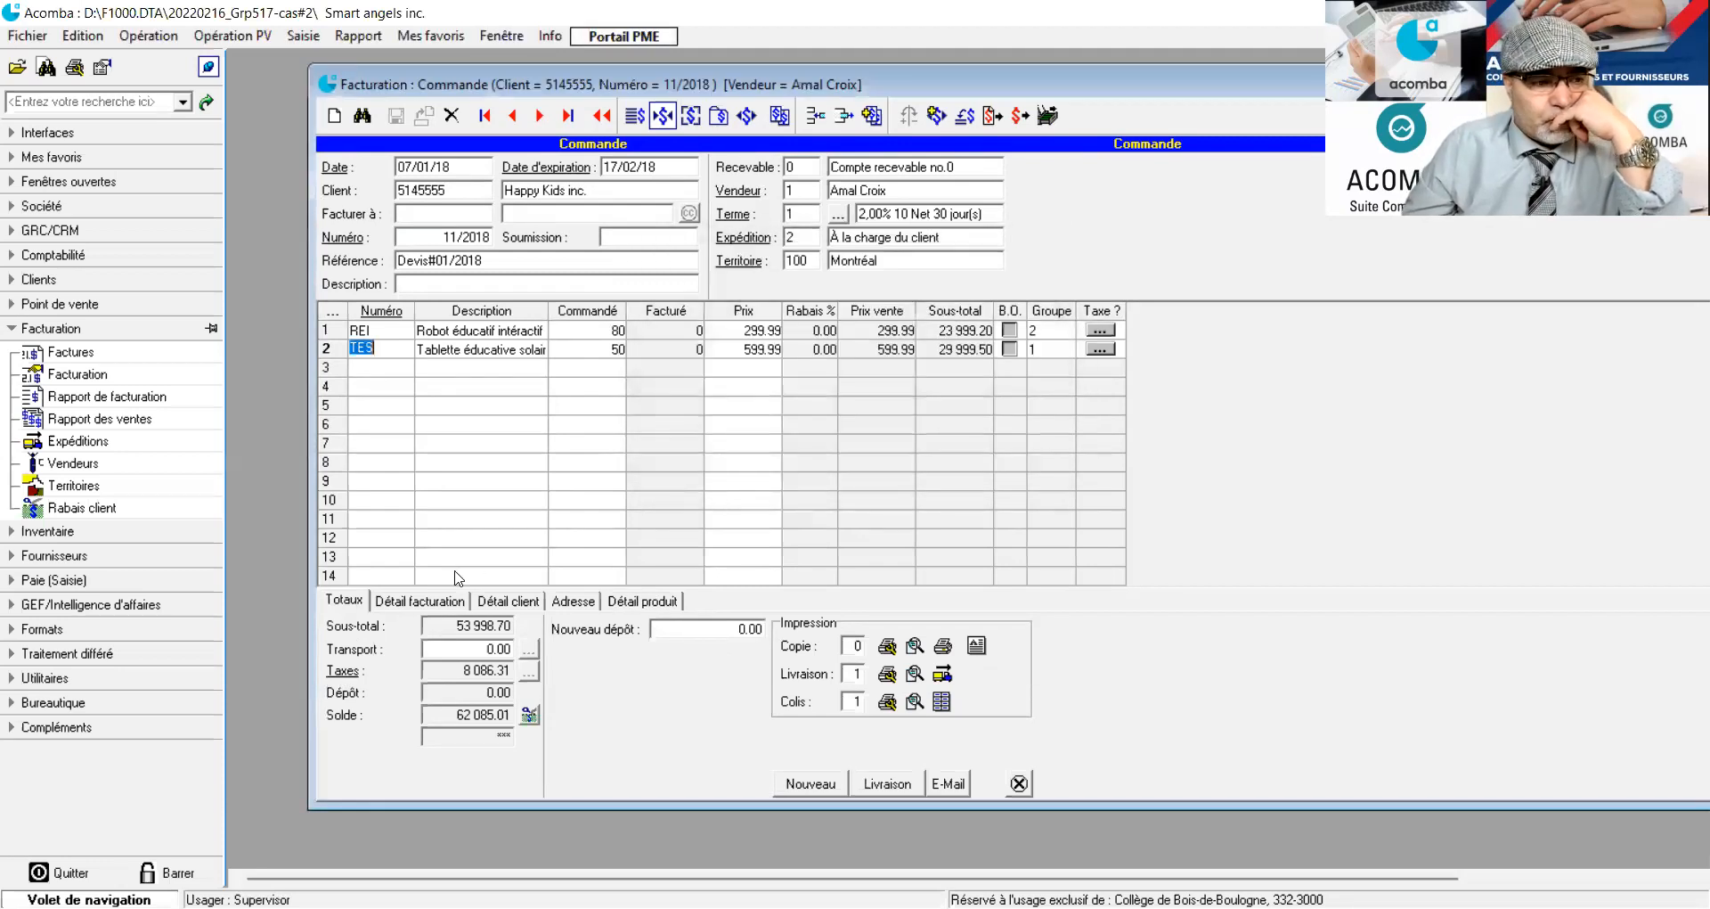
scroll(454, 577, down, 2)
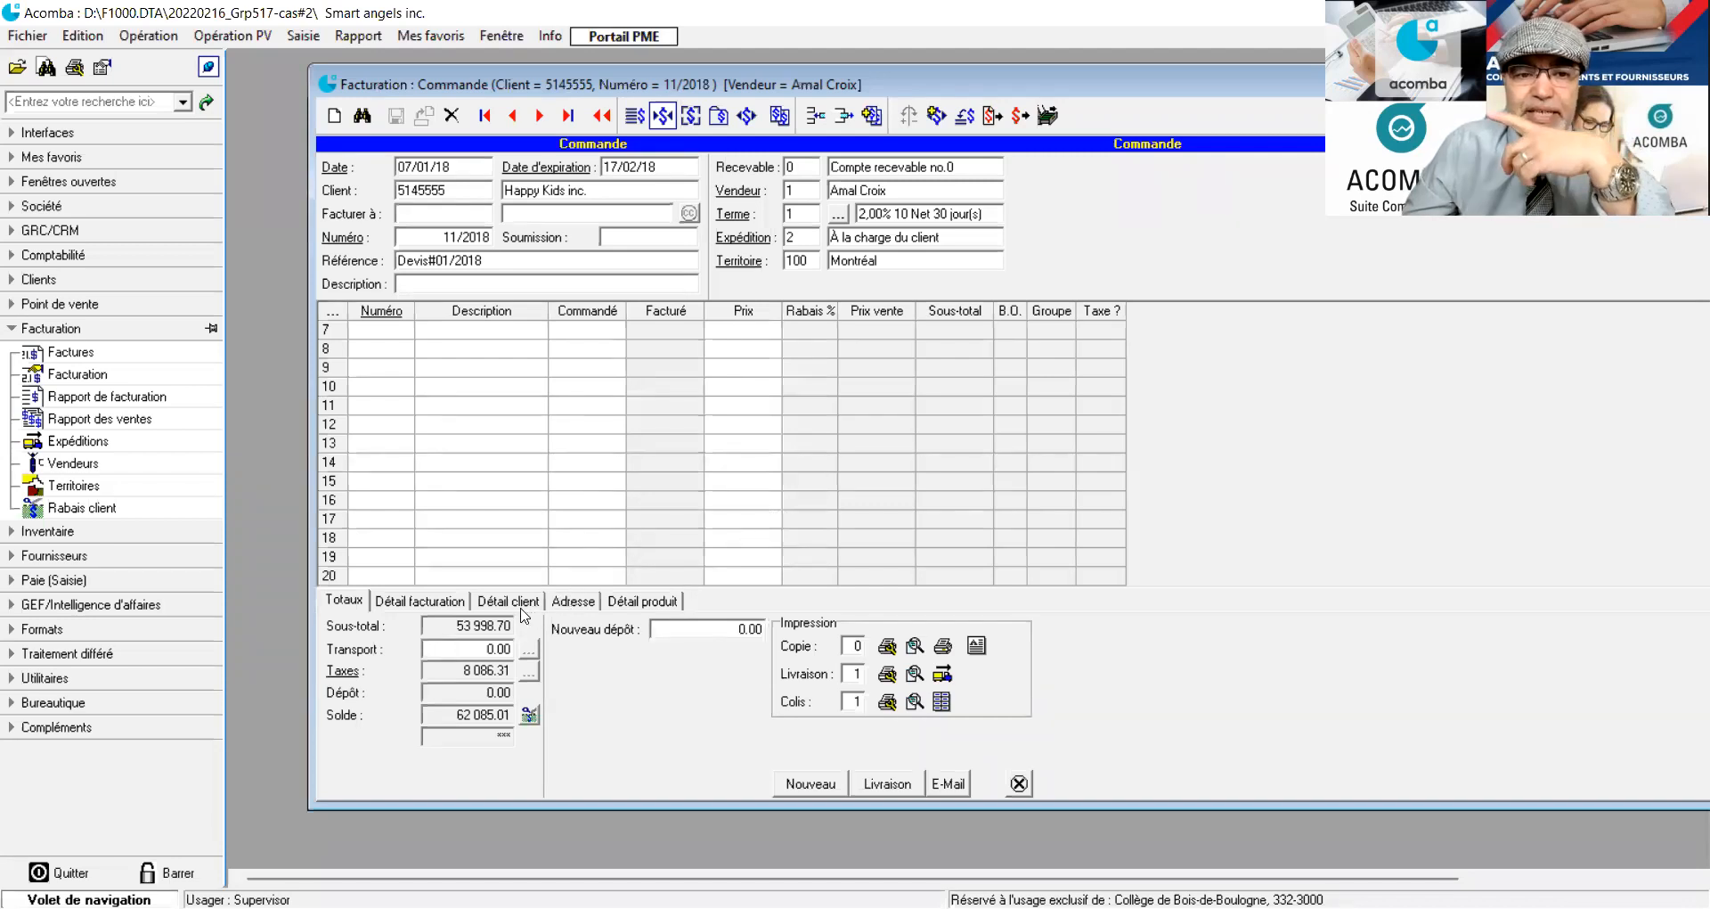
click(579, 602)
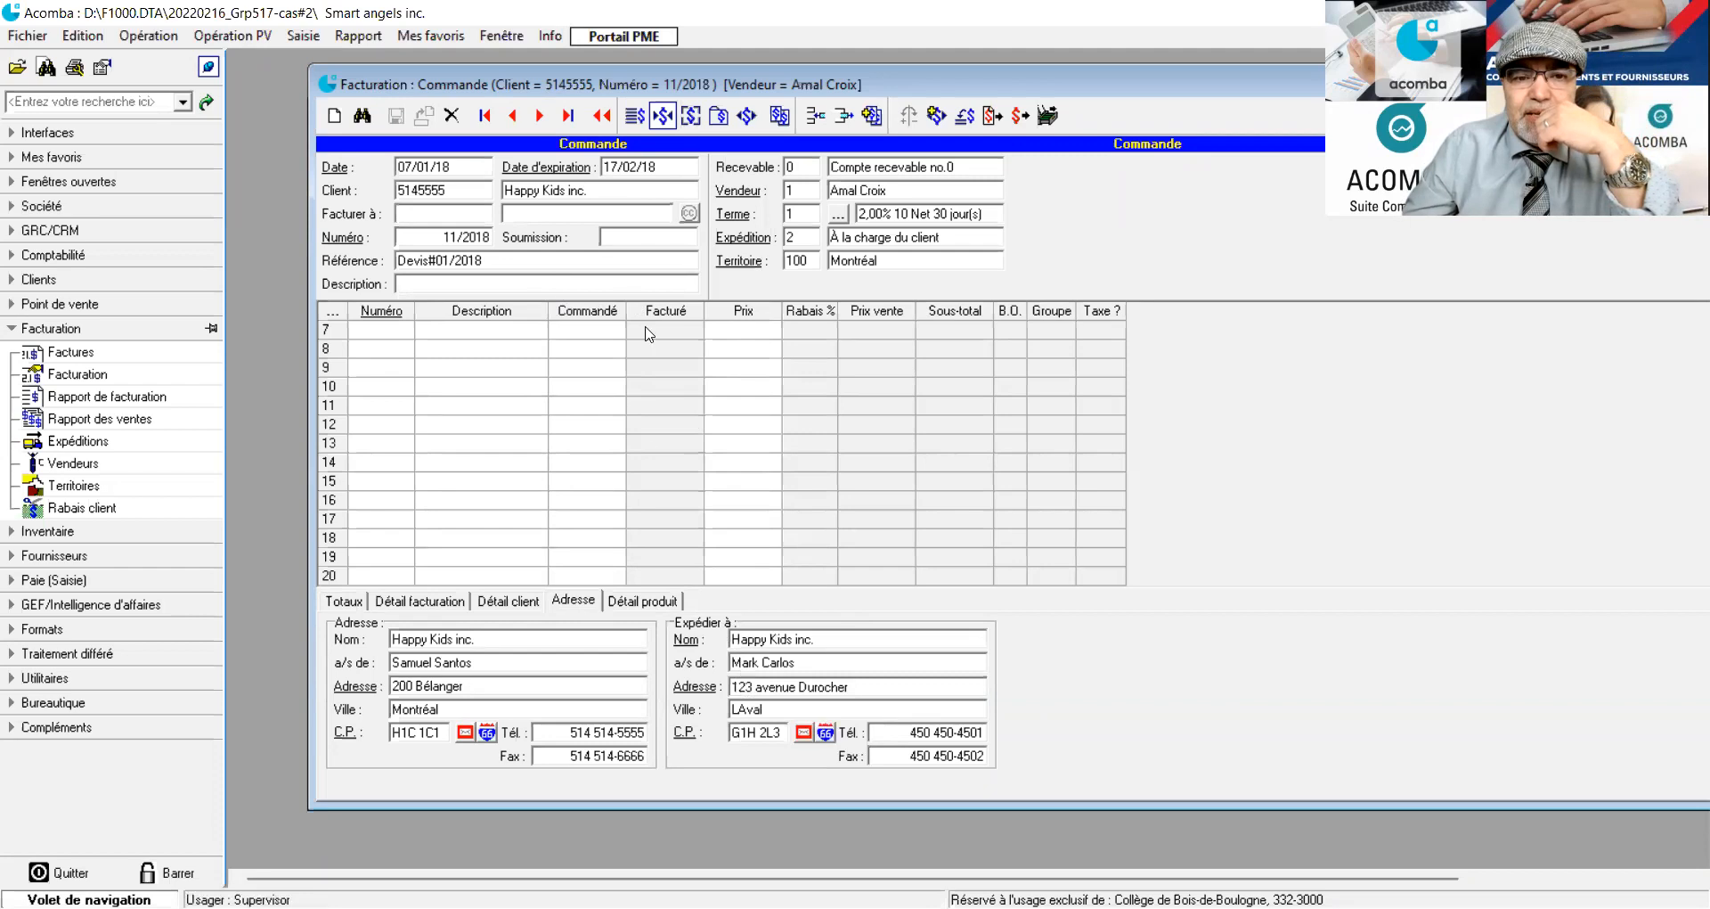
click(344, 601)
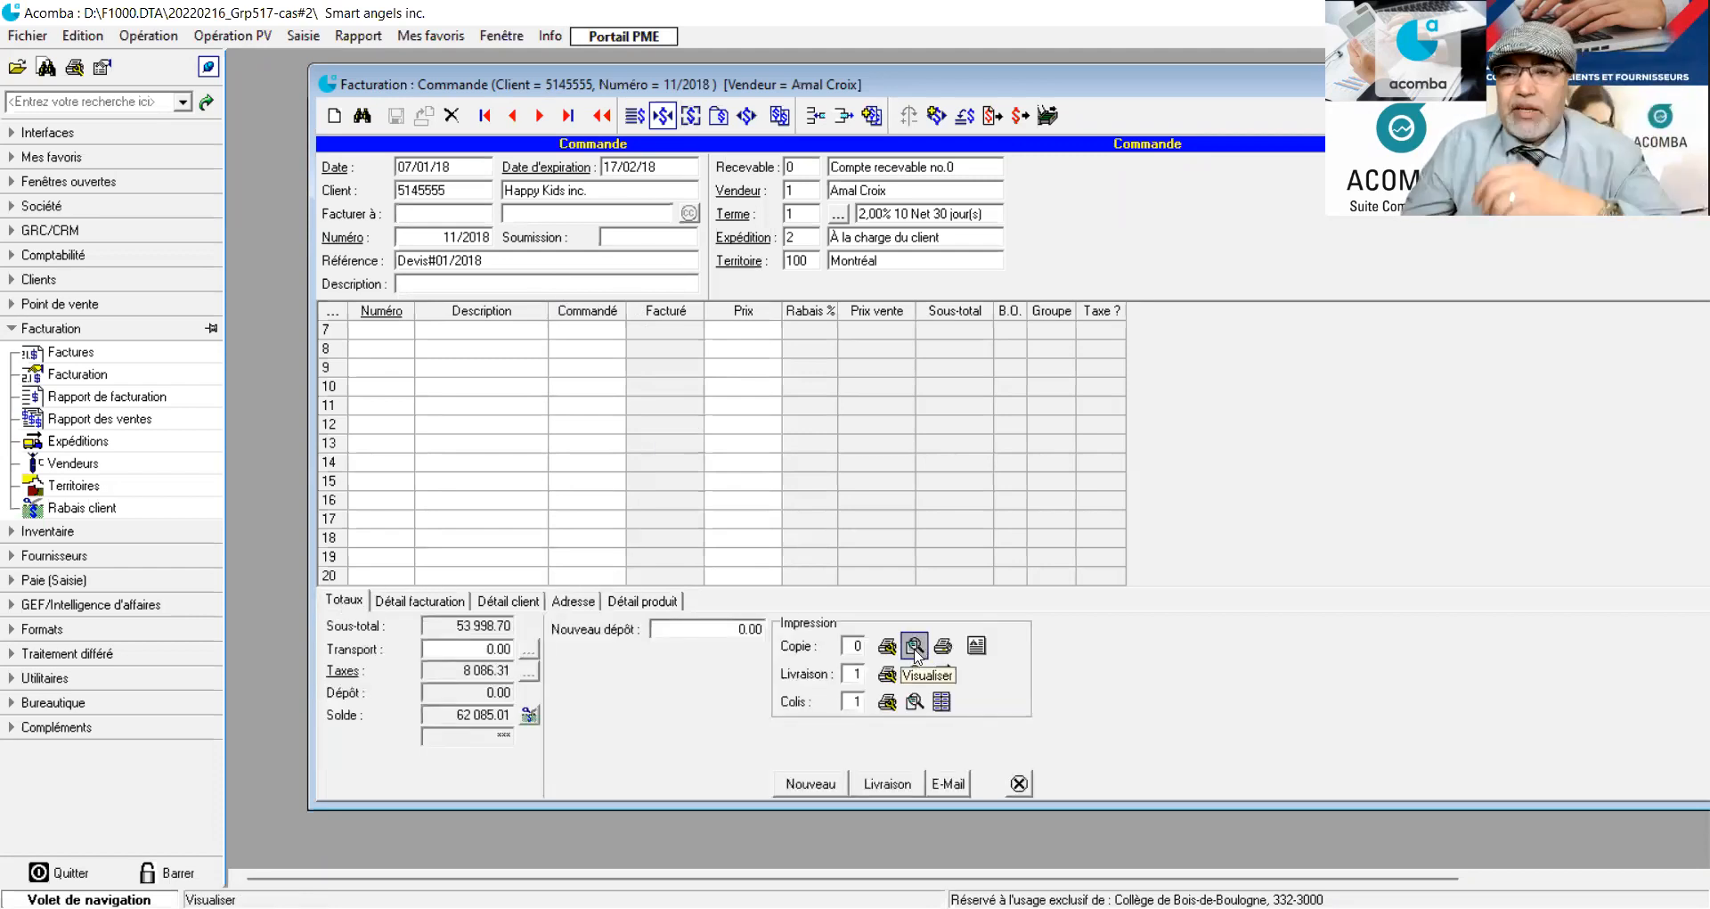
click(914, 648)
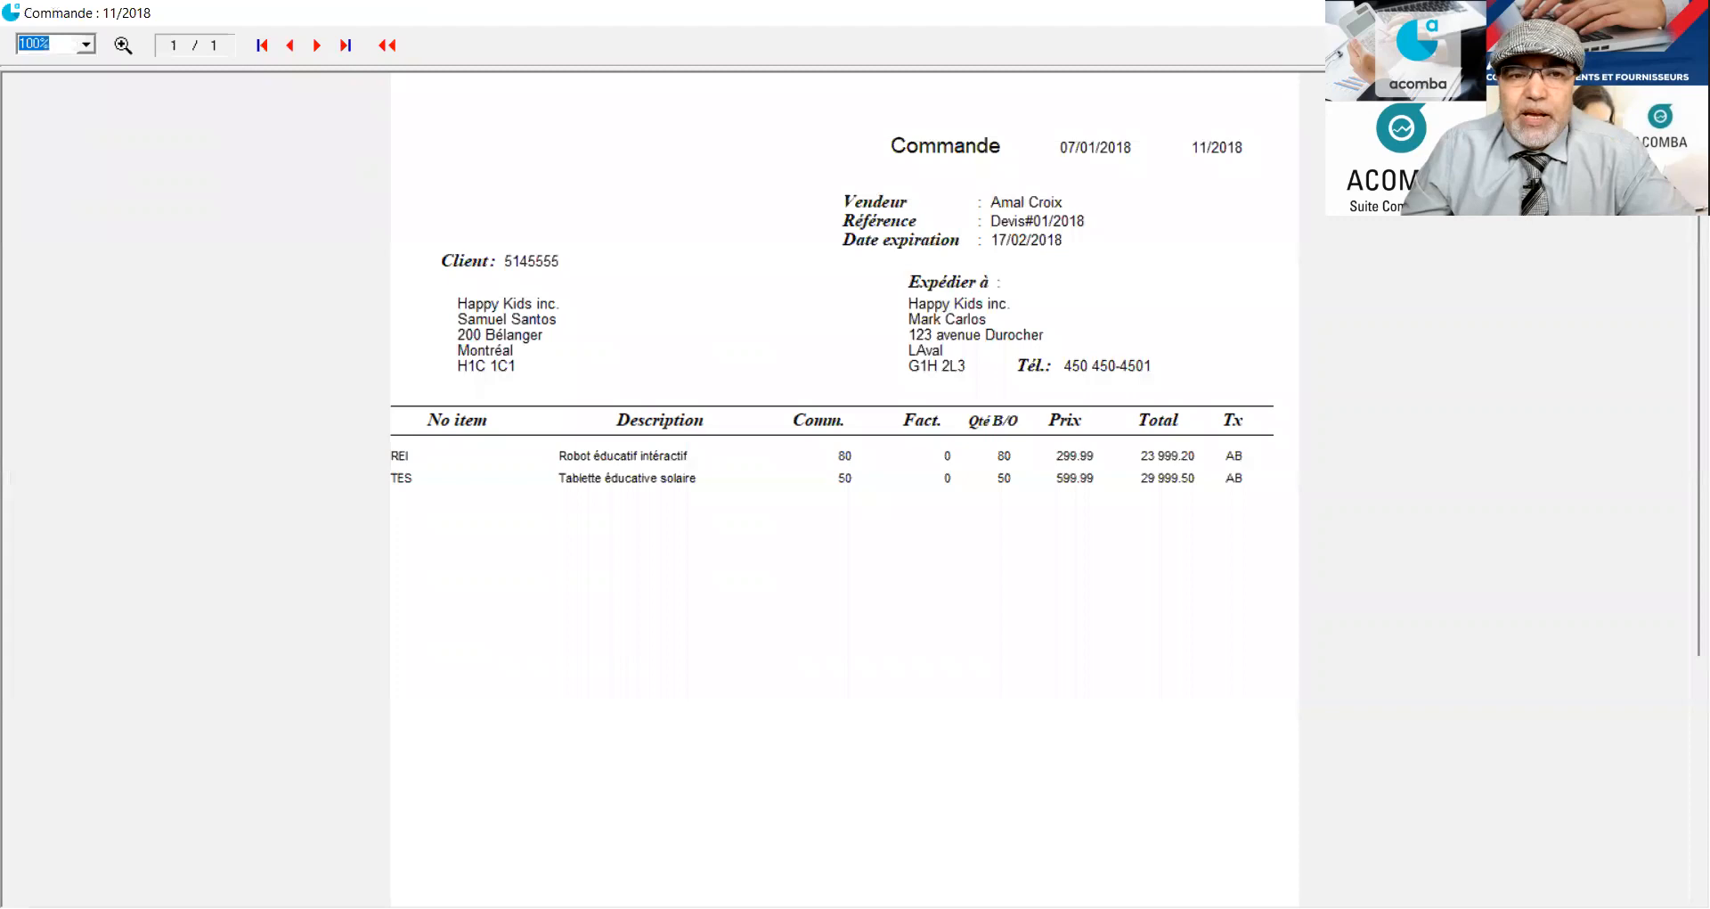
key(Escape)
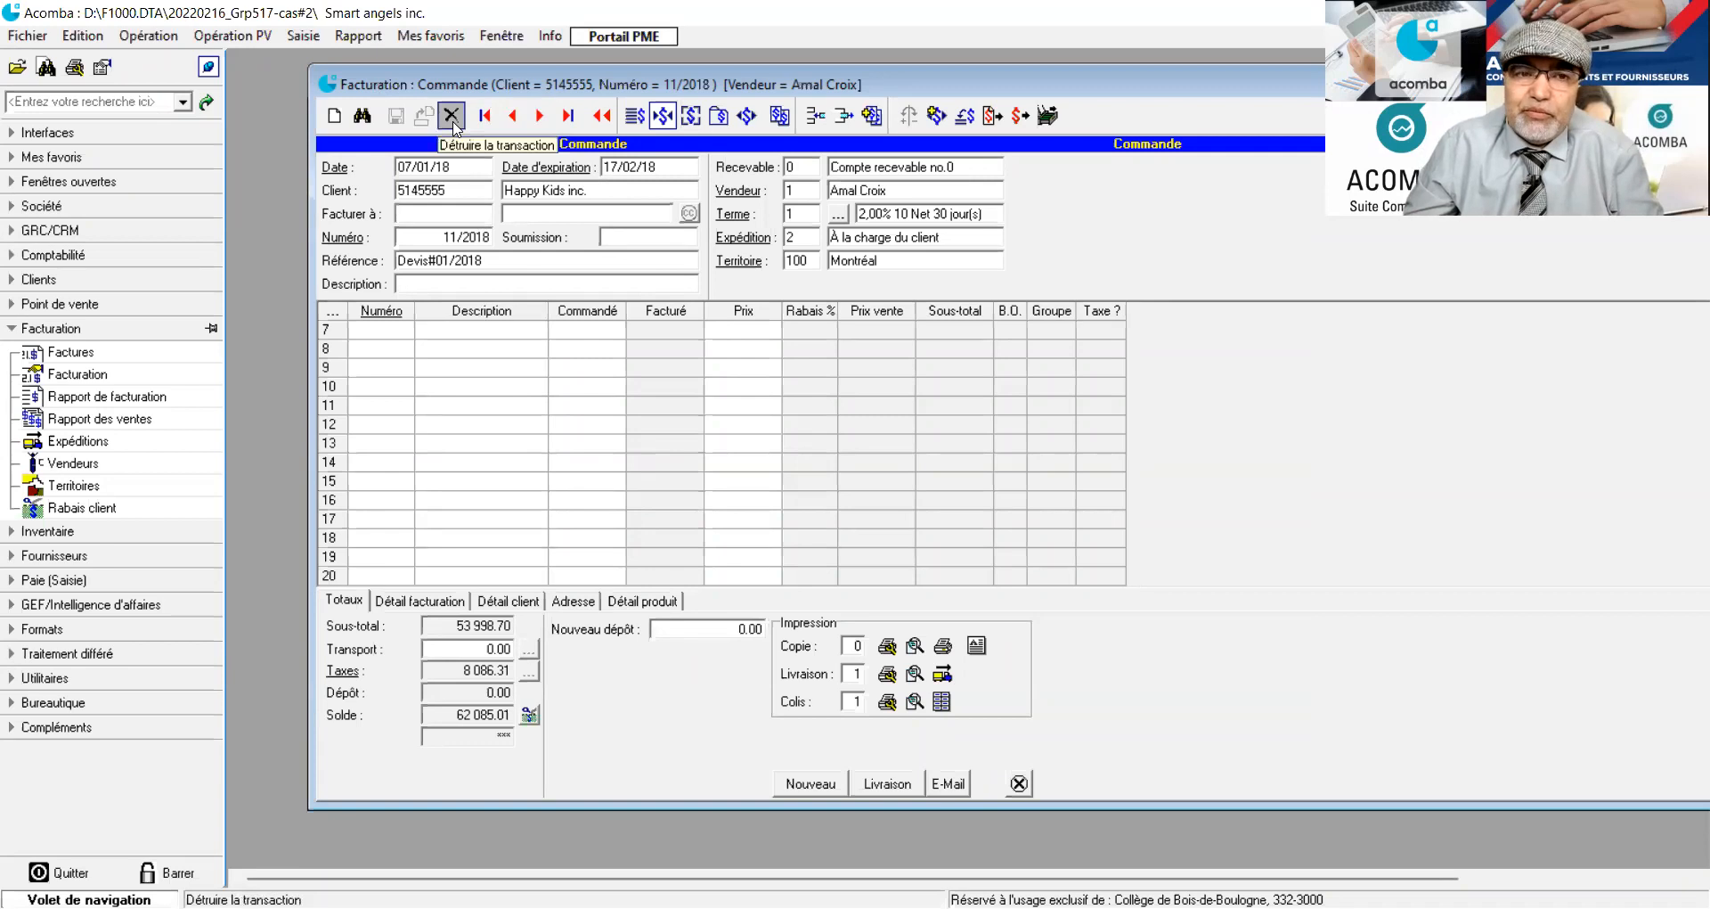
Reopen billing full-screen in invoice mode and date the new invoice 08/01/18
click(1226, 87)
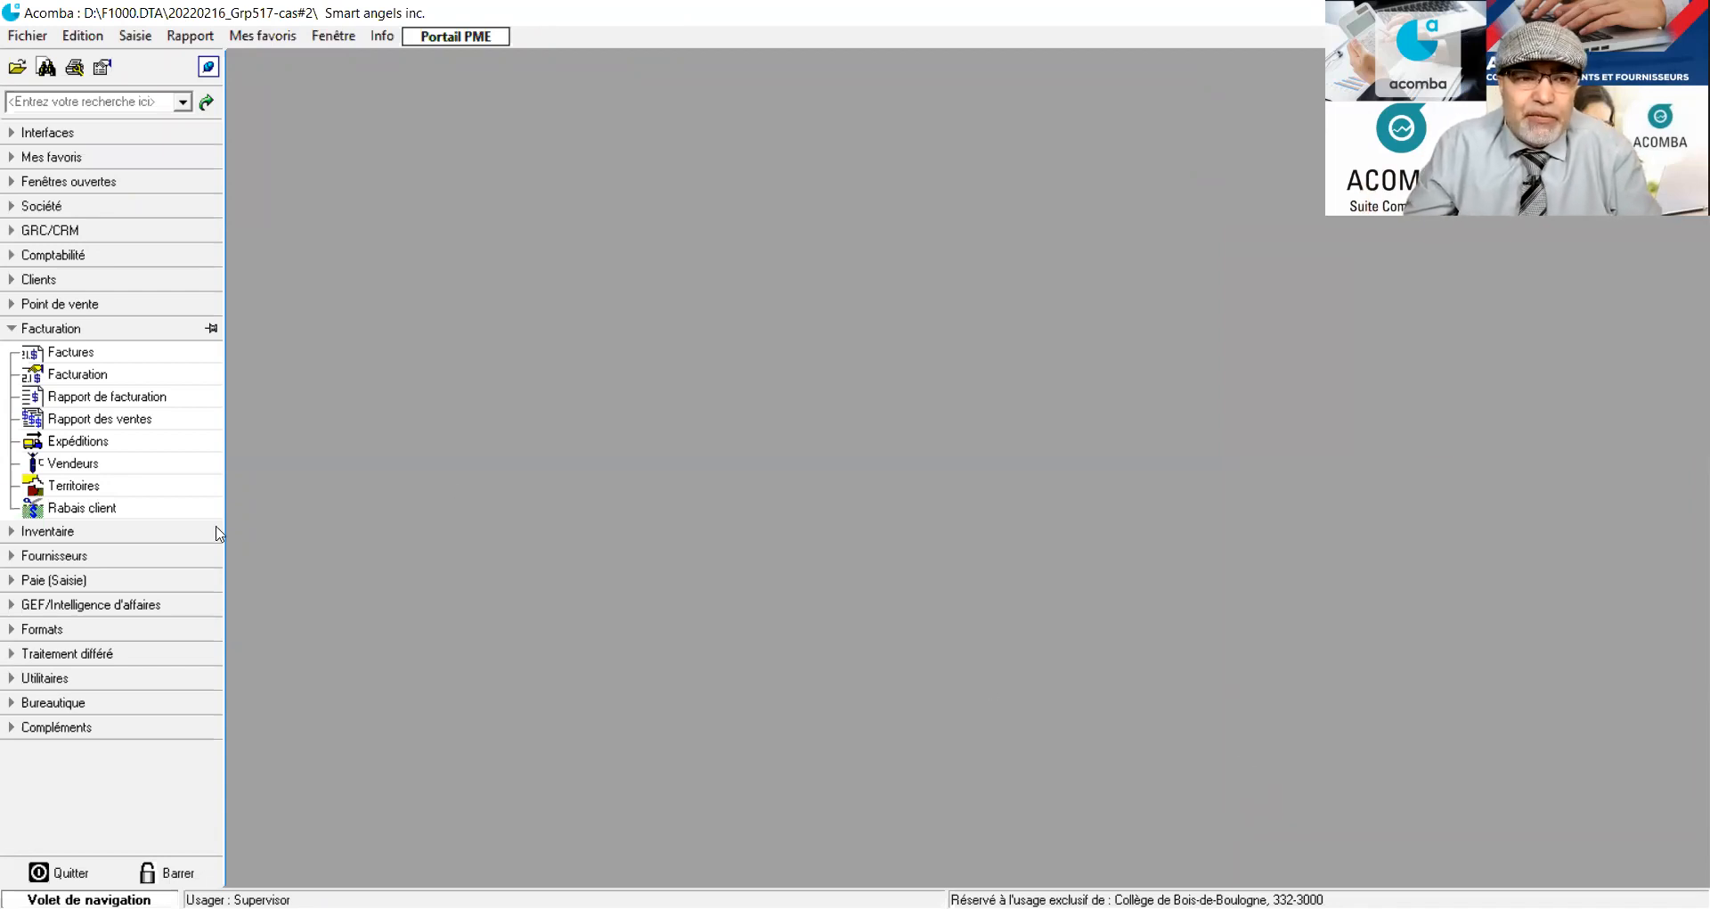
click(51, 375)
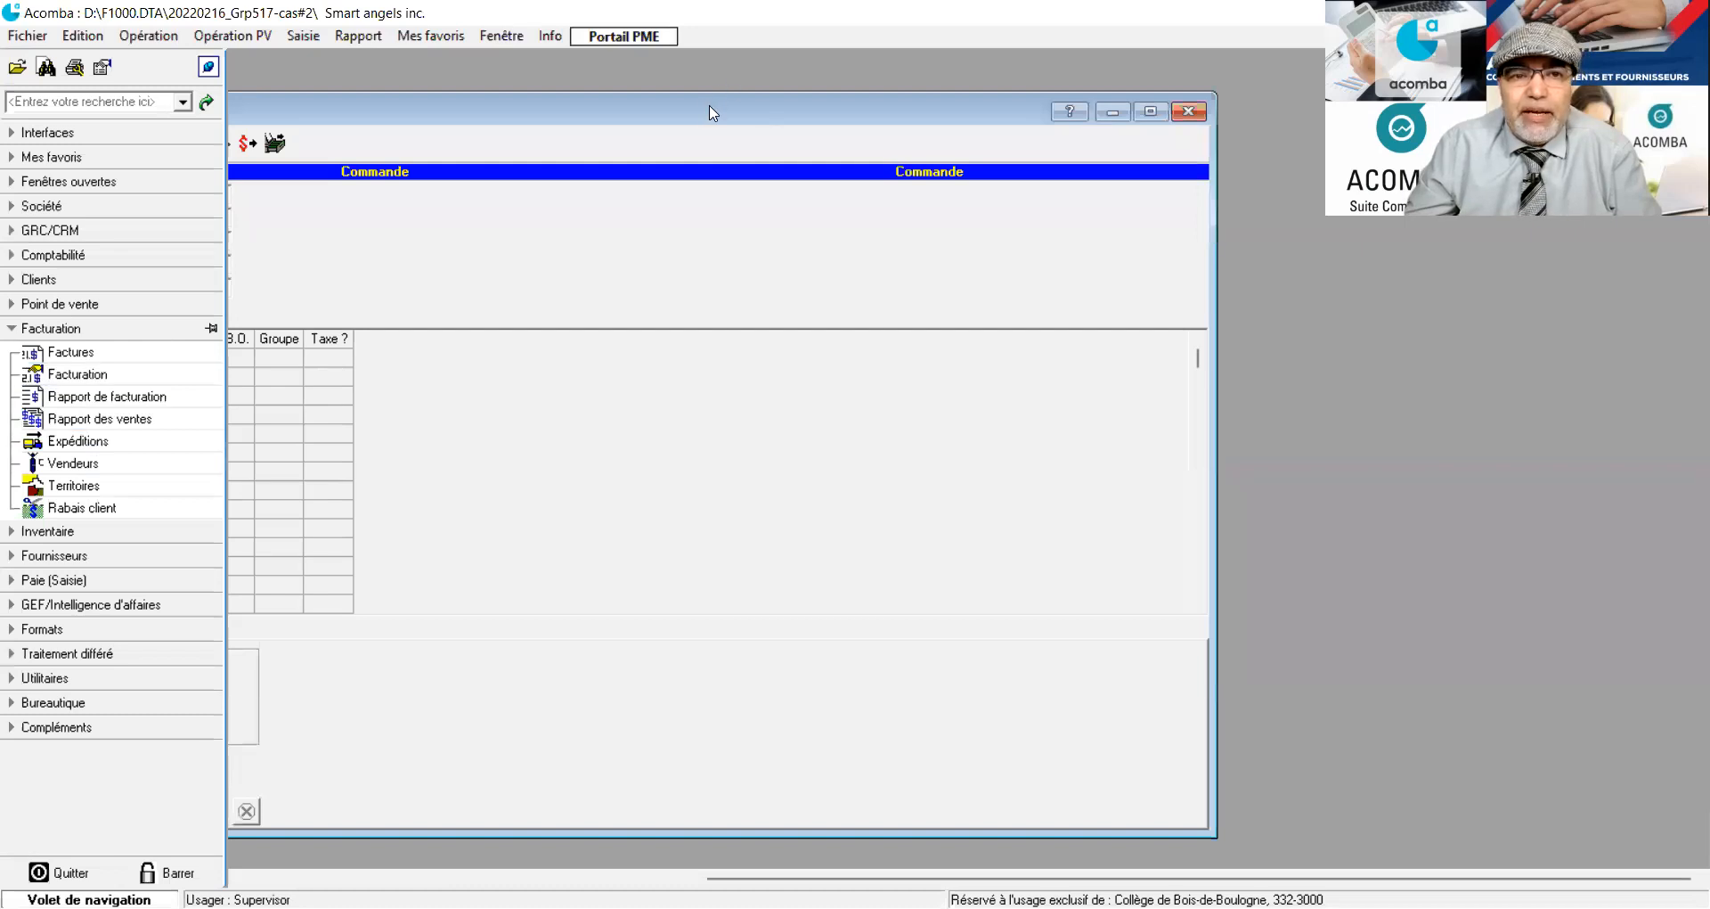
double_click(710, 112)
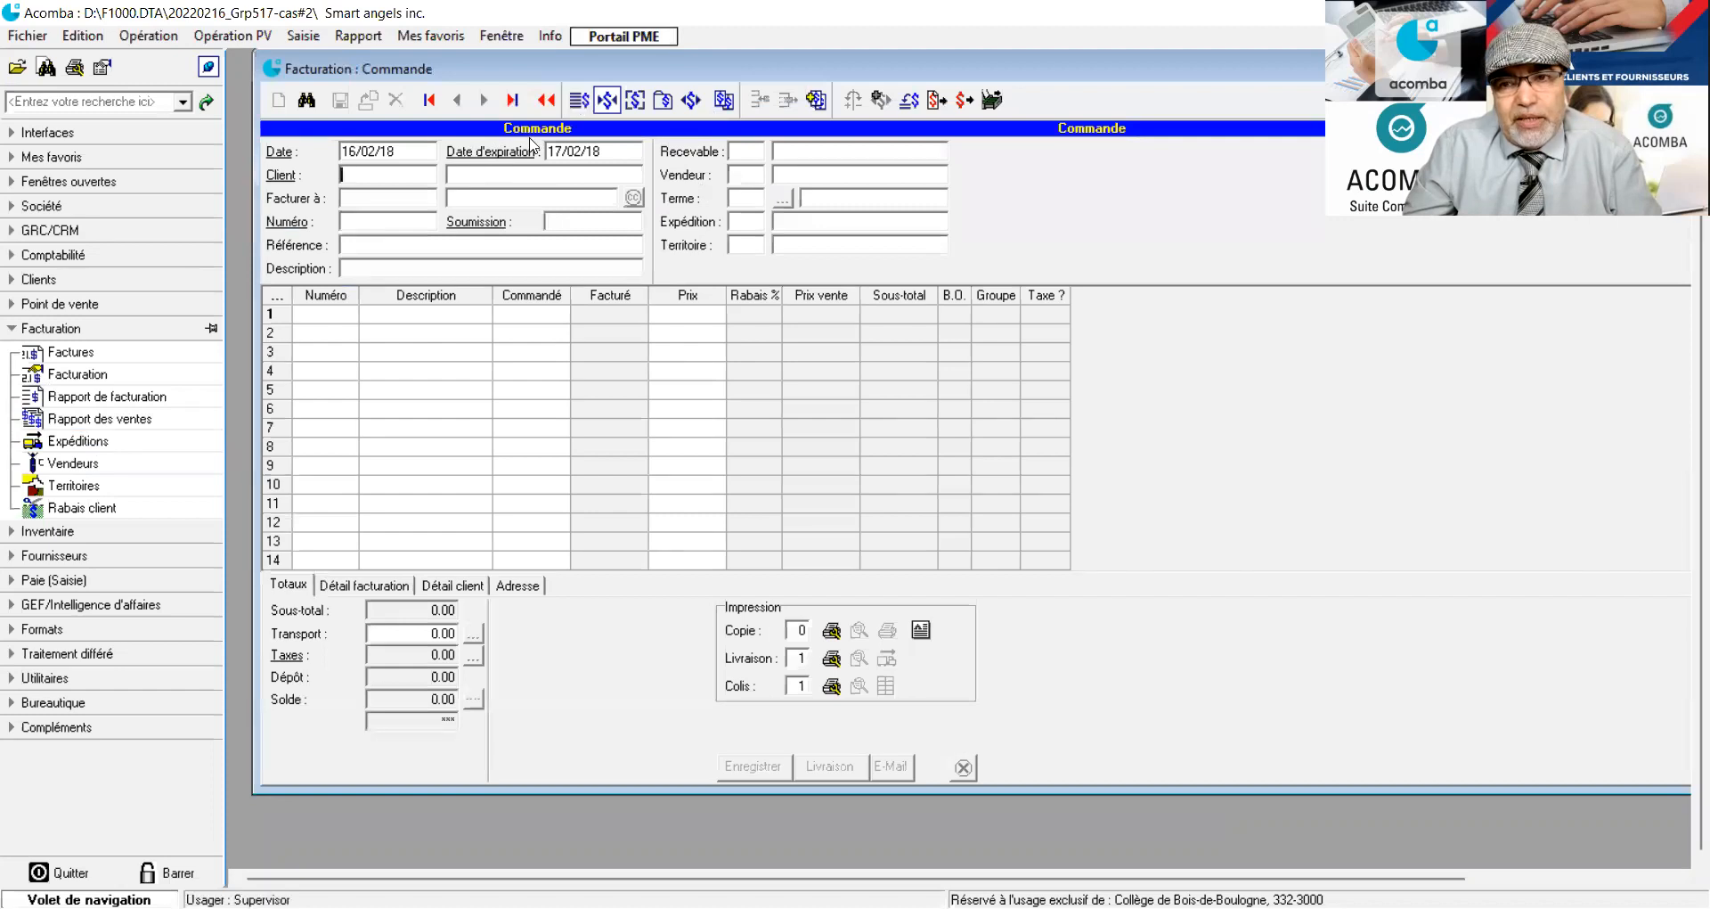
click(578, 102)
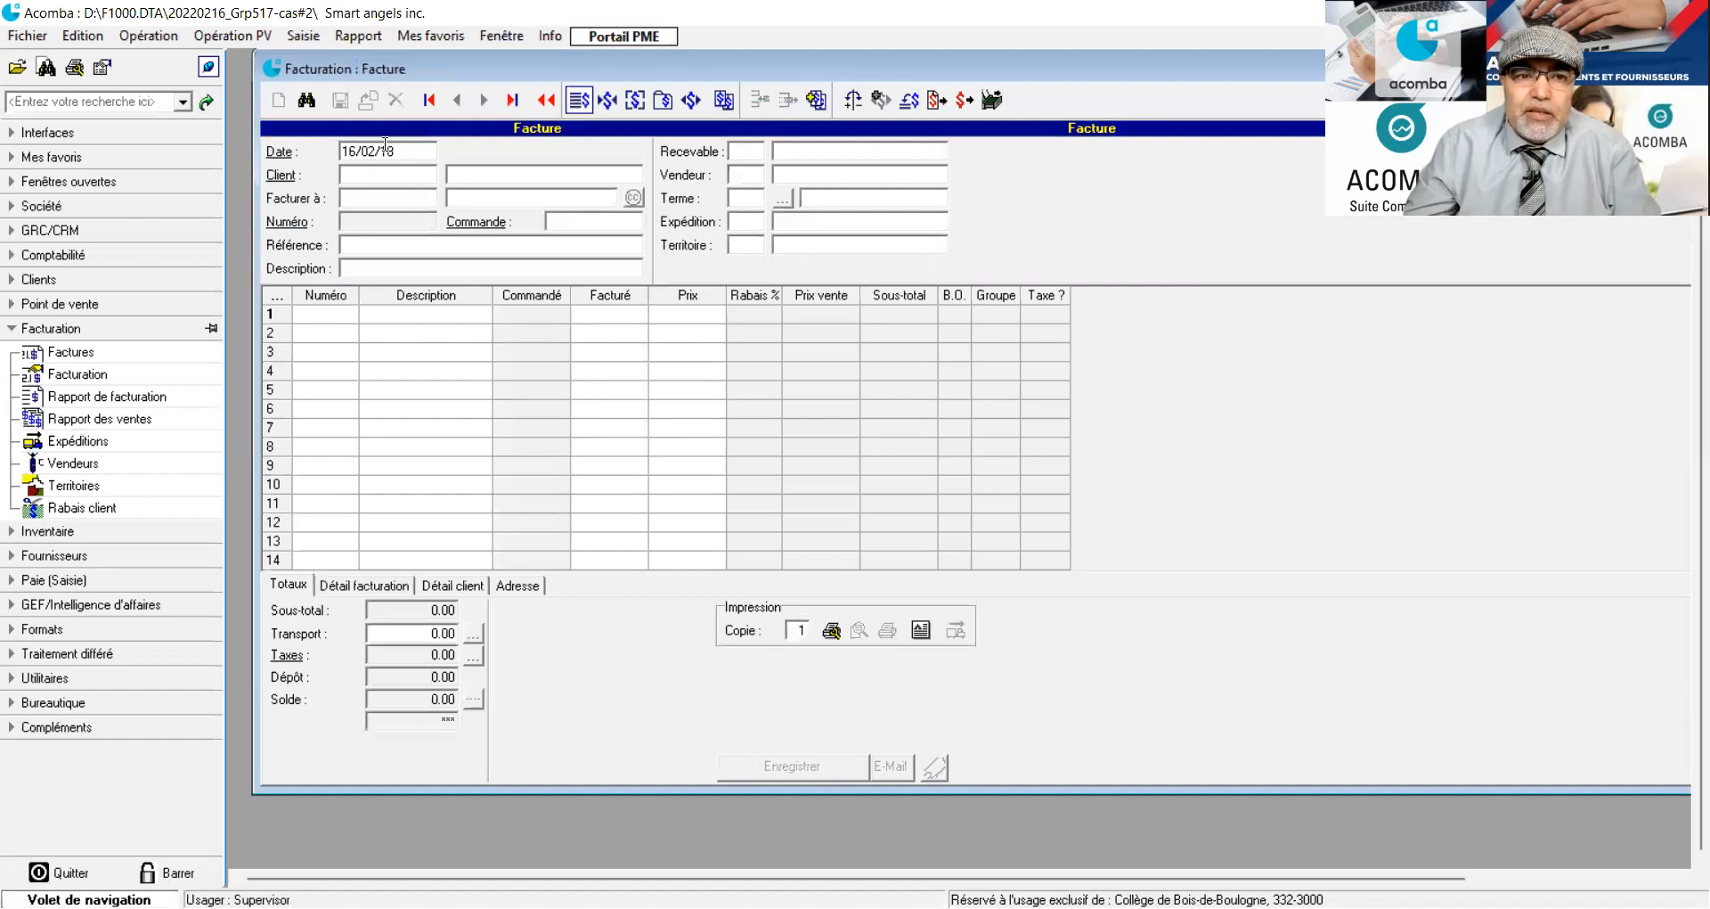
drag(342, 150, 396, 152)
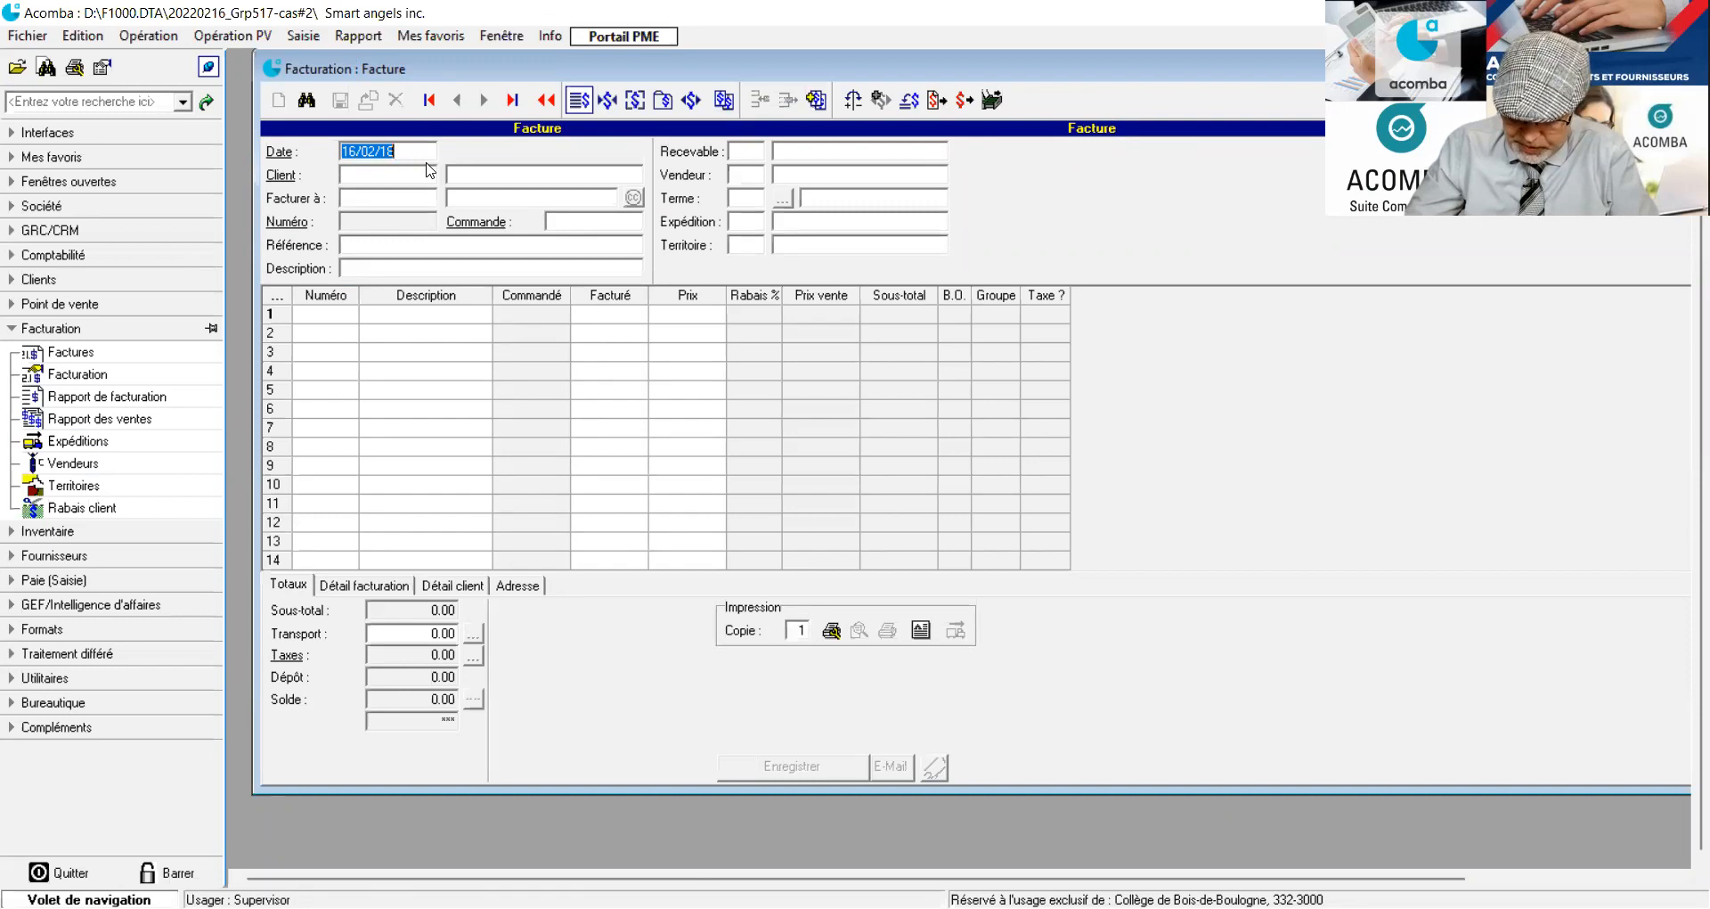
text(08/01/1)
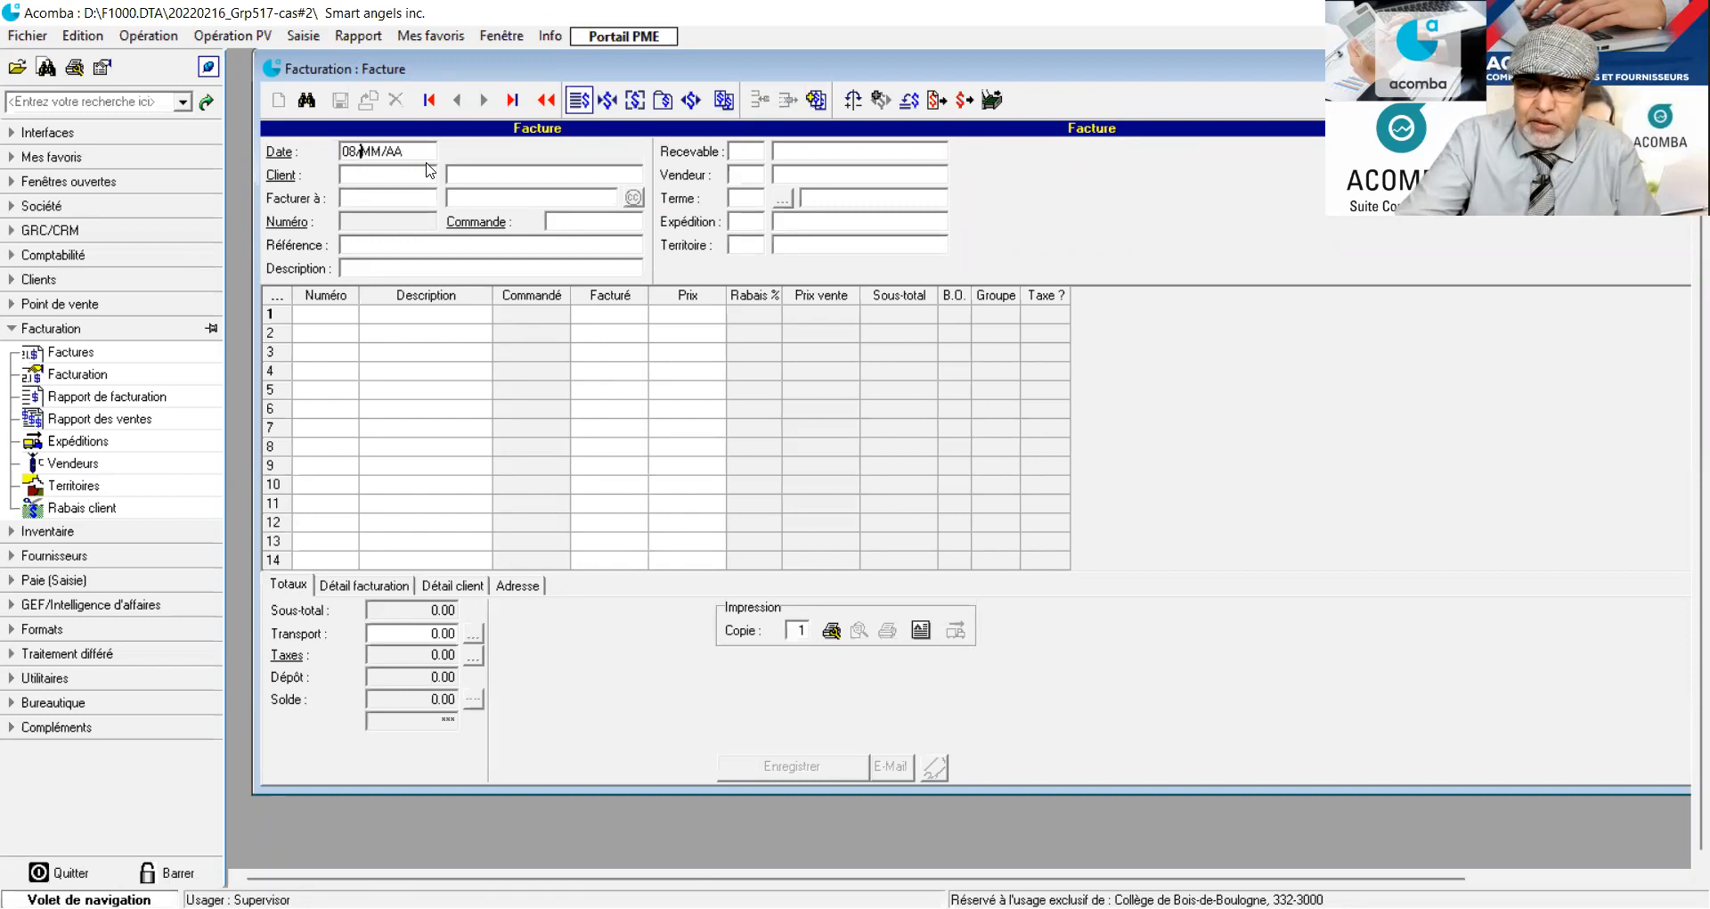
text(8)
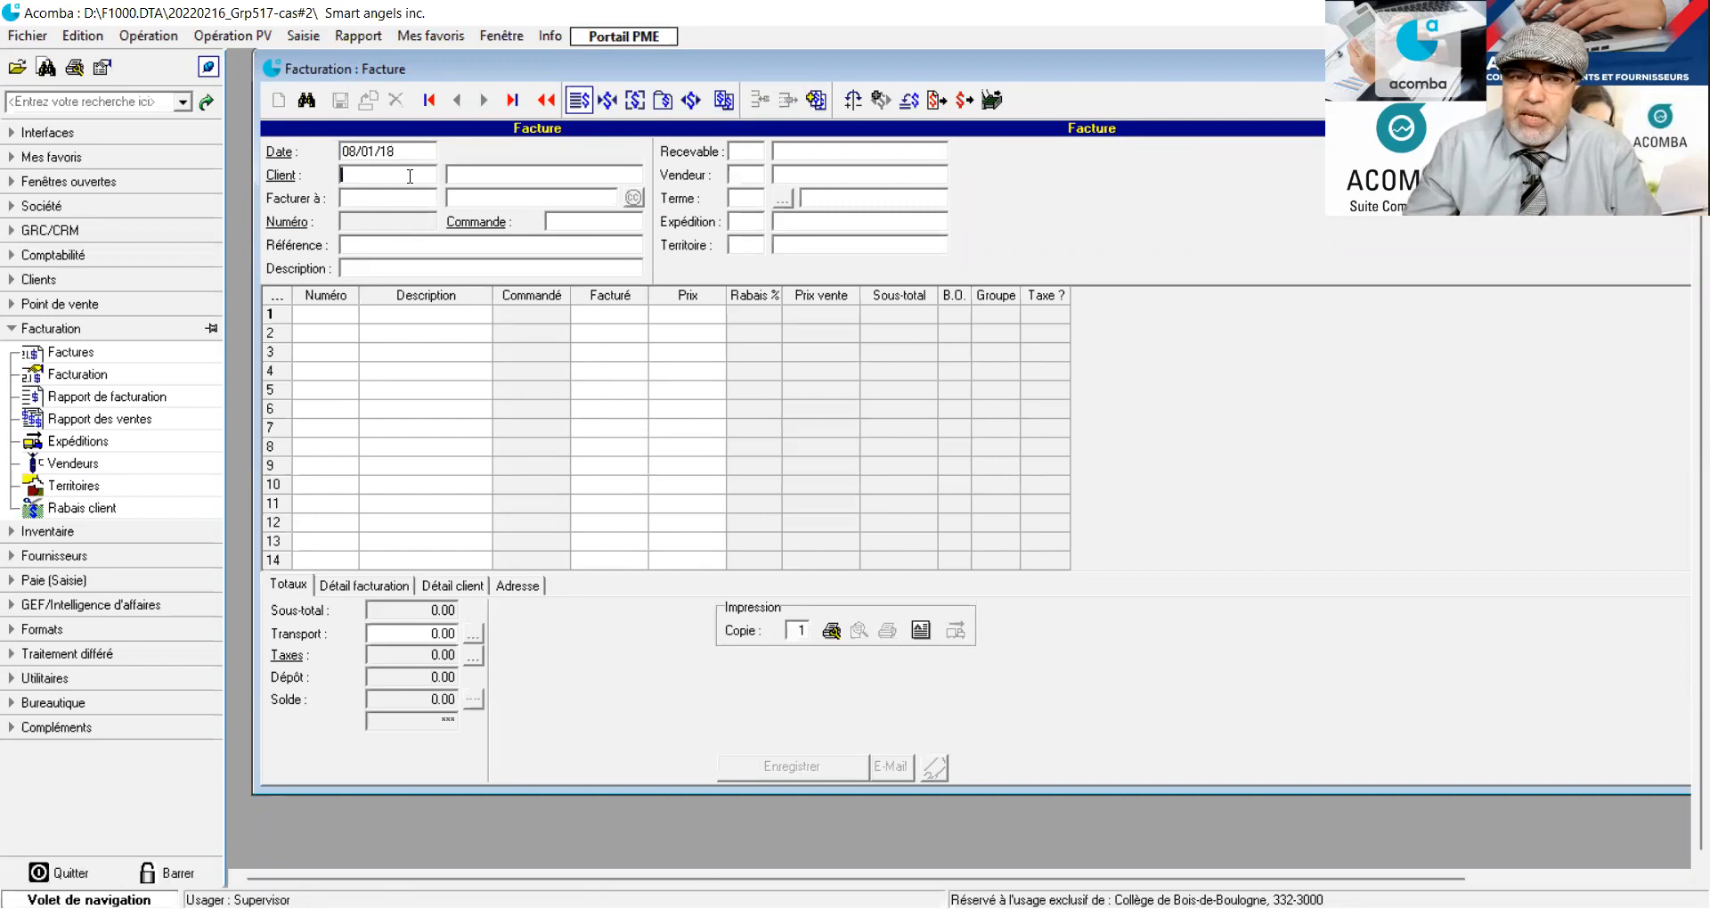
double_click(409, 176)
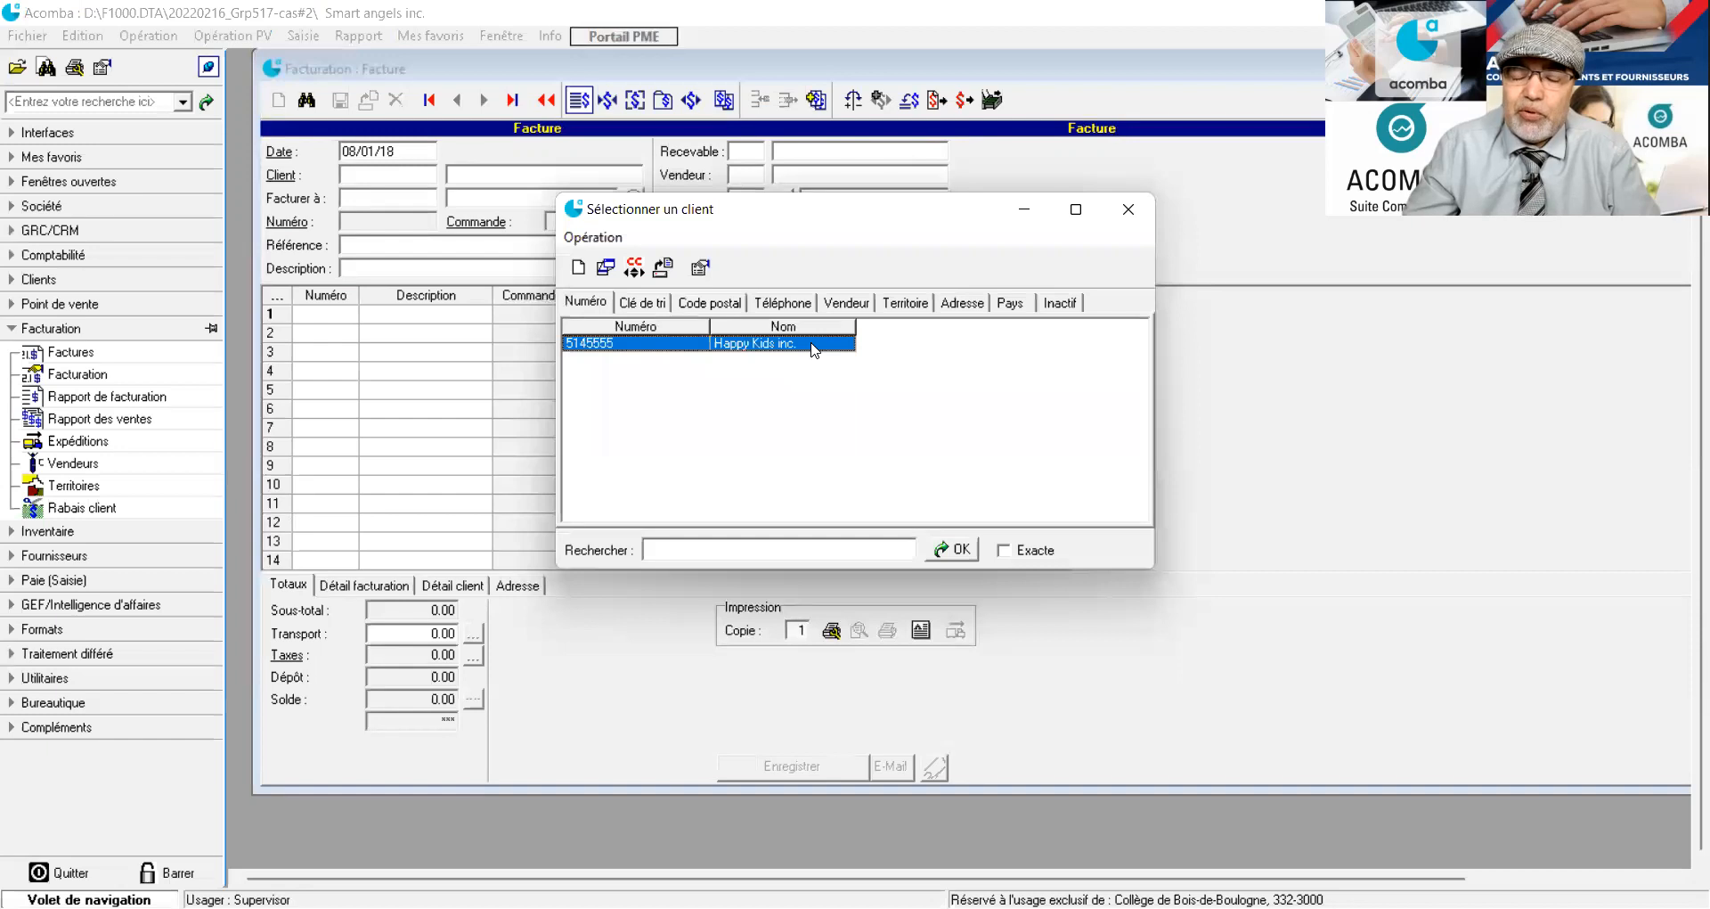
Select Happy Kids inc. as the invoice client and dismiss the open-orders notice
double_click(812, 346)
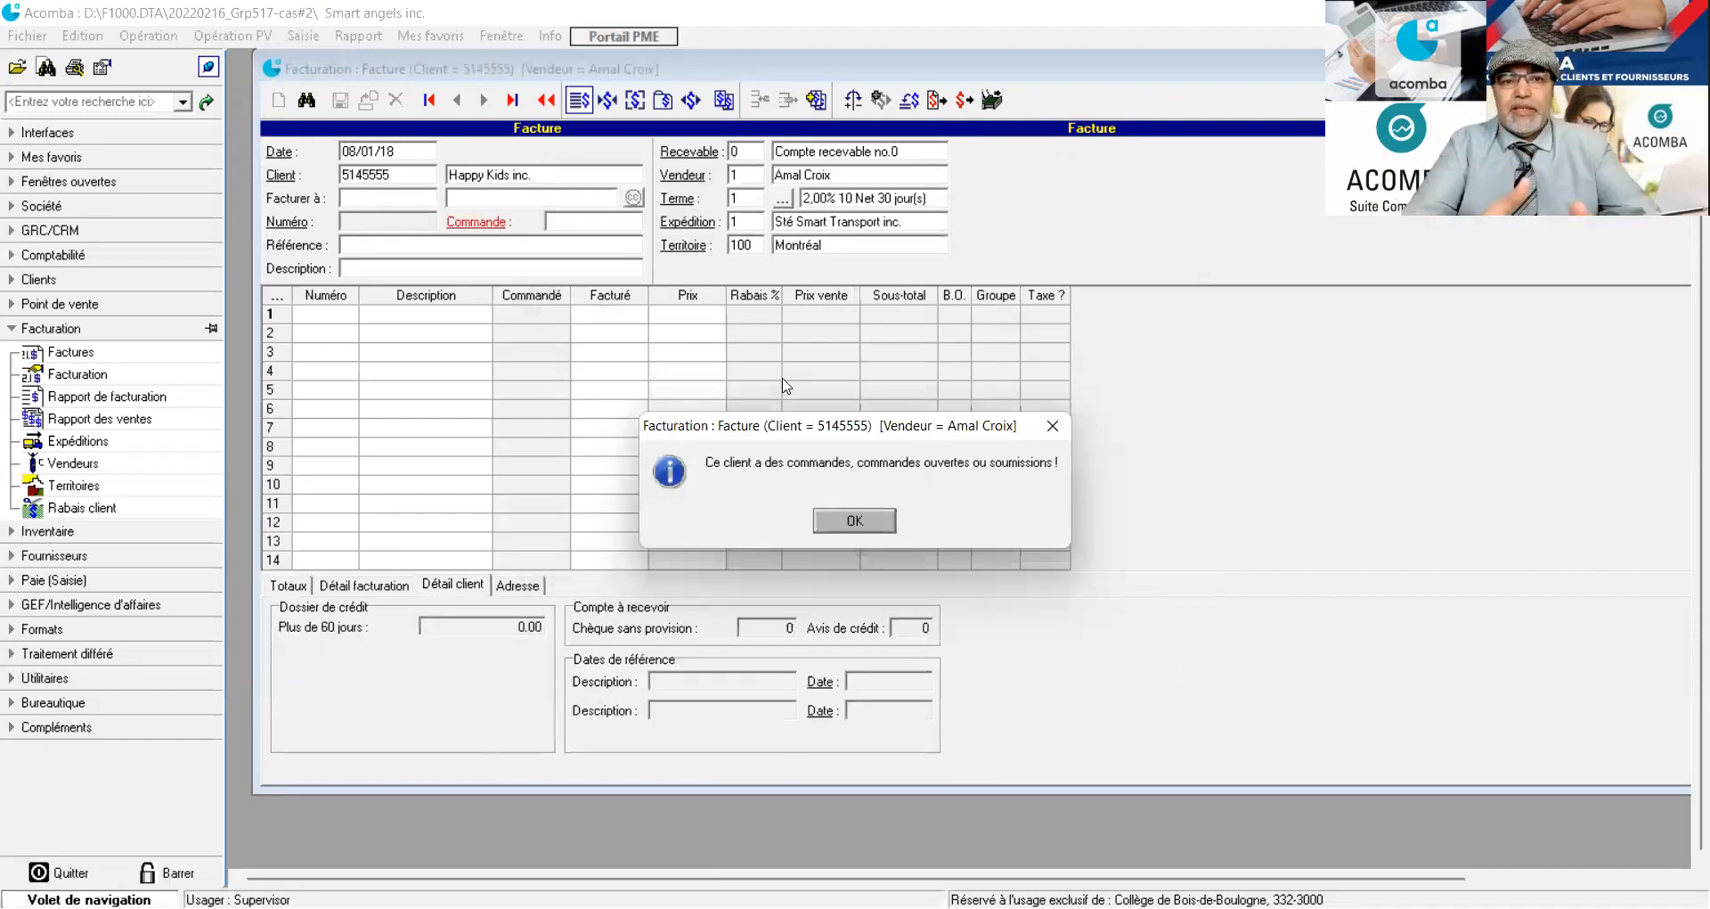
key(Return)
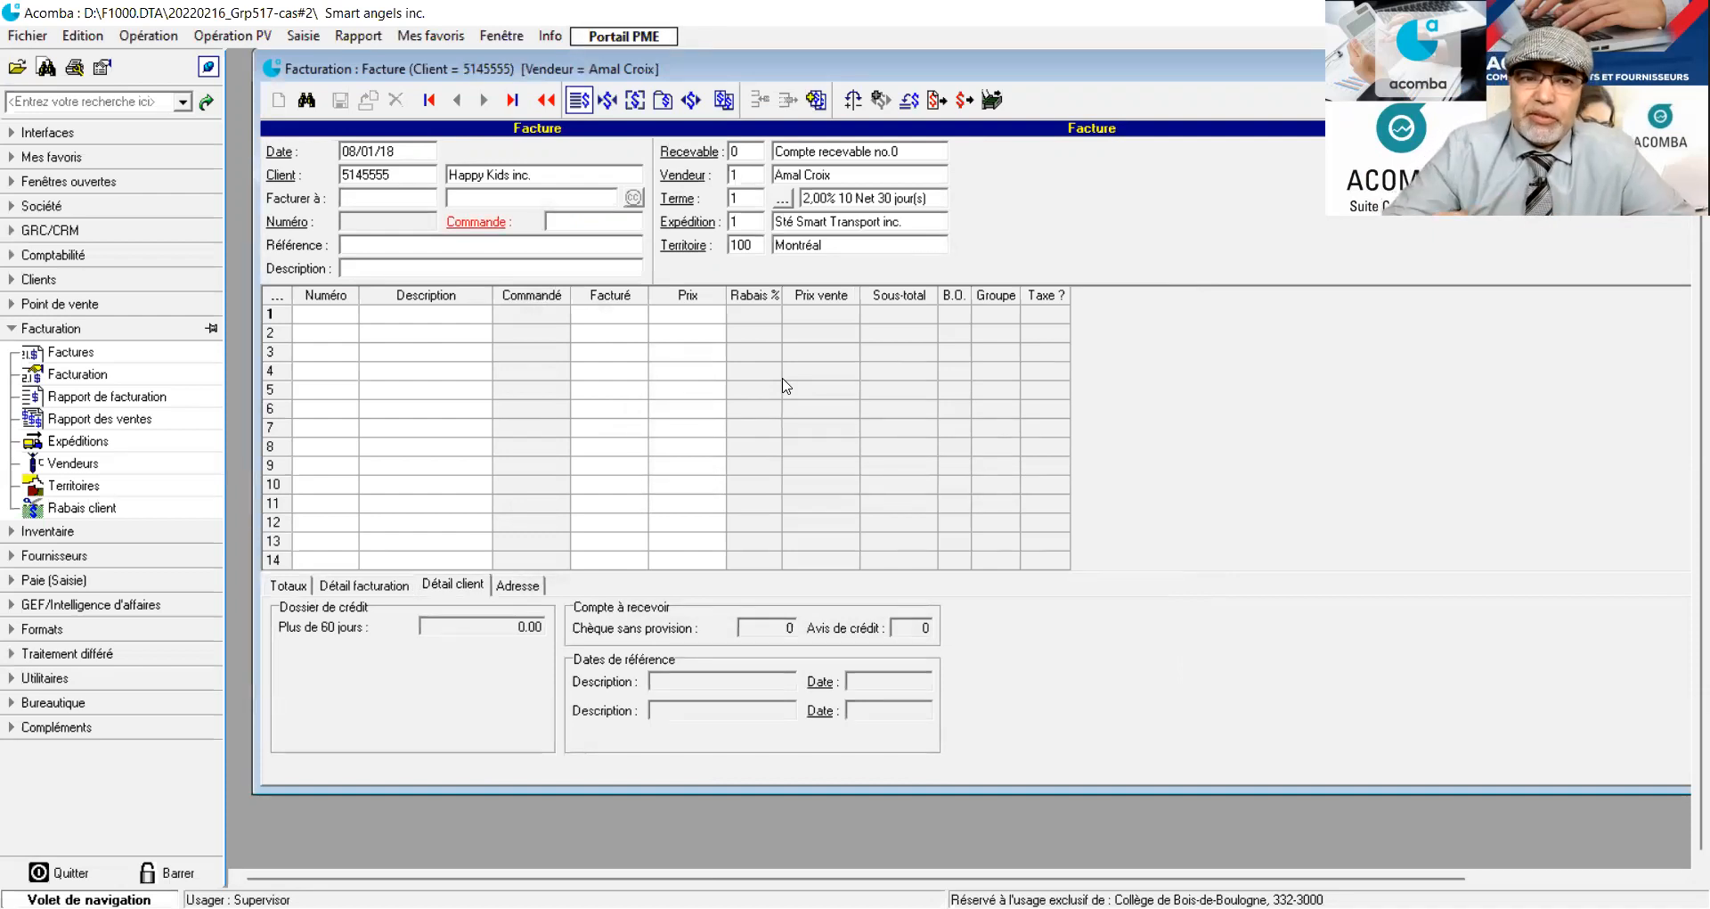
Add Territoire and Sous-Total columns to the order list and narrow Description
double_click(594, 226)
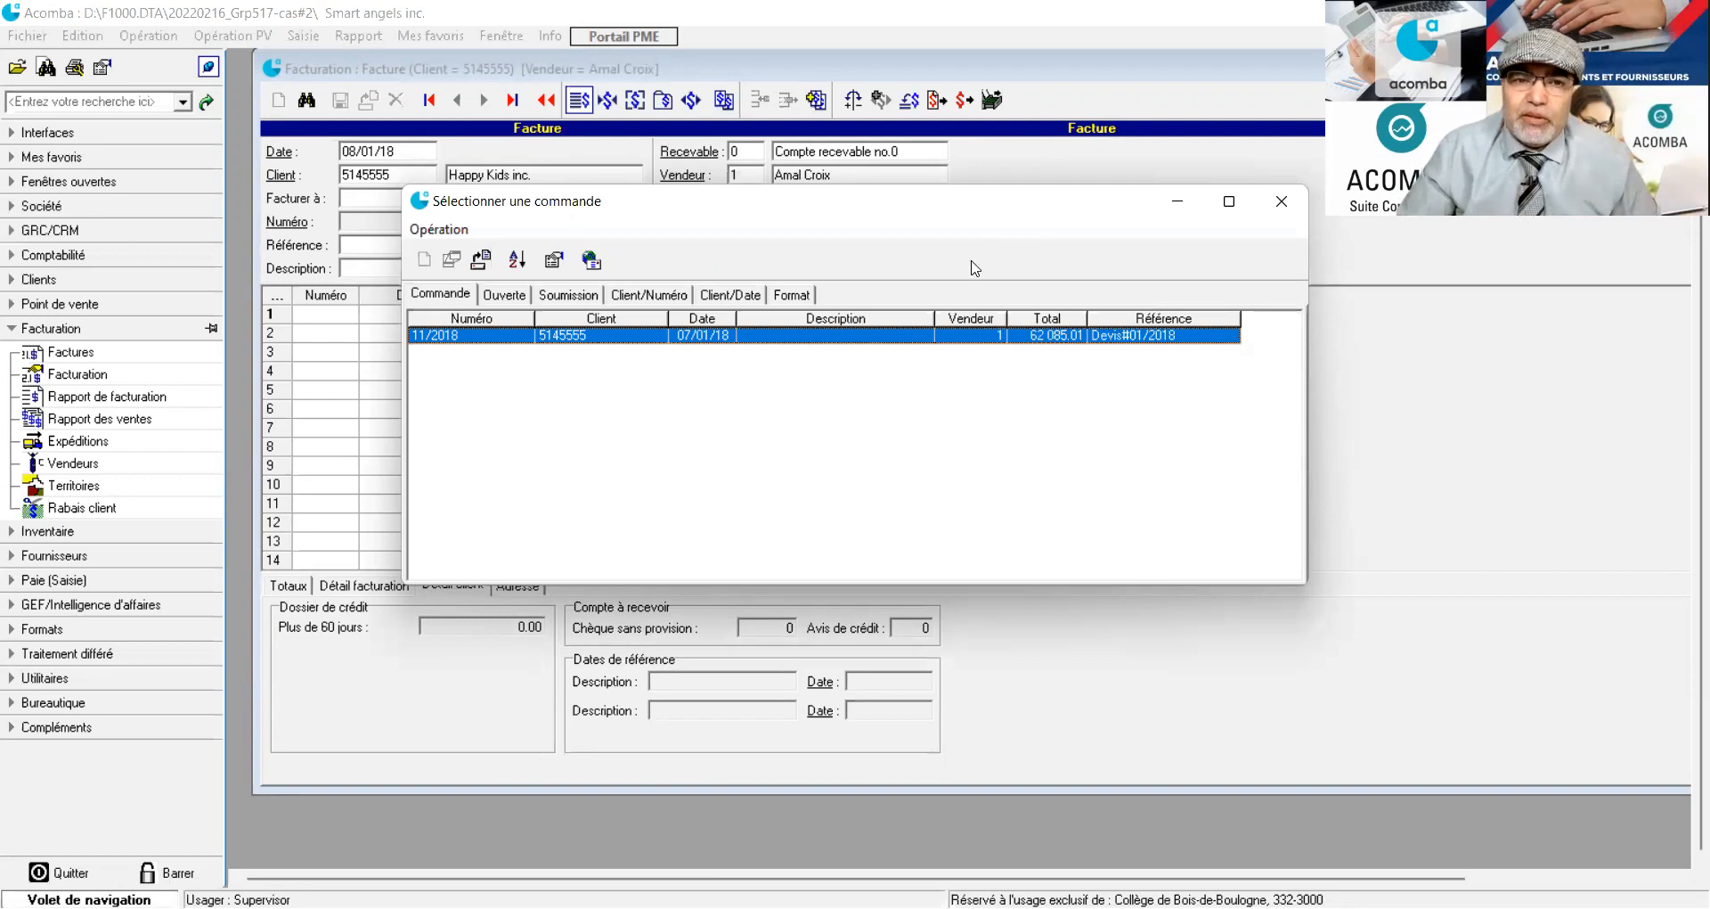
drag(975, 268, 933, 268)
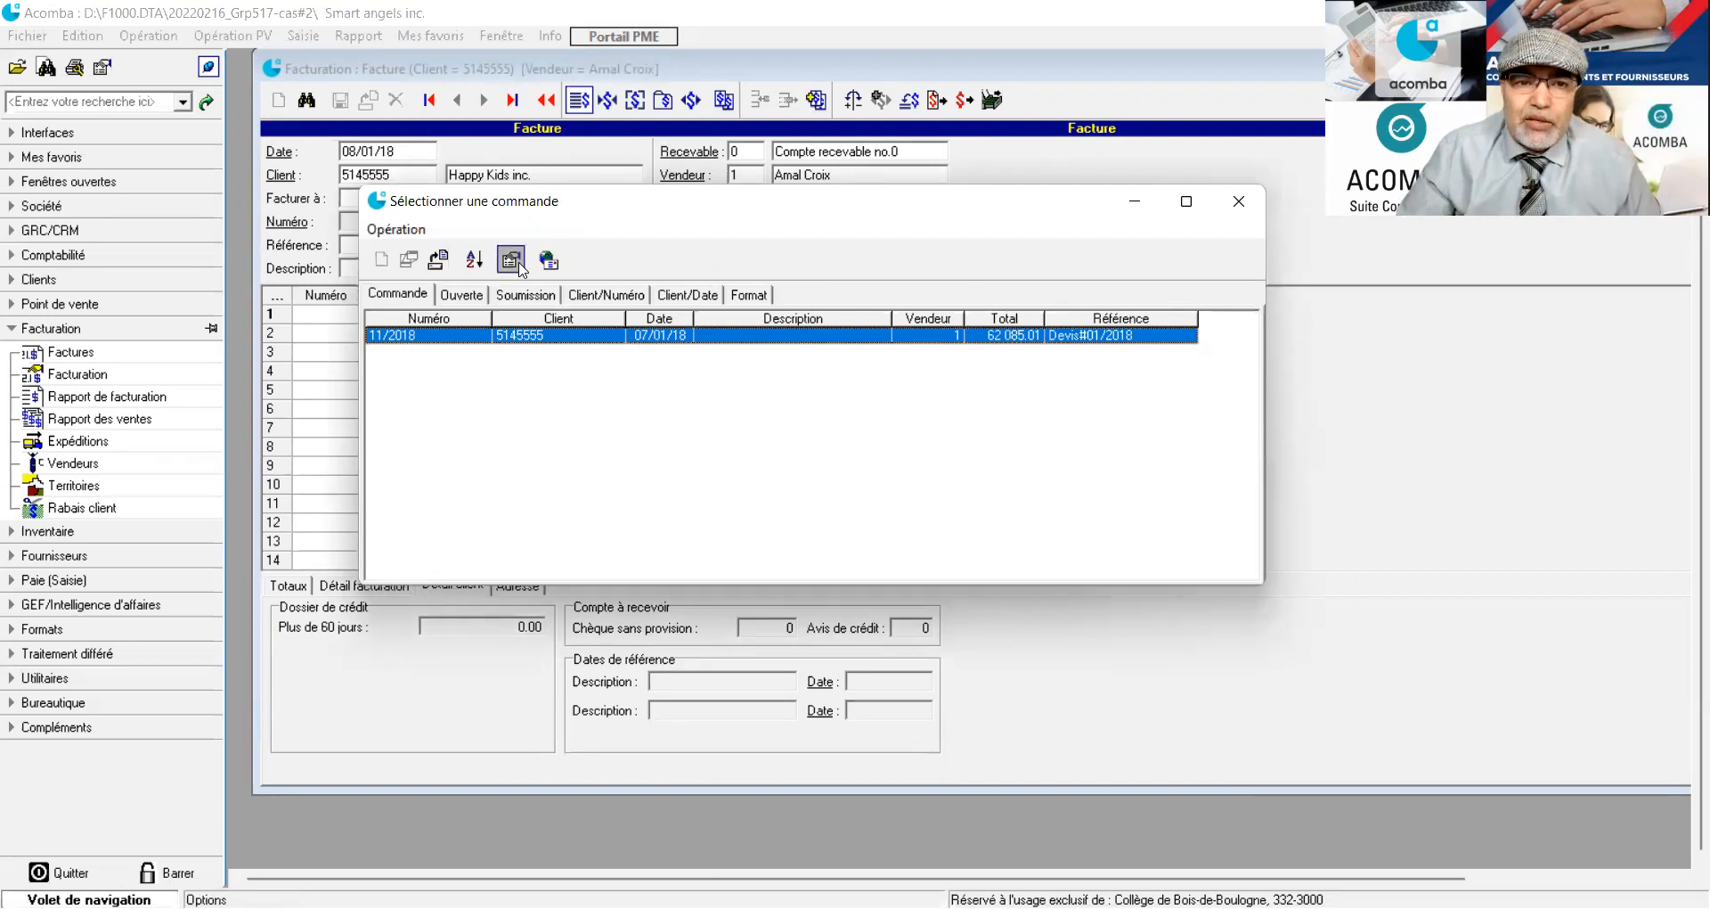
click(520, 266)
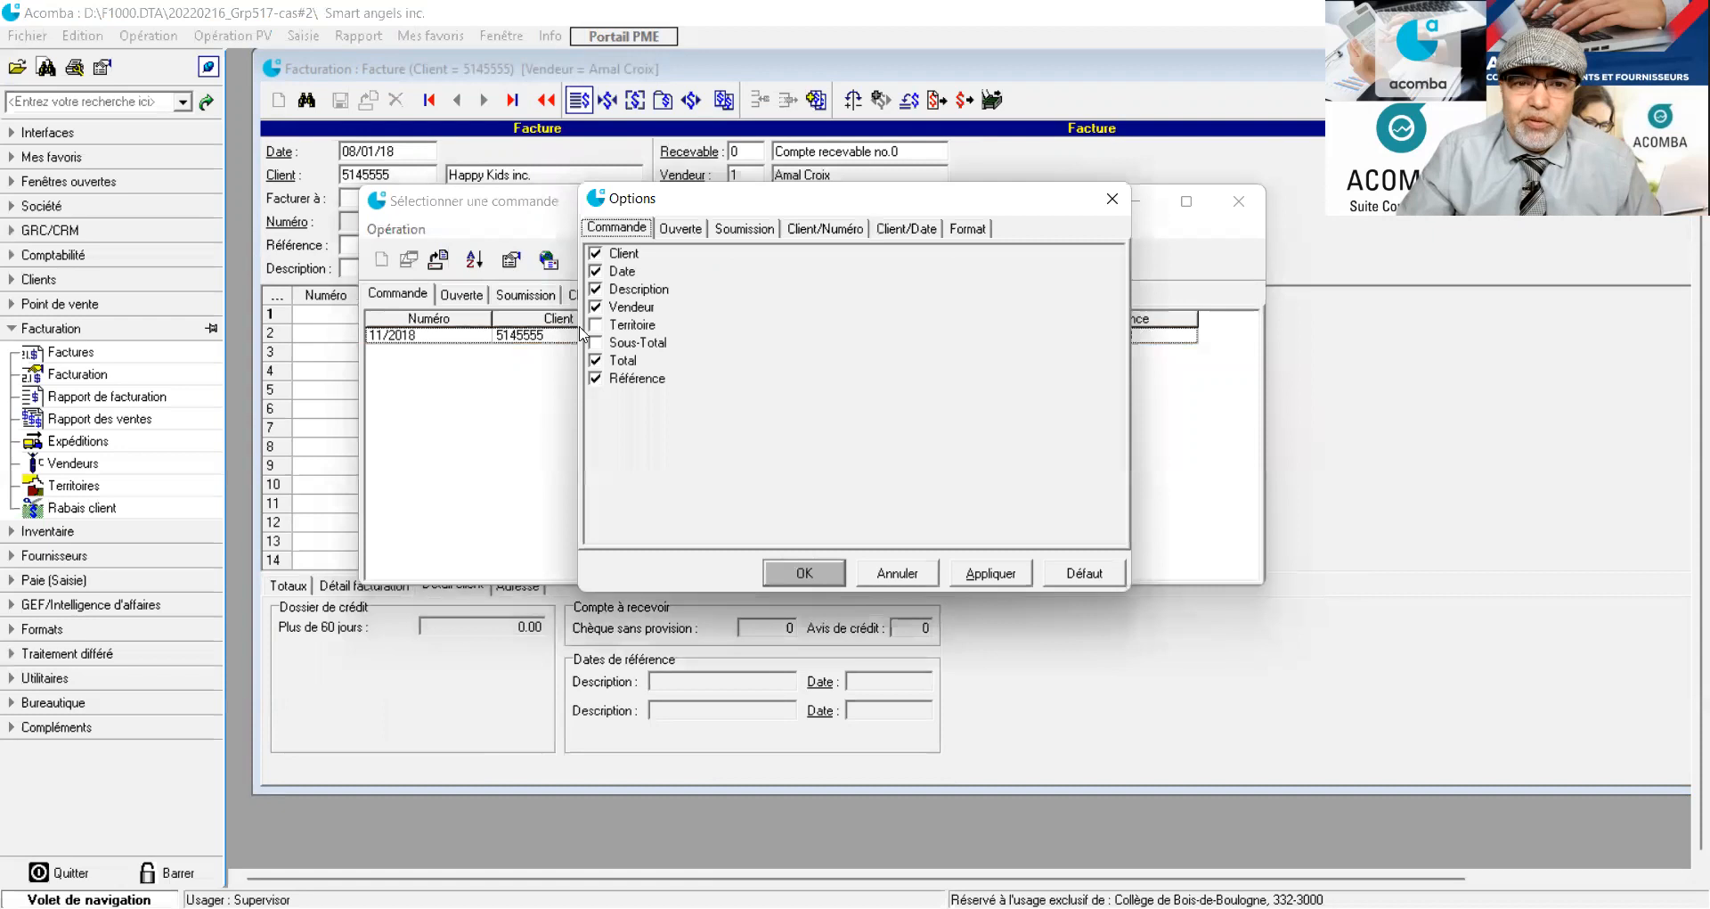
click(597, 324)
click(596, 343)
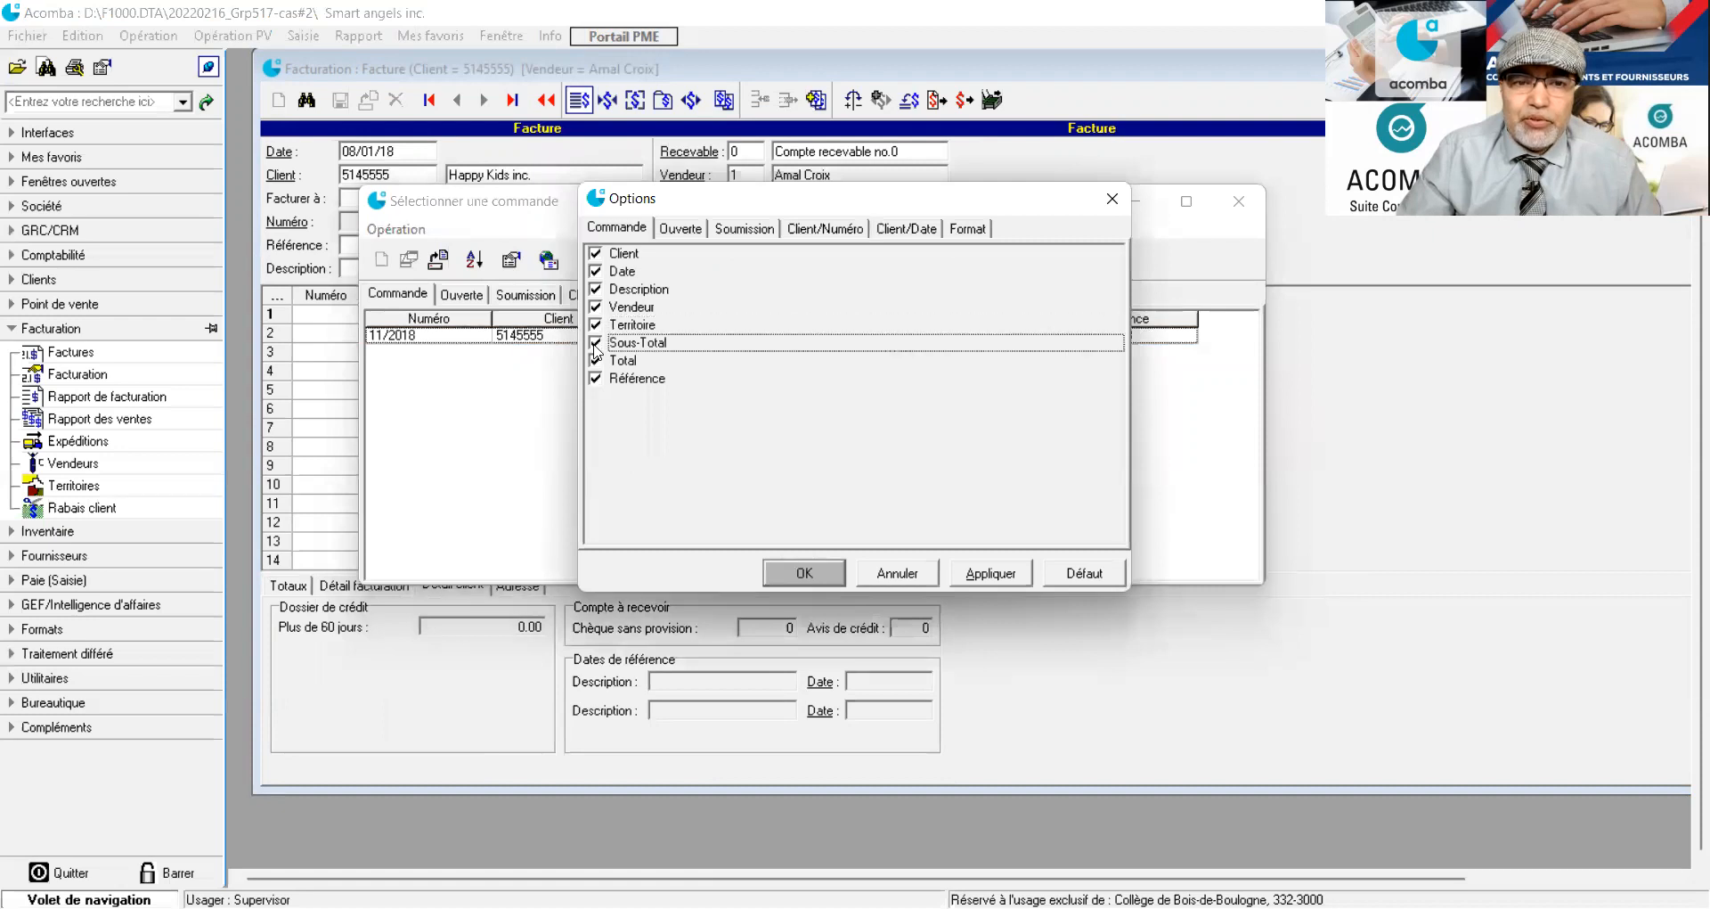
click(989, 572)
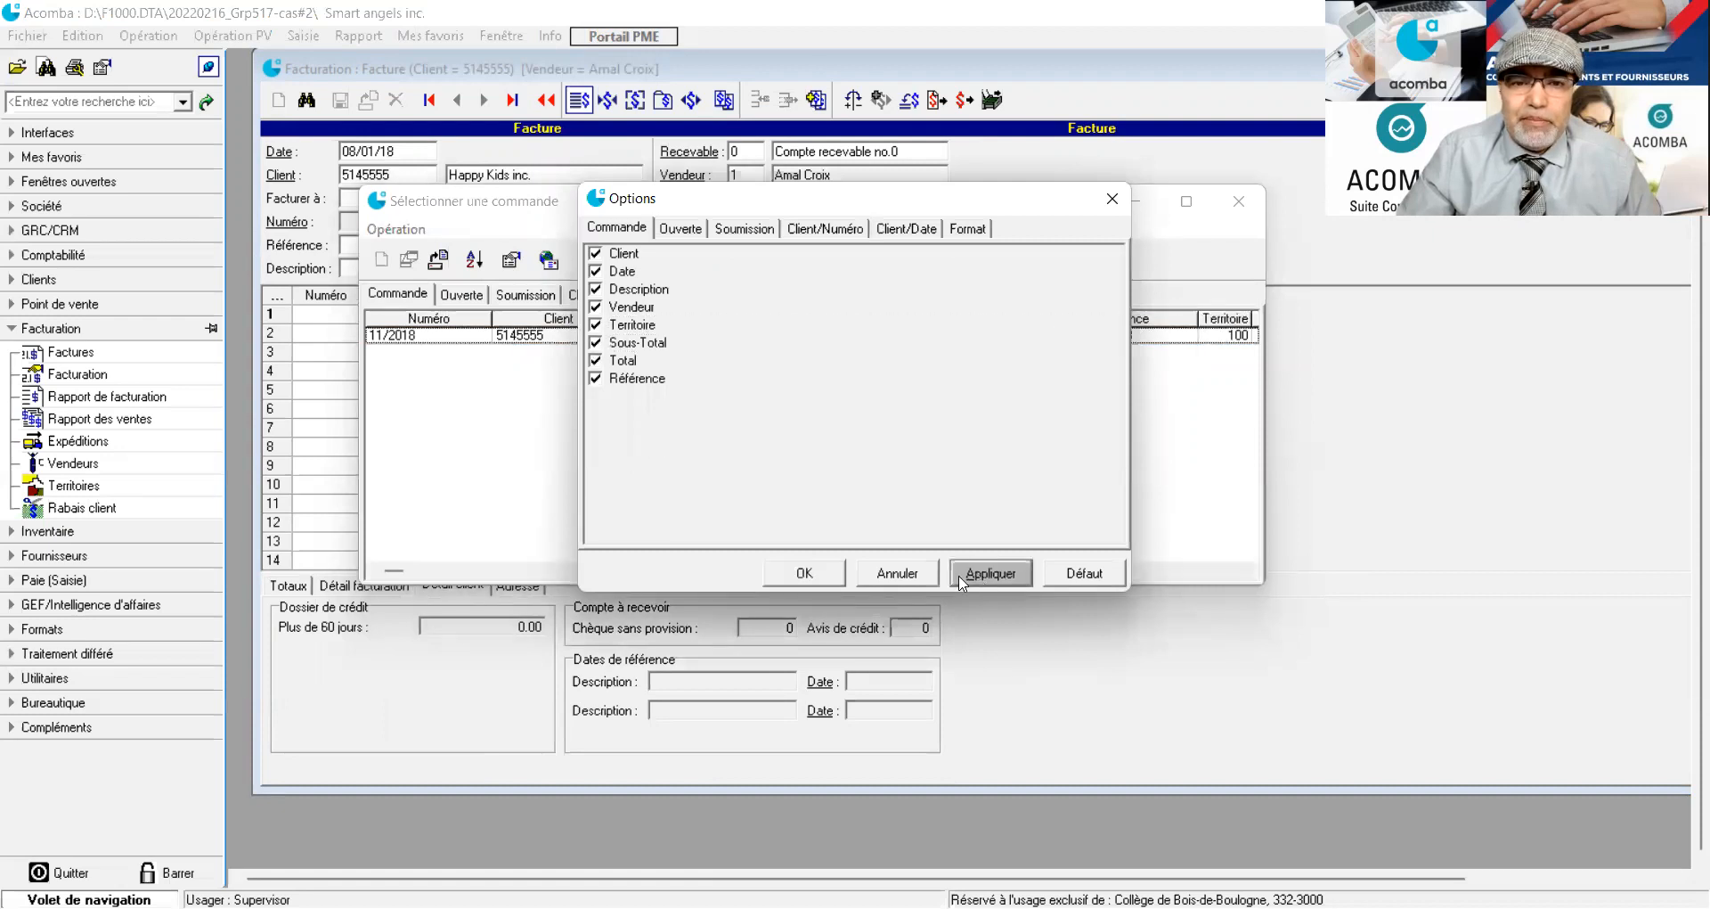
click(812, 582)
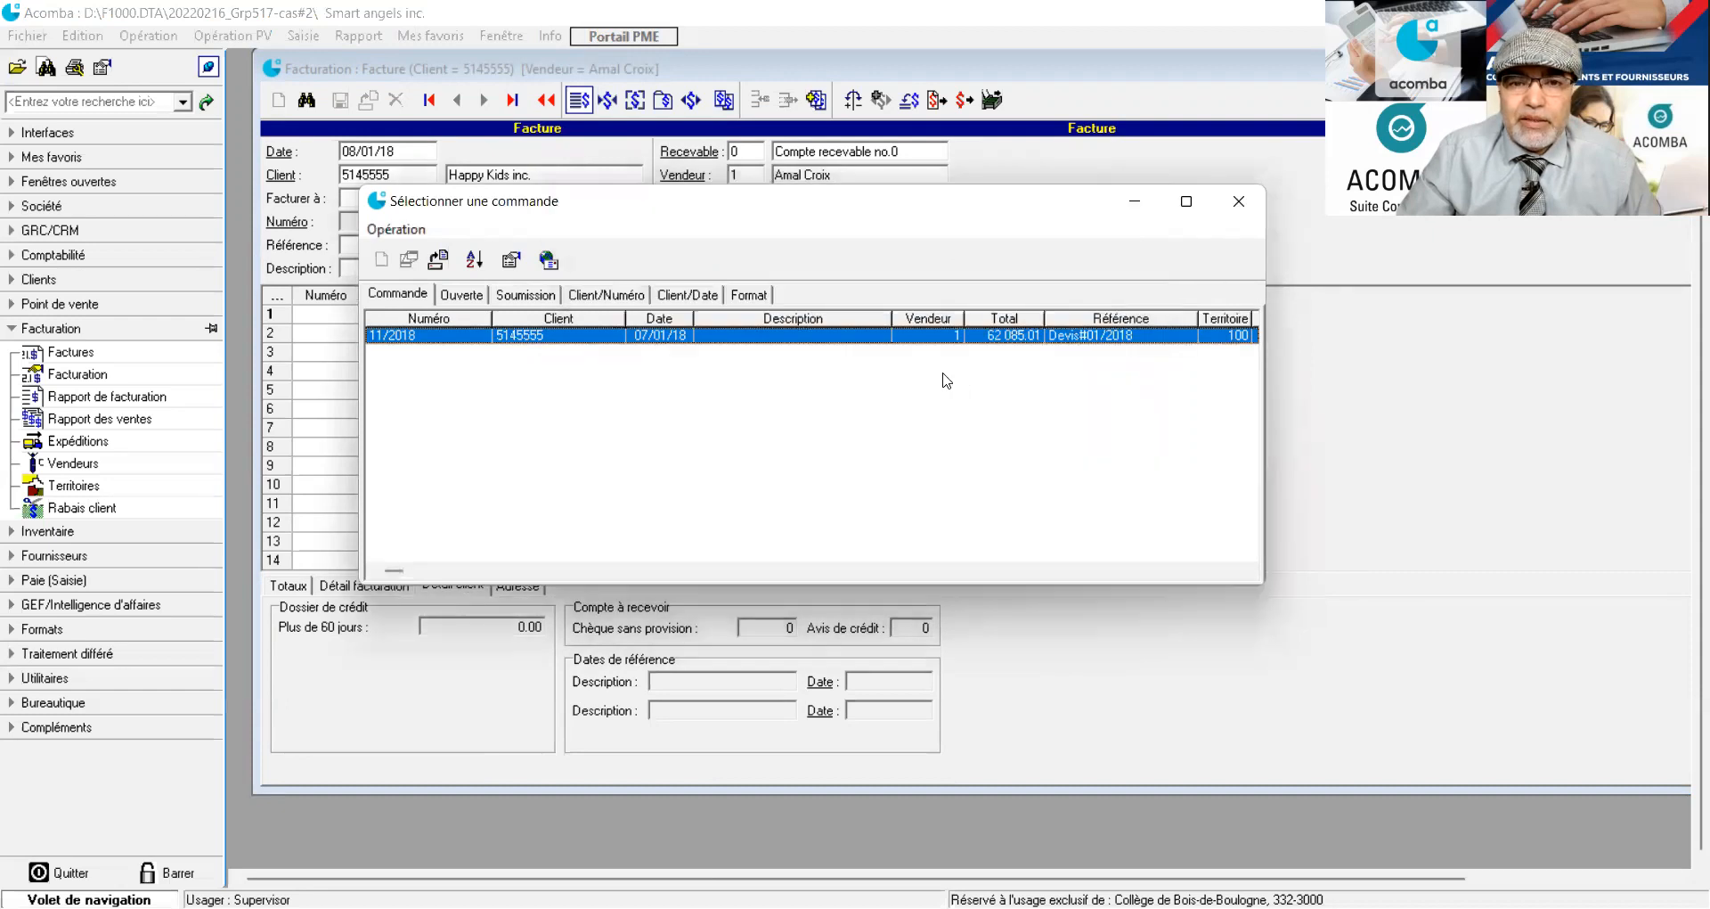
drag(894, 317, 829, 318)
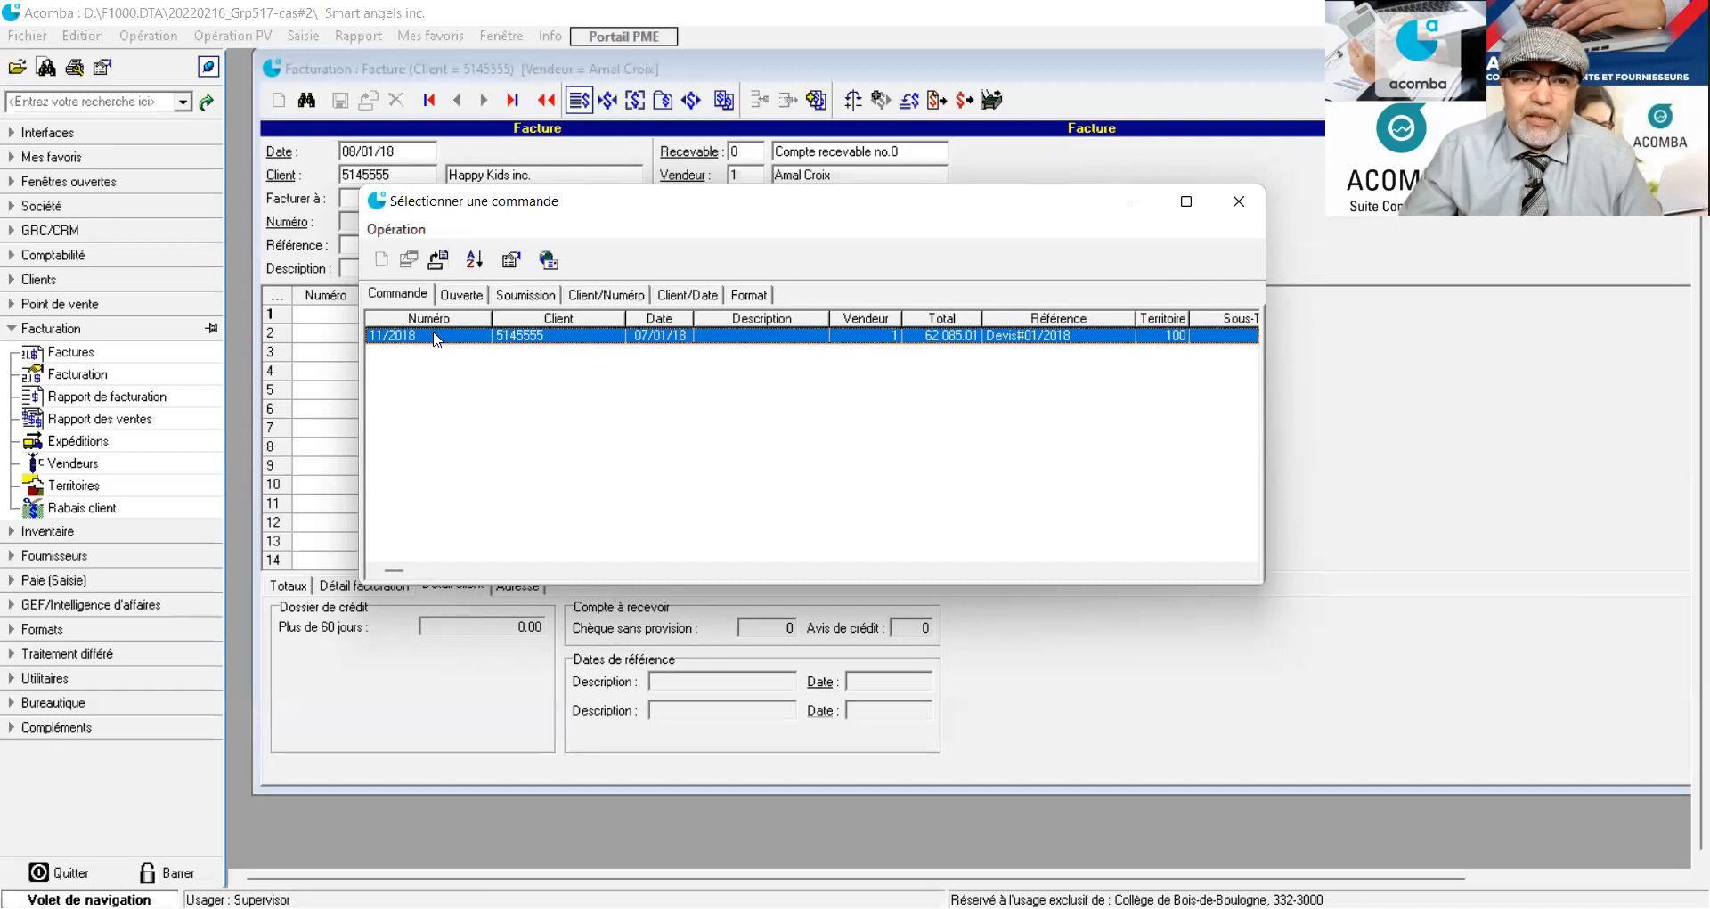
Browse the open orders, submissions and by-client views, ending on orders by number
click(456, 301)
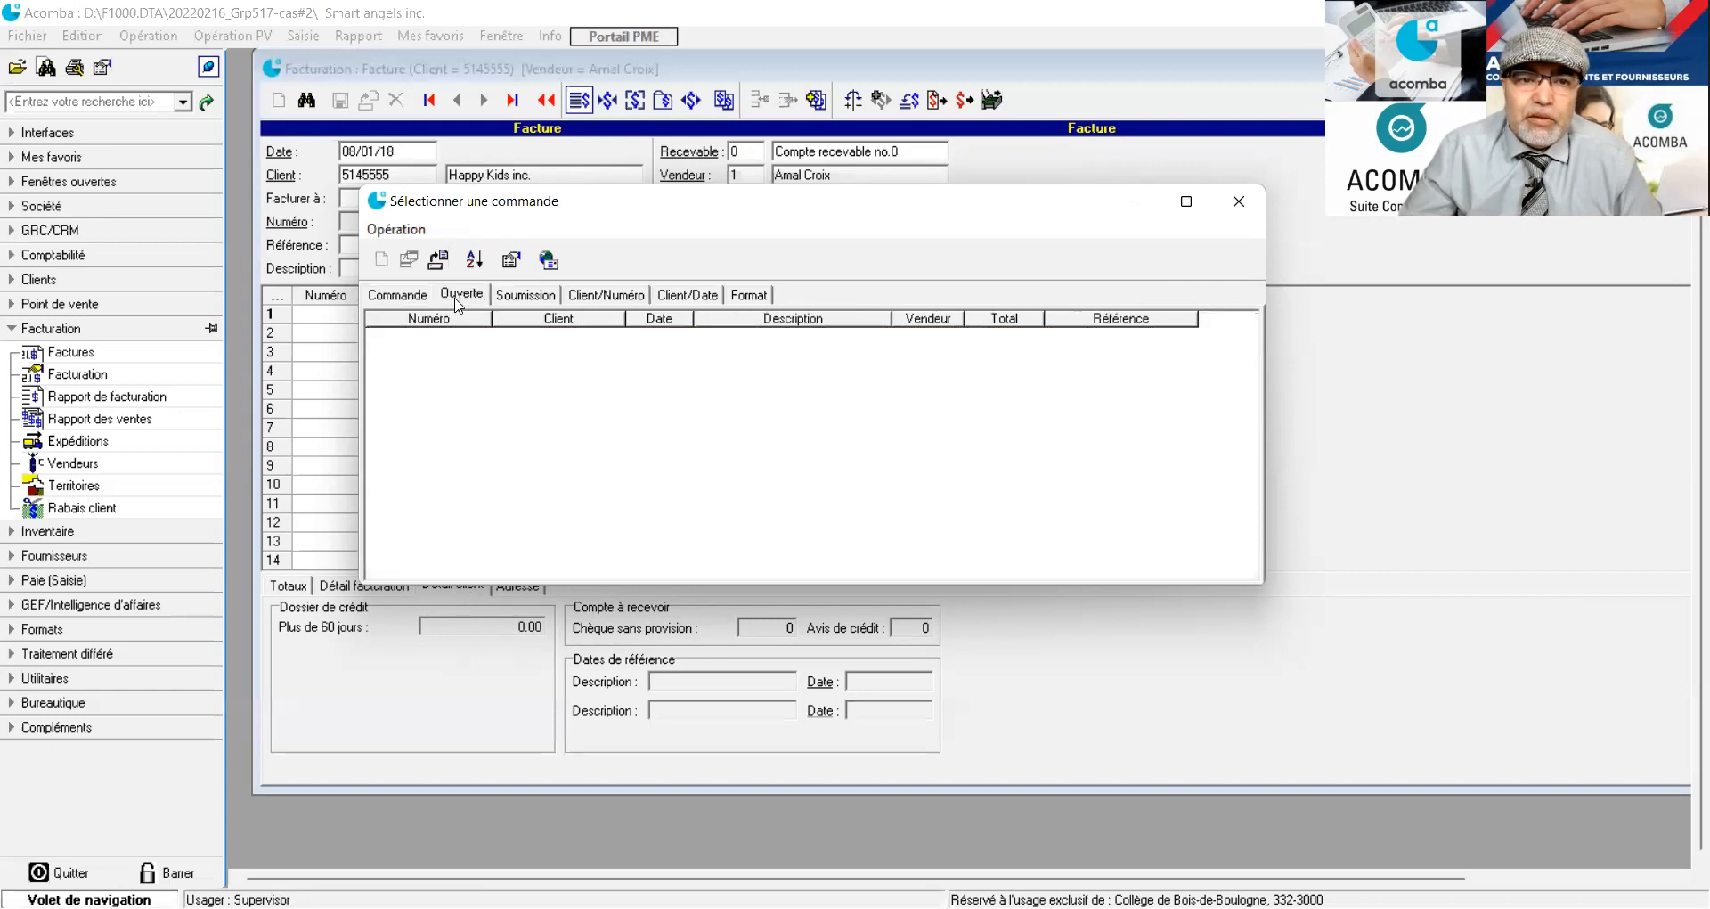
click(397, 303)
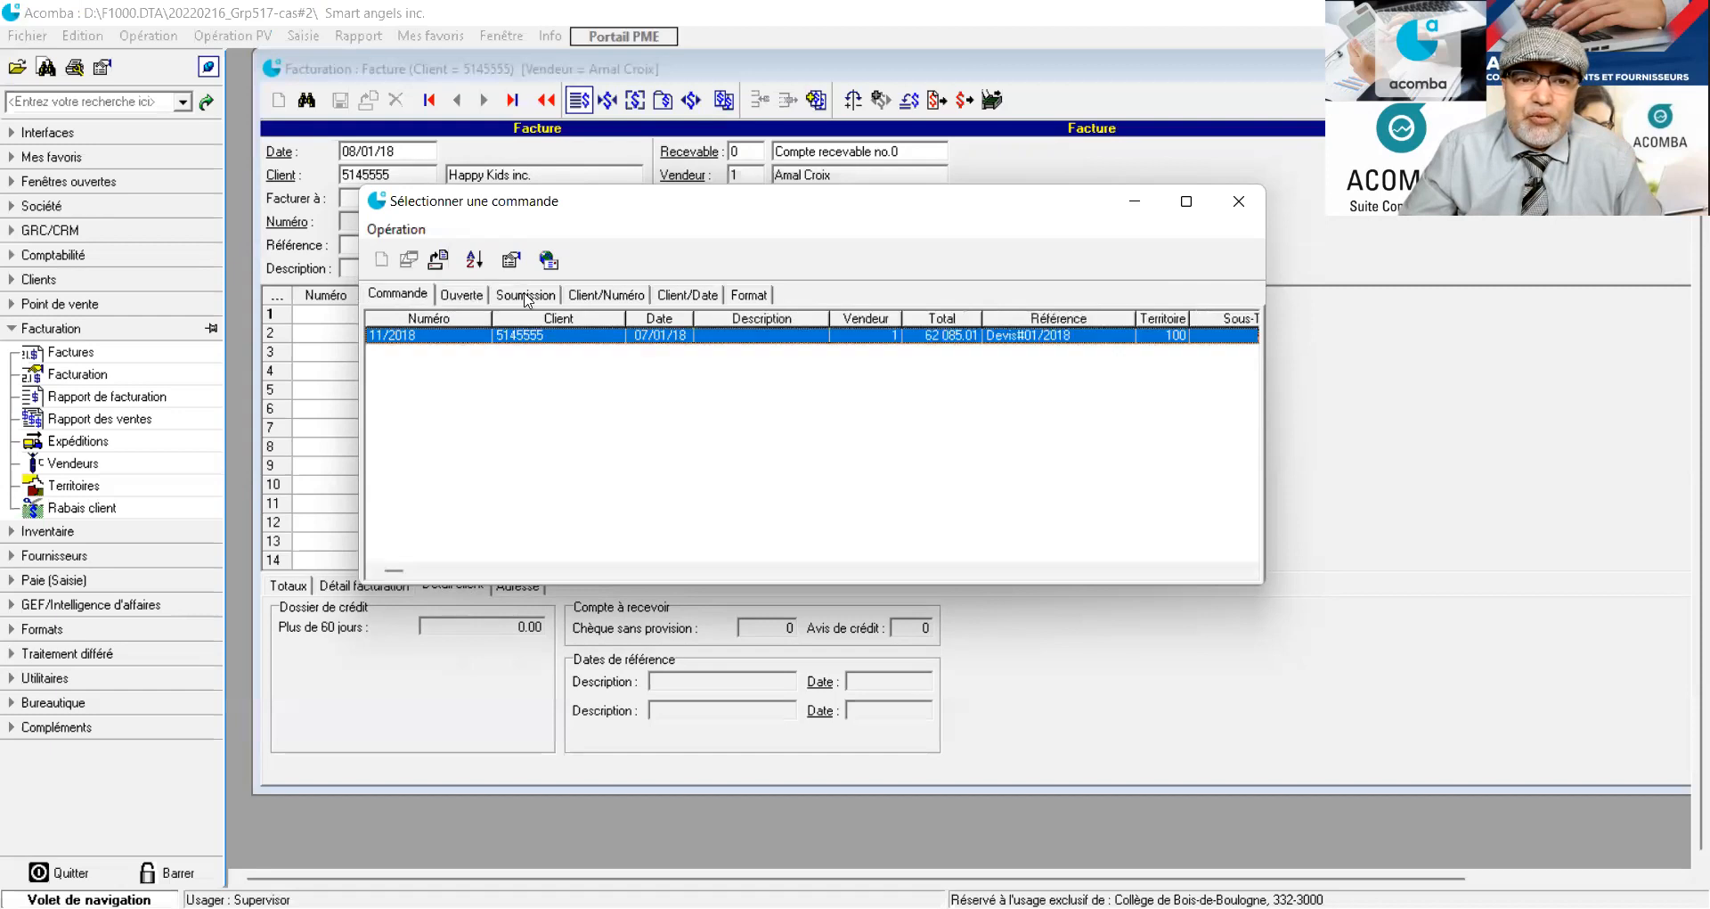
click(527, 297)
click(608, 294)
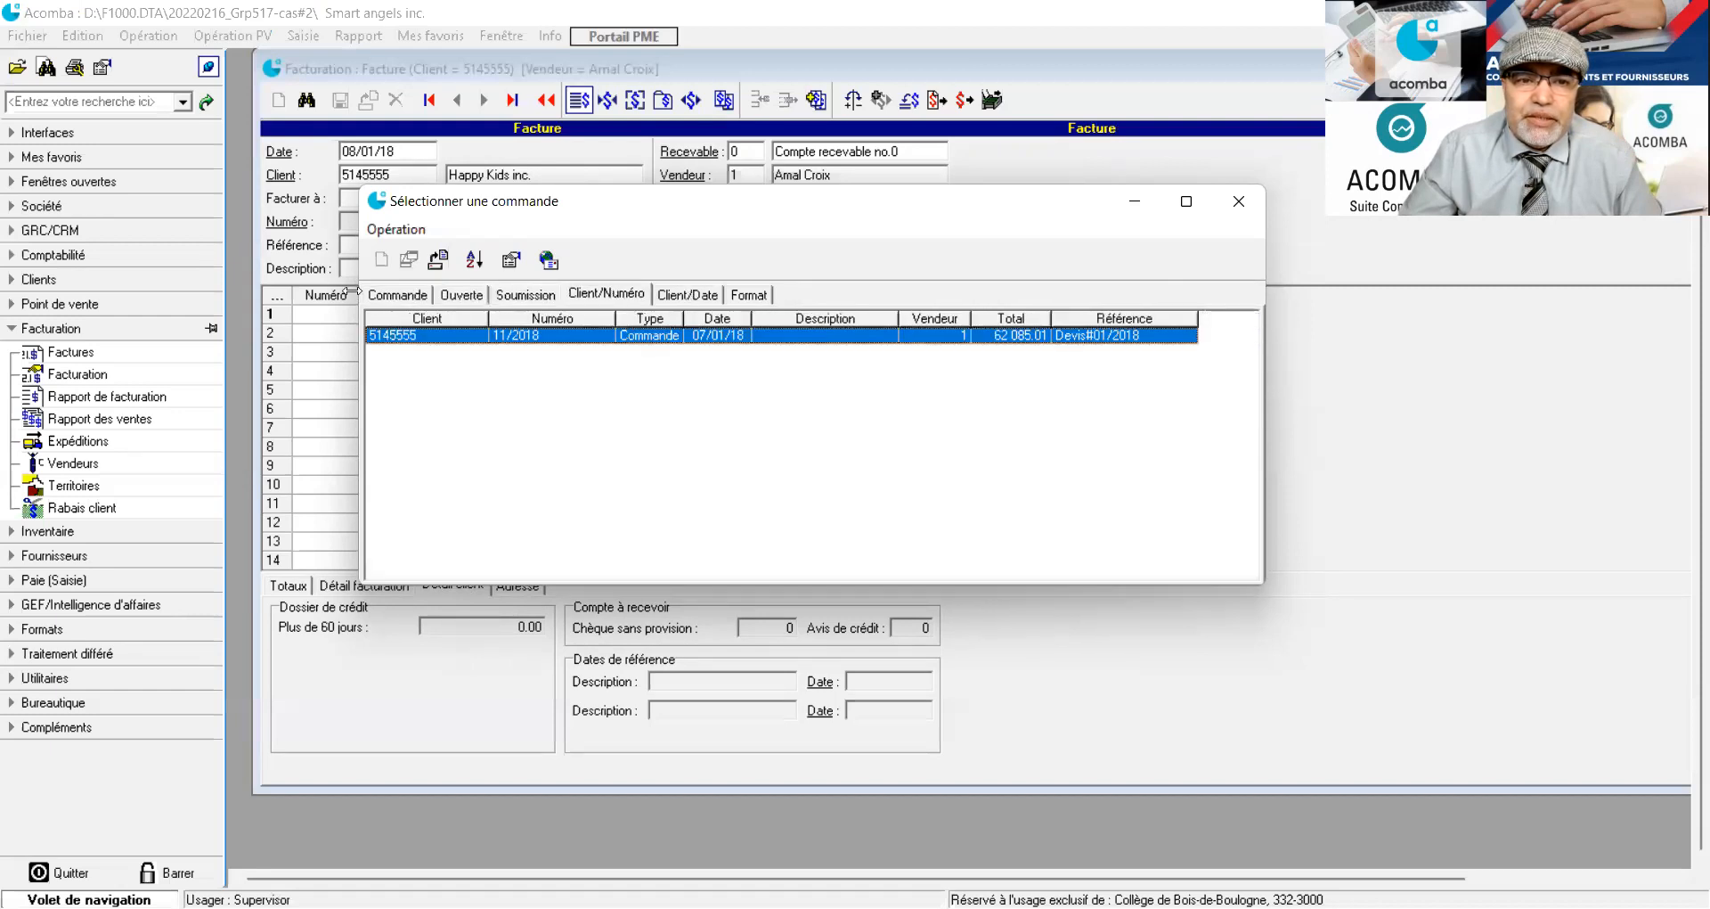
click(392, 298)
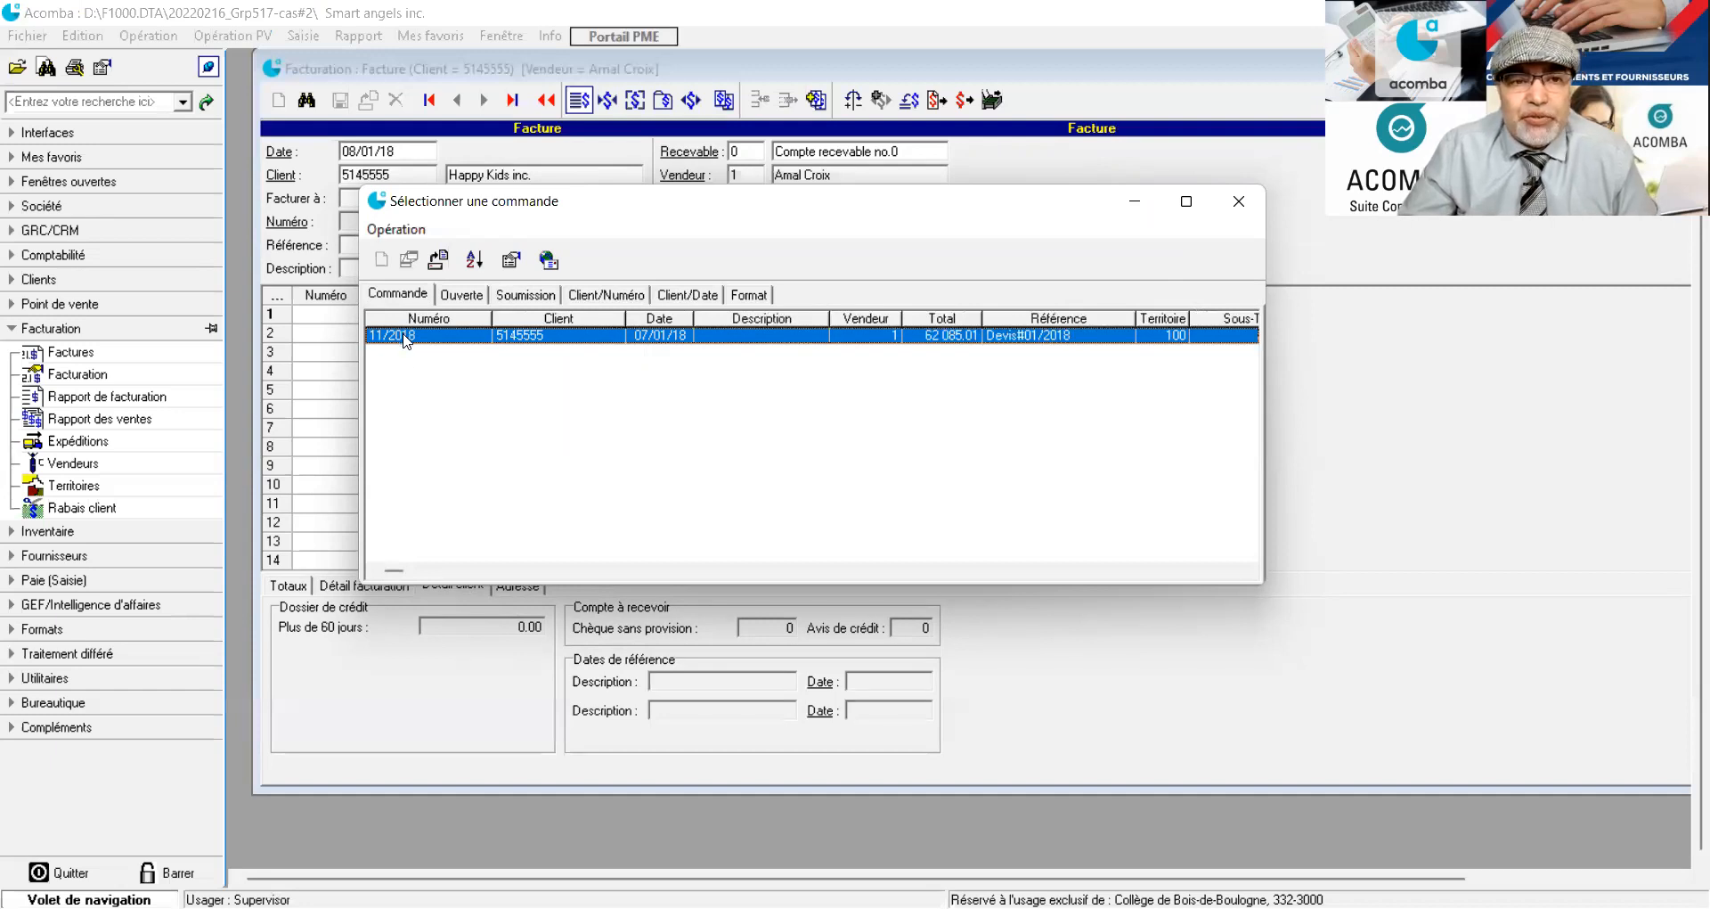
Load order 11/2018 into the invoice, shipping to the order's address
double_click(402, 336)
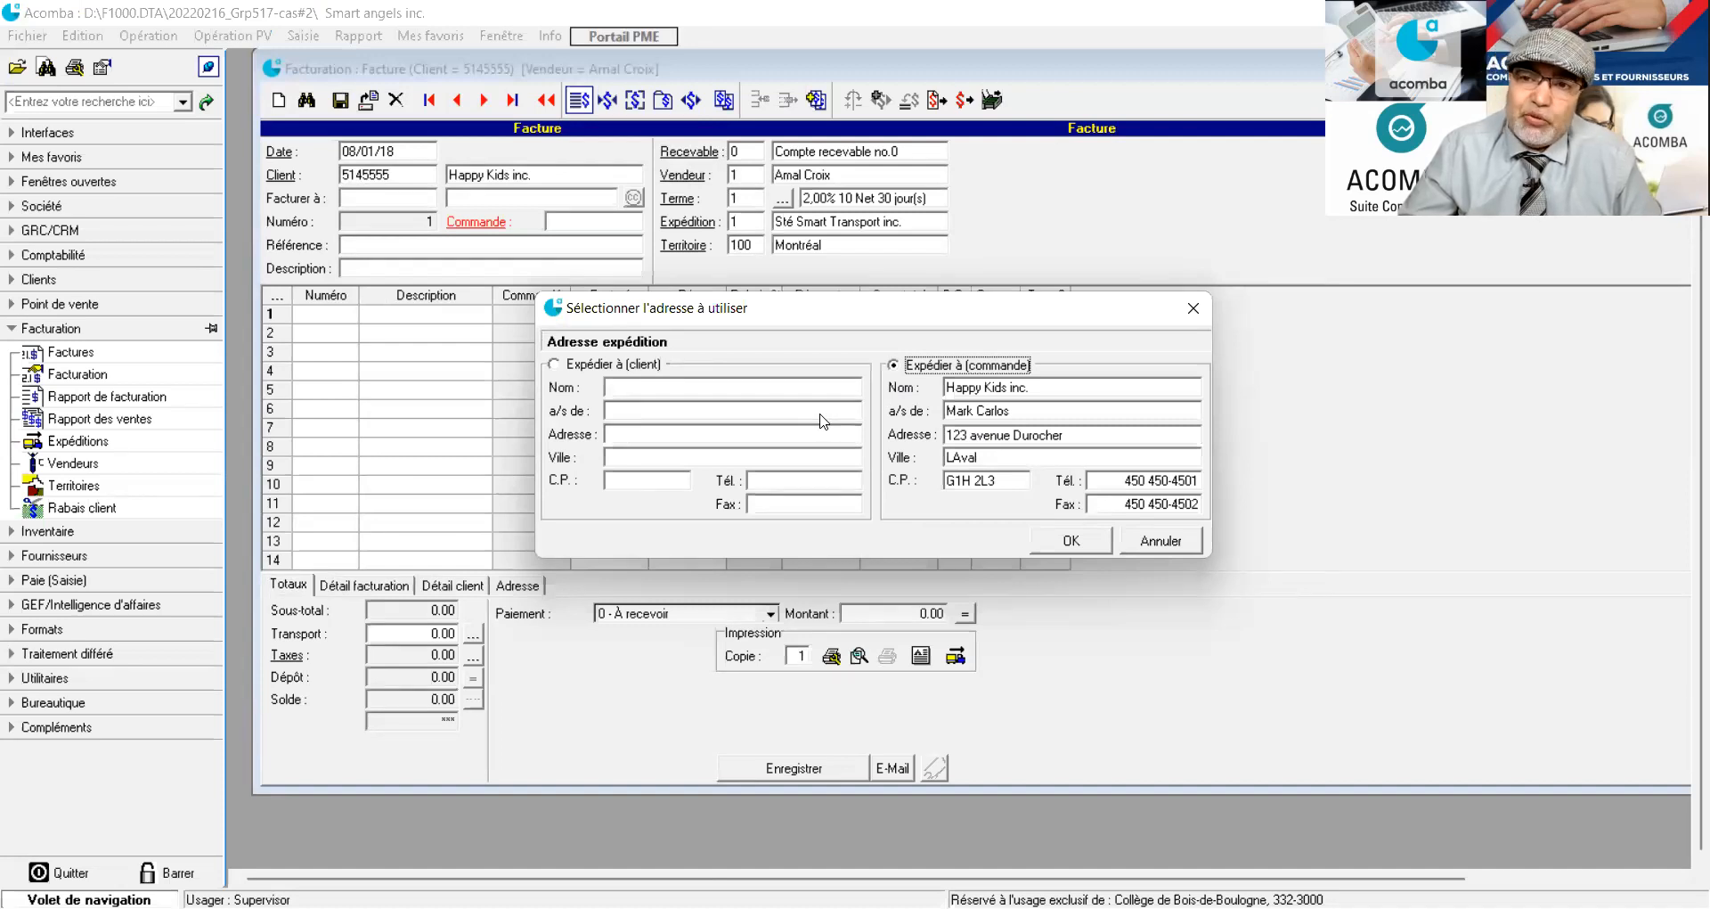
click(1070, 545)
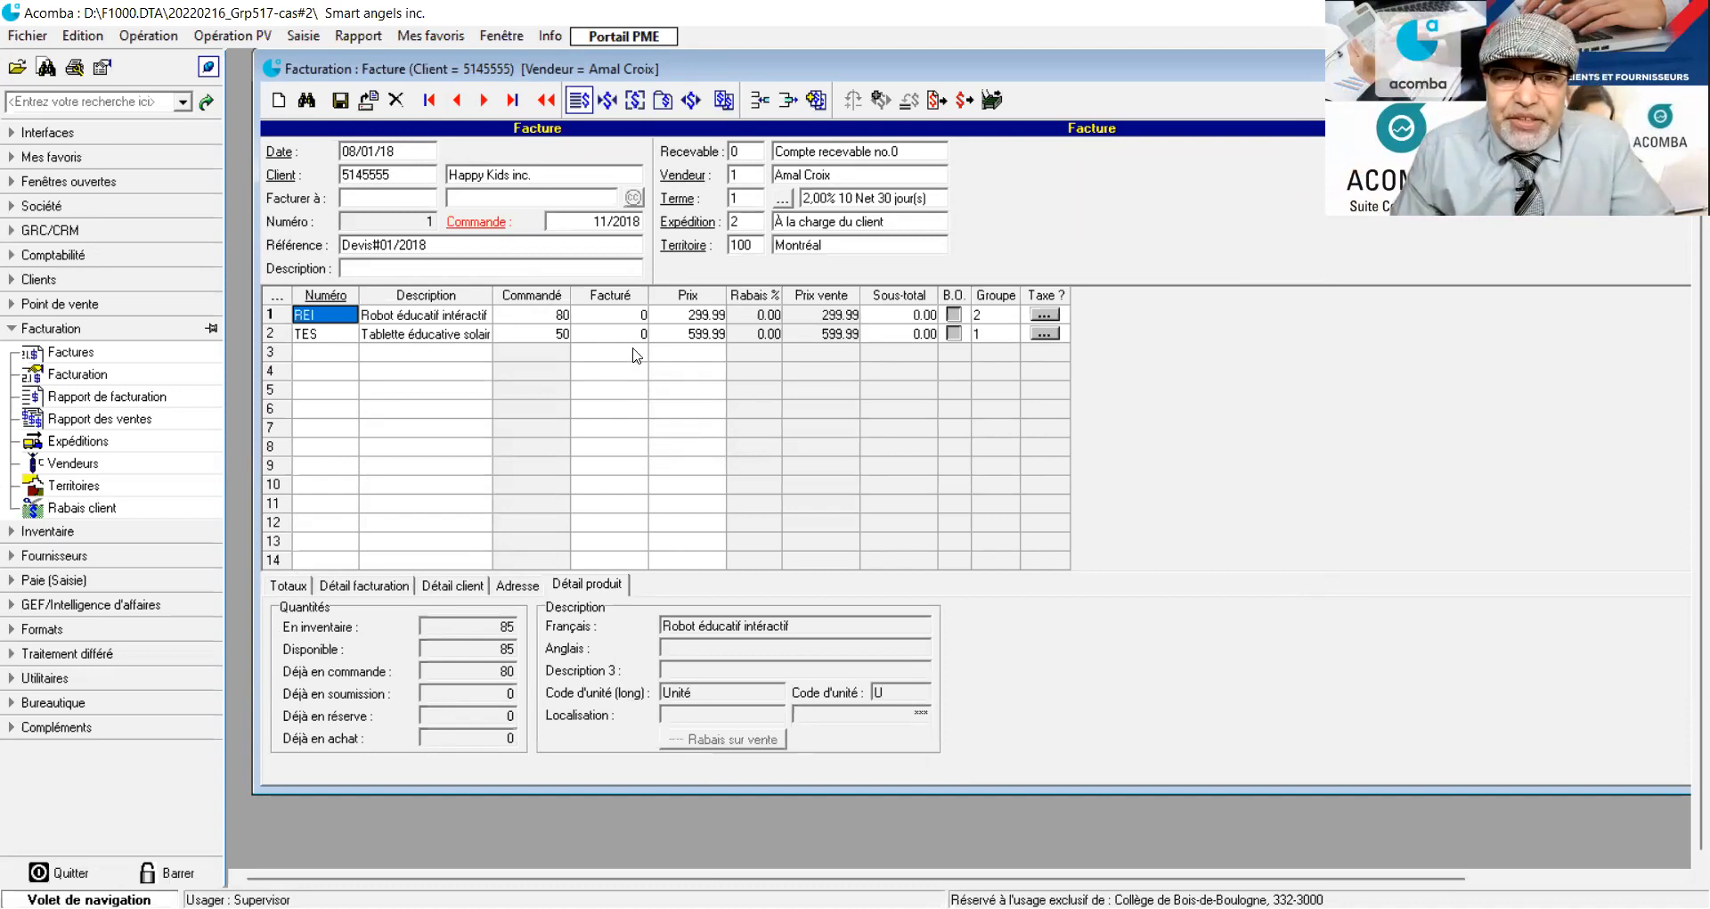
Bill 80 REI and 50 TES units, then show the invoice totals
click(621, 317)
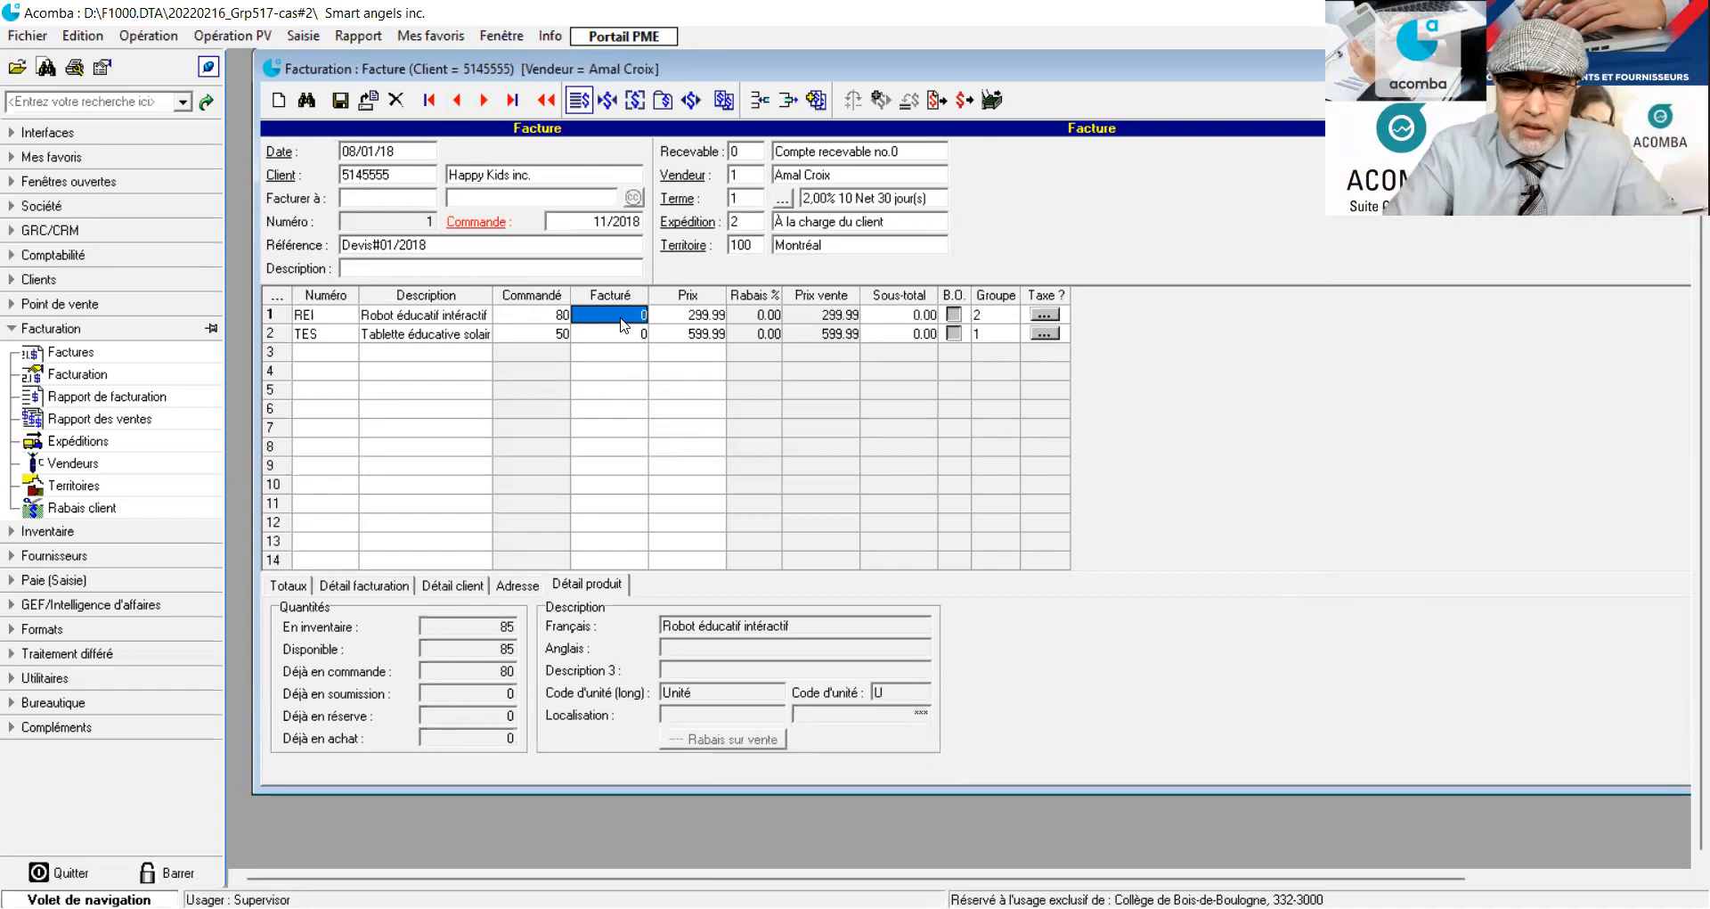
text(80)
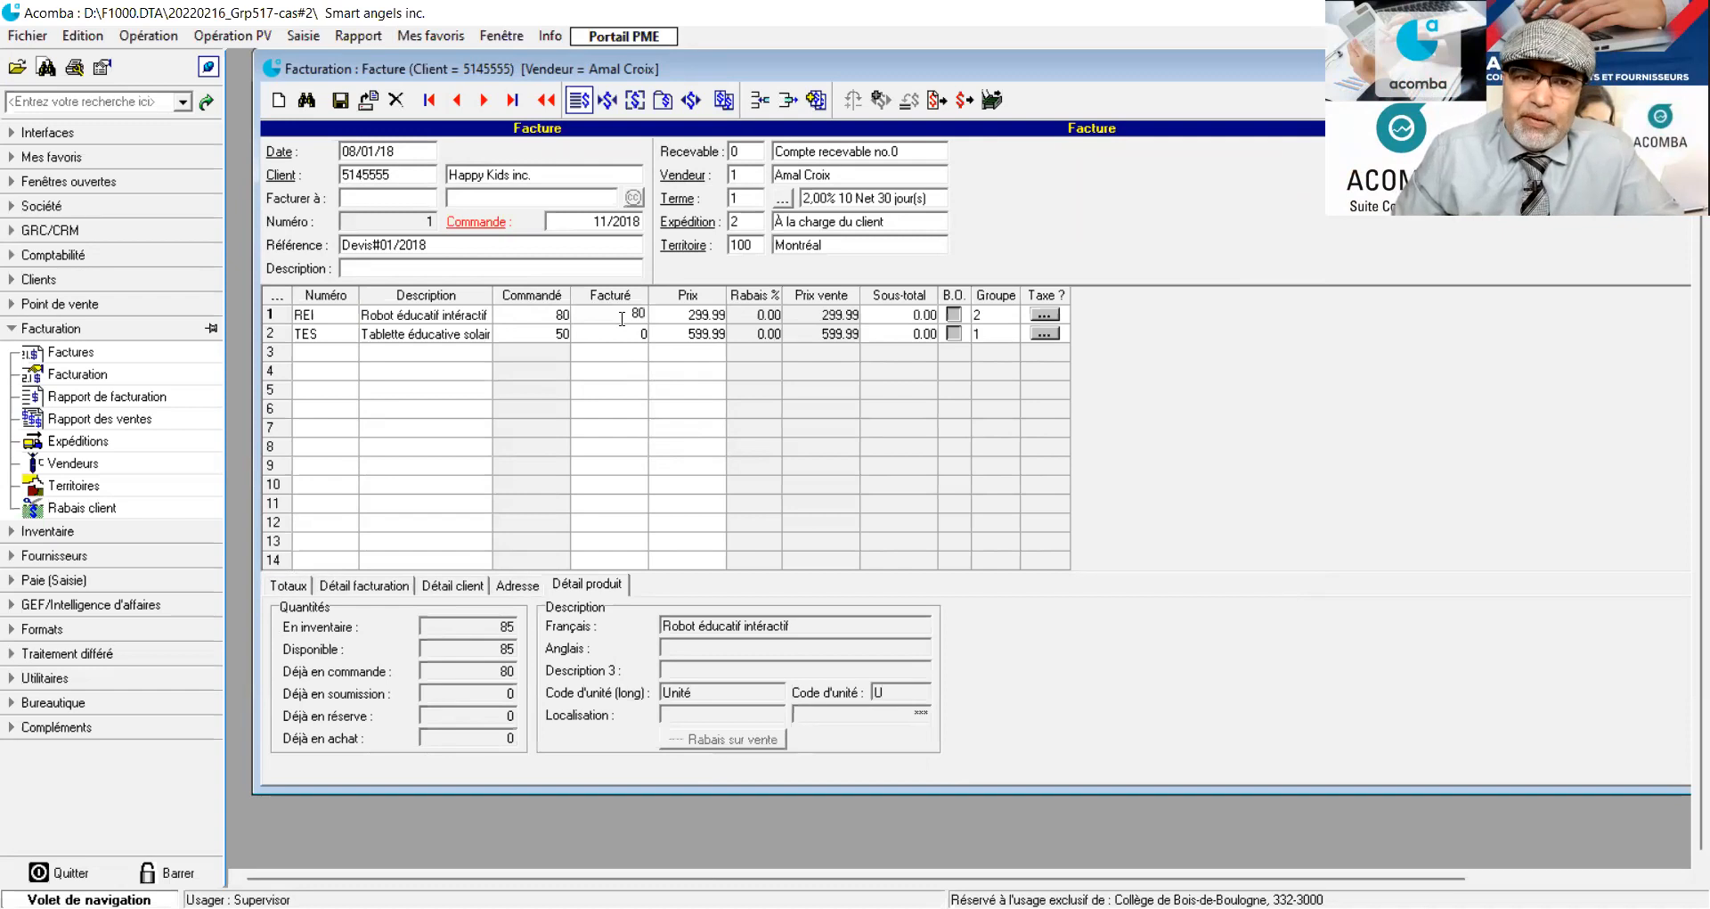
click(626, 334)
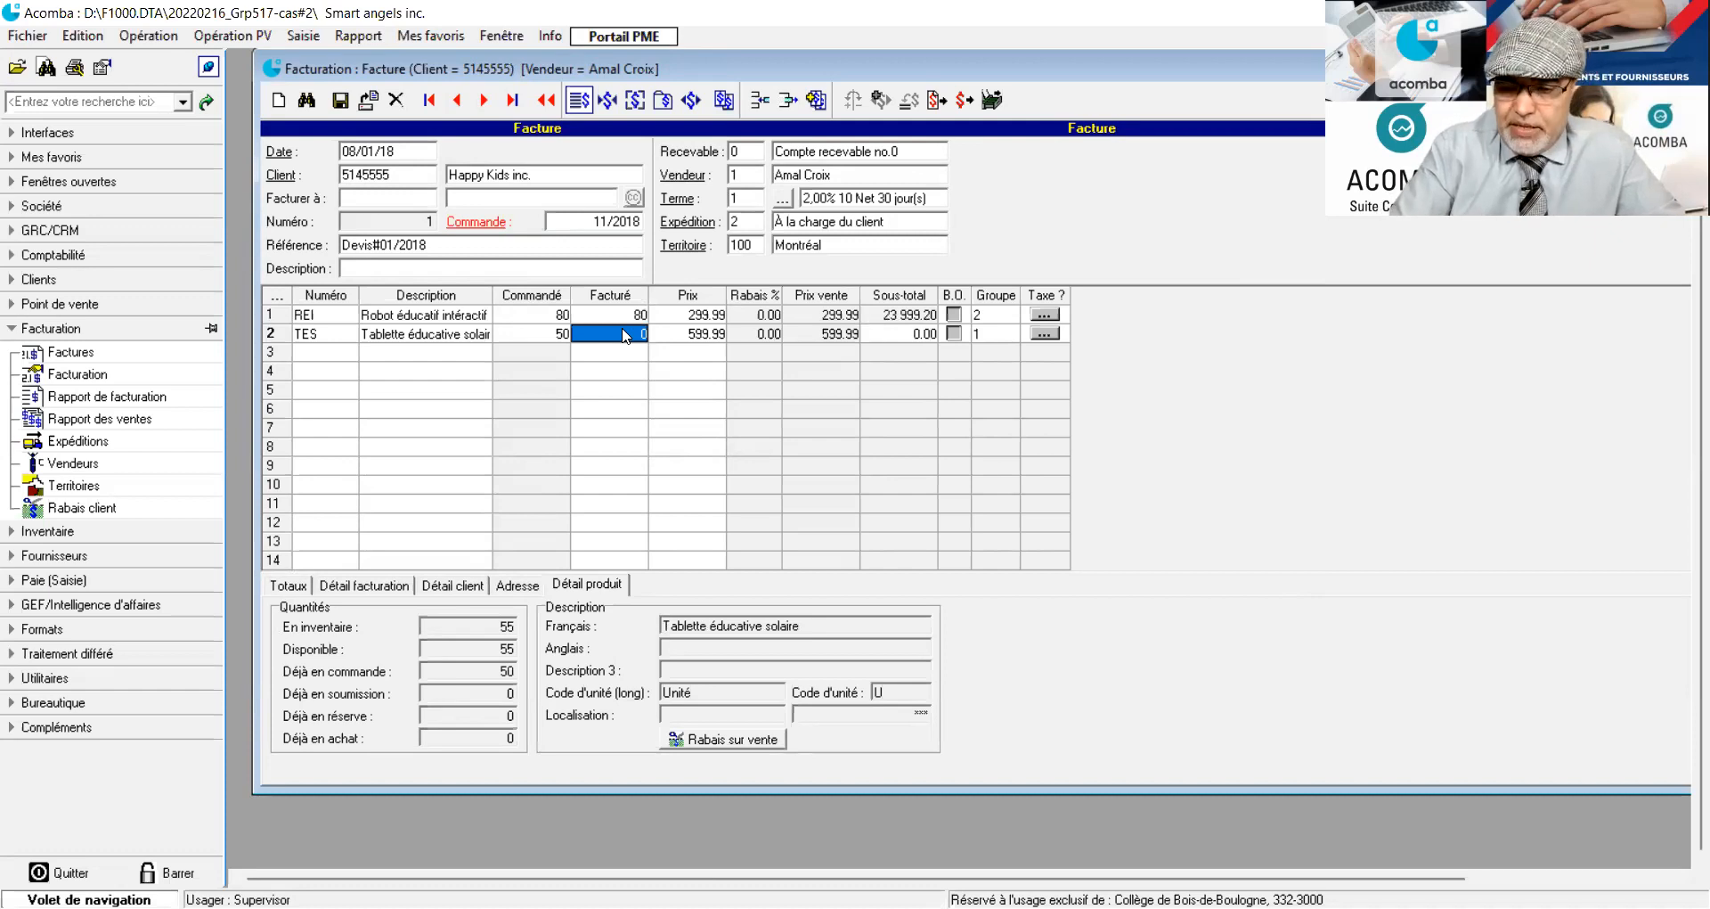
text(50)
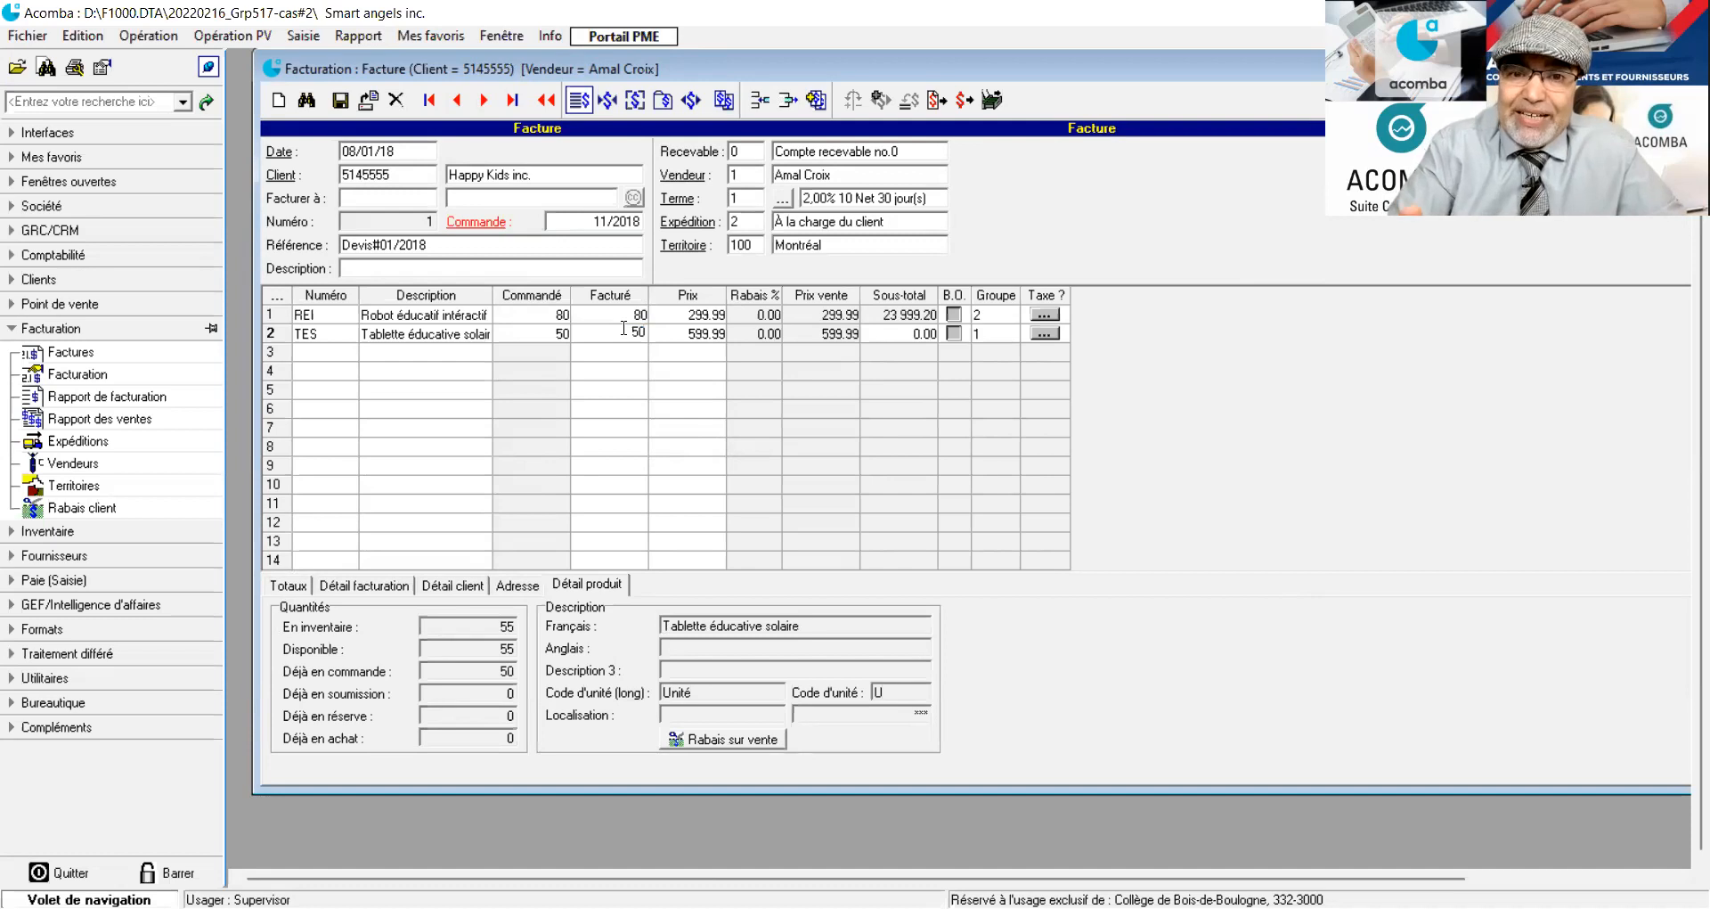
key(Return)
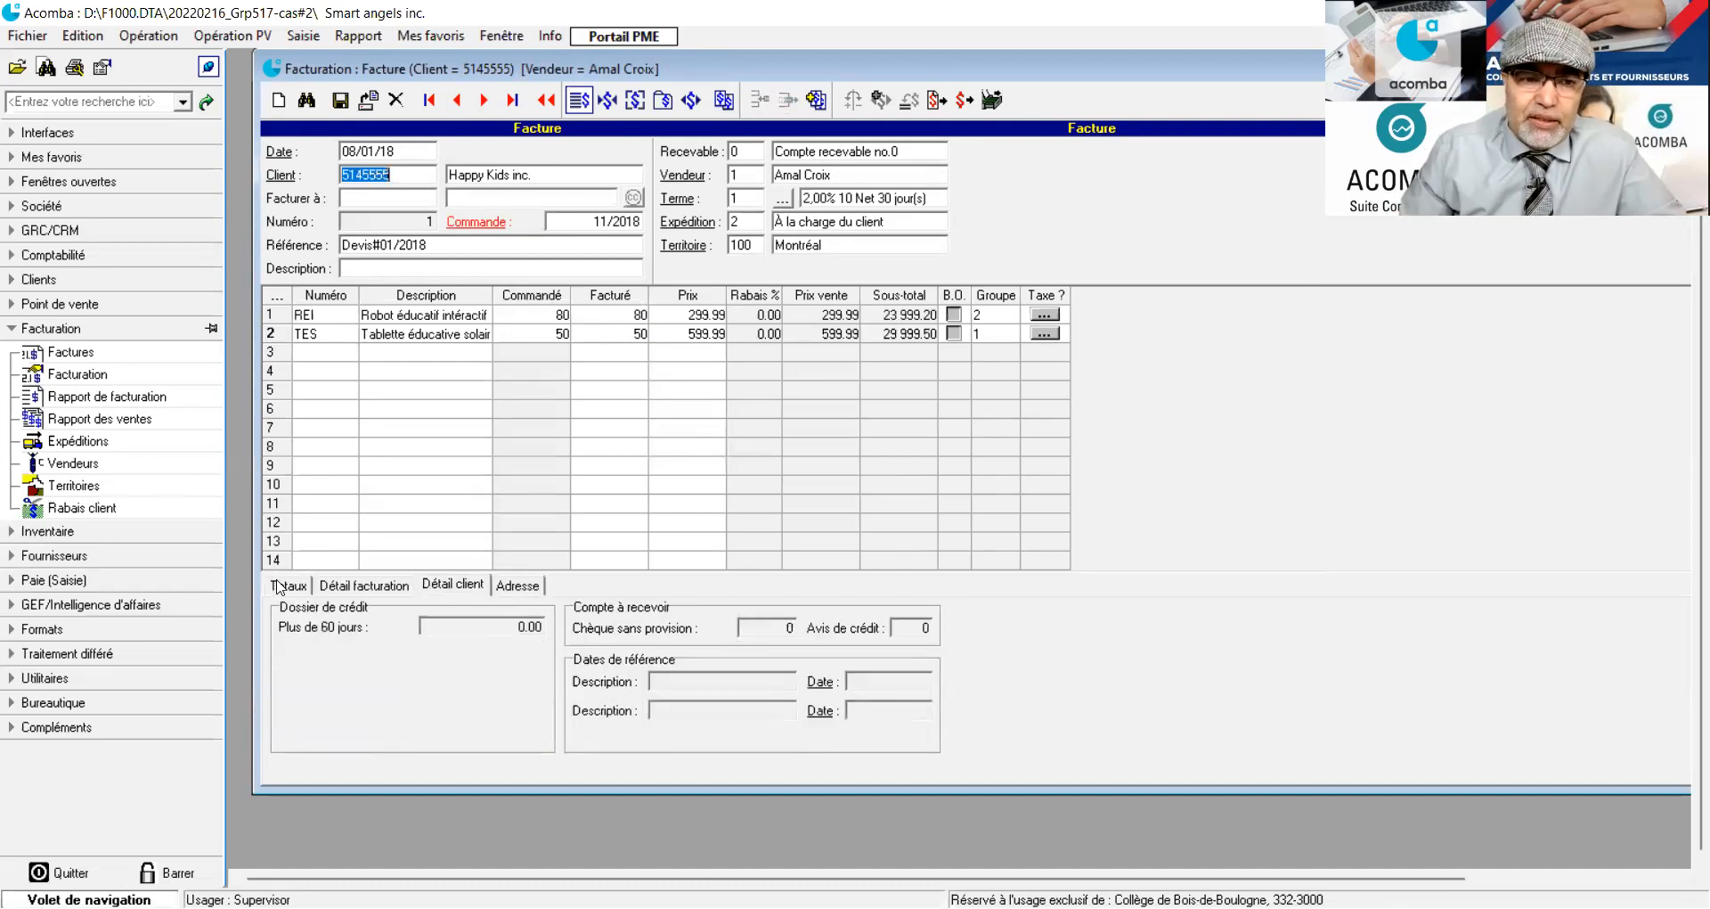
click(282, 586)
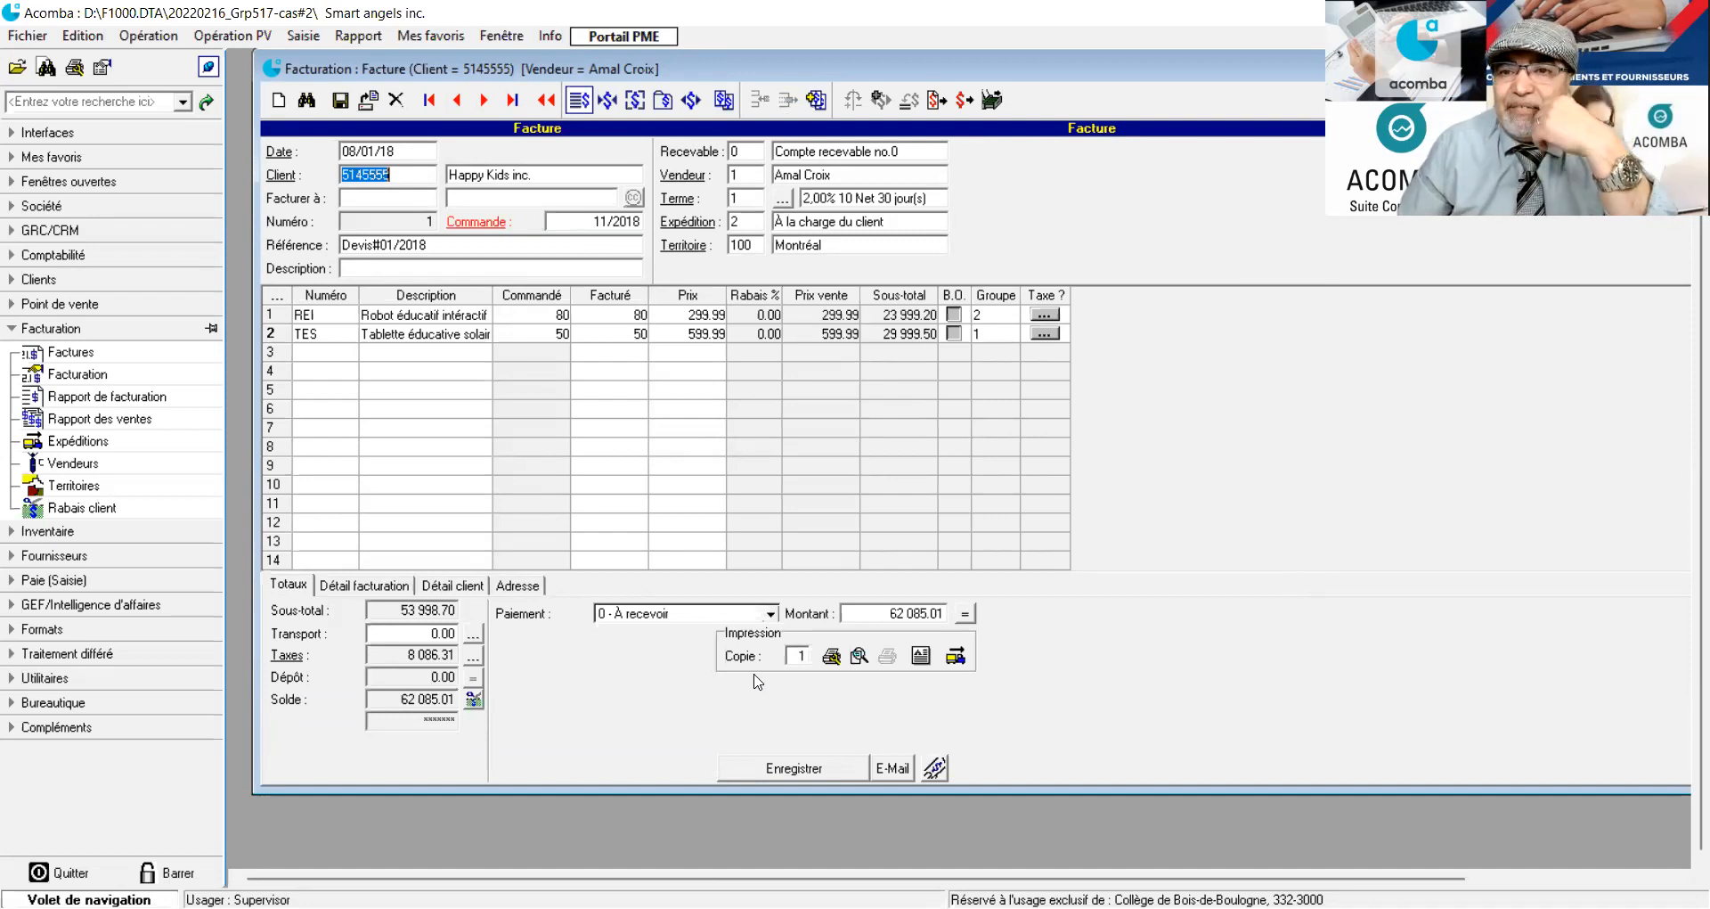
Set copies to 0, preview the printed invoice, and close the preview
click(805, 656)
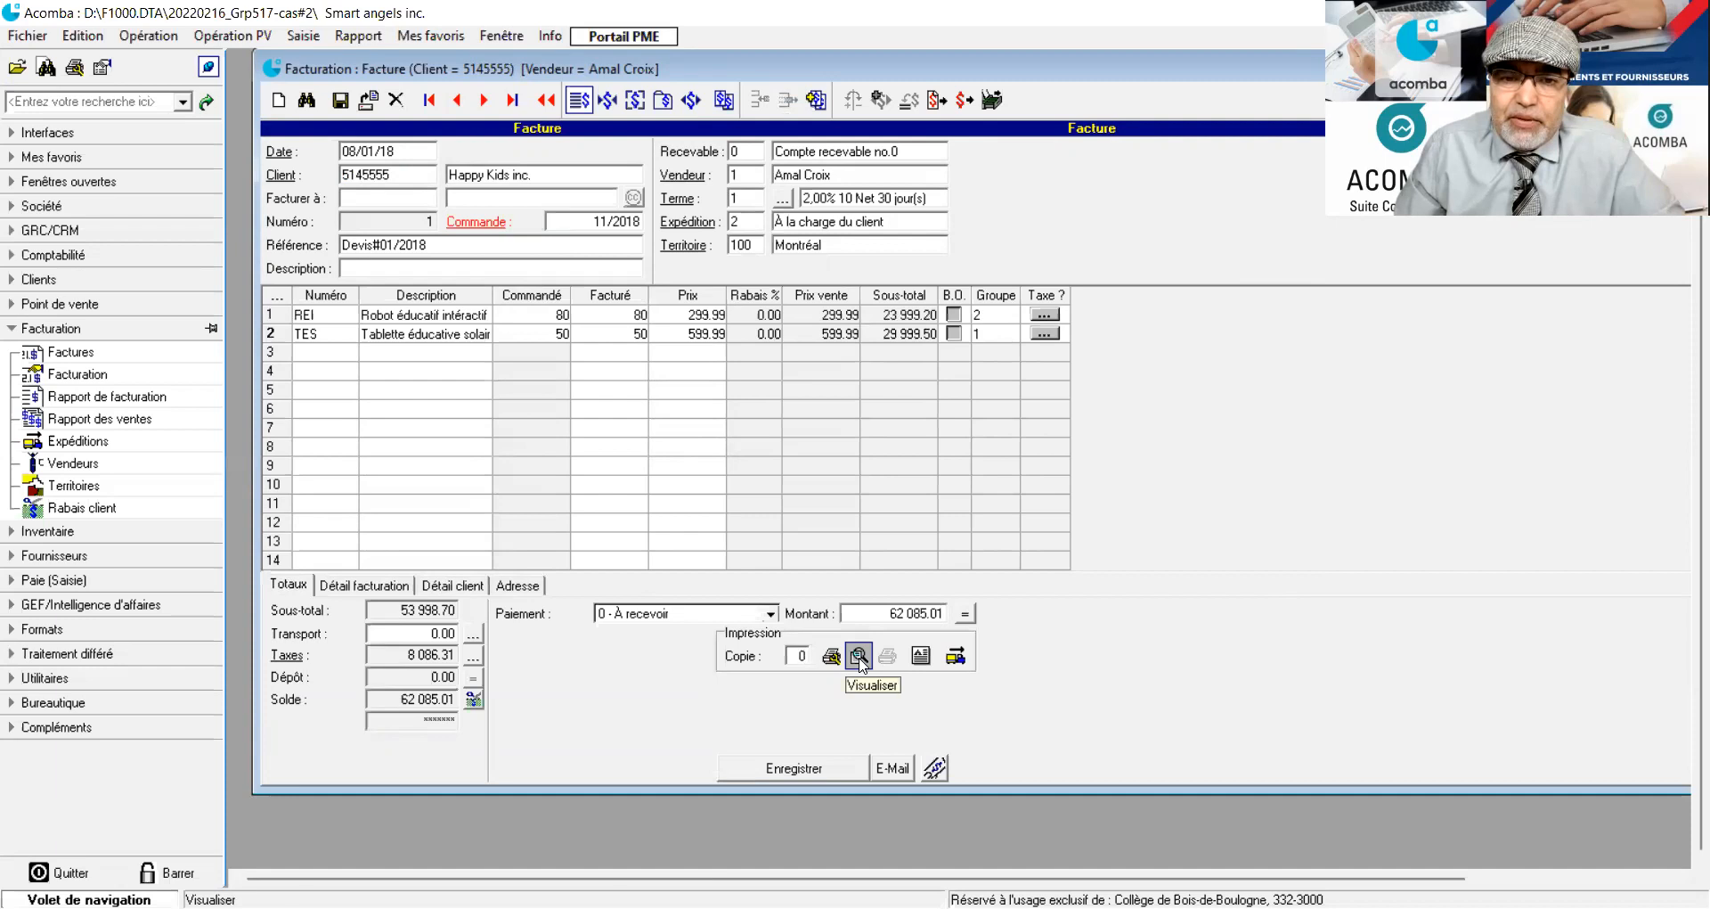
click(859, 658)
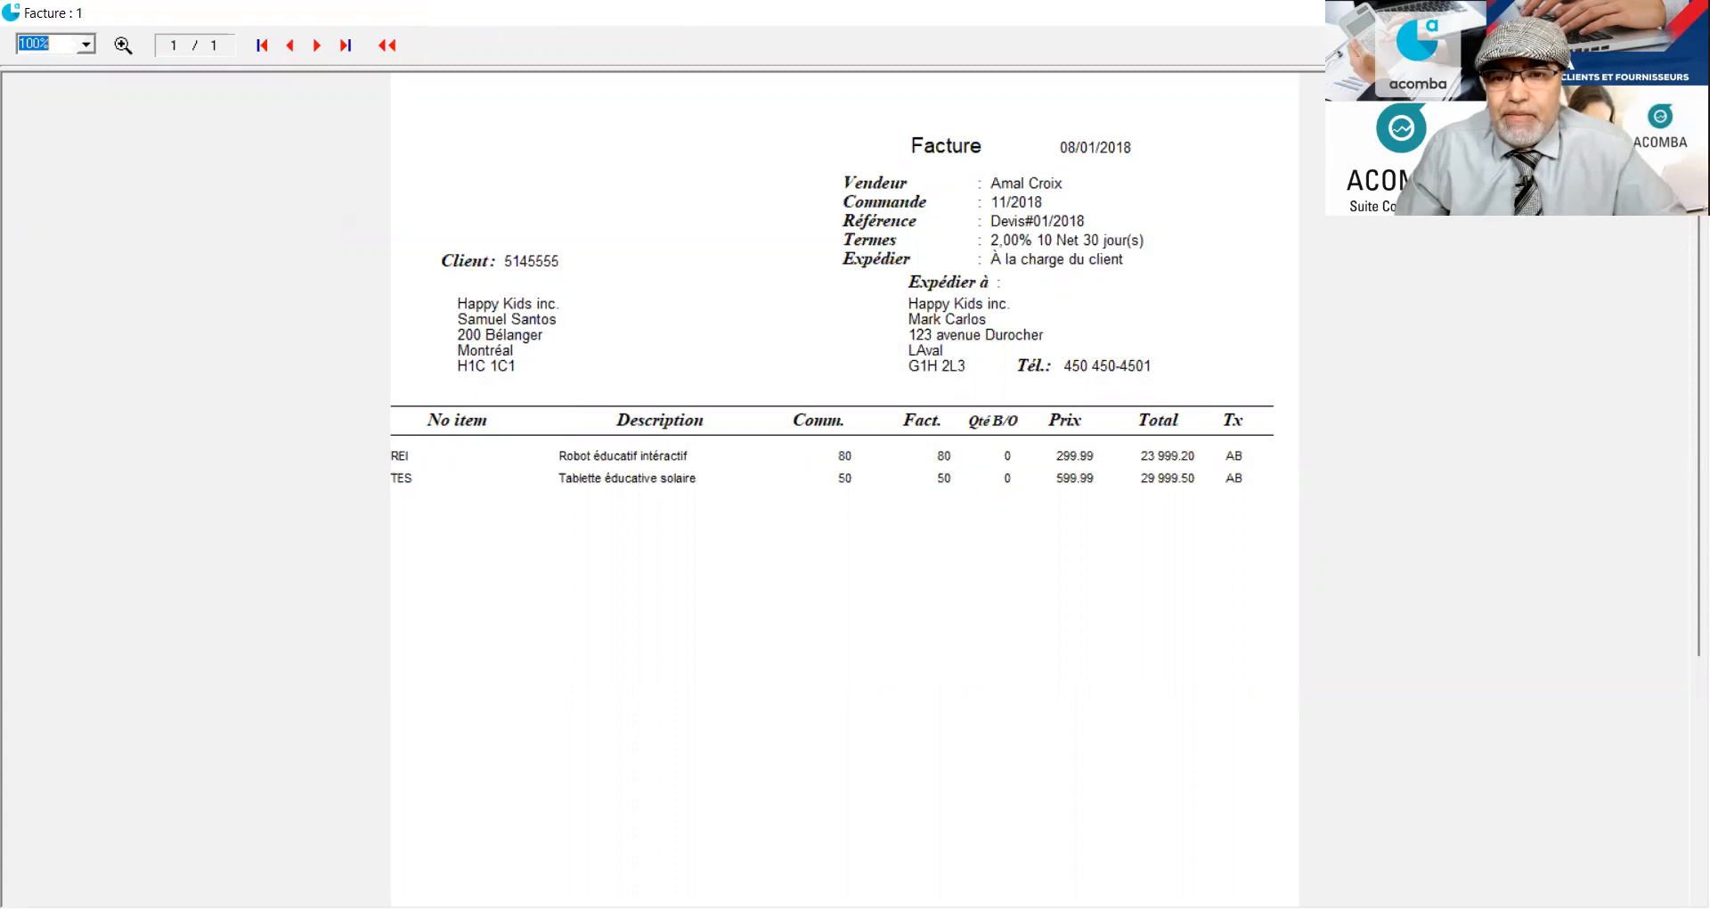
click(1689, 13)
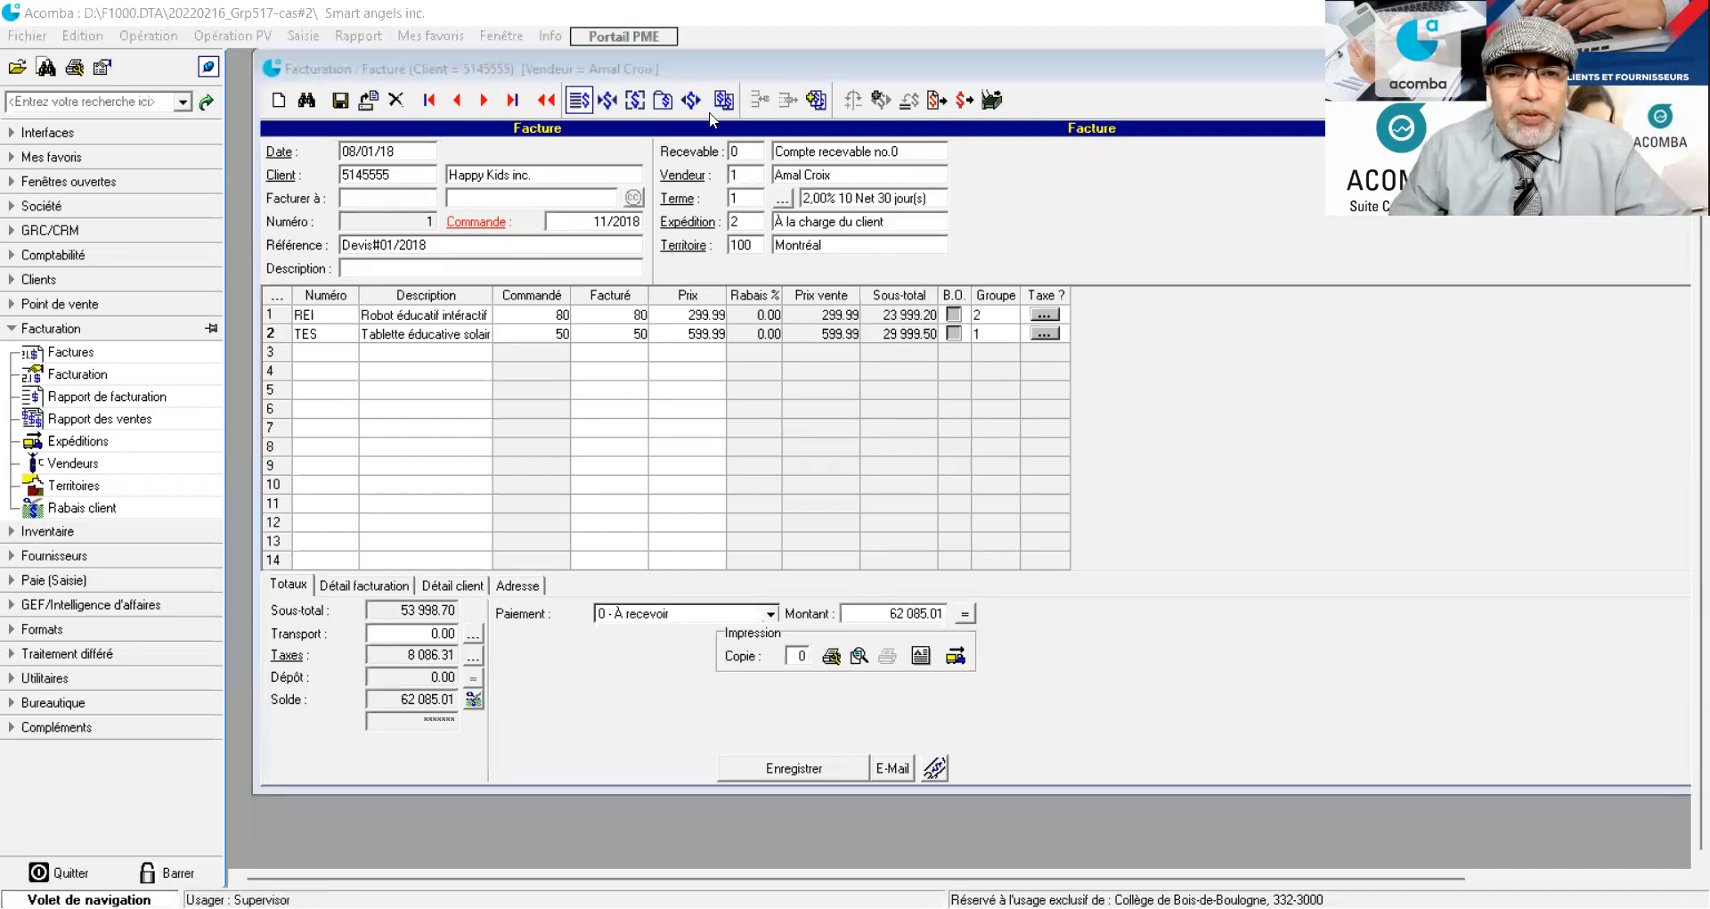
Save invoice 1 for Happy Kids inc. totalling 62 085.01
click(339, 102)
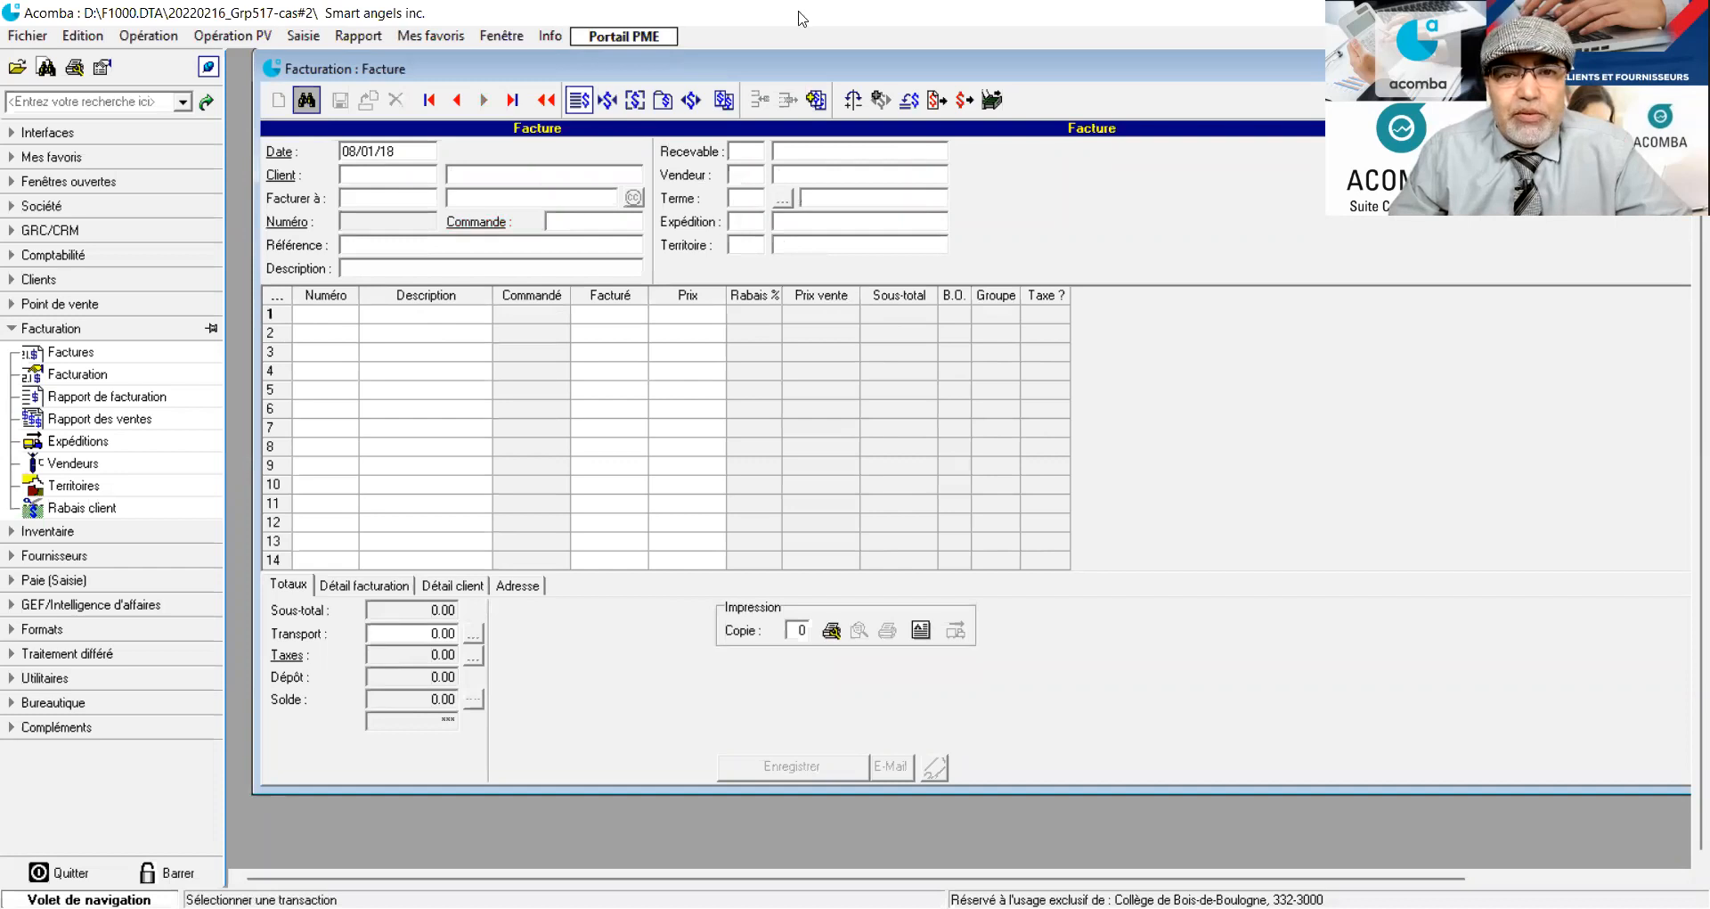
drag(1034, 68, 263, 73)
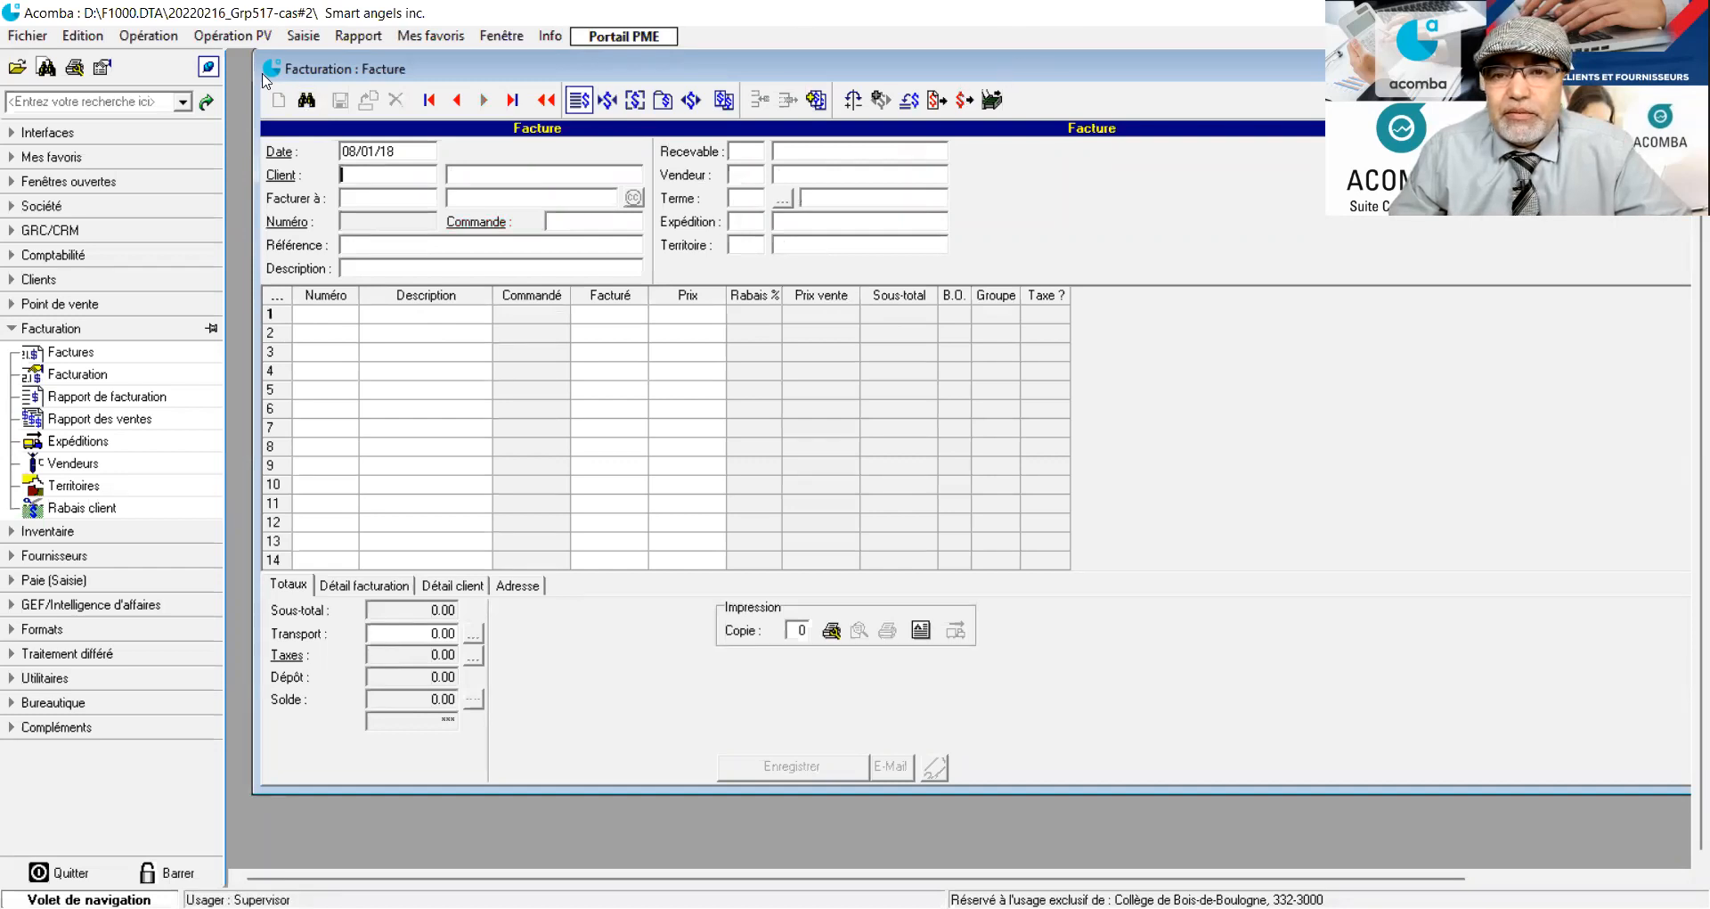
click(1142, 71)
Close invoice entry and open the Factures list showing invoice 1 dated 08/01/18, reference Devis#01/2018
click(68, 378)
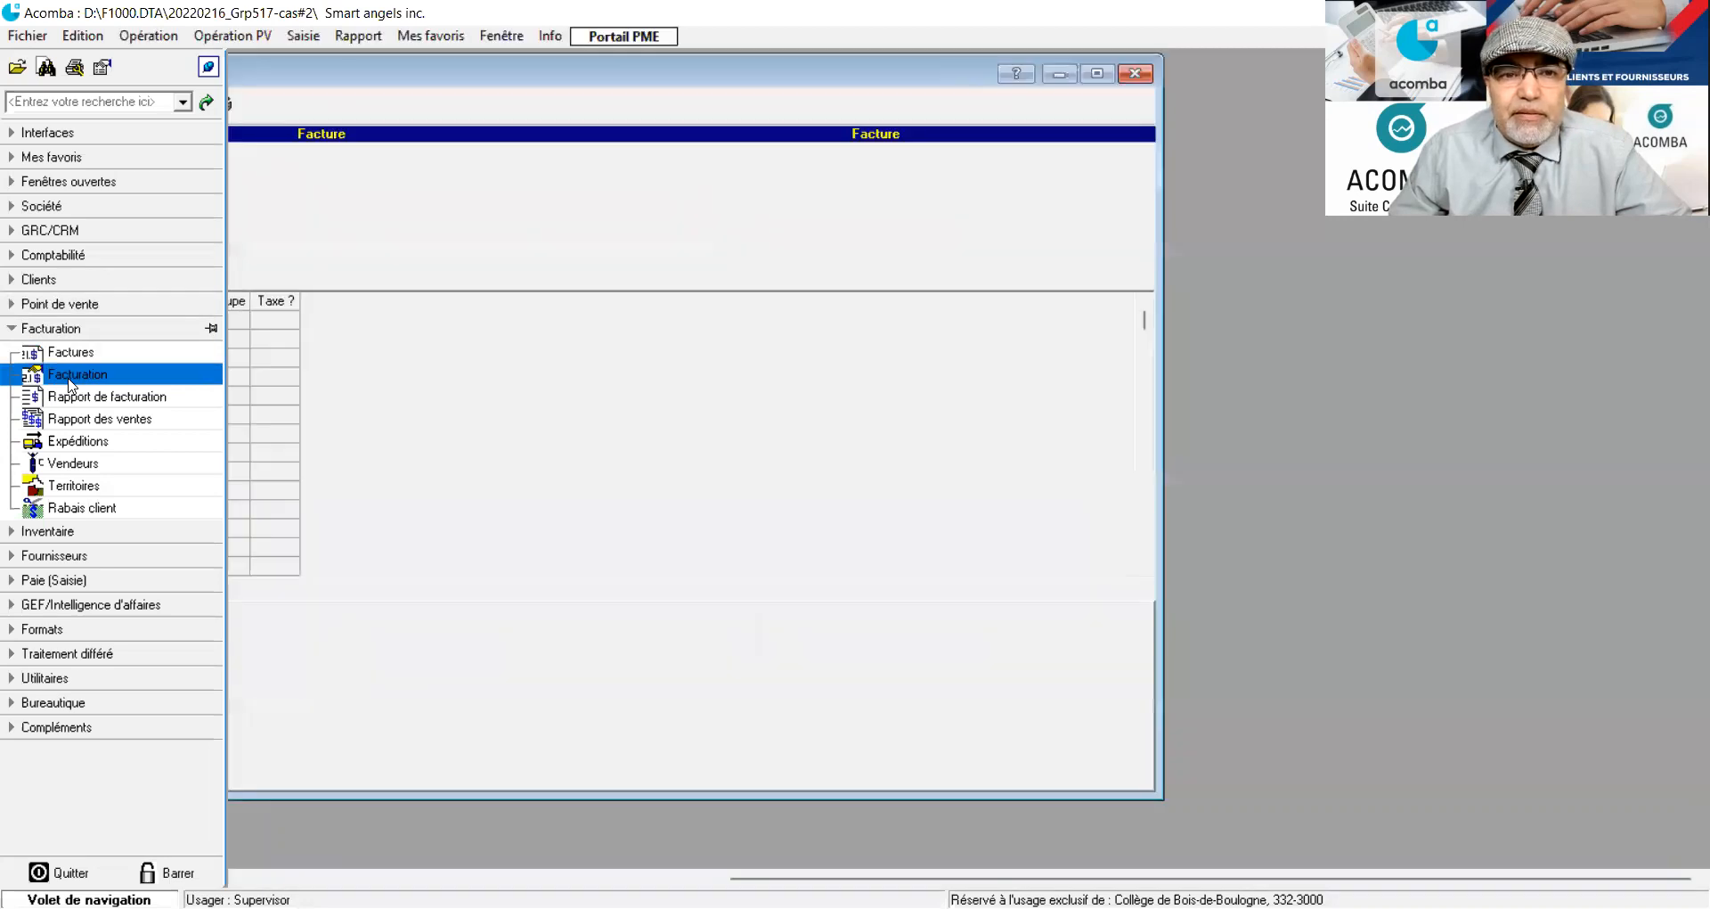
click(1135, 73)
key(Up)
key(Return)
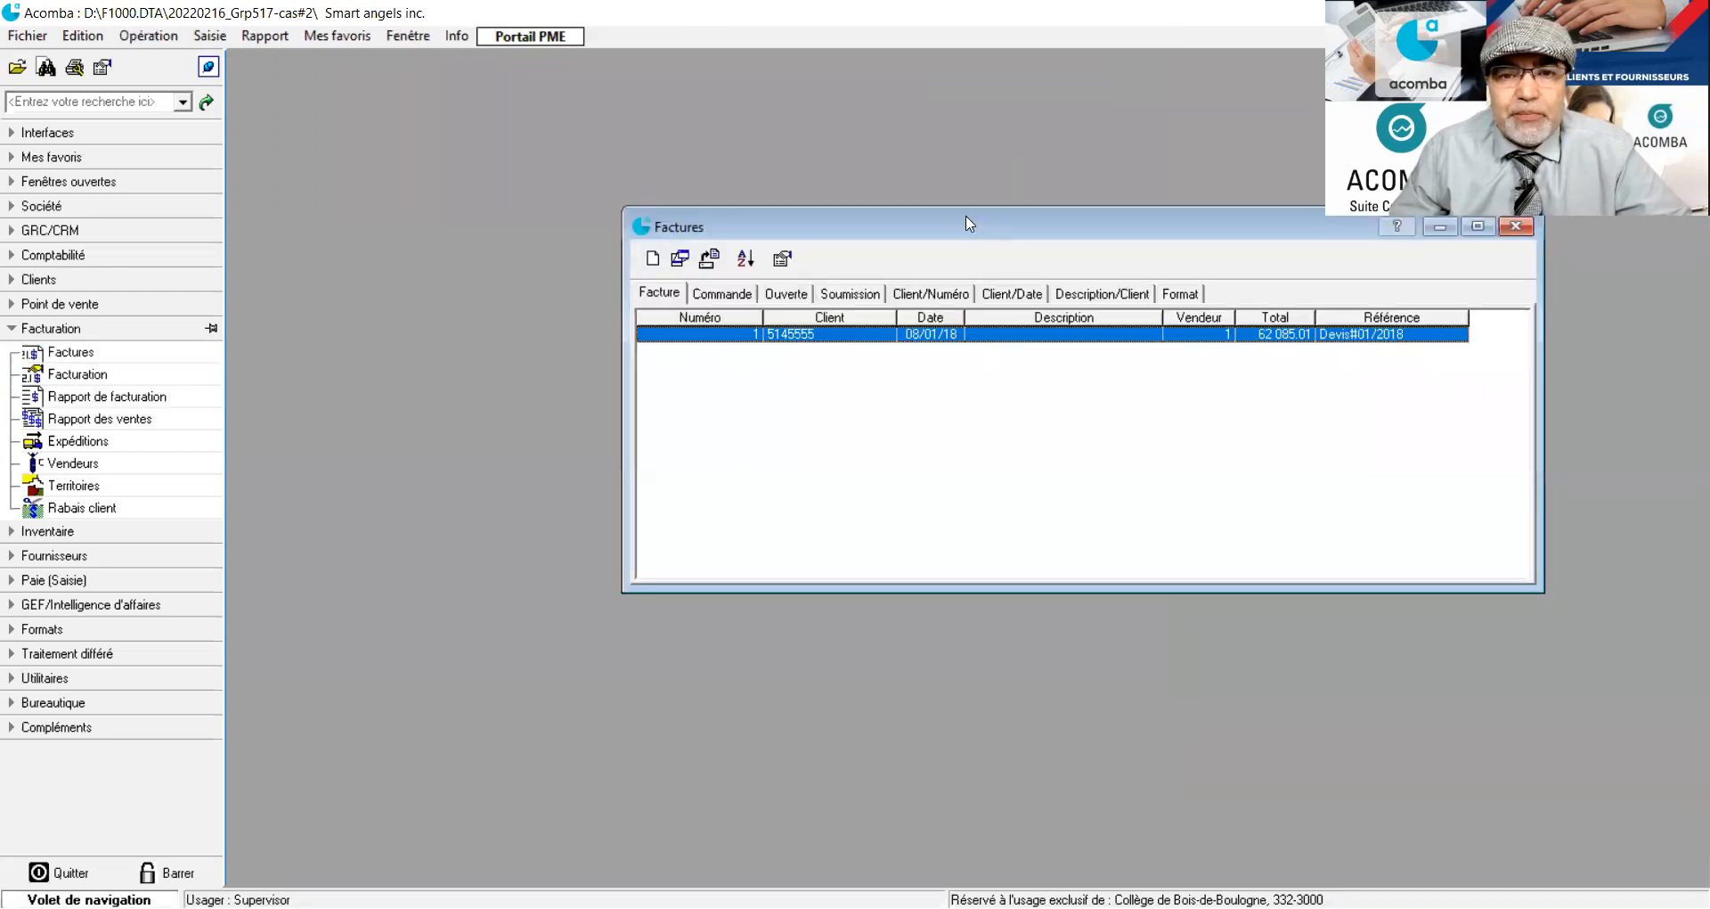
Reopen invoice 1 and confirm REI 80 and TES 50 are both ordered and billed
drag(971, 224, 706, 107)
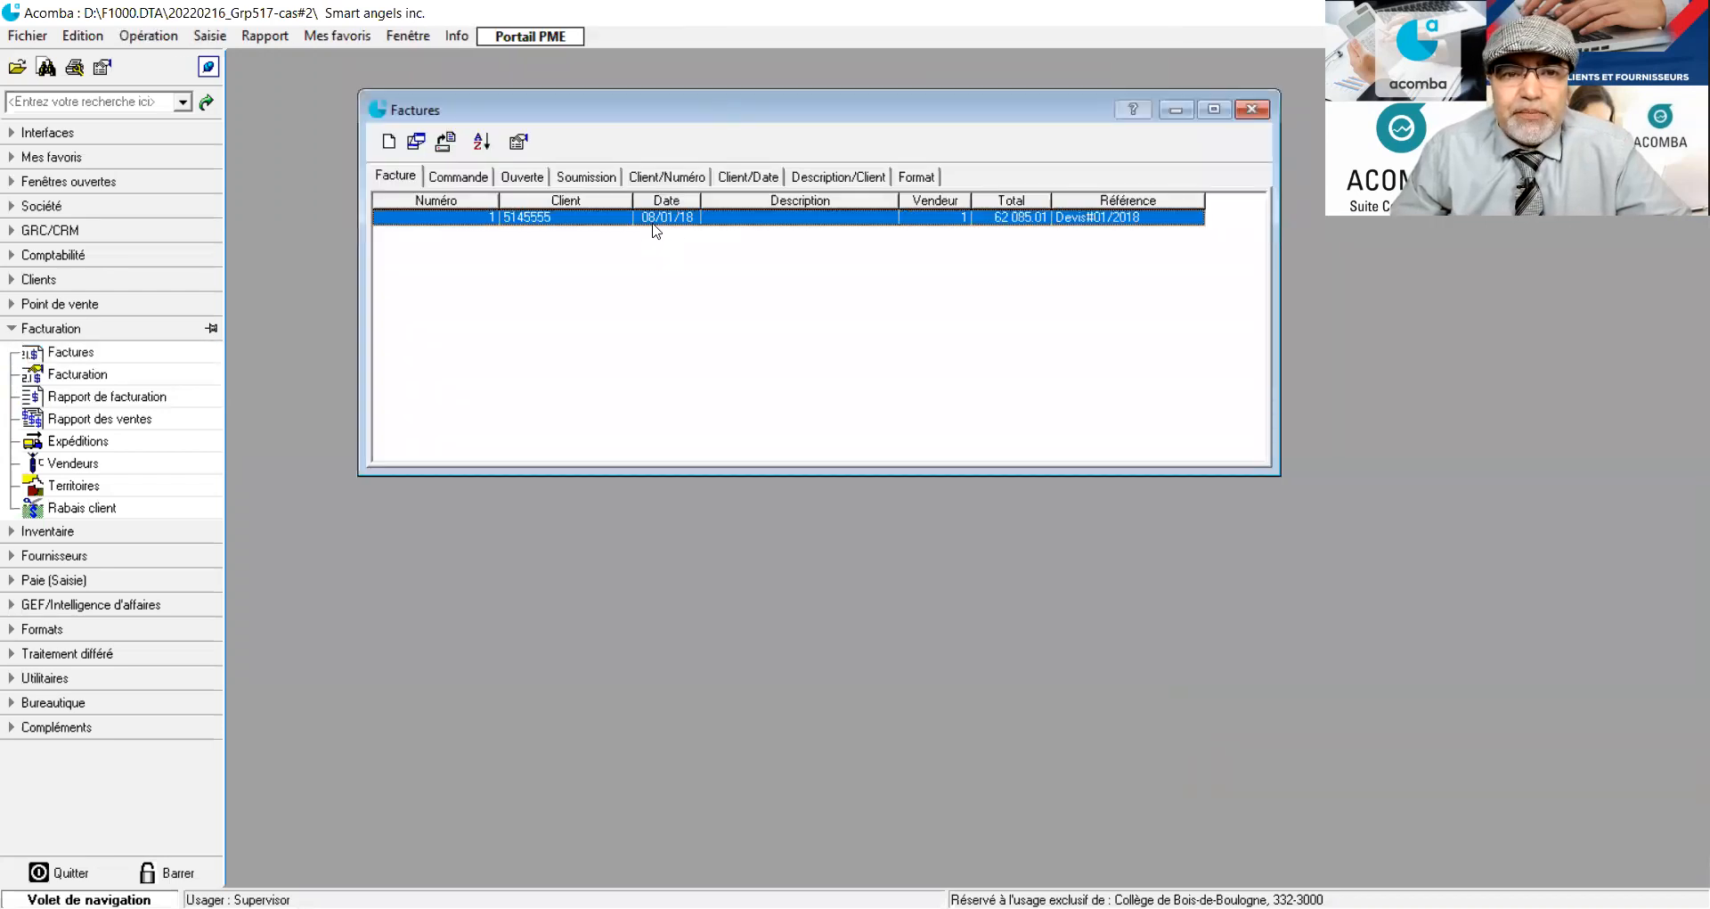
double_click(653, 223)
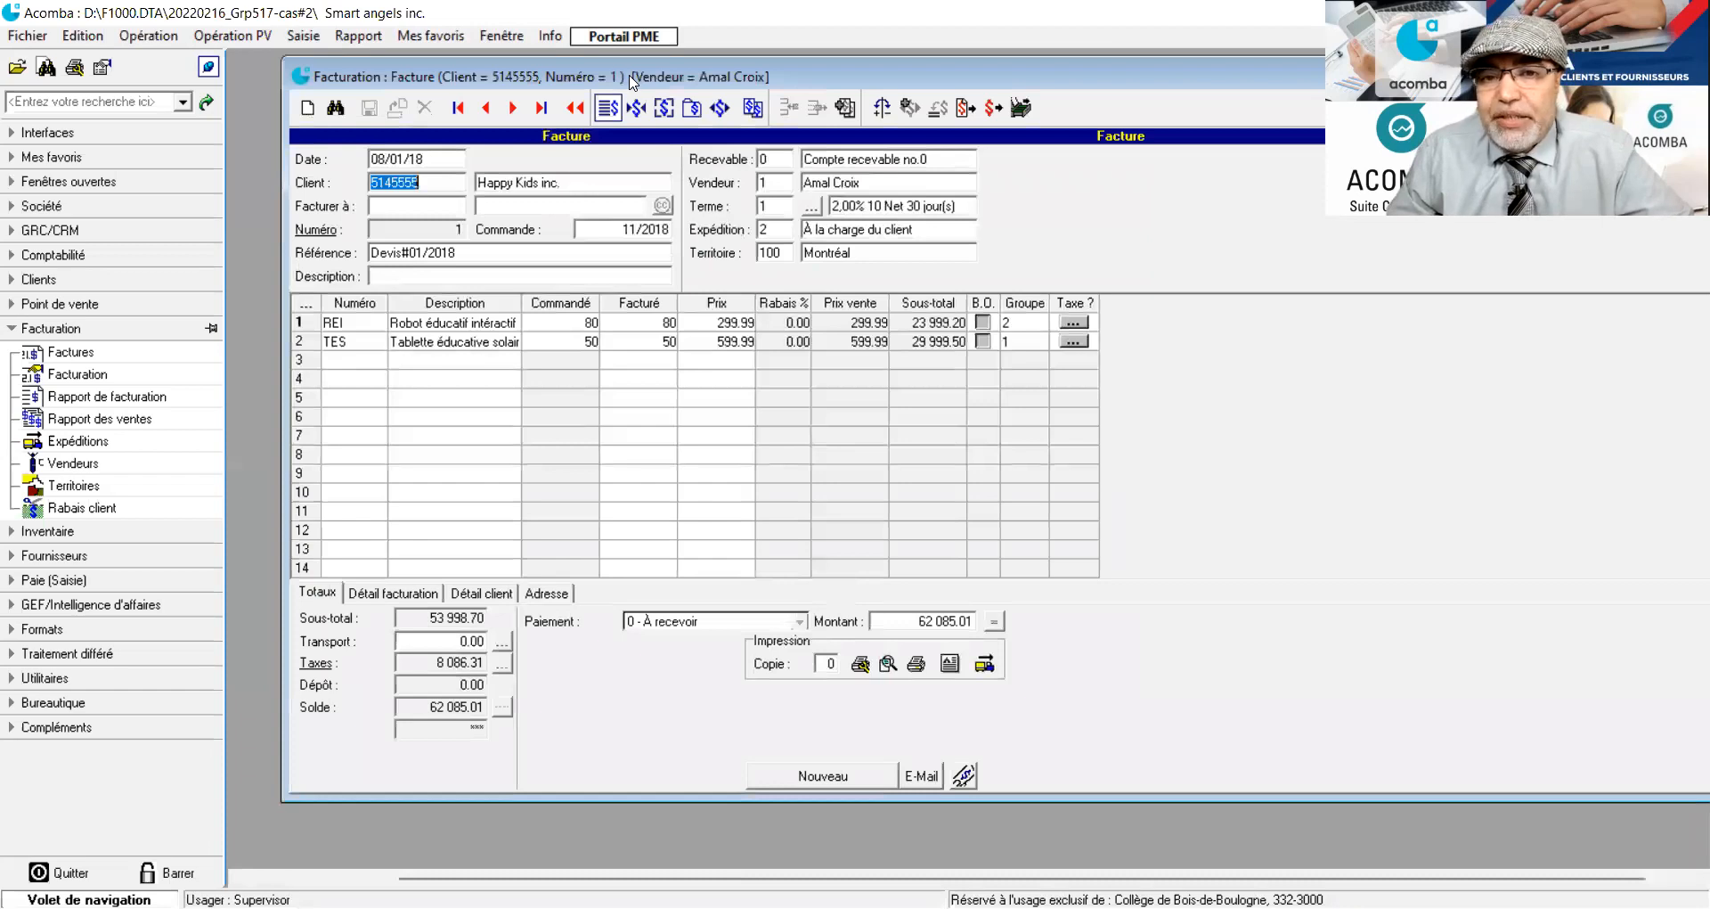
click(582, 326)
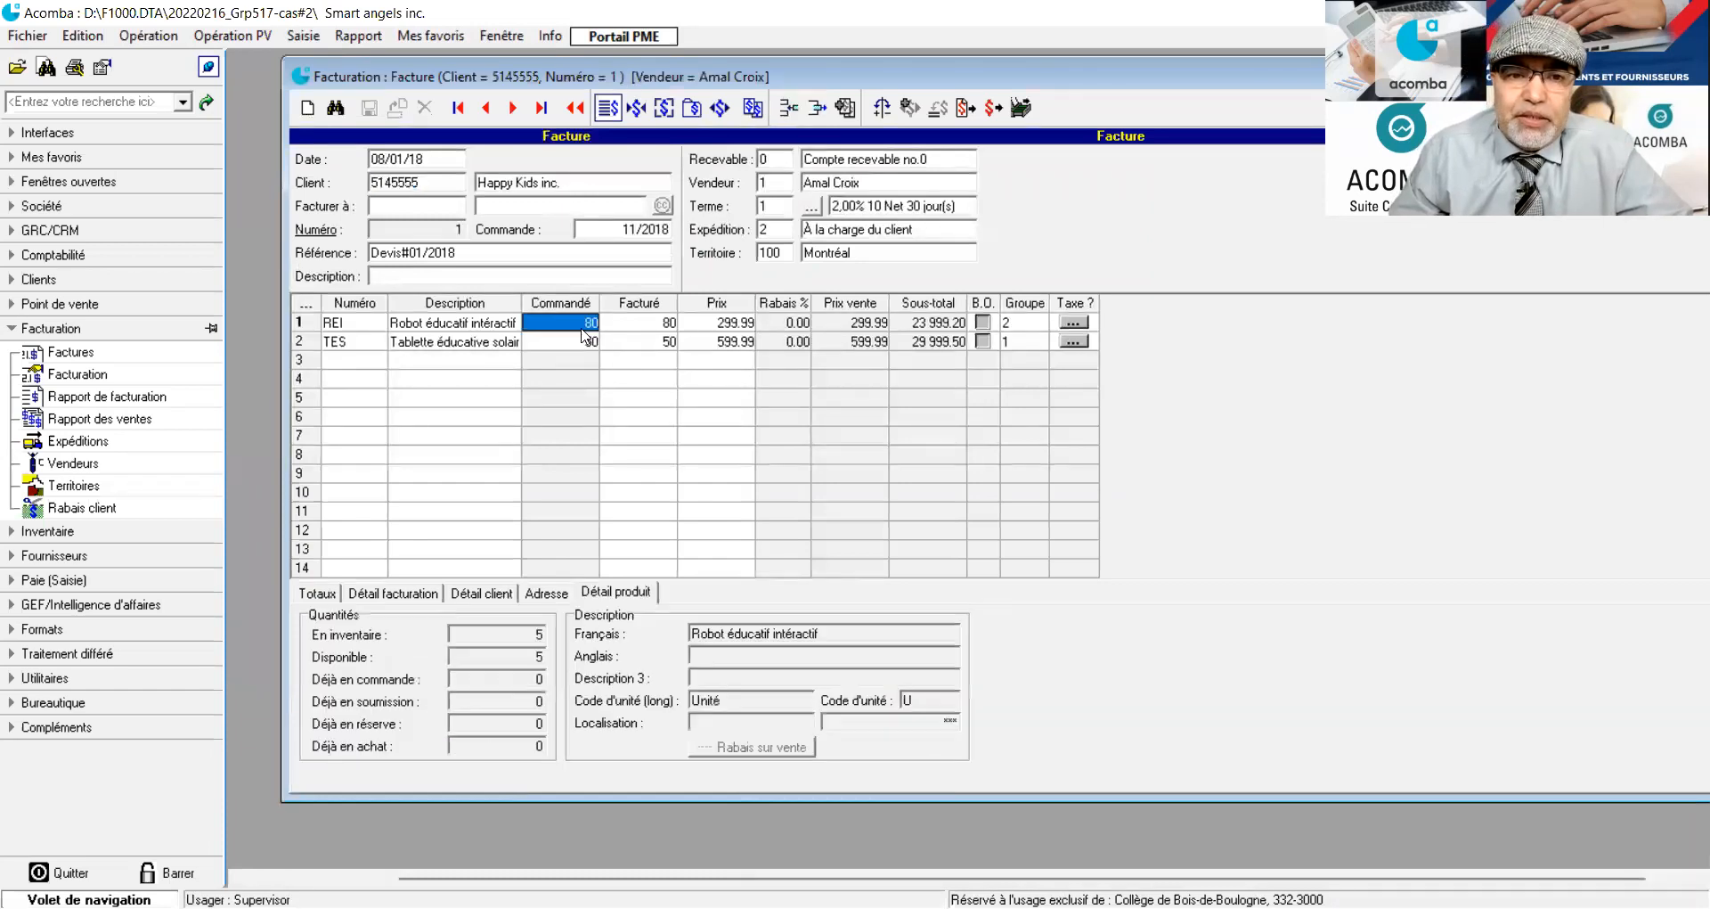
click(548, 344)
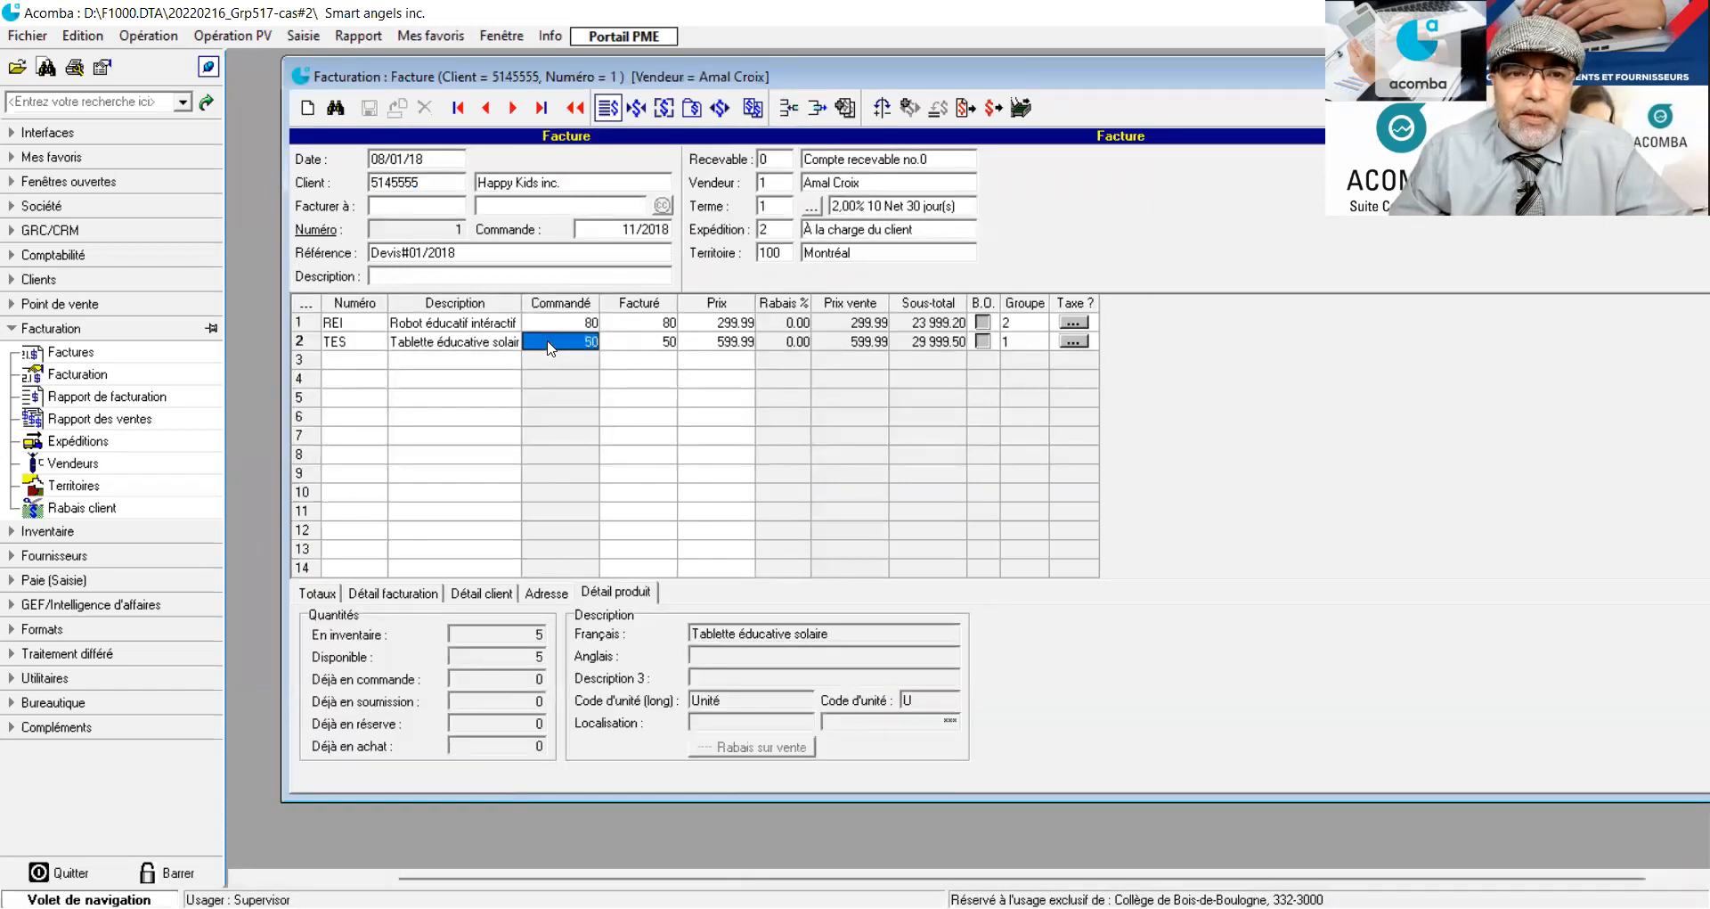
click(645, 324)
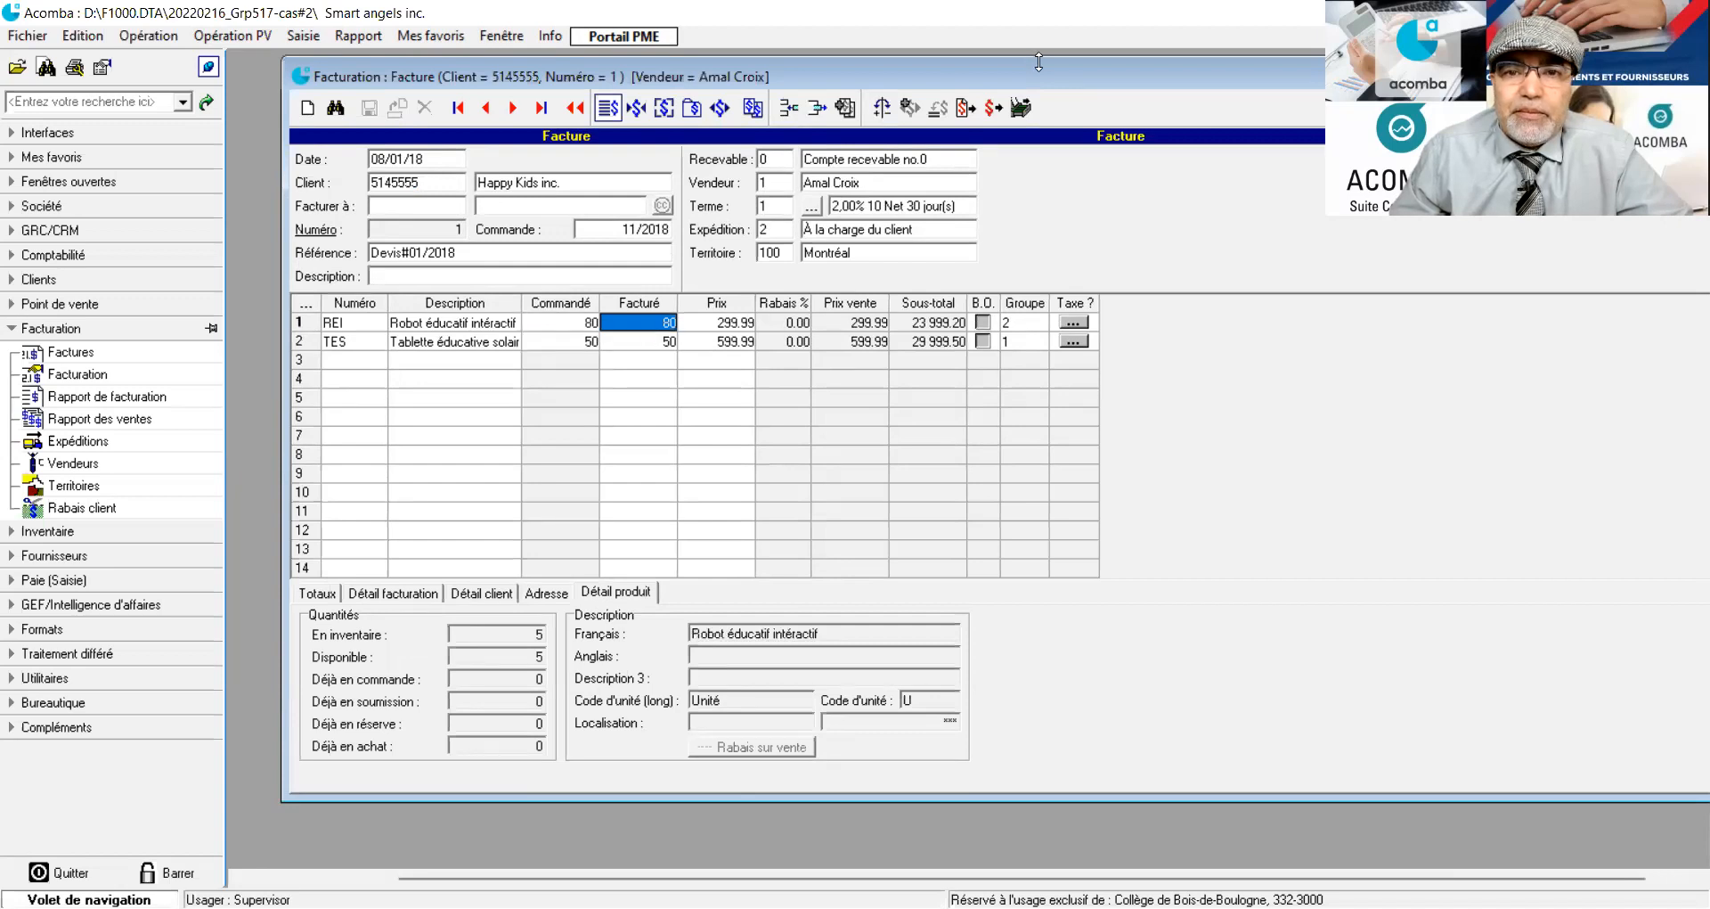
key(Tab)
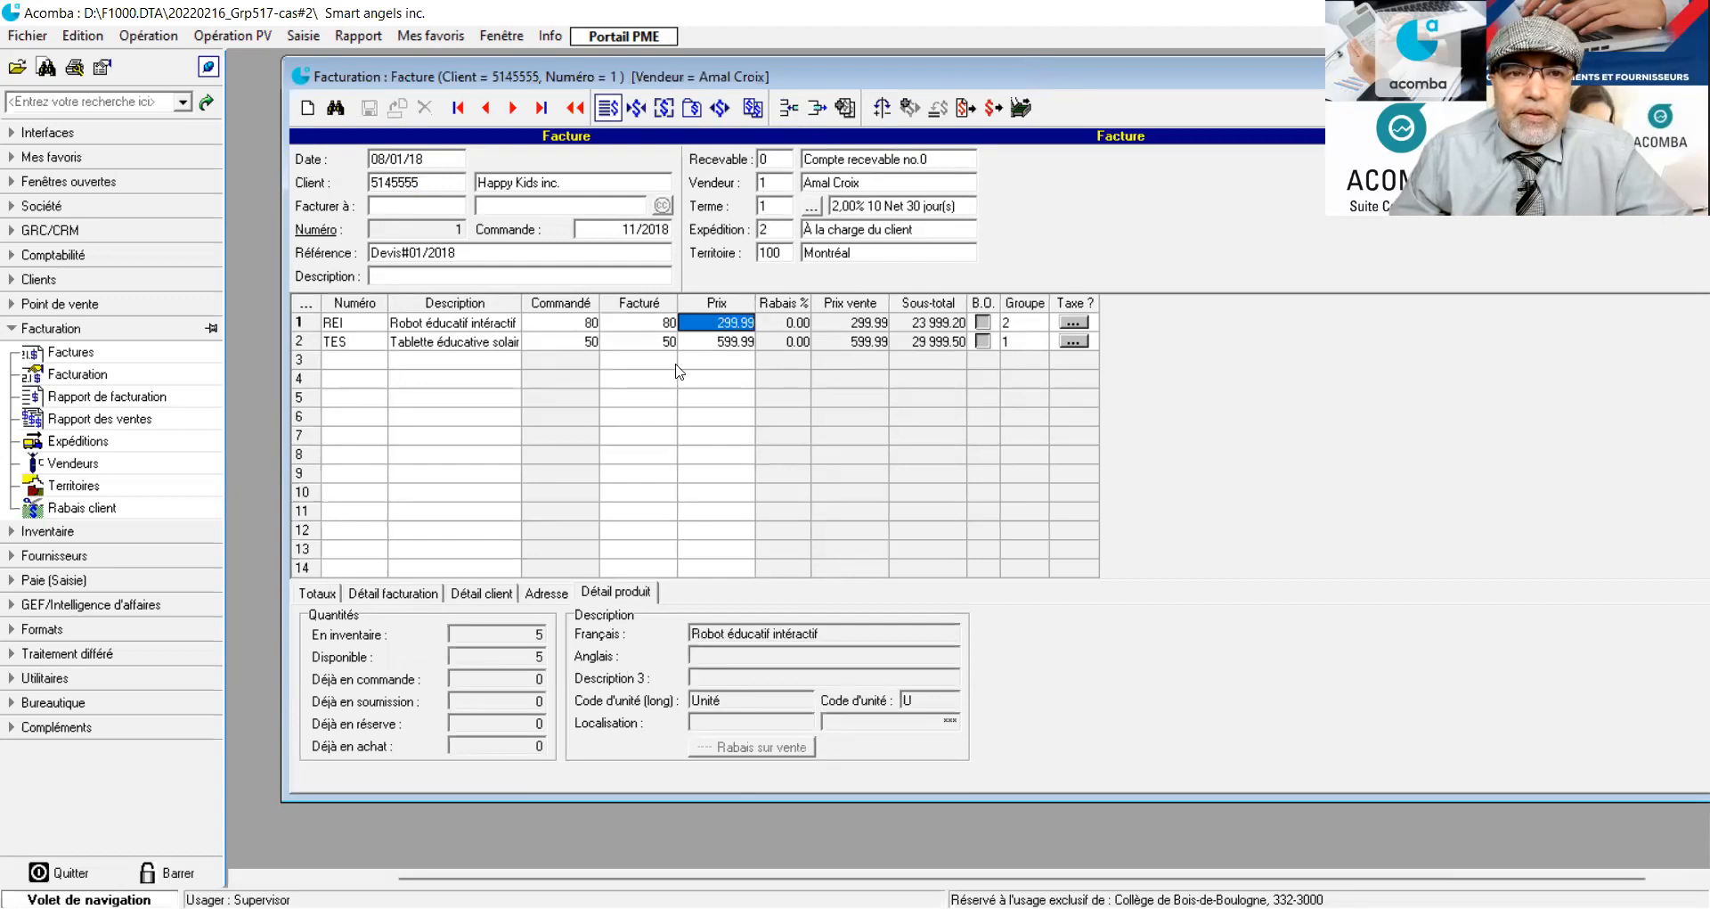
click(554, 345)
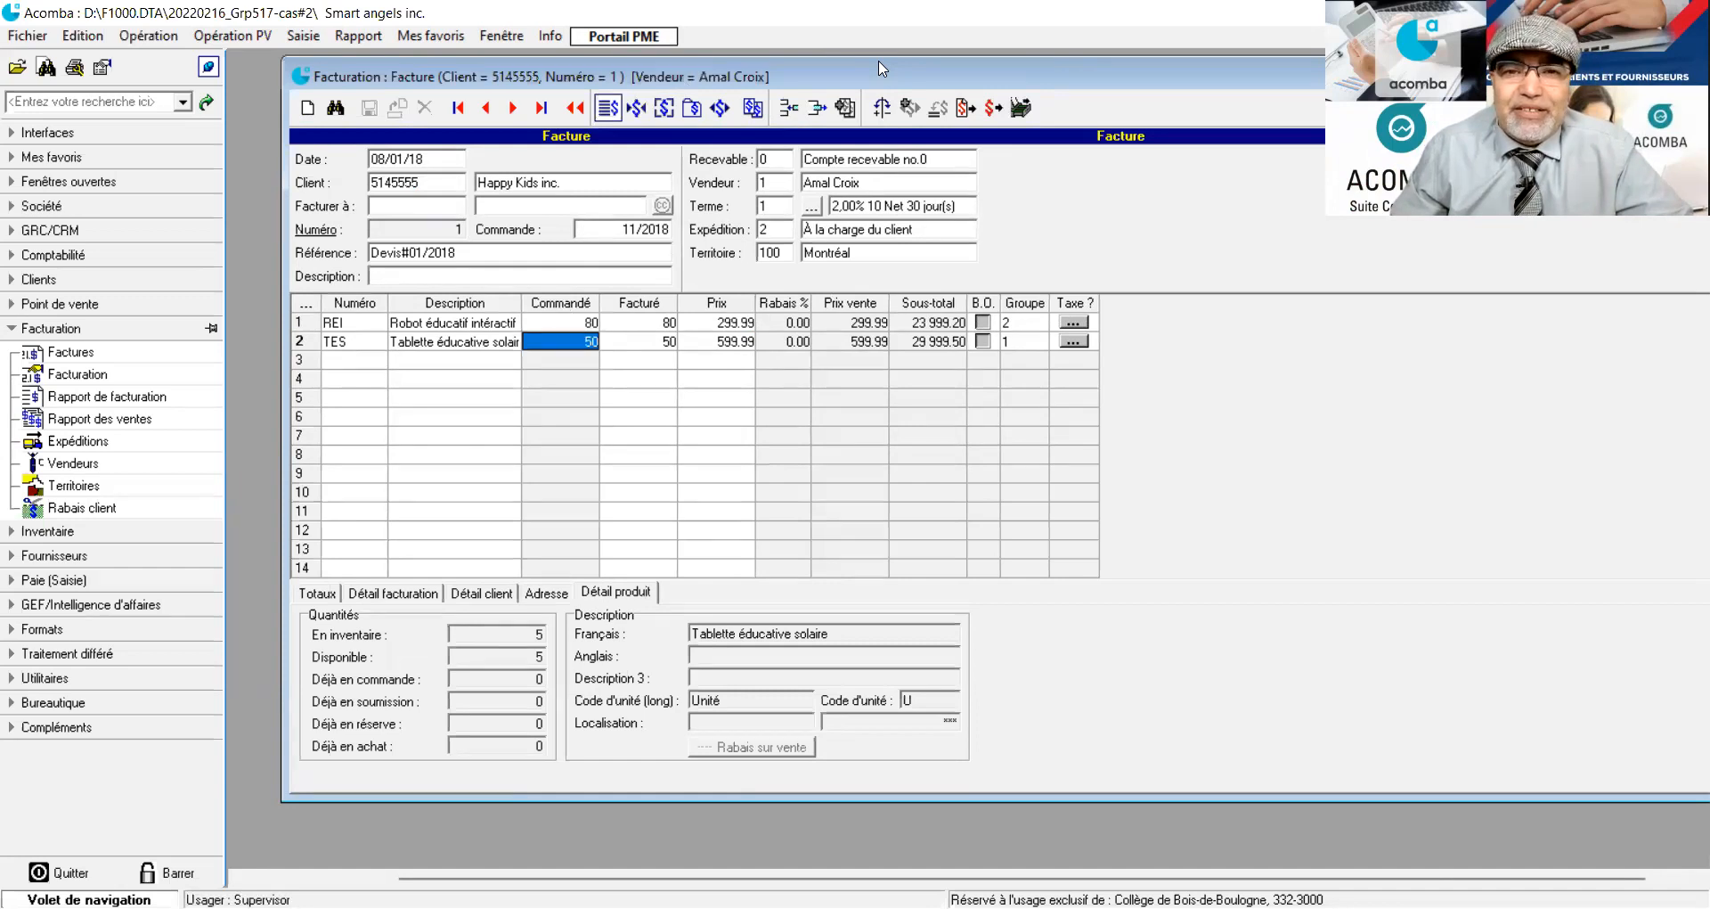
drag(879, 69, 828, 62)
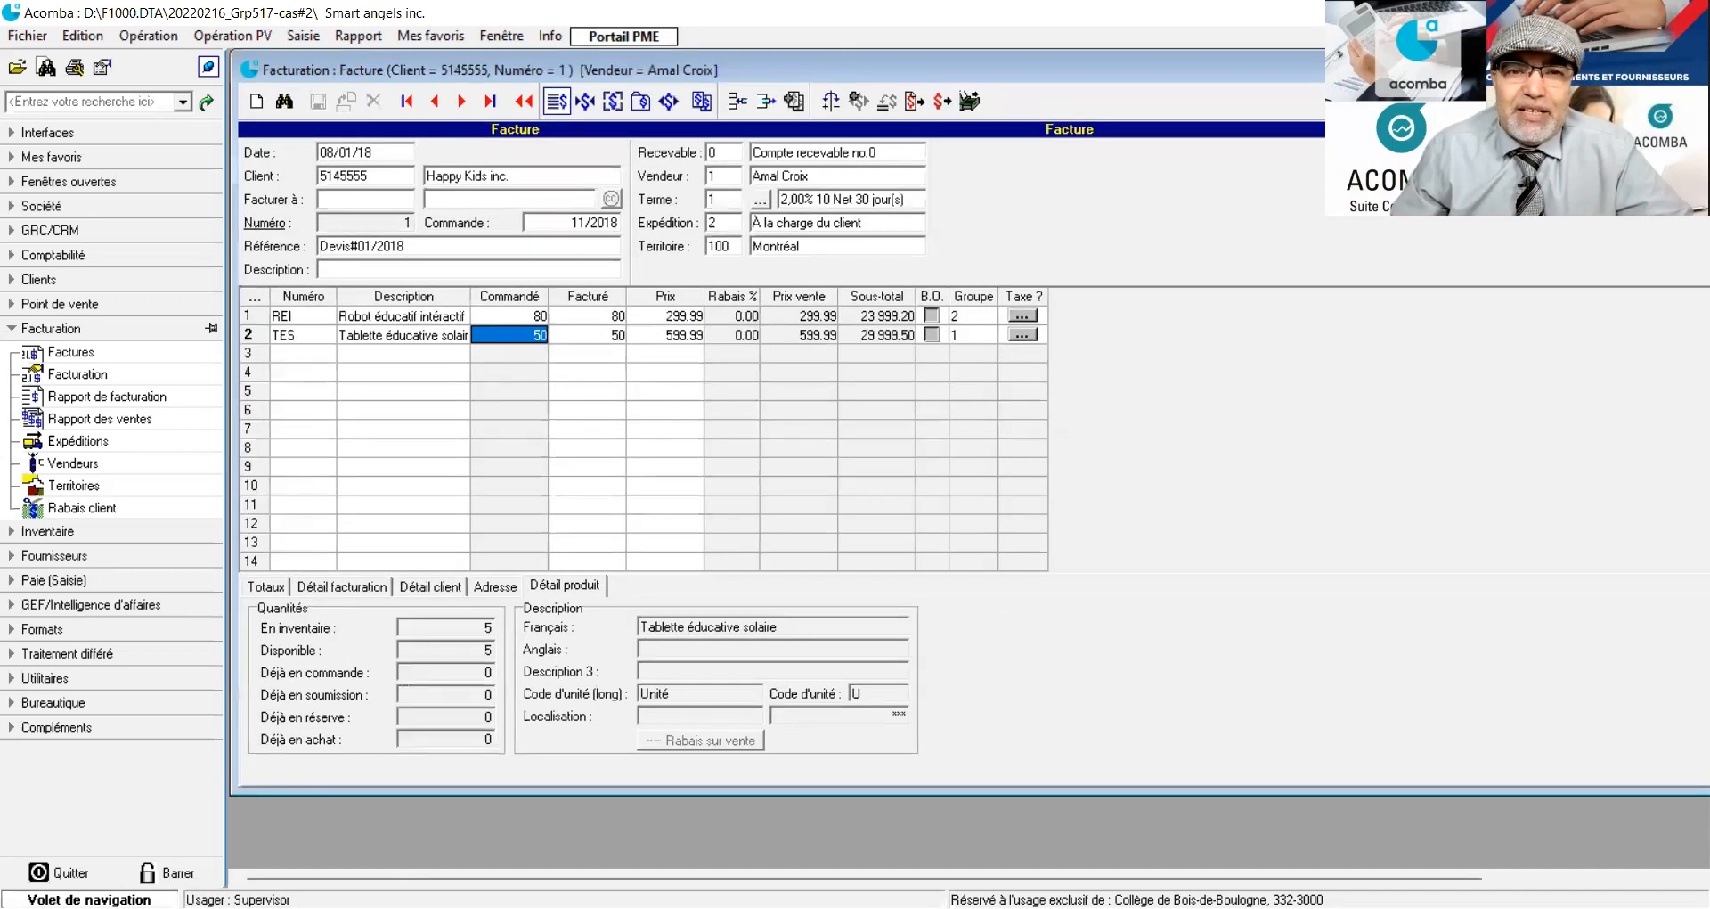